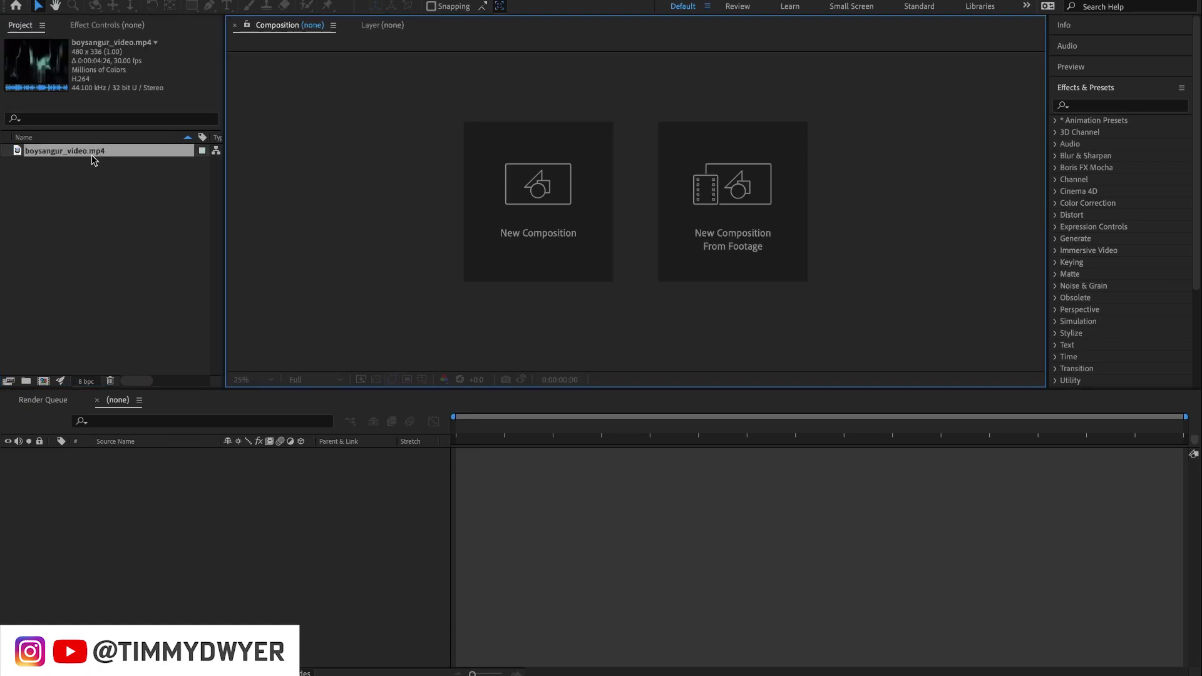
- Open the boysangur_video.mp4 footage and play it back enlarged to examine the reference look
{"action": "double_click", "coordinate": [76, 153]}
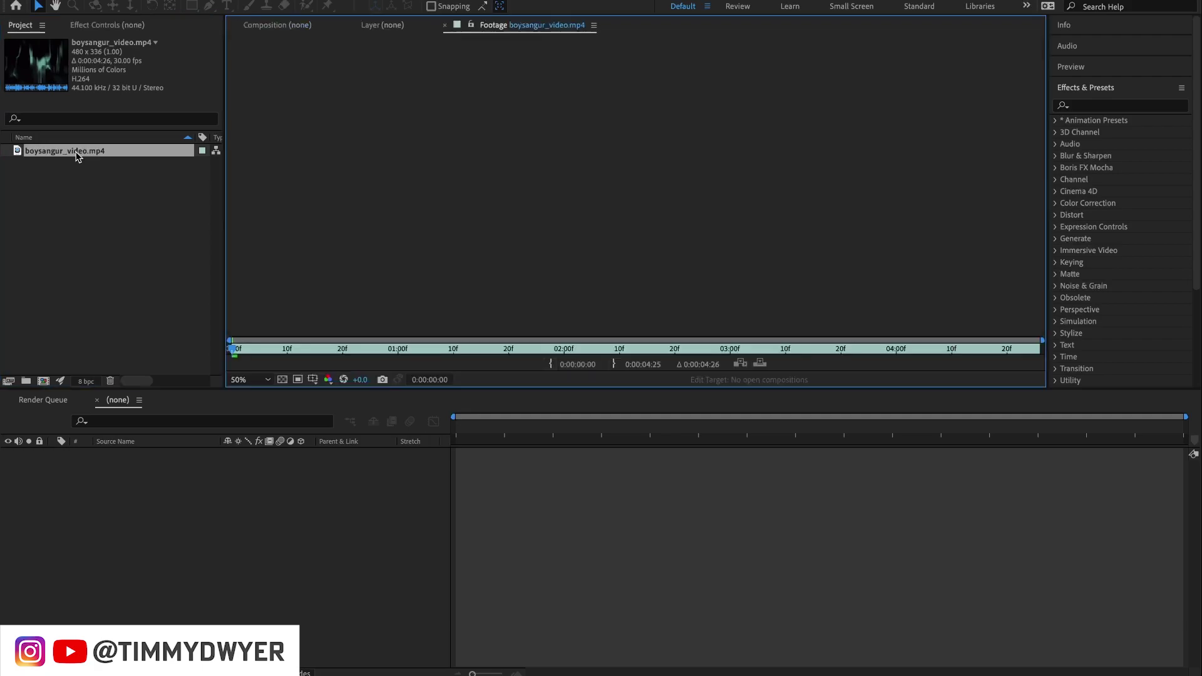
{"action": "key", "text": "period"}
{"action": "key", "text": "period"}
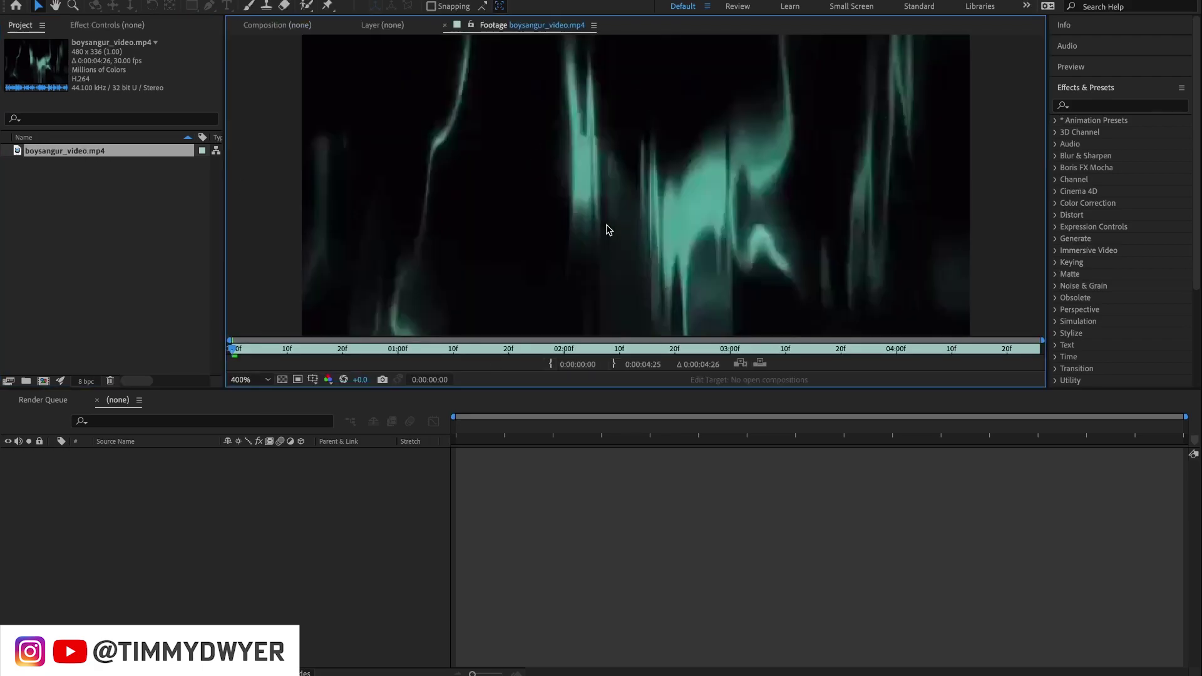
{"action": "key", "text": "comma"}
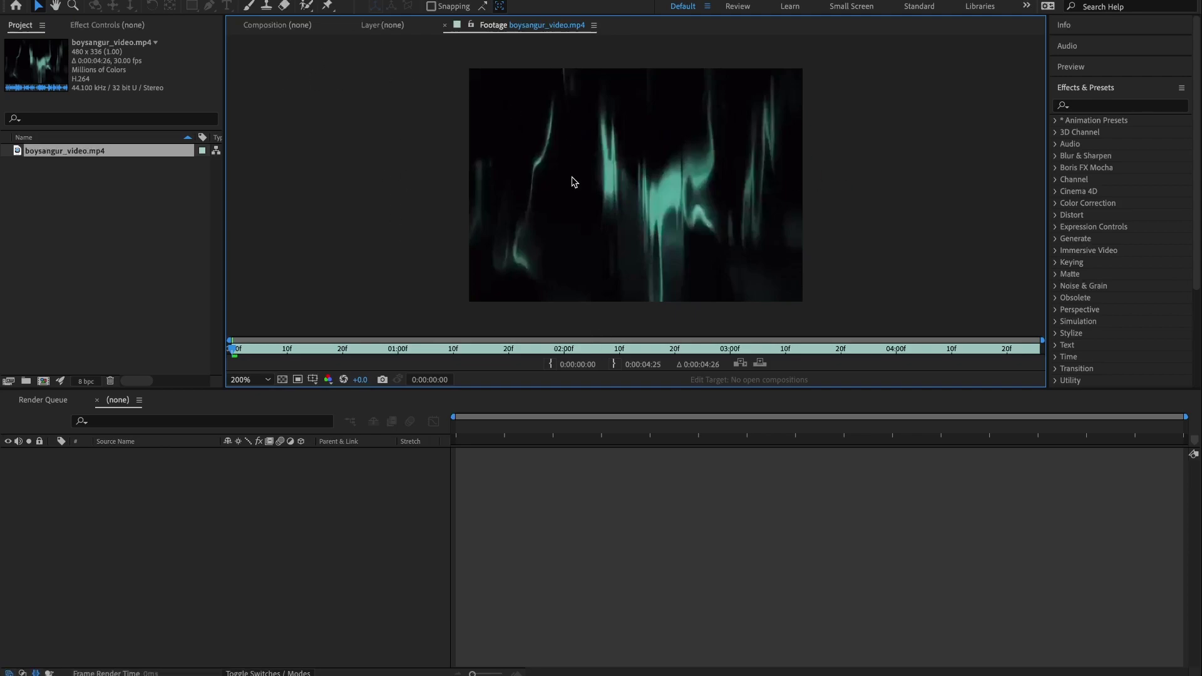
{"action": "key", "text": "space"}
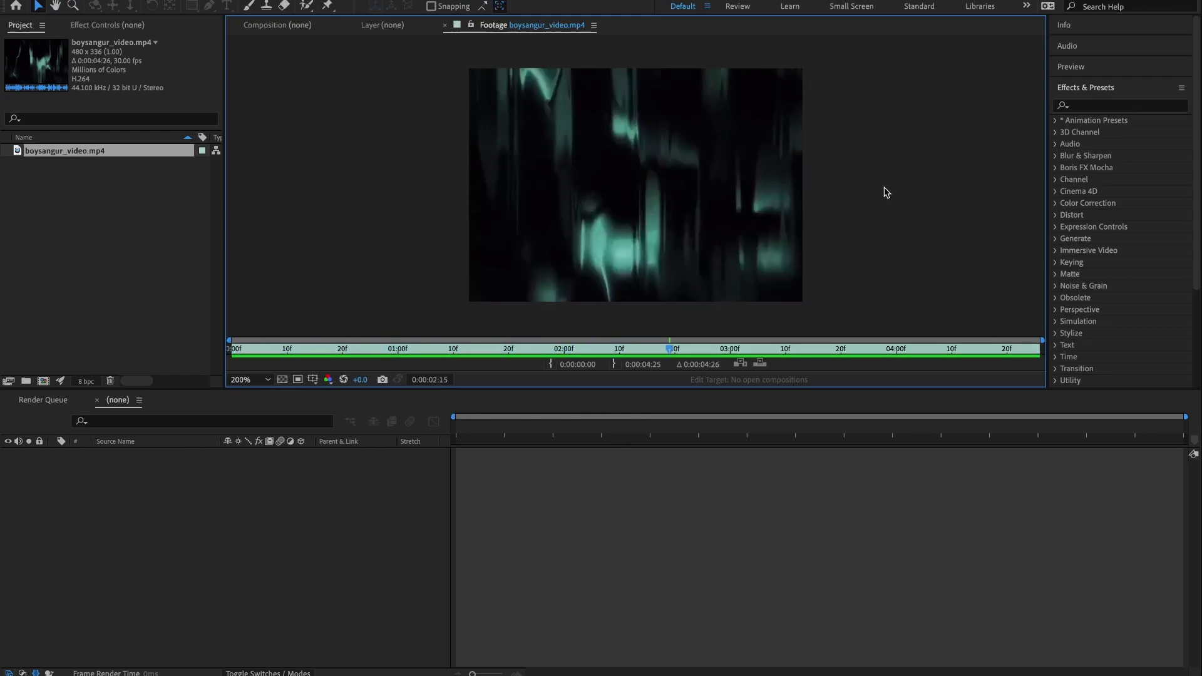
{"action": "key", "text": "period"}
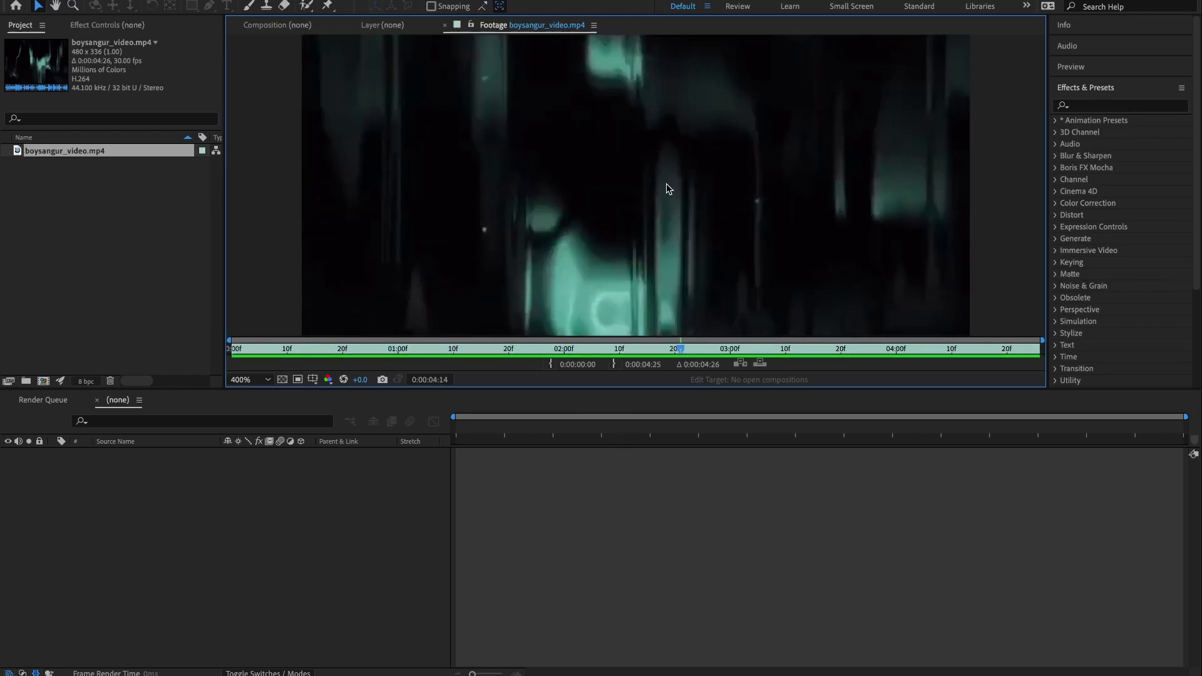
{"action": "key", "text": "comma"}
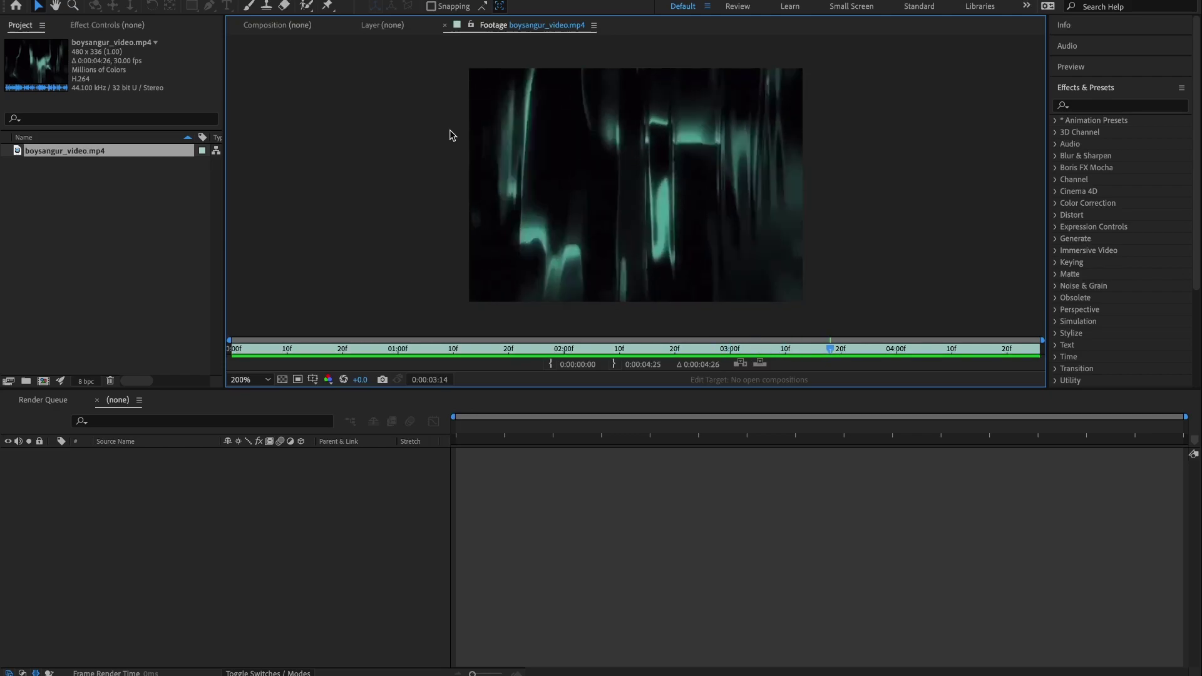
{"action": "left_click", "coordinate": [280, 28]}
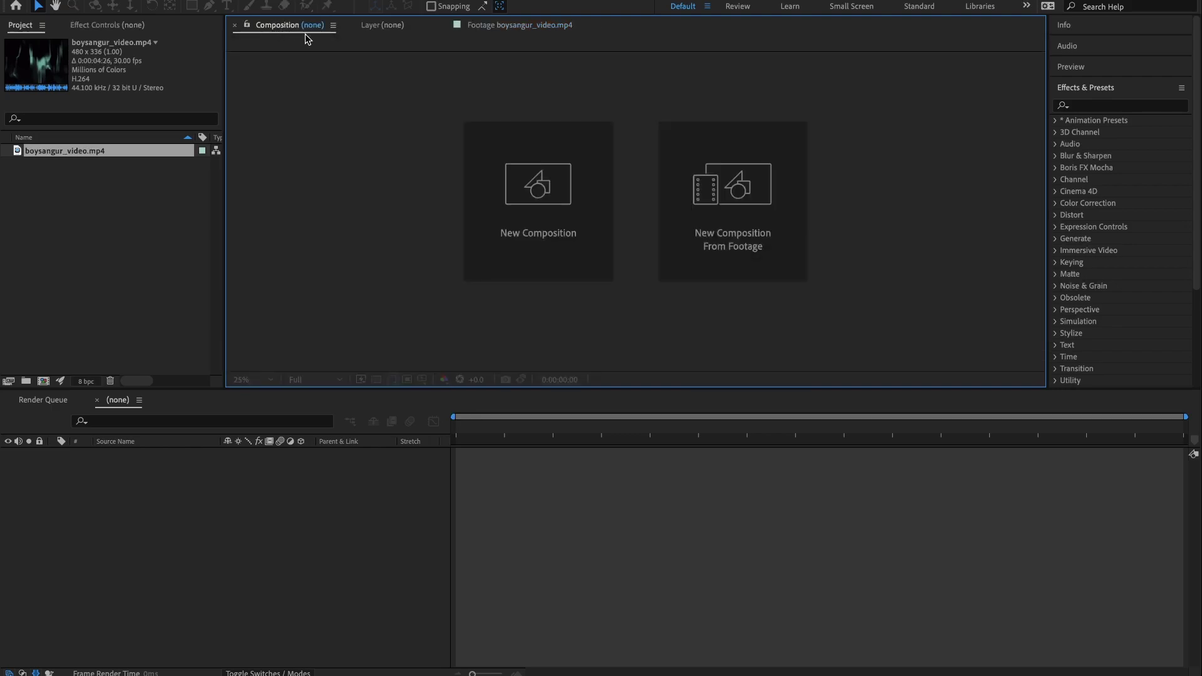
- Create a composition named BASE at 1920 by 1080 px with a duration of 10 seconds
{"action": "left_click", "coordinate": [118, 221]}
{"action": "left_click", "coordinate": [436, 188]}
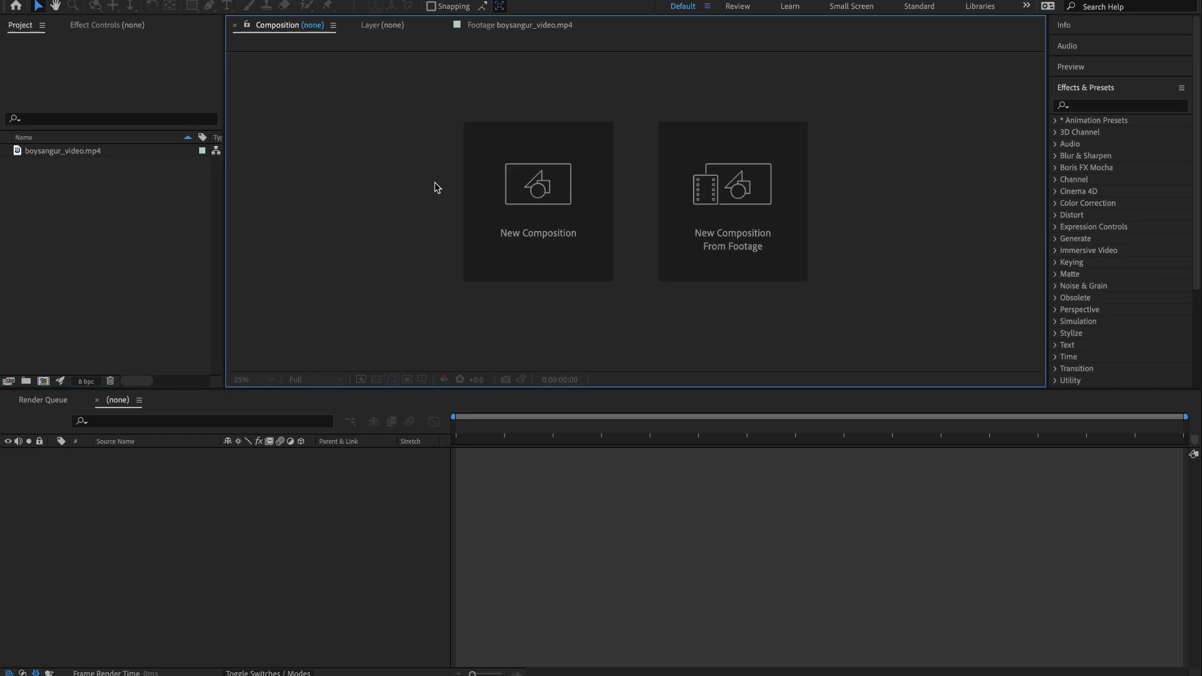
{"action": "left_click", "coordinate": [506, 185]}
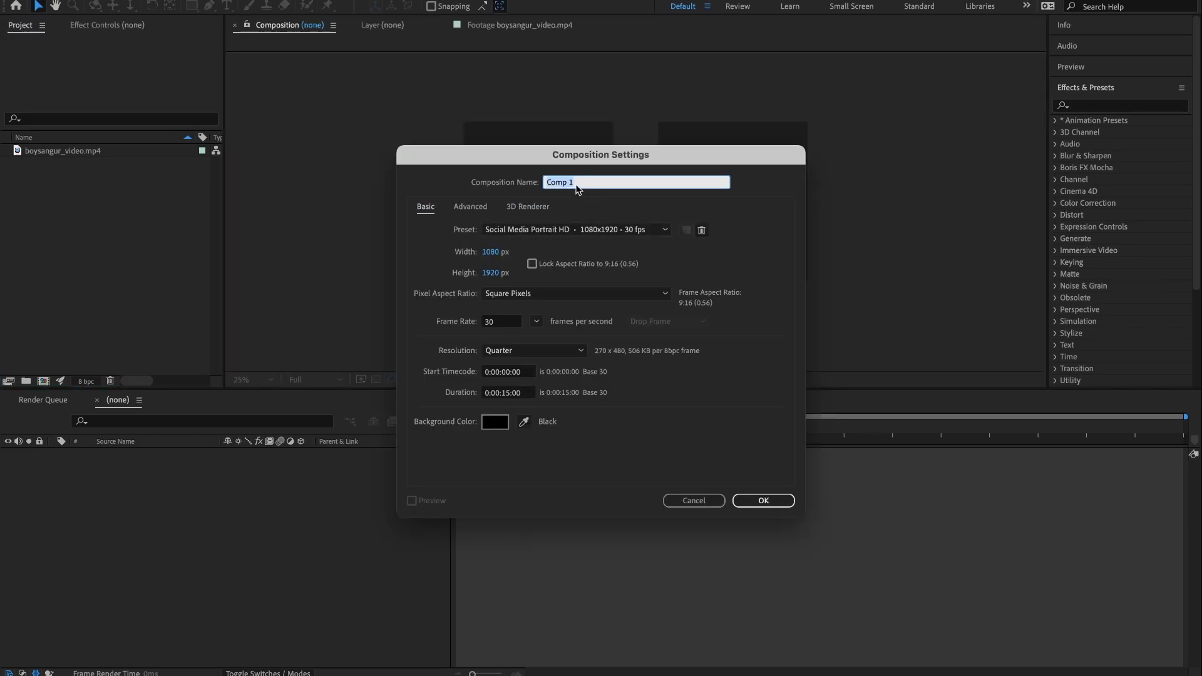
{"action": "type", "text": "BASE"}
{"action": "left_click", "coordinate": [491, 251]}
{"action": "type", "text": "1920"}
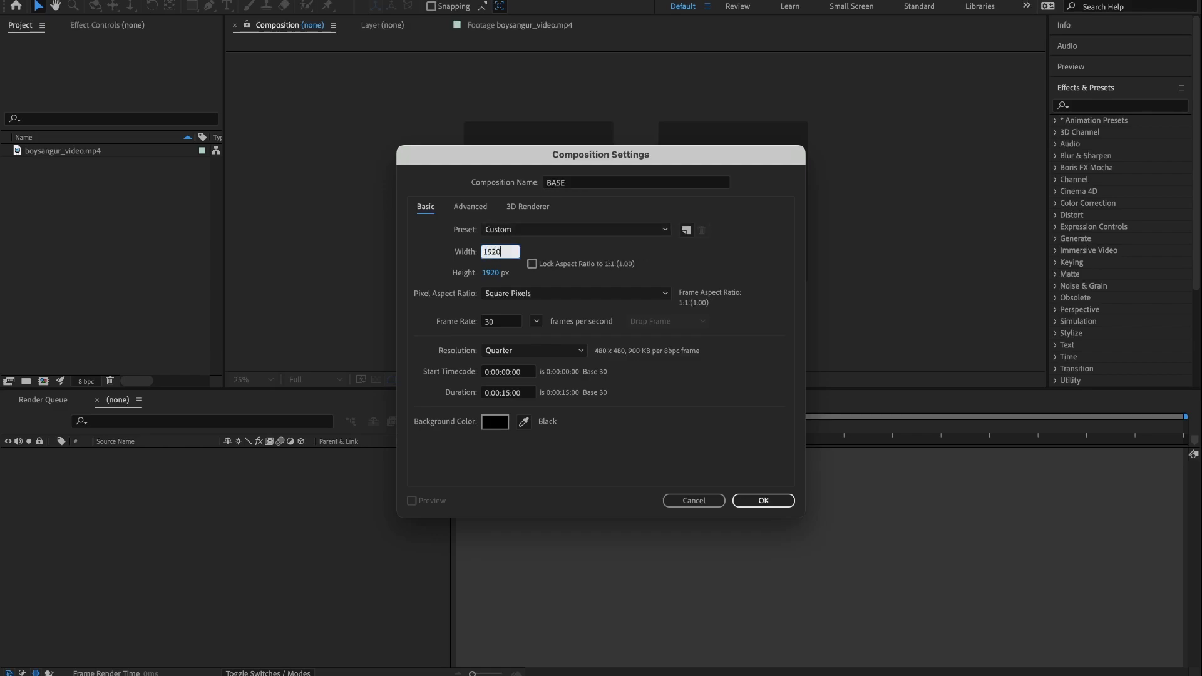
{"action": "key", "text": "Tab"}
{"action": "type", "text": "1080"}
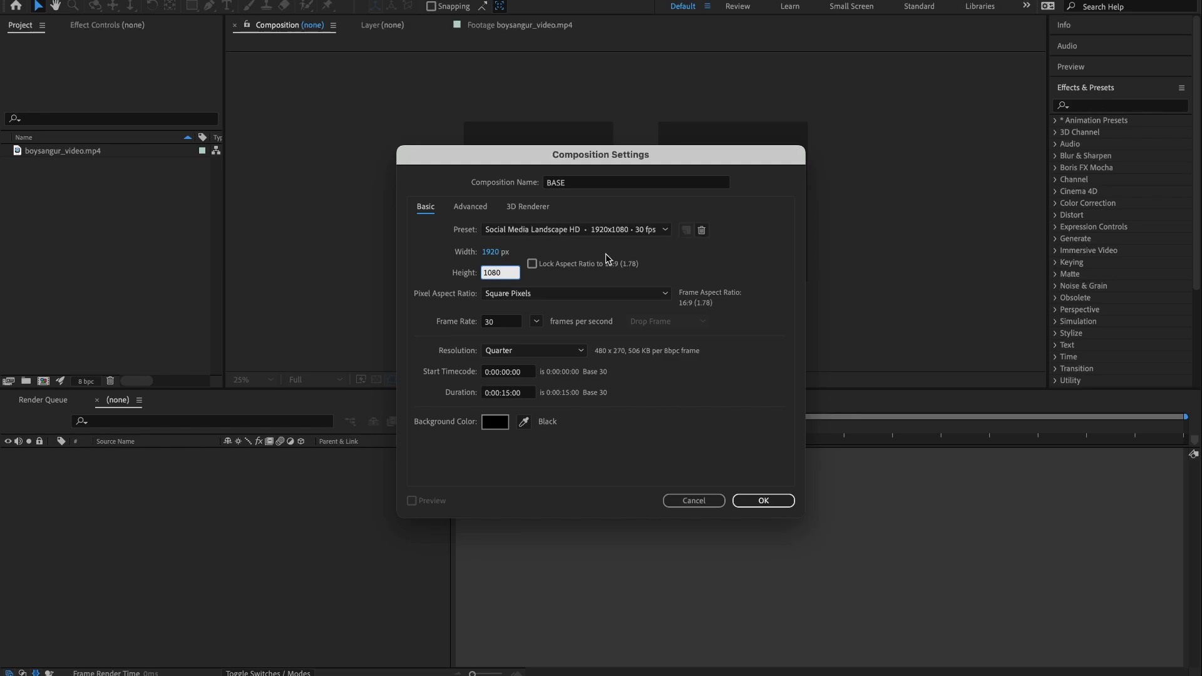
{"action": "left_click", "coordinate": [730, 327]}
{"action": "left_click", "coordinate": [507, 393]}
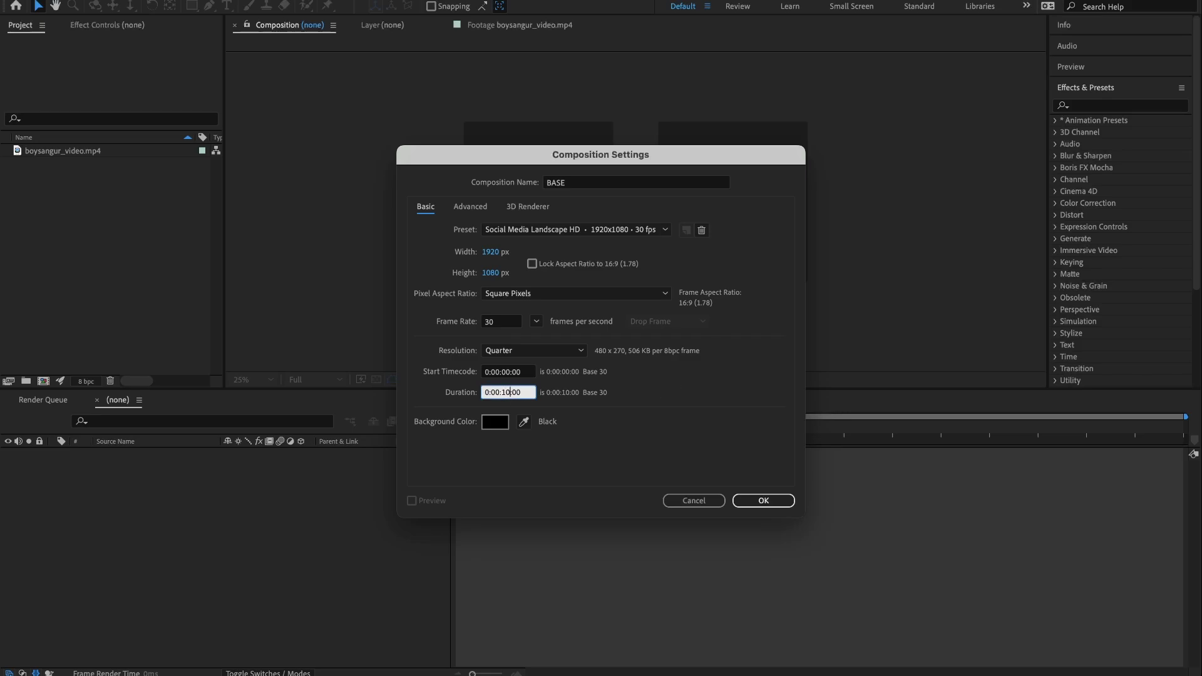
{"action": "left_click", "coordinate": [763, 501]}
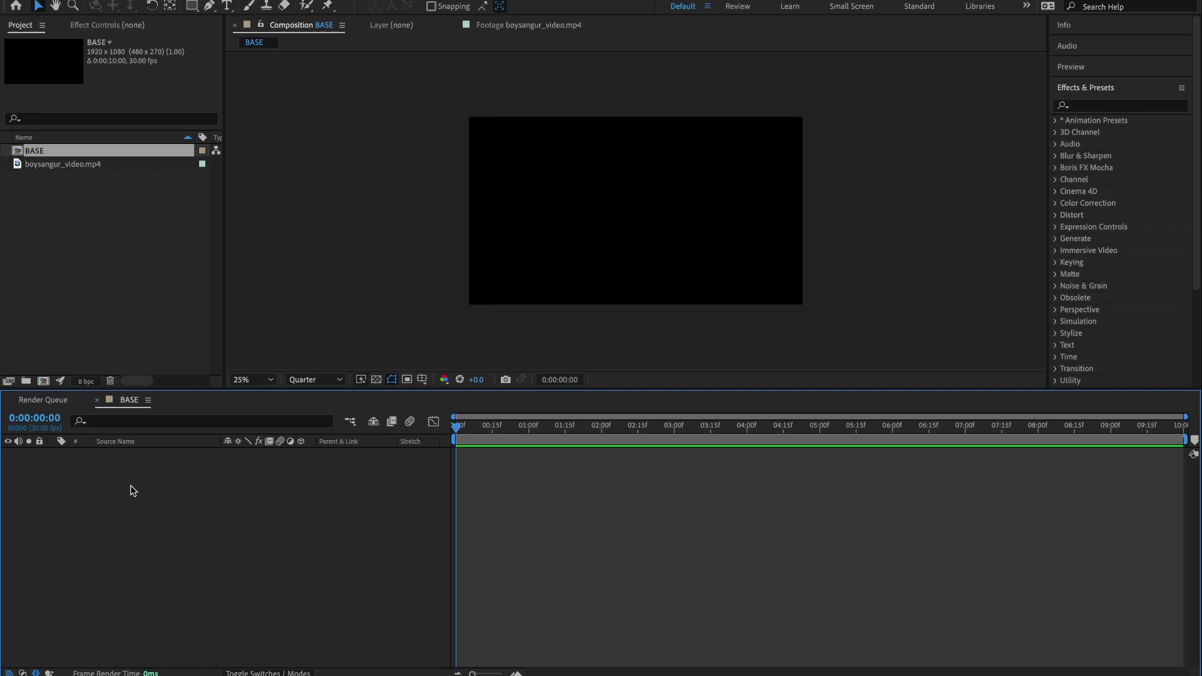
- Add a black solid layer matching the composition size to the BASE composition
{"action": "right_click", "coordinate": [160, 466]}
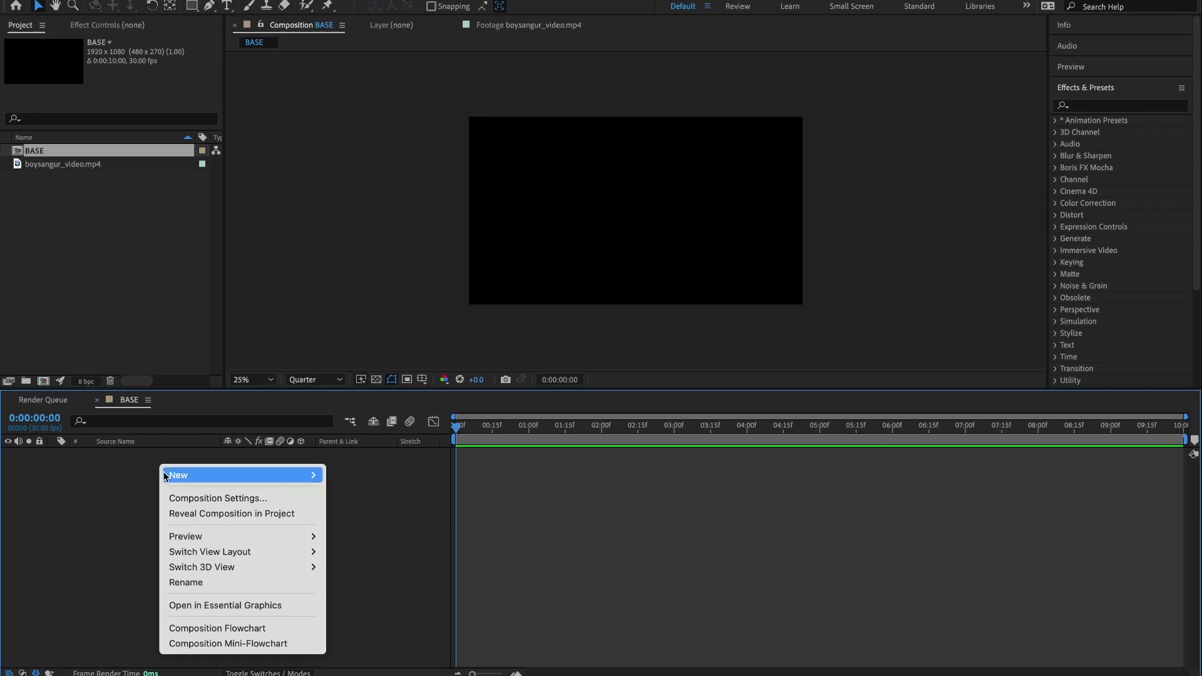
{"action": "mouse_move", "coordinate": [311, 484]}
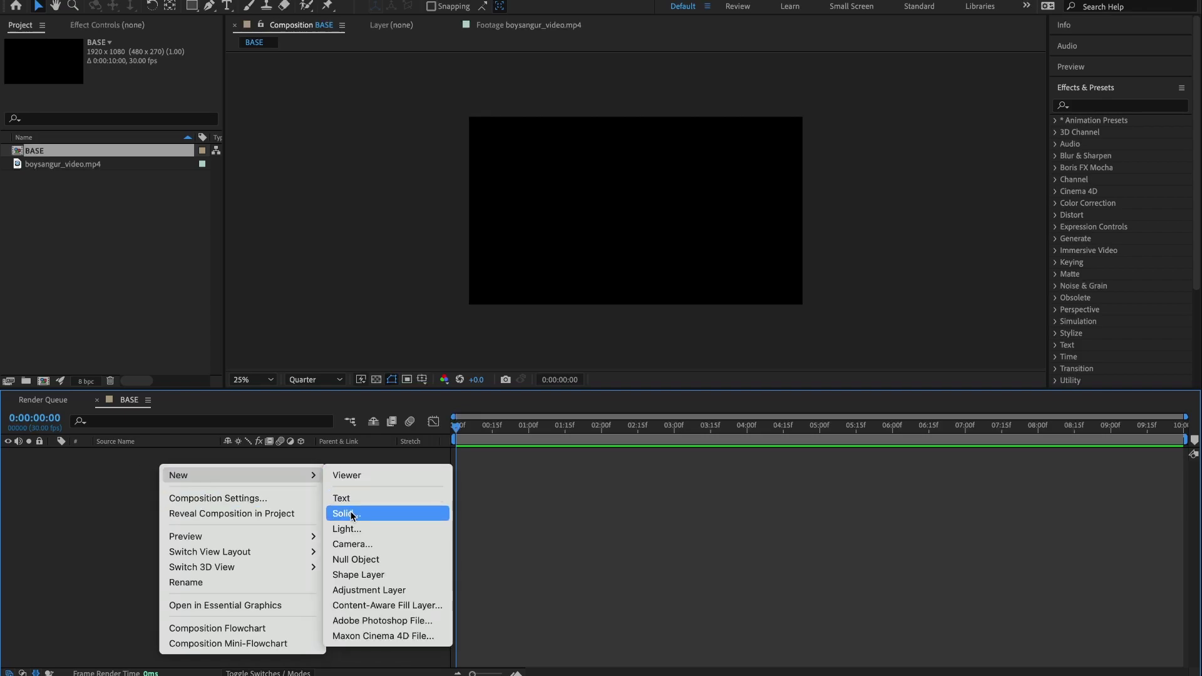
{"action": "left_click", "coordinate": [338, 508]}
{"action": "left_click", "coordinate": [592, 424]}
{"action": "left_click_drag", "start_coordinate": [592, 429], "coordinate": [414, 557]}
{"action": "left_click", "coordinate": [721, 388]}
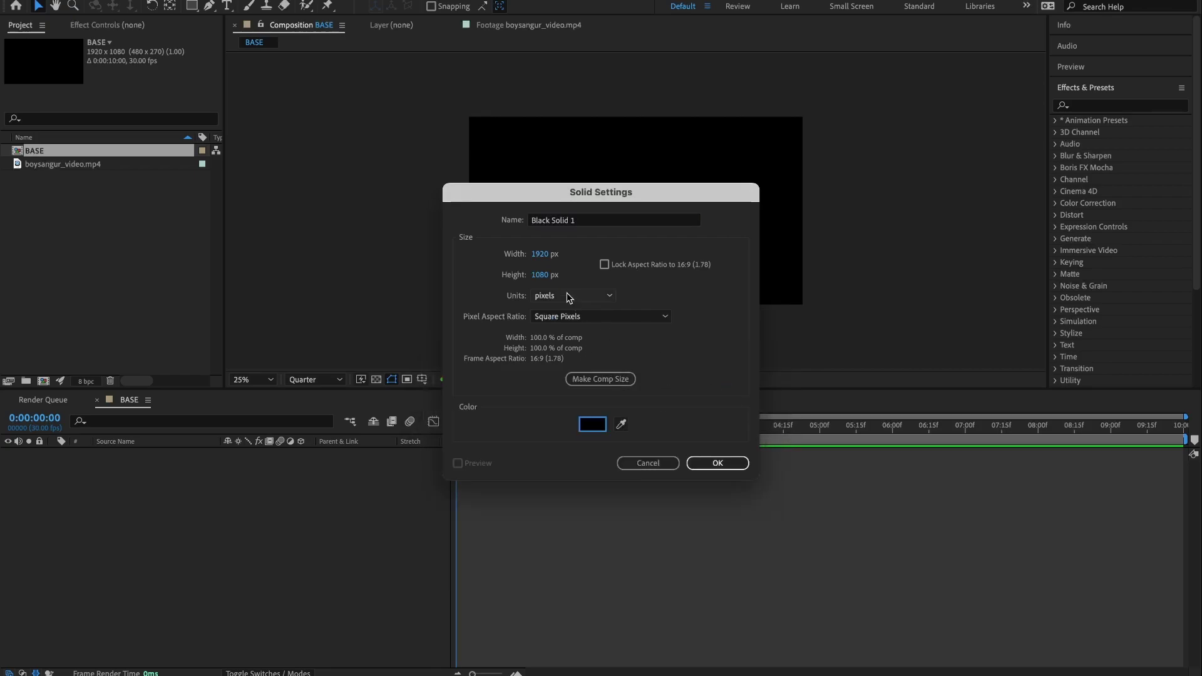
{"action": "left_click", "coordinate": [599, 379]}
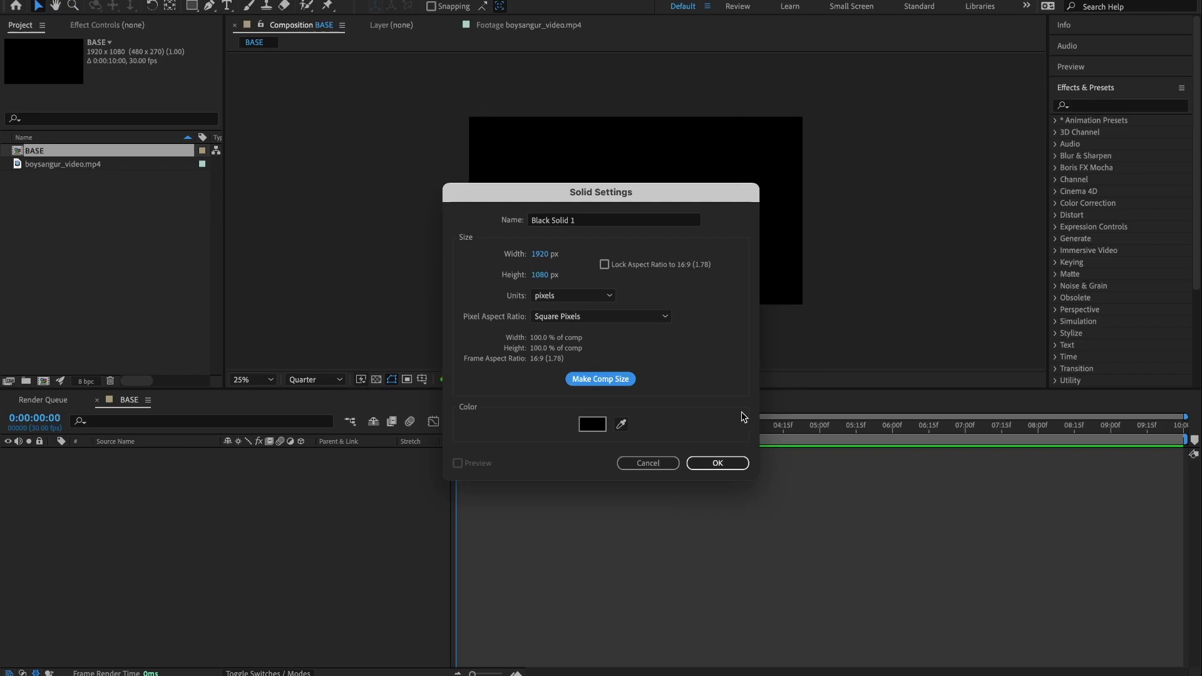
{"action": "left_click", "coordinate": [713, 462]}
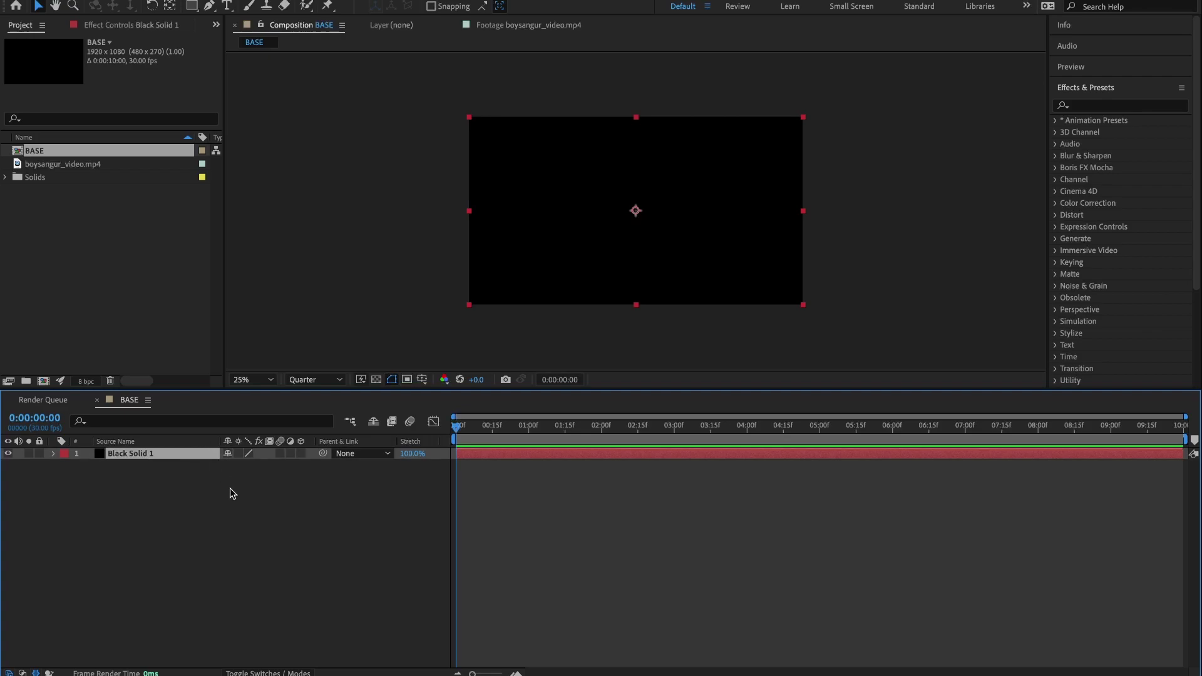
- Find the Fractal Noise effect and apply it to the black solid layer
{"action": "left_click", "coordinate": [1087, 105]}
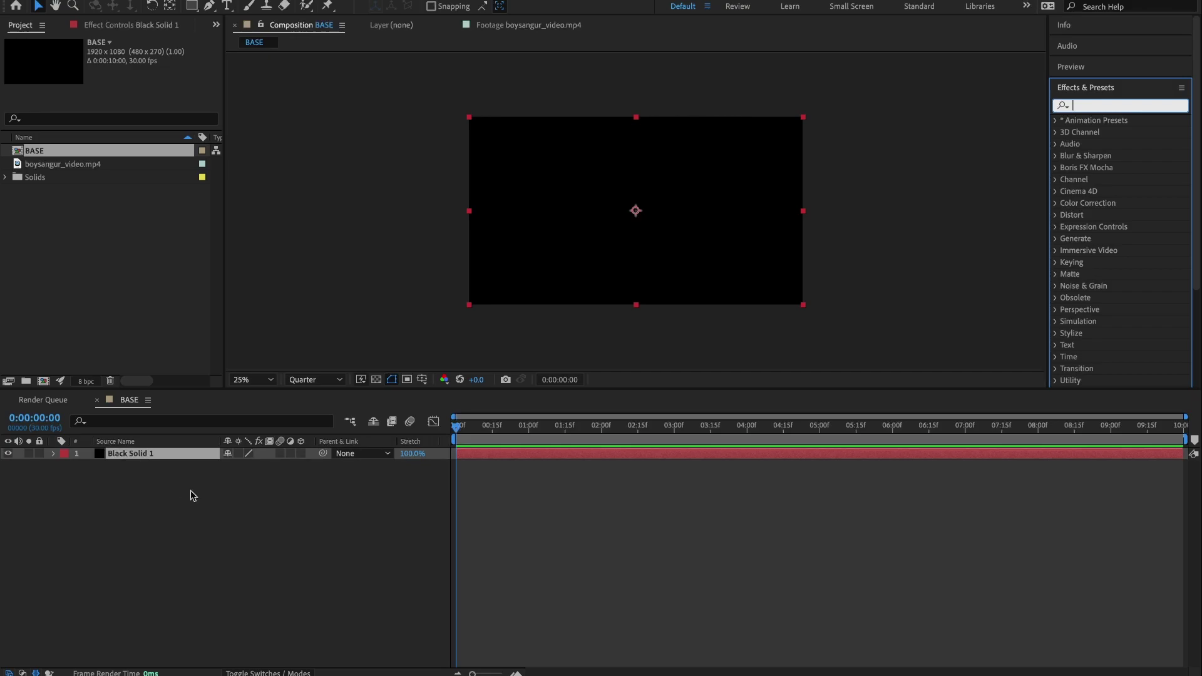
{"action": "type", "text": "F"}
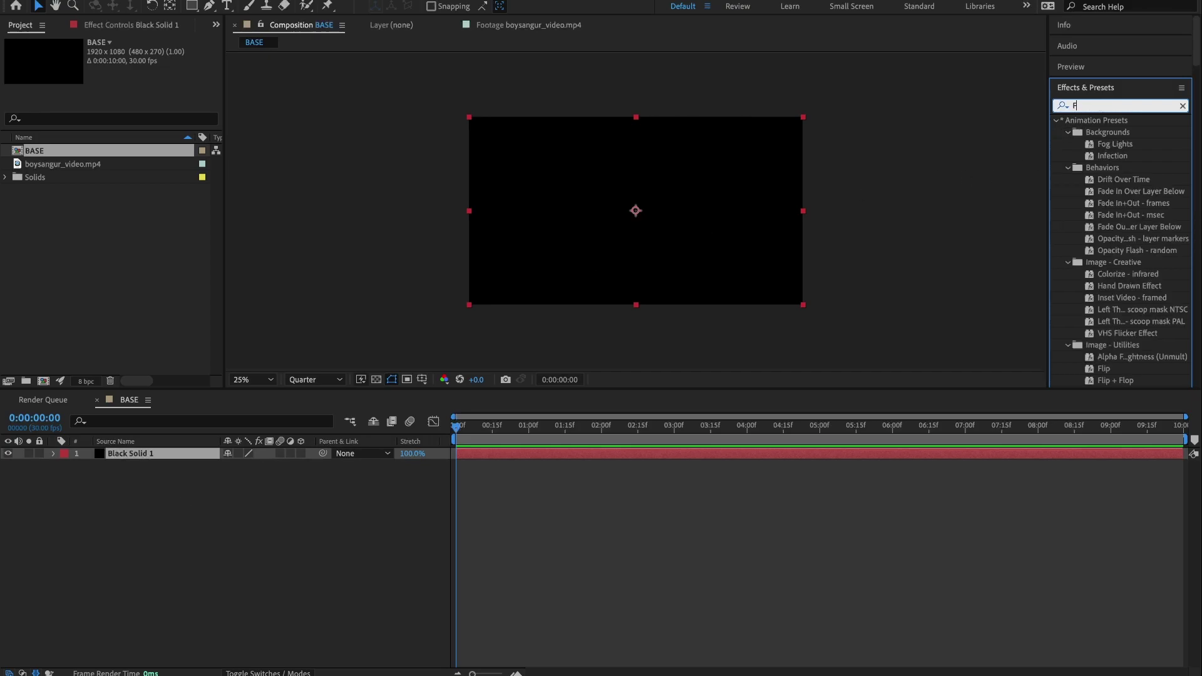
{"action": "type", "text": "ractal"}
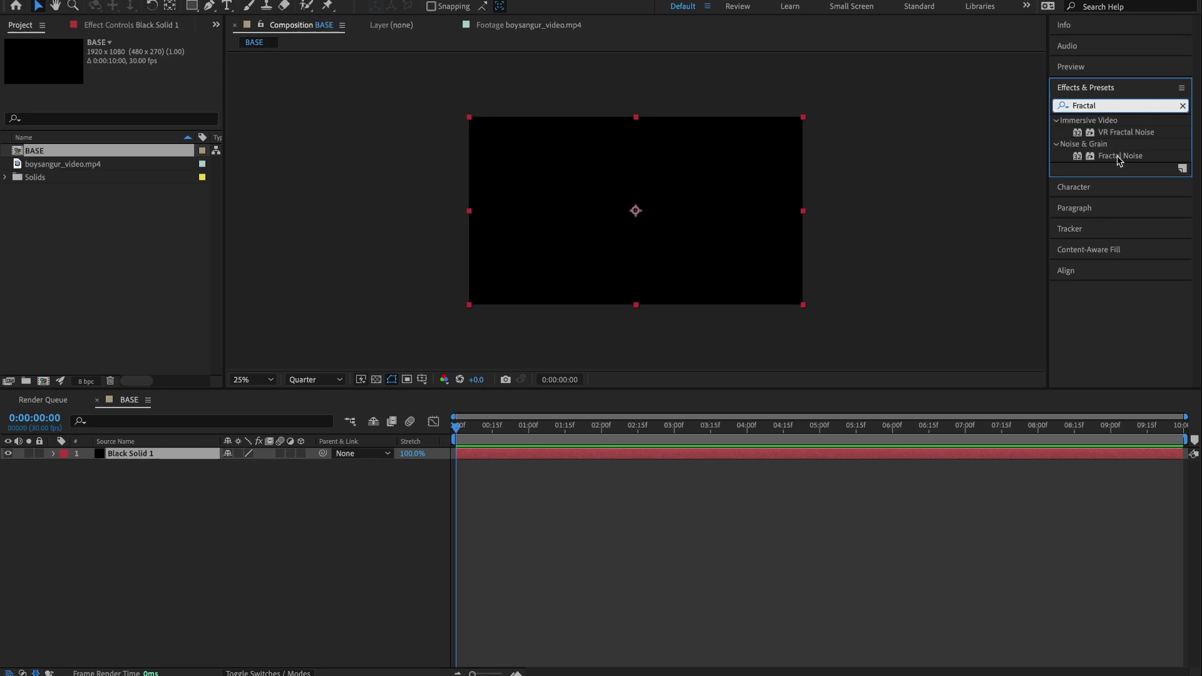
{"action": "double_click", "coordinate": [1119, 157]}
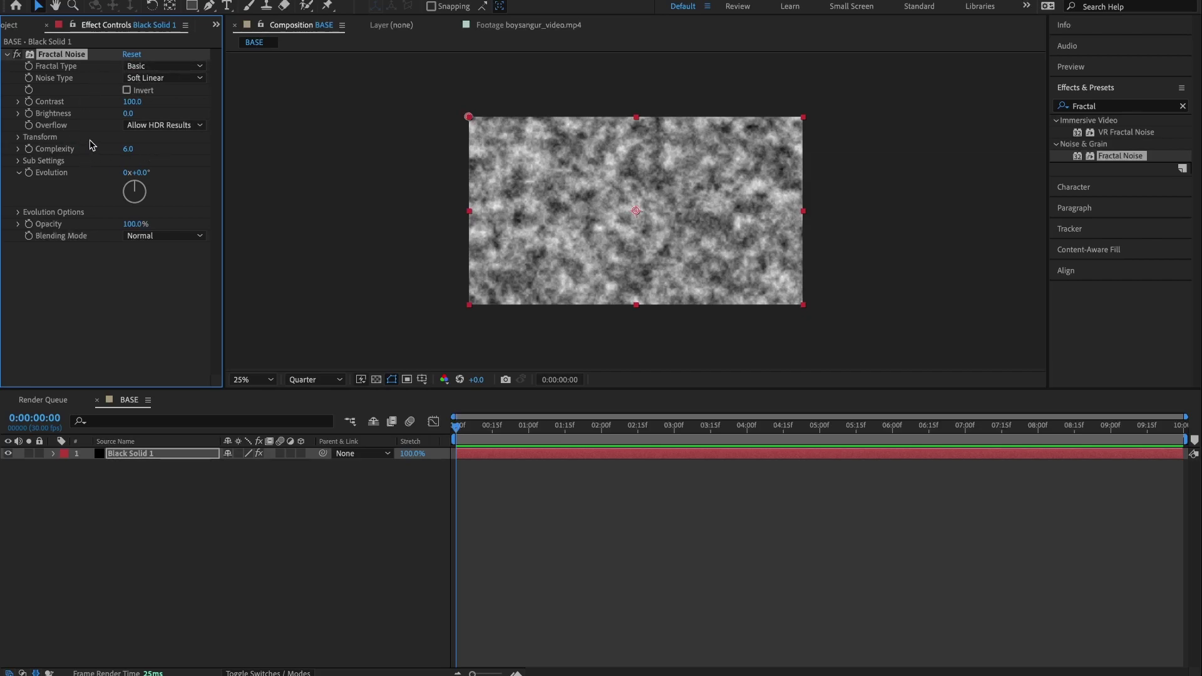
- Set the Fractal Noise fractal type to Max and noise type to Linear, and invert the noise
{"action": "left_click", "coordinate": [143, 68]}
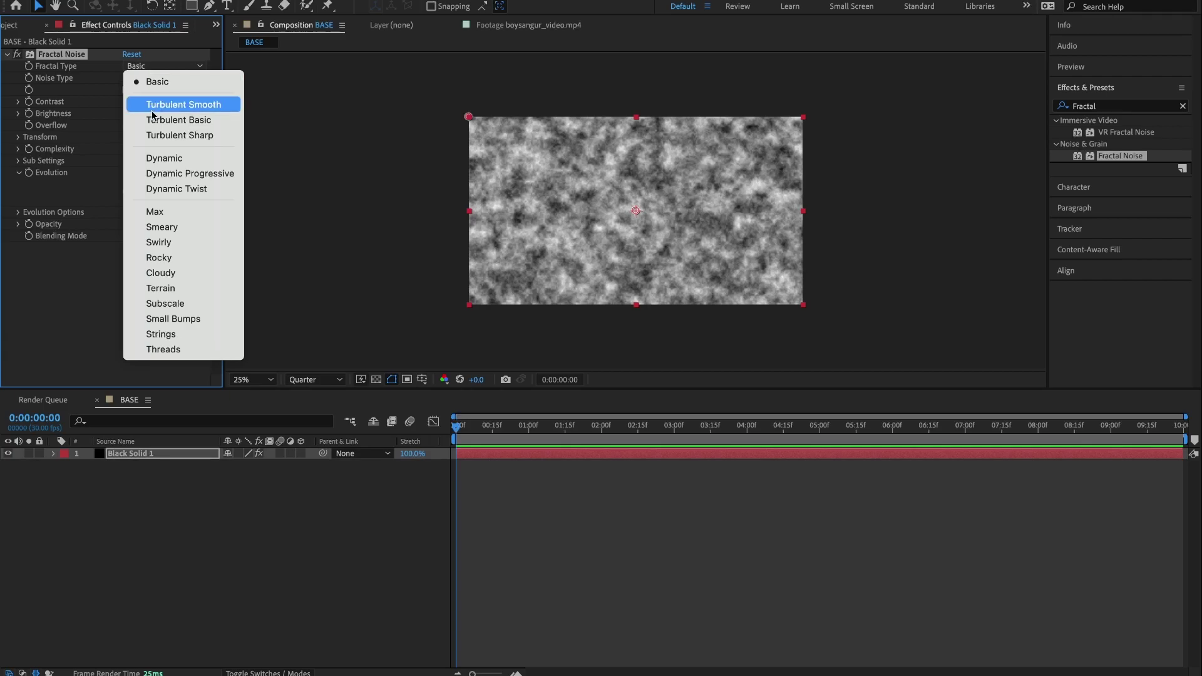
{"action": "left_click", "coordinate": [156, 211]}
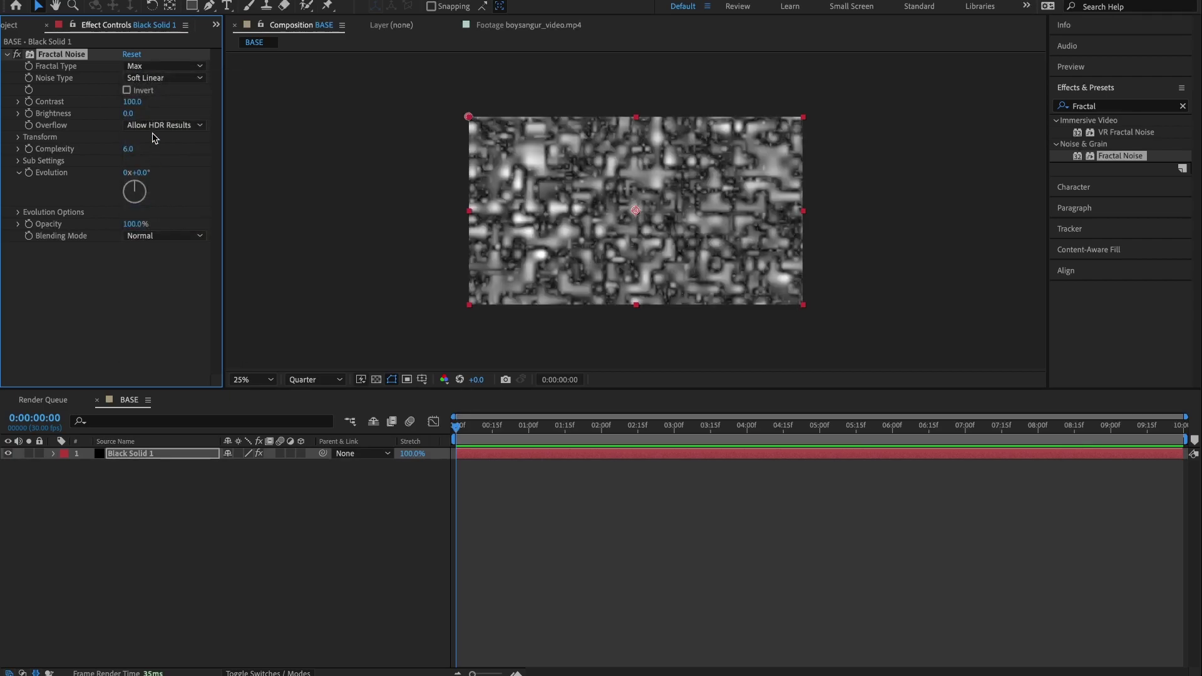
{"action": "left_click", "coordinate": [155, 78]}
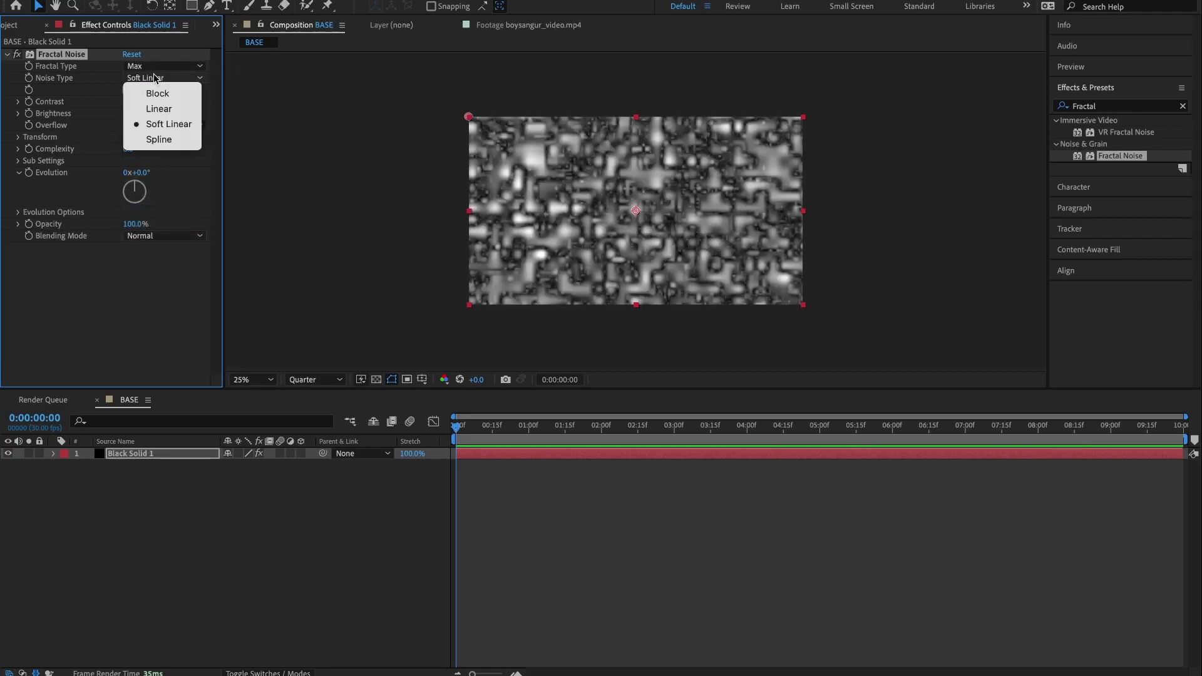
{"action": "left_click", "coordinate": [156, 109]}
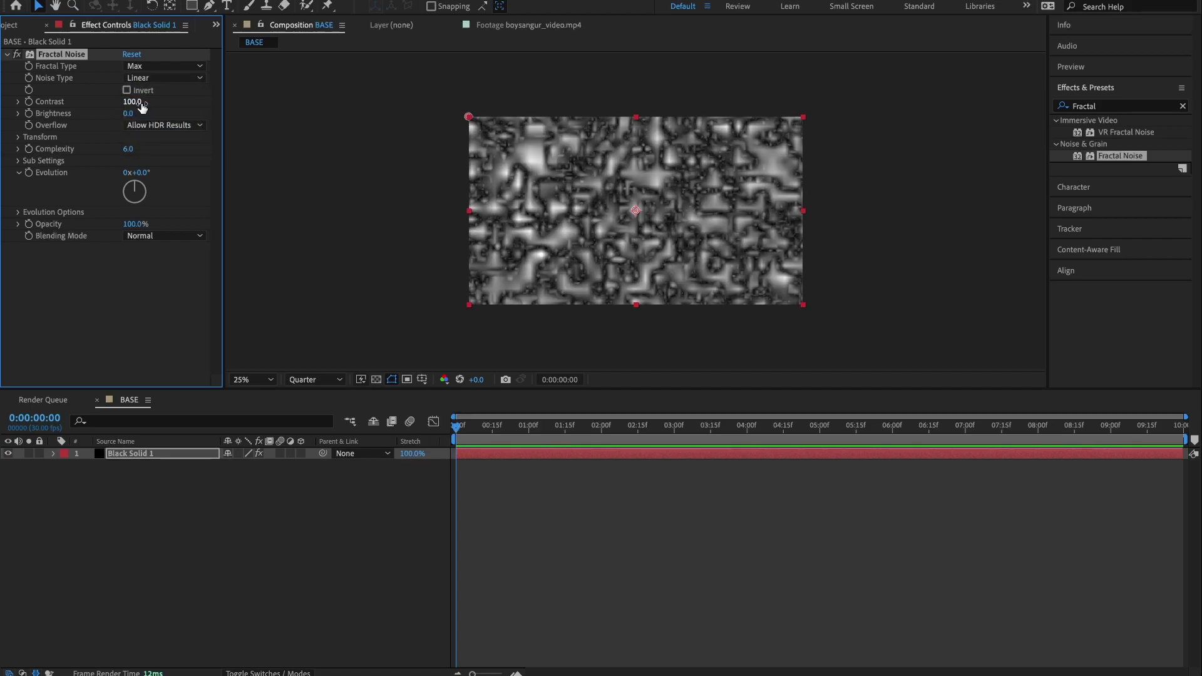
{"action": "left_click", "coordinate": [127, 91]}
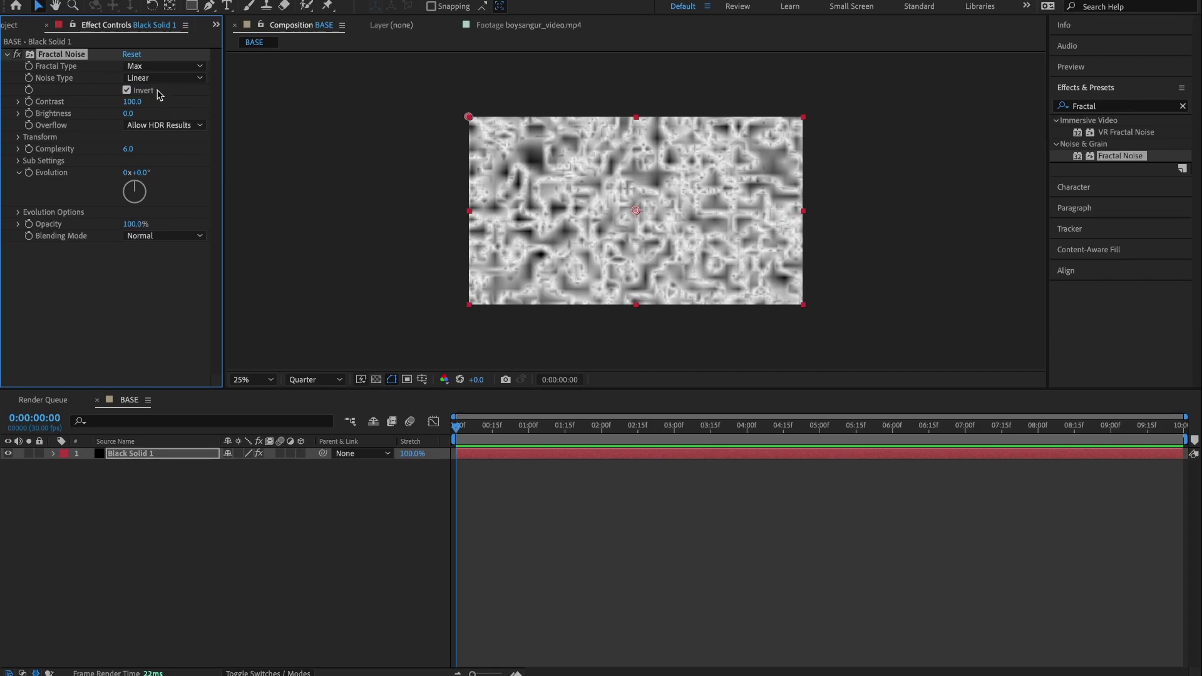
- Set the Fractal Noise contrast to 120 and brightness to -25
{"action": "left_click", "coordinate": [131, 102]}
{"action": "type", "text": "120"}
{"action": "left_click", "coordinate": [127, 114]}
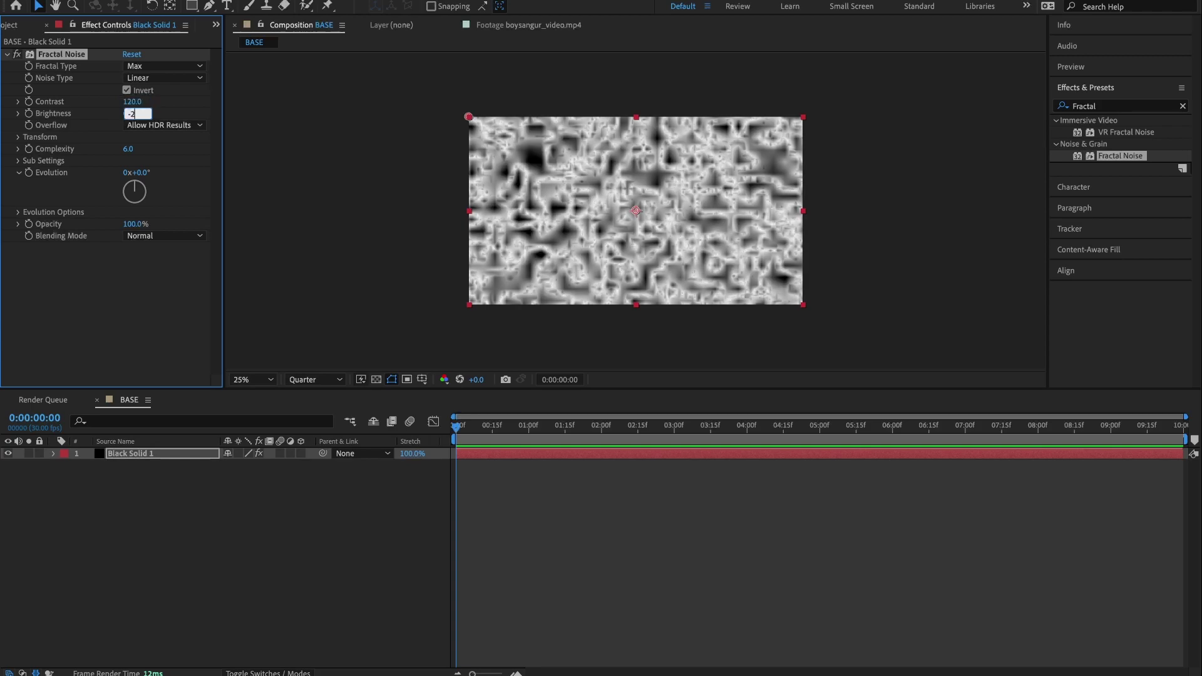
{"action": "key", "text": "Return"}
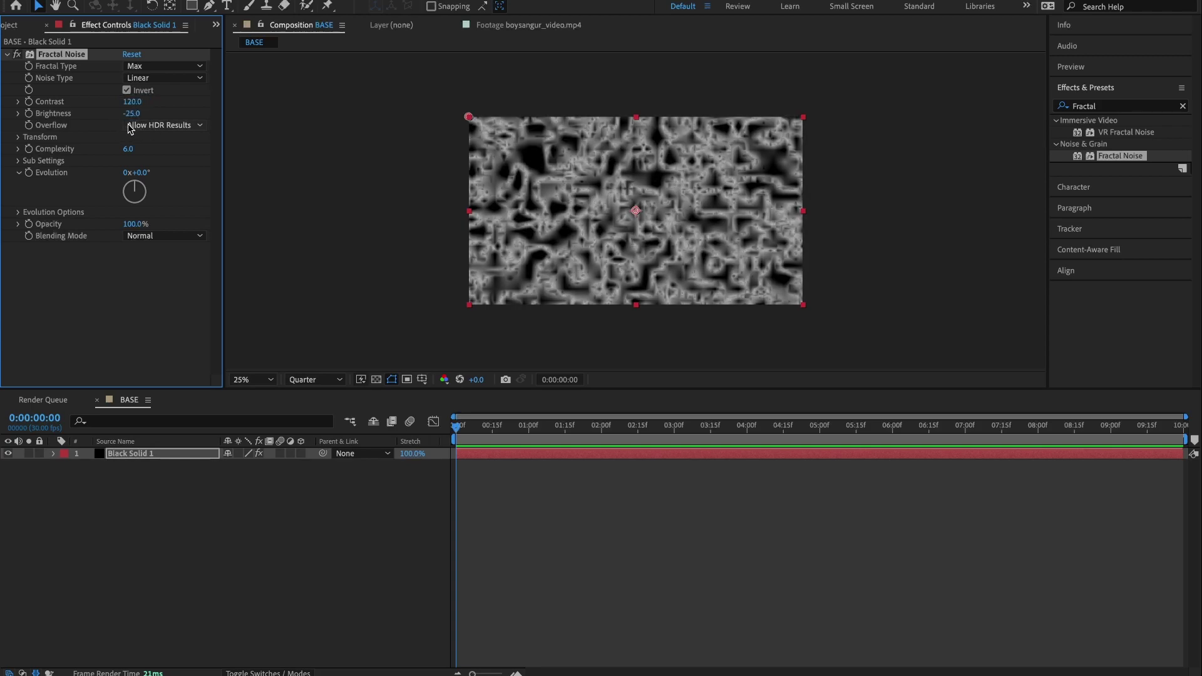
- Set the Fractal Noise transform rotation to 45° and expand its scale setting
{"action": "left_click", "coordinate": [18, 139]}
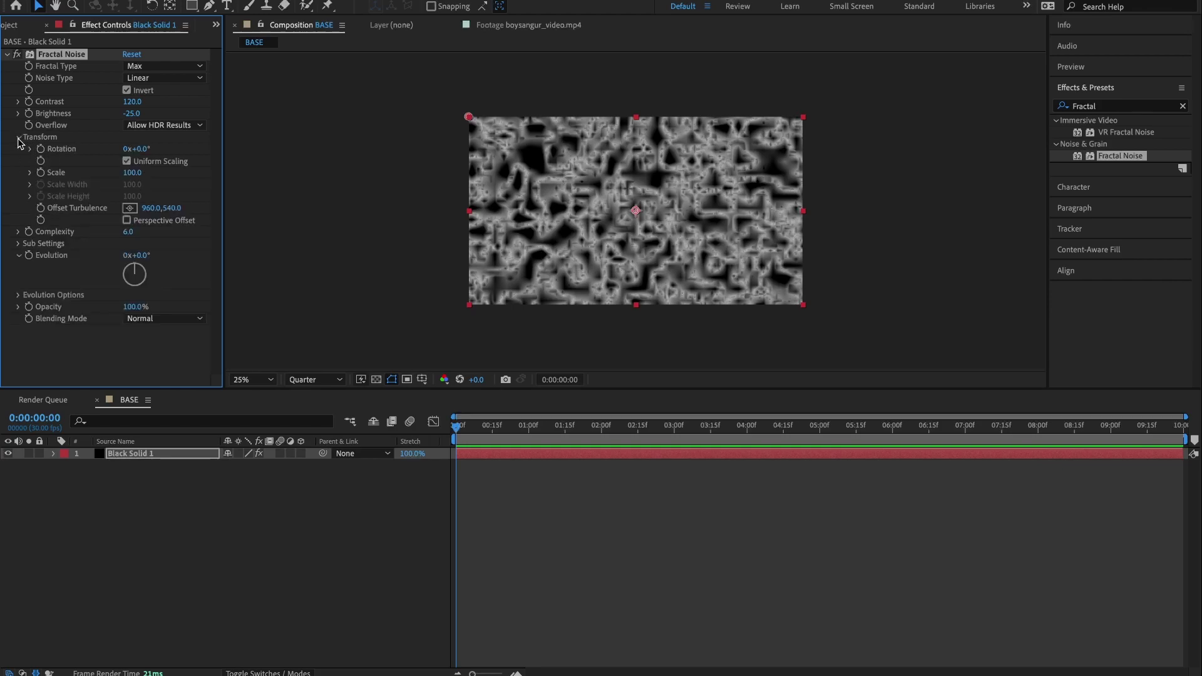
{"action": "left_click", "coordinate": [142, 150]}
{"action": "left_click", "coordinate": [30, 173]}
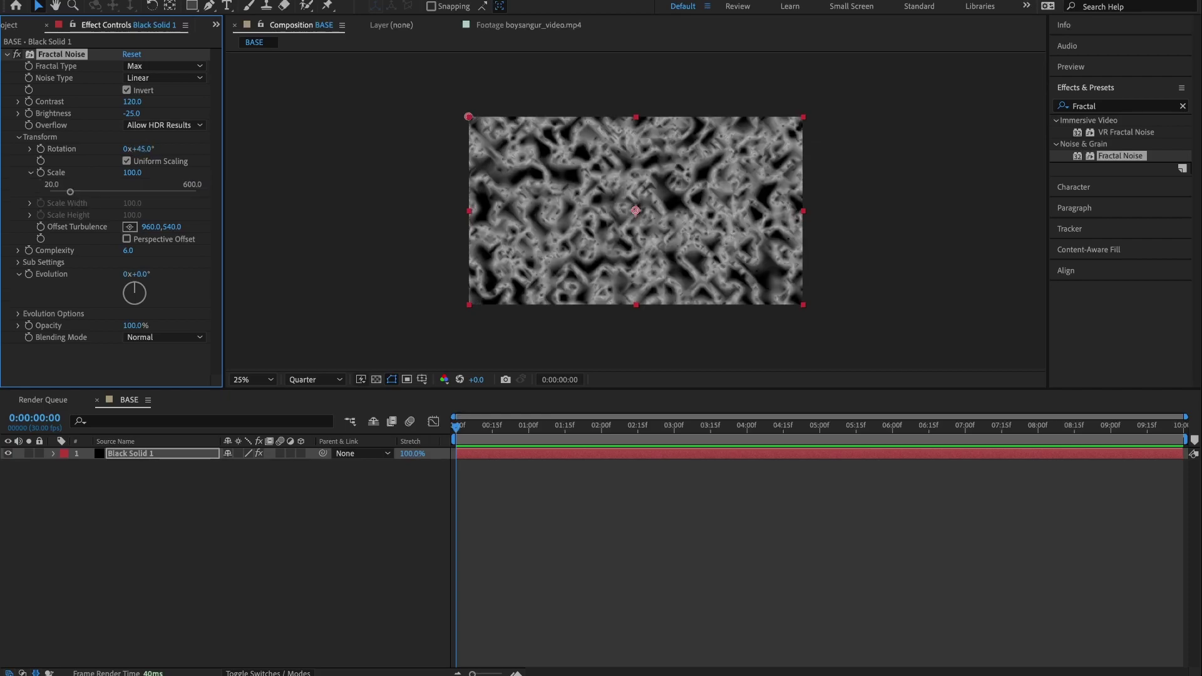
- Turn off uniform scaling for the noise and set scale width to 400 and scale height to 2500
{"action": "left_click", "coordinate": [127, 162]}
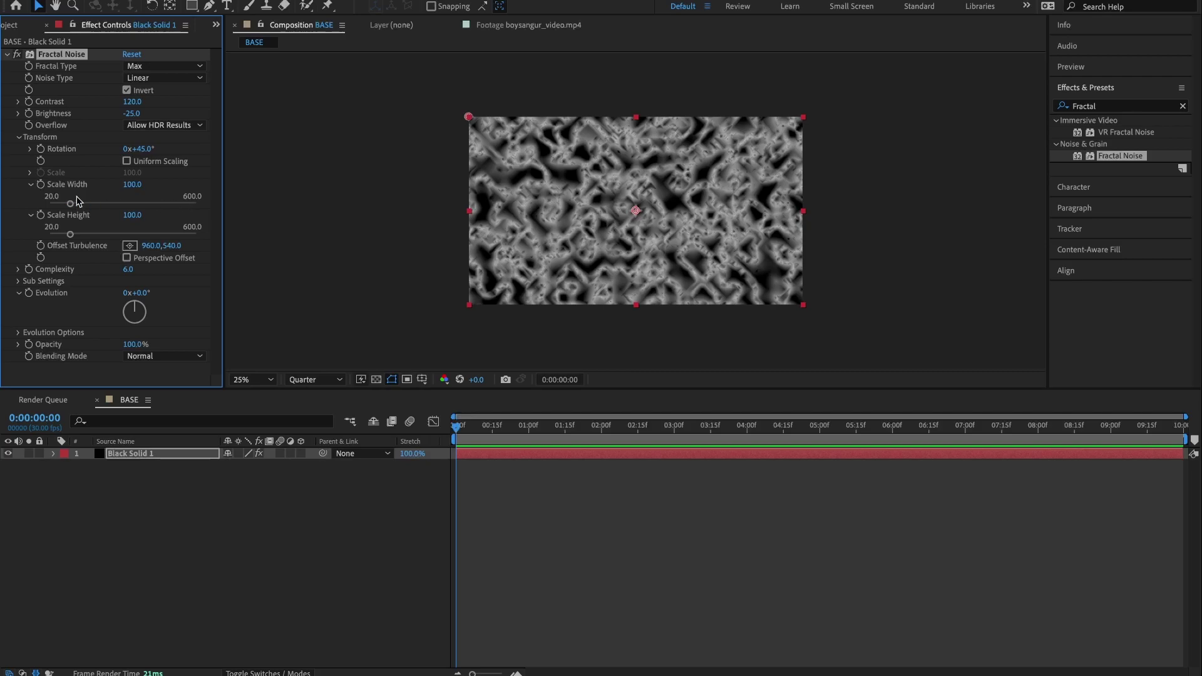
{"action": "left_click", "coordinate": [136, 185]}
{"action": "type", "text": "400"}
{"action": "key", "text": "Return"}
{"action": "left_click", "coordinate": [132, 216]}
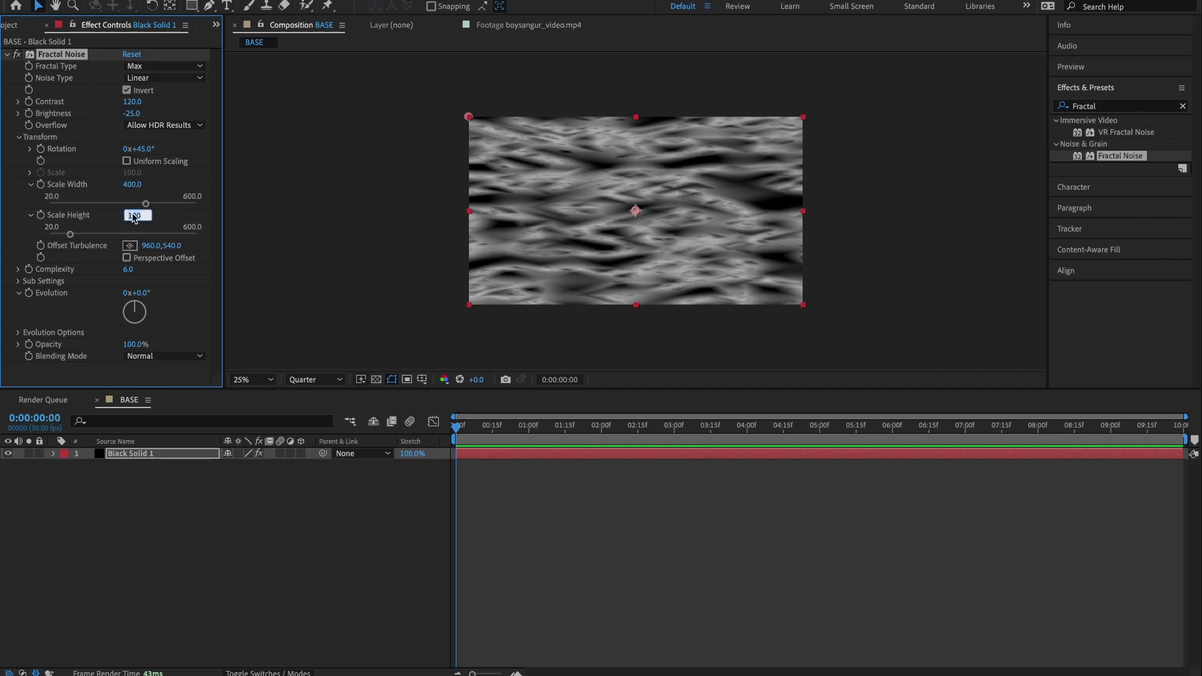
{"action": "type", "text": "2500"}
{"action": "key", "text": "Return"}
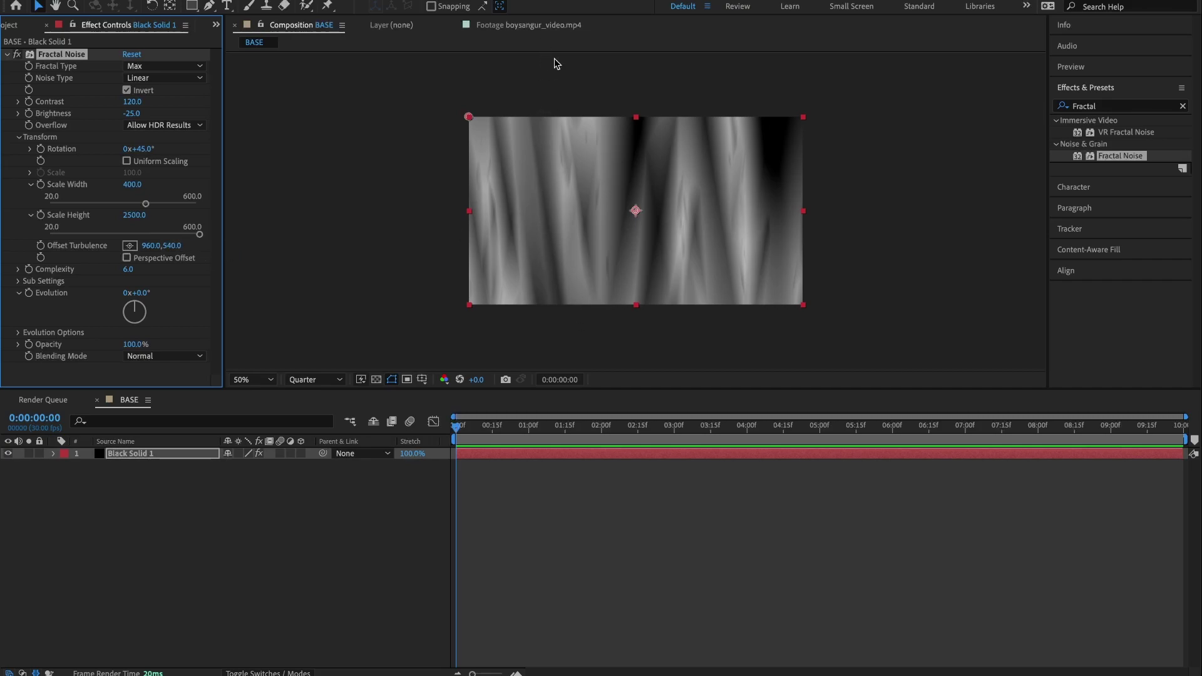
- Keyframe the noise's Offset Turbulence at the composition's start and set its Y value to 7000 at 0:00:09:29
{"action": "left_click_drag", "start_coordinate": [461, 426], "coordinate": [437, 436]}
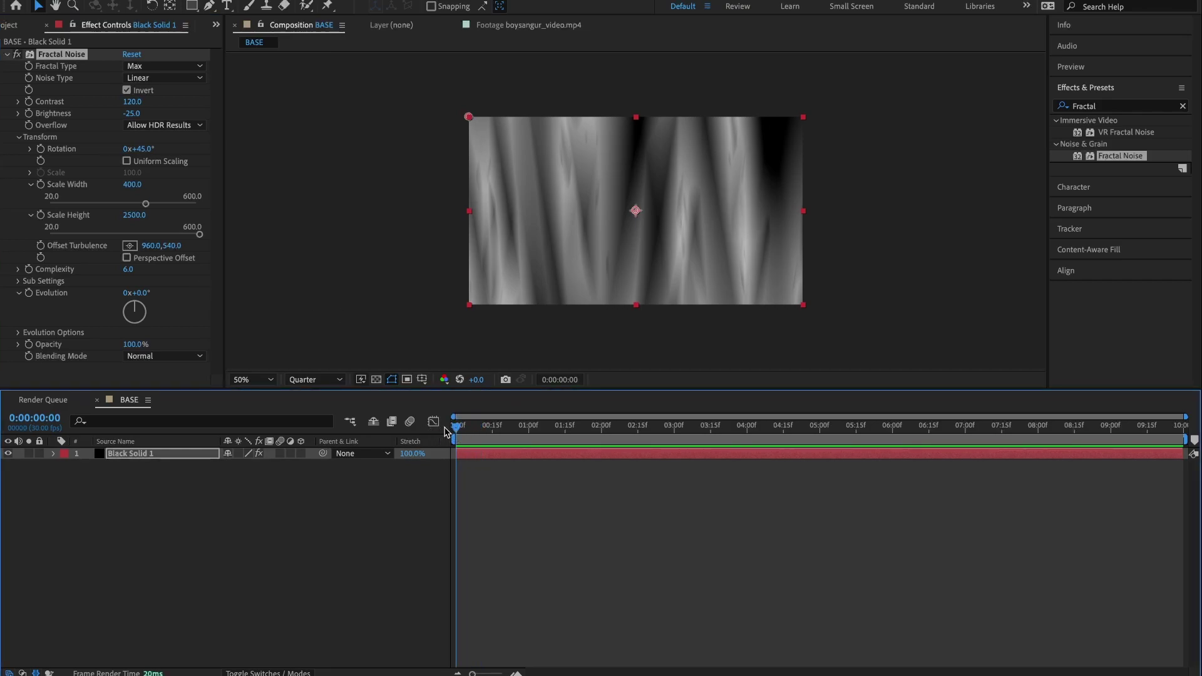
{"action": "left_click", "coordinate": [41, 247]}
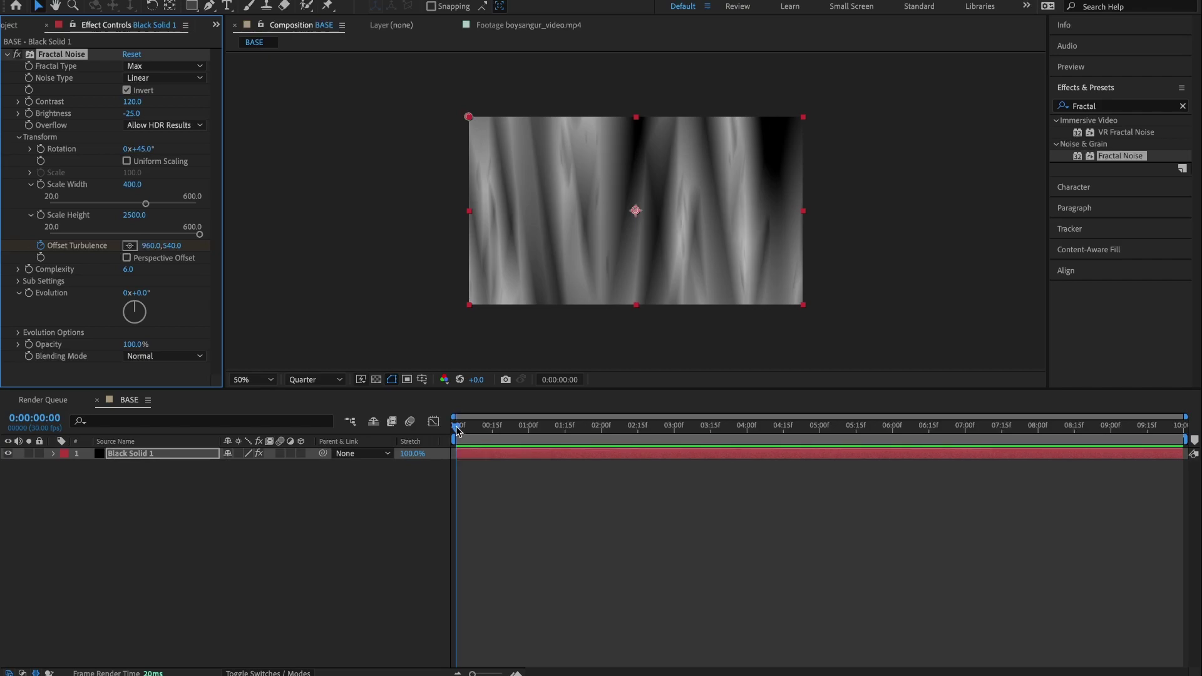
{"action": "left_click", "coordinate": [456, 429]}
{"action": "left_click_drag", "start_coordinate": [456, 429], "coordinate": [1181, 428]}
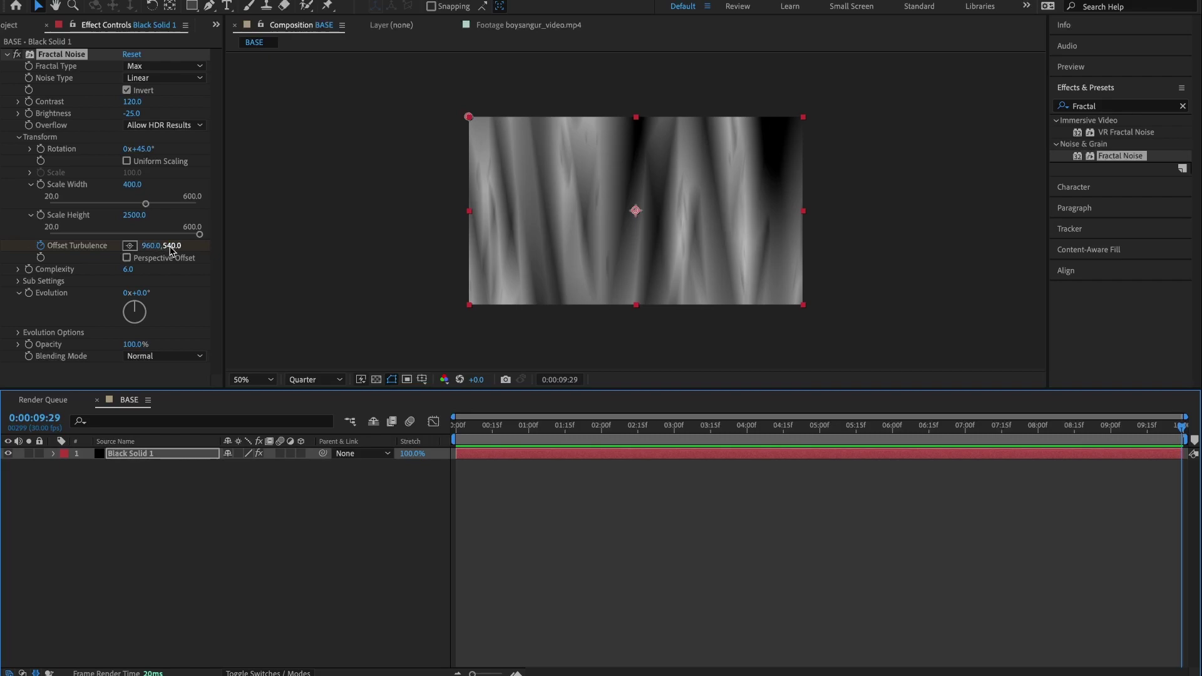
{"action": "left_click", "coordinate": [171, 246]}
{"action": "type", "text": "7000"}
{"action": "key", "text": "Return"}
- Preview the noise movement from the start and compare it with the boysangur_video.mp4 reference footage
{"action": "left_click_drag", "start_coordinate": [1151, 425], "coordinate": [724, 463]}
{"action": "key", "text": "space"}
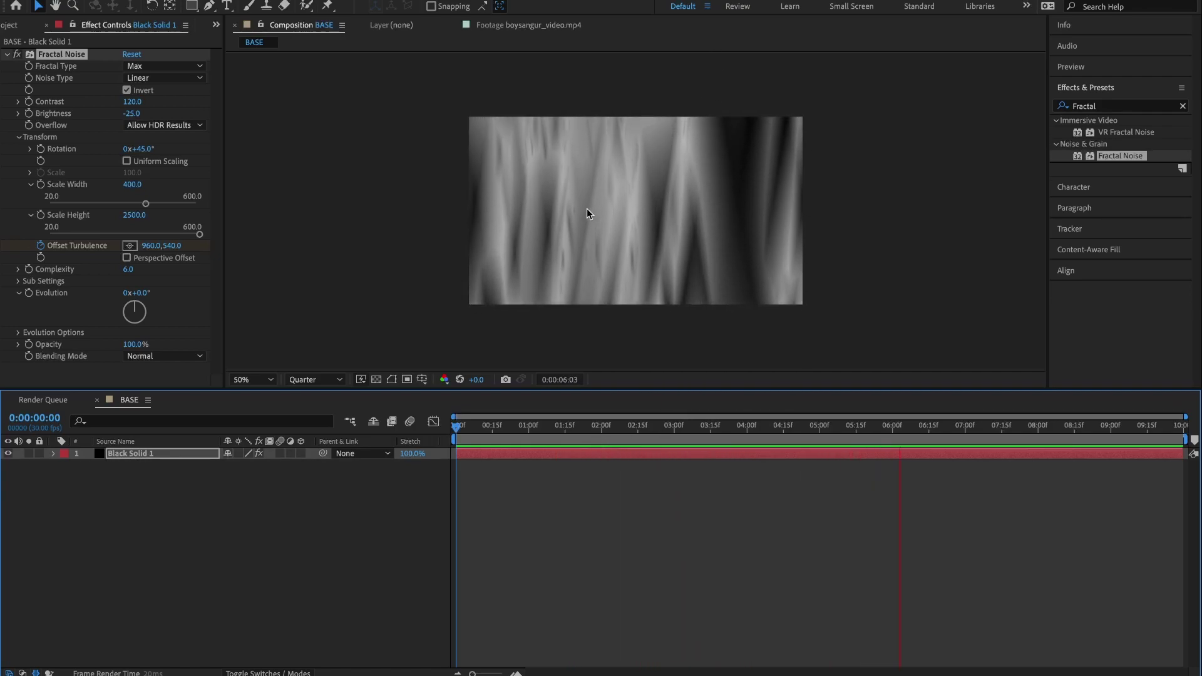
{"action": "key", "text": "space"}
{"action": "left_click", "coordinate": [12, 25]}
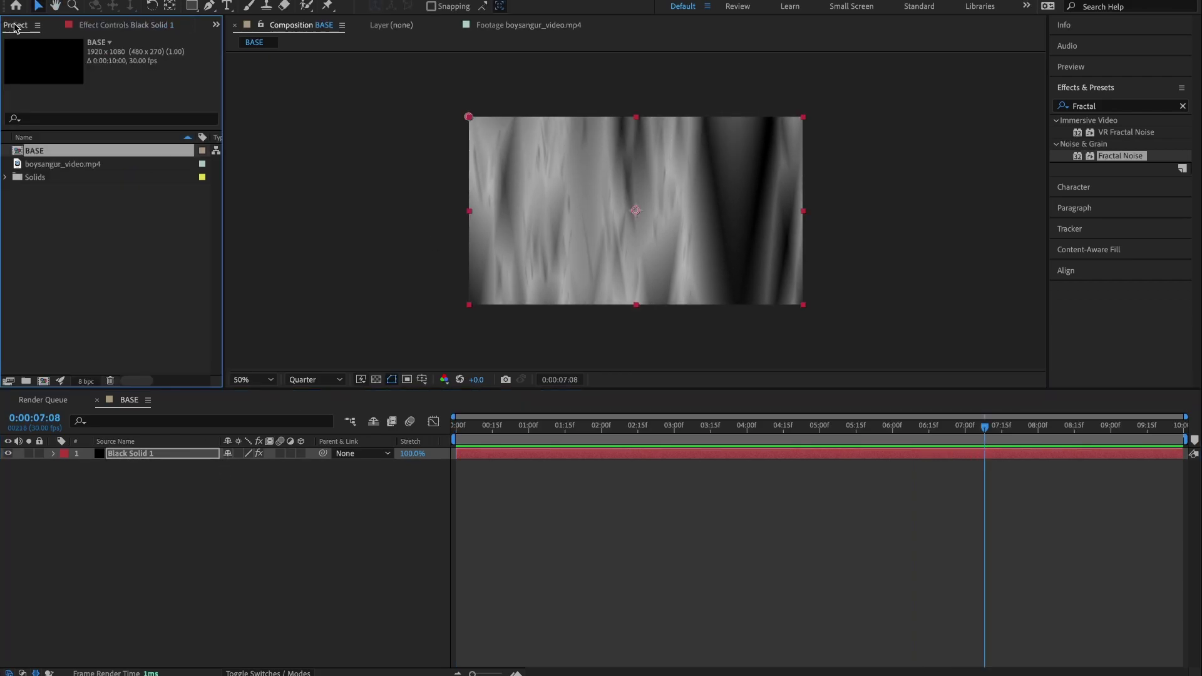
{"action": "double_click", "coordinate": [63, 164]}
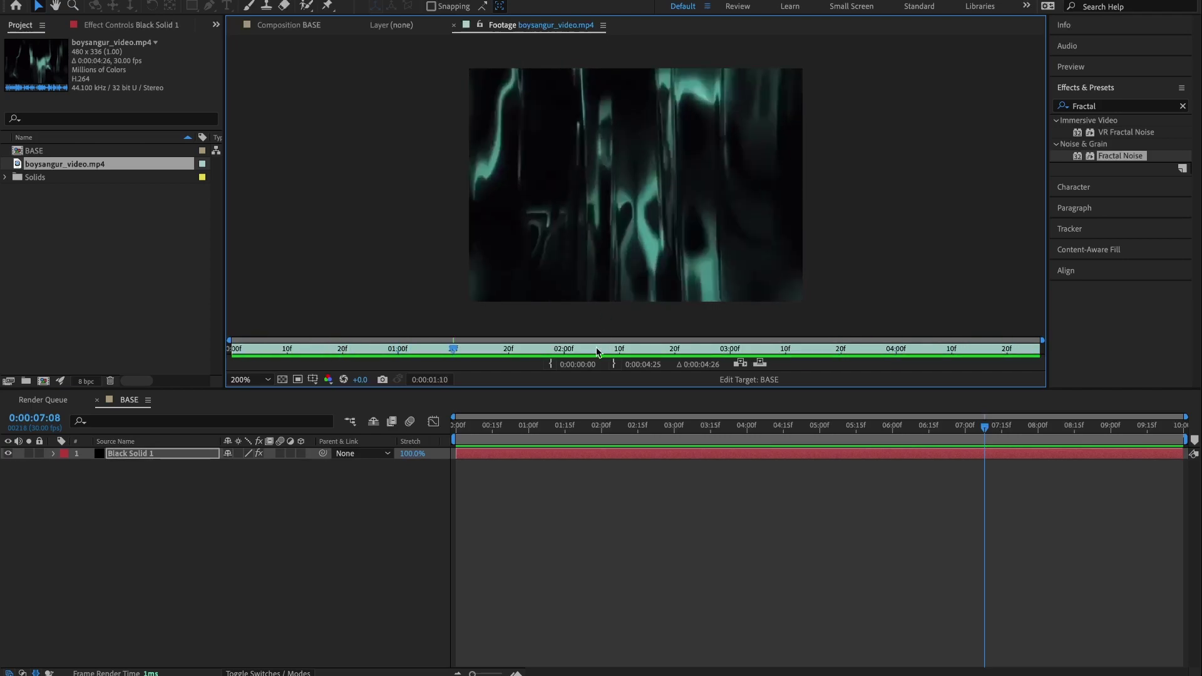
{"action": "left_click", "coordinate": [274, 28]}
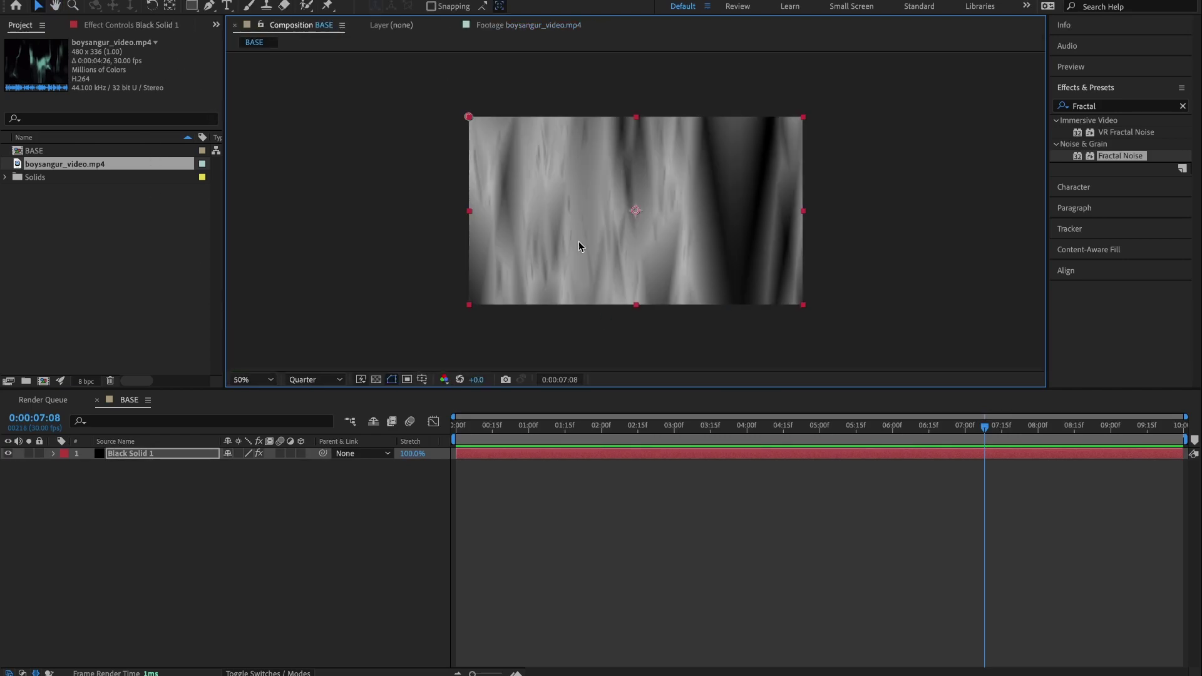
{"action": "left_click_drag", "start_coordinate": [685, 435], "coordinate": [432, 424]}
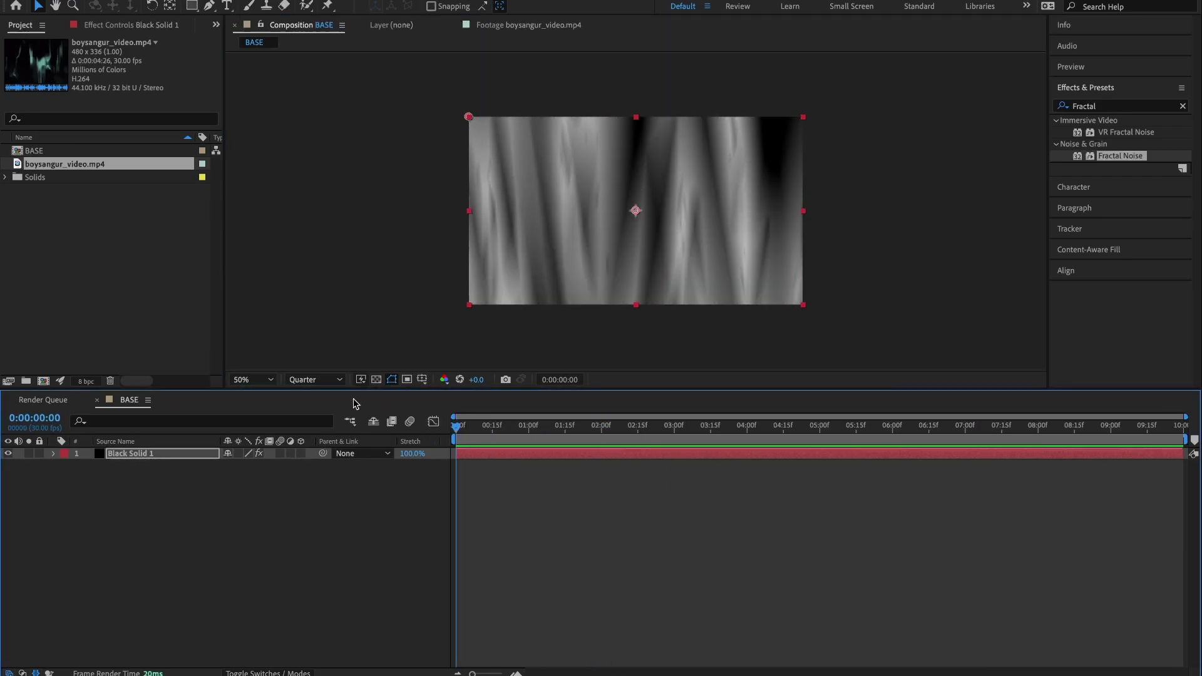
- In the Fractal Noise sub settings, set sub influence to 75% and sub scaling to 50
{"action": "left_click", "coordinate": [109, 29]}
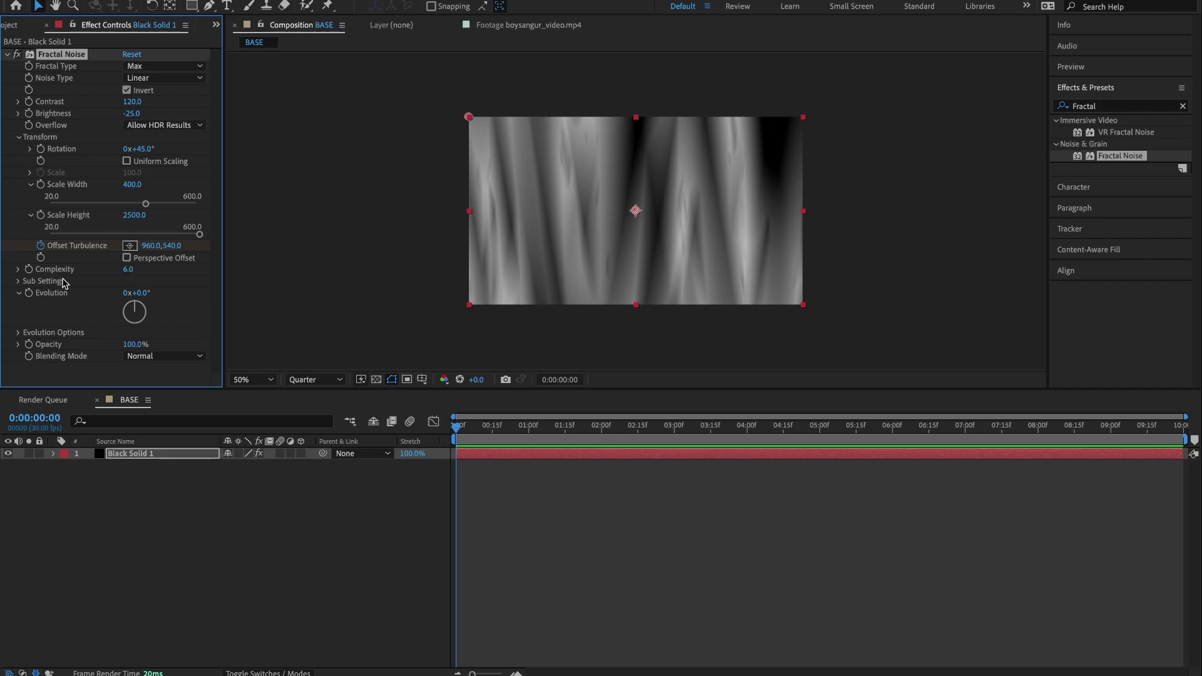
{"action": "left_click", "coordinate": [19, 137]}
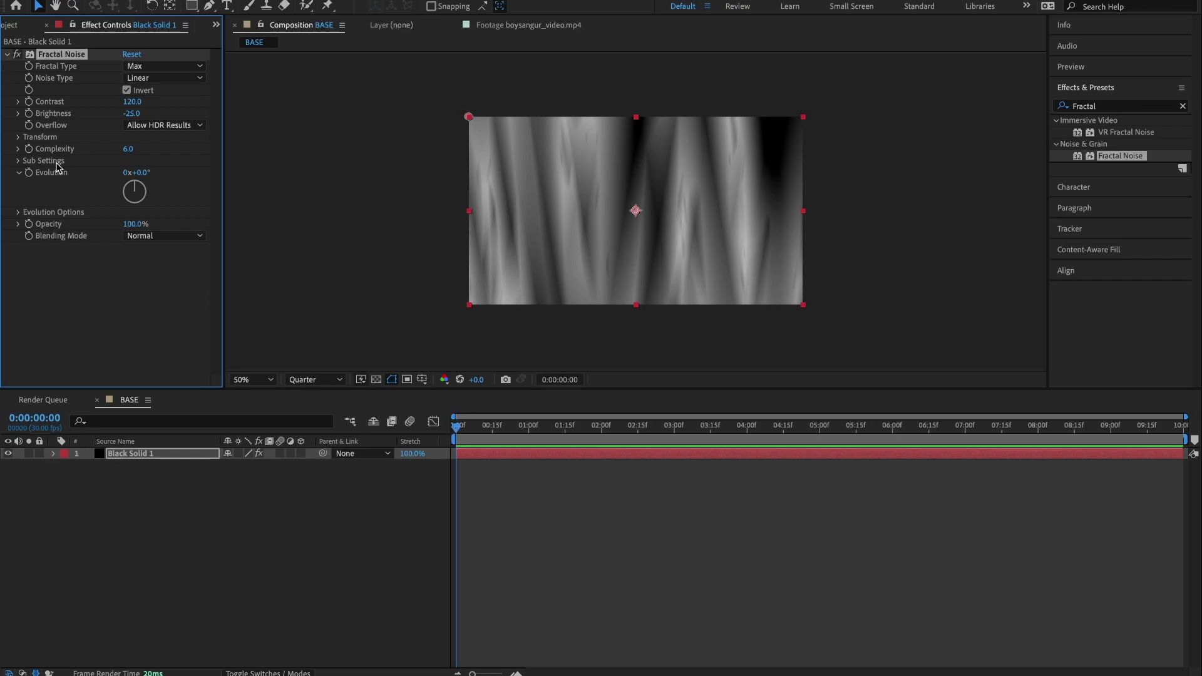
{"action": "left_click", "coordinate": [19, 162]}
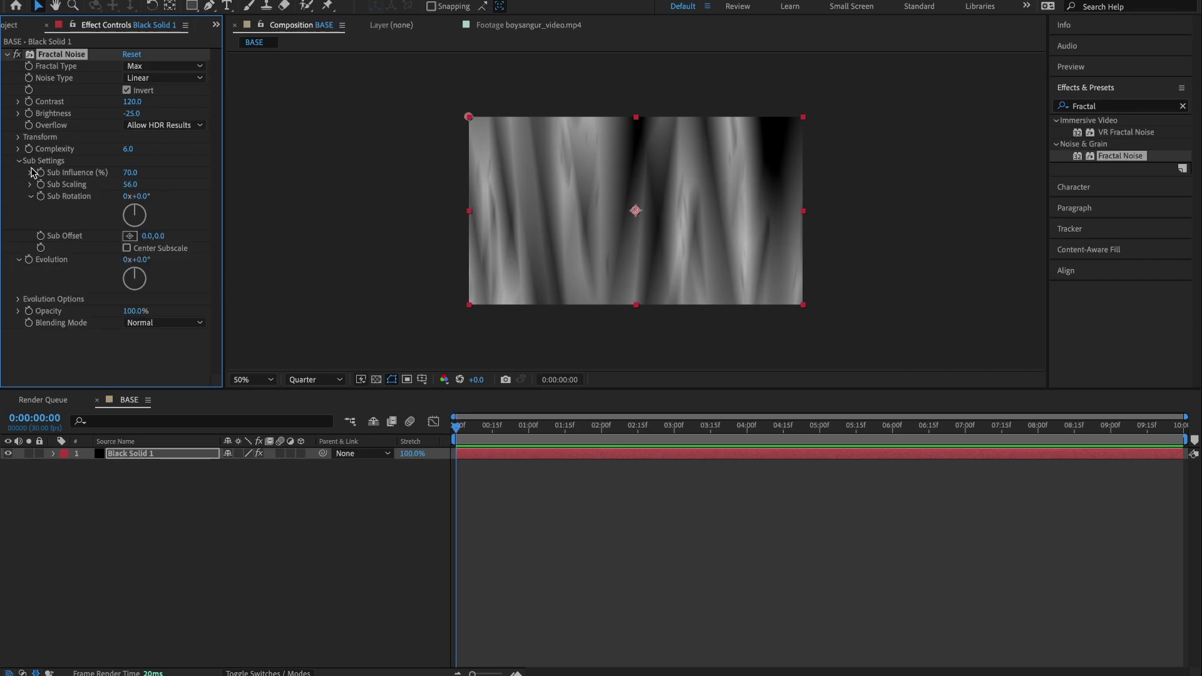
{"action": "left_click", "coordinate": [130, 173]}
{"action": "type", "text": "75"}
{"action": "key", "text": "Return"}
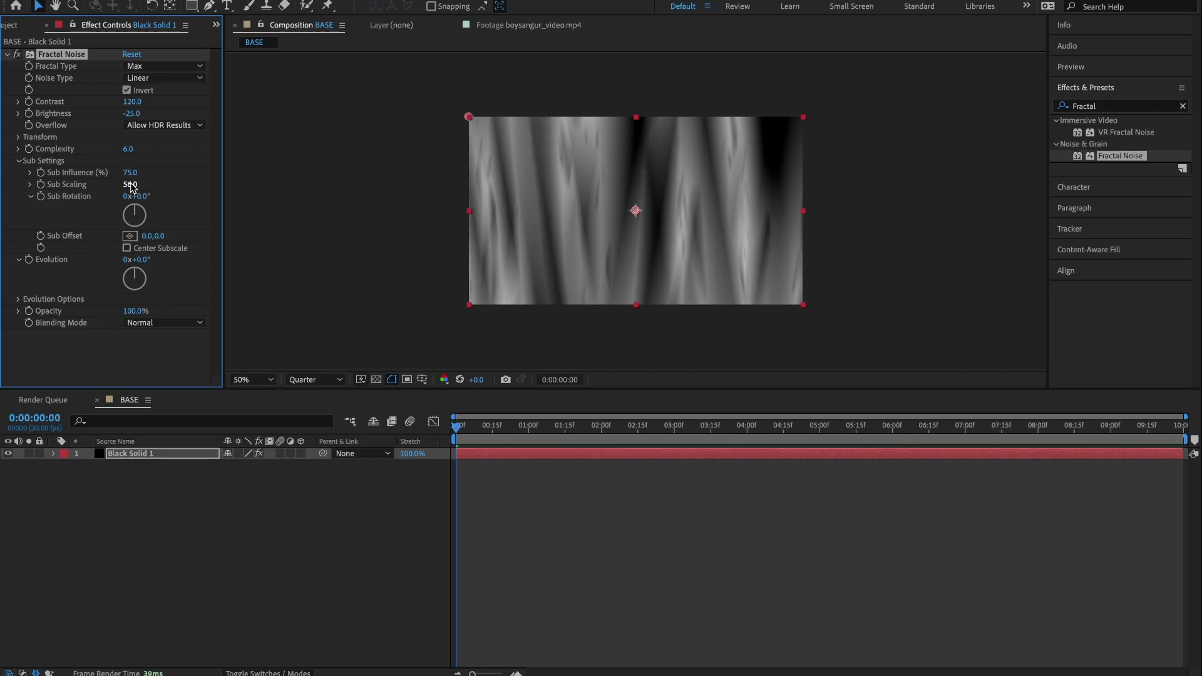
{"action": "left_click", "coordinate": [130, 184]}
{"action": "type", "text": "16"}
{"action": "key", "text": "Escape"}
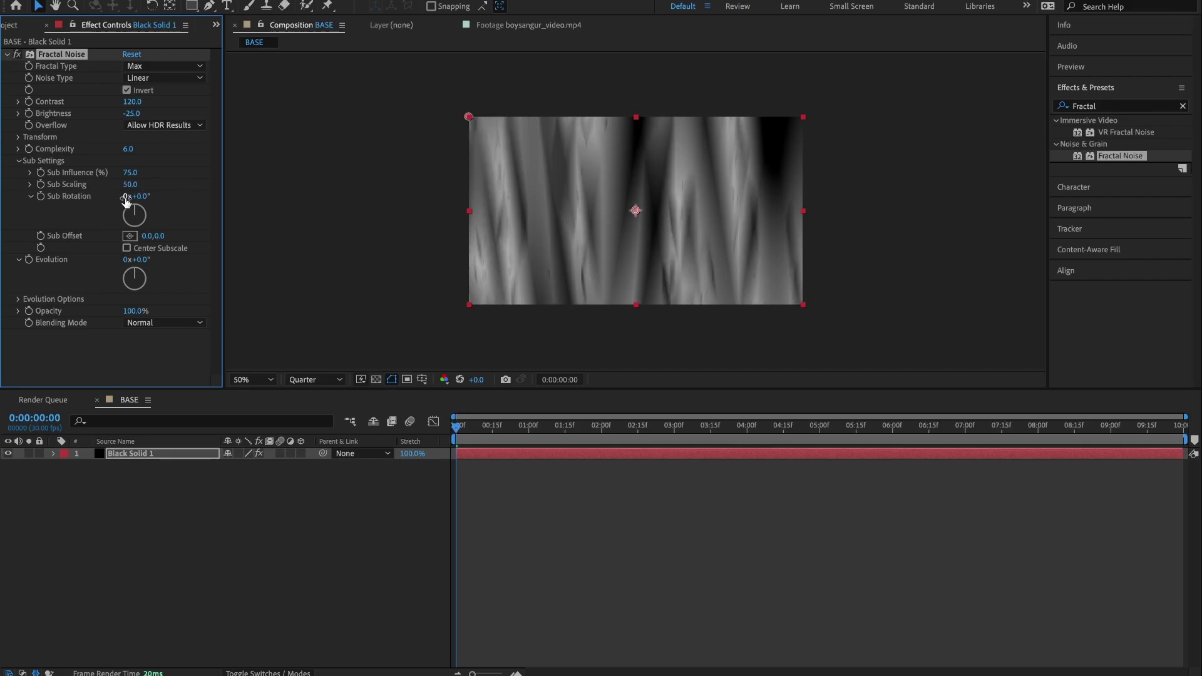
{"action": "left_click", "coordinate": [19, 161]}
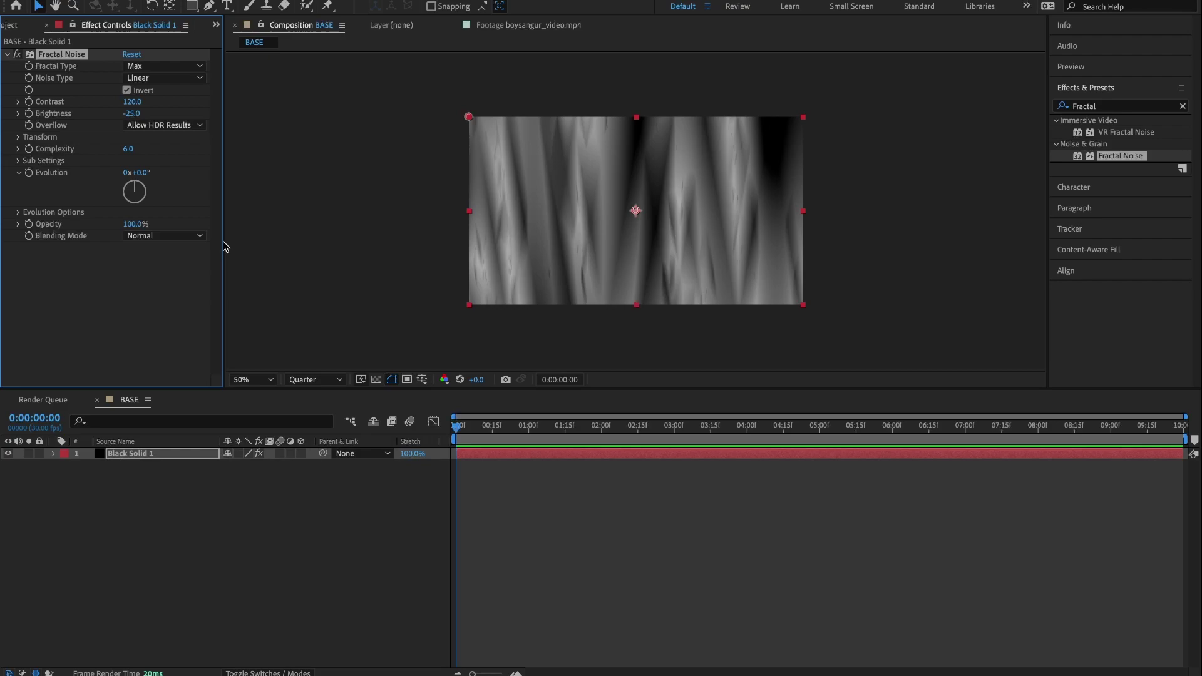
- Keyframe the noise's Evolution from 0 at the start to 5 revolutions at 0:00:09:29, and preview the animation
{"action": "left_click", "coordinate": [460, 428]}
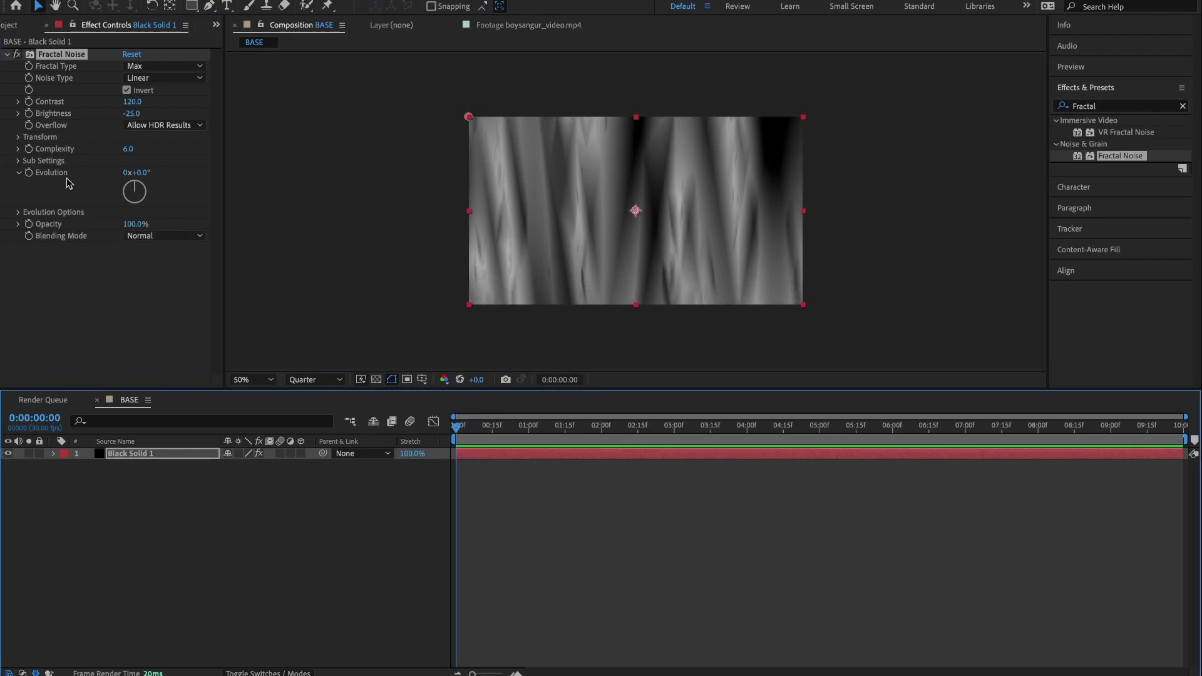
{"action": "left_click", "coordinate": [27, 173]}
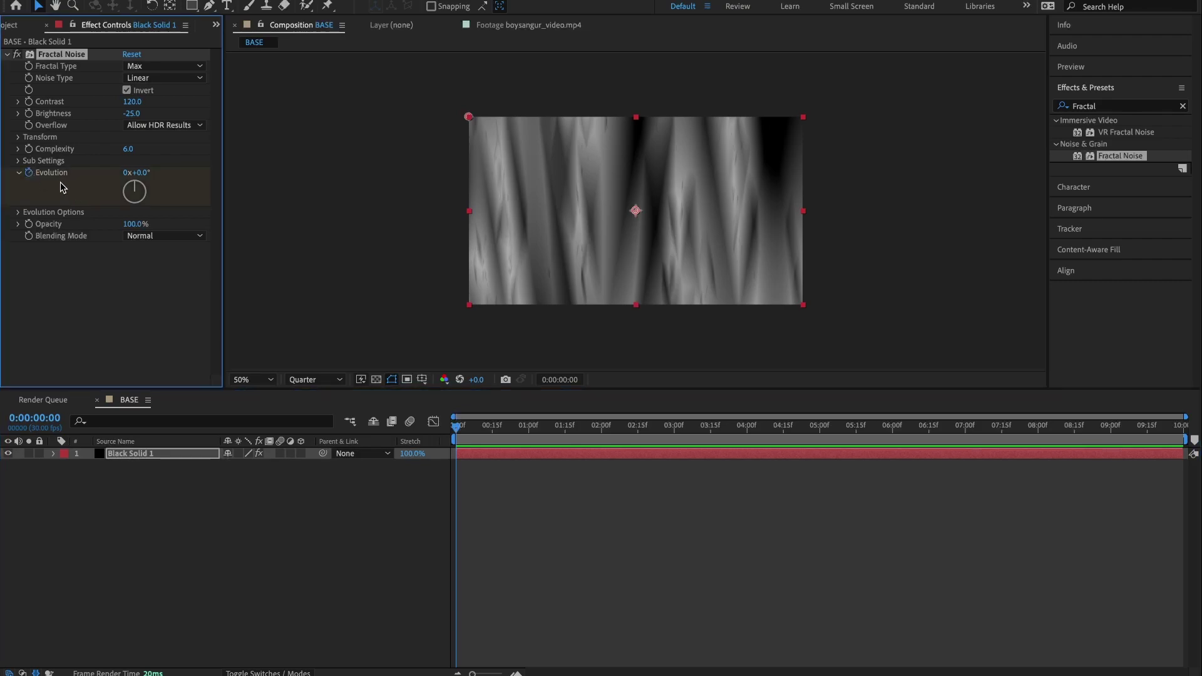
{"action": "left_click_drag", "start_coordinate": [546, 428], "coordinate": [1186, 451]}
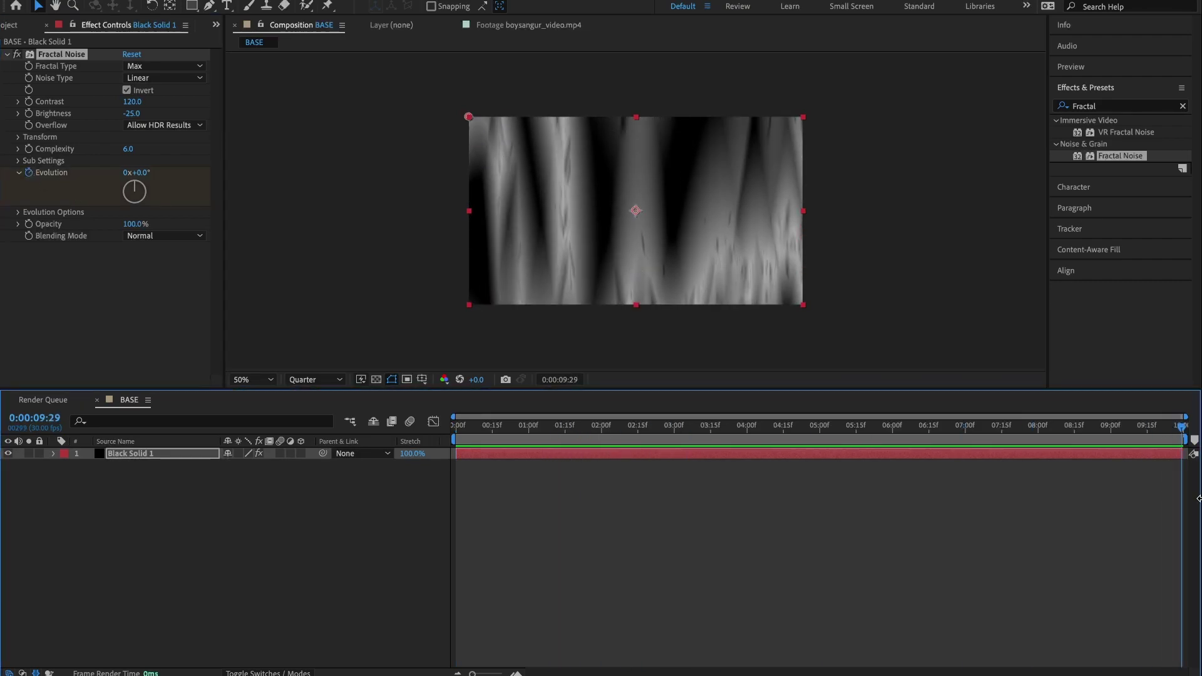
{"action": "left_click", "coordinate": [126, 172]}
{"action": "type", "text": "5"}
{"action": "key", "text": "Return"}
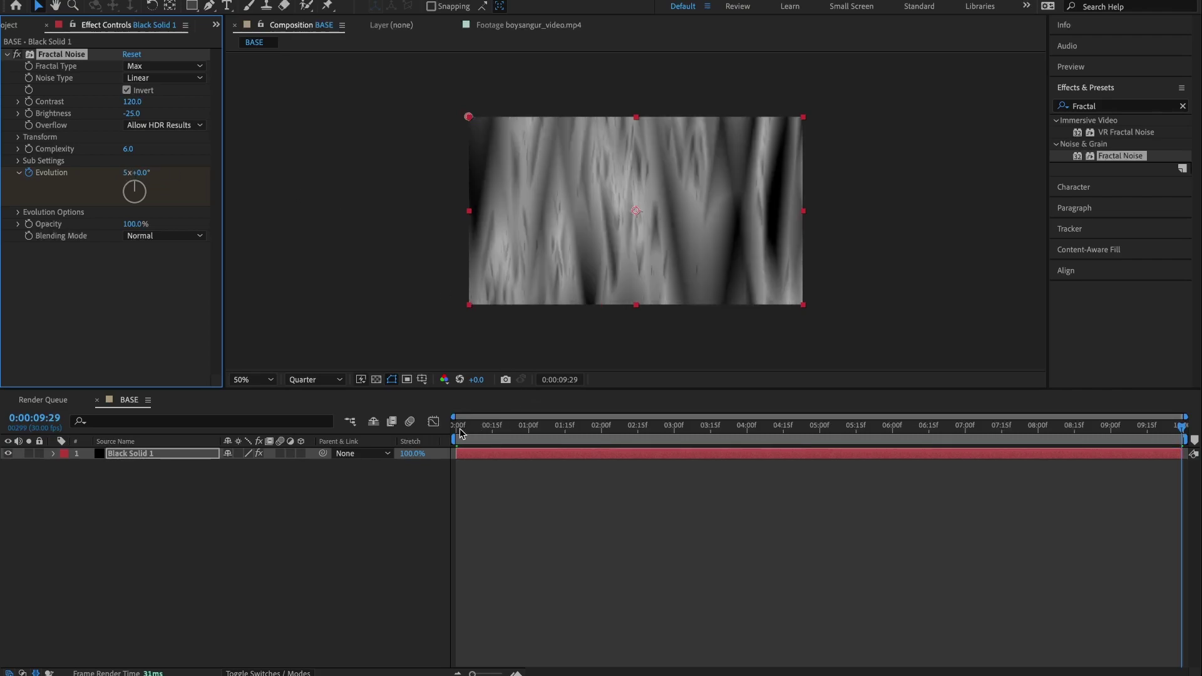
{"action": "left_click_drag", "start_coordinate": [470, 429], "coordinate": [601, 441]}
{"action": "key", "text": "space"}
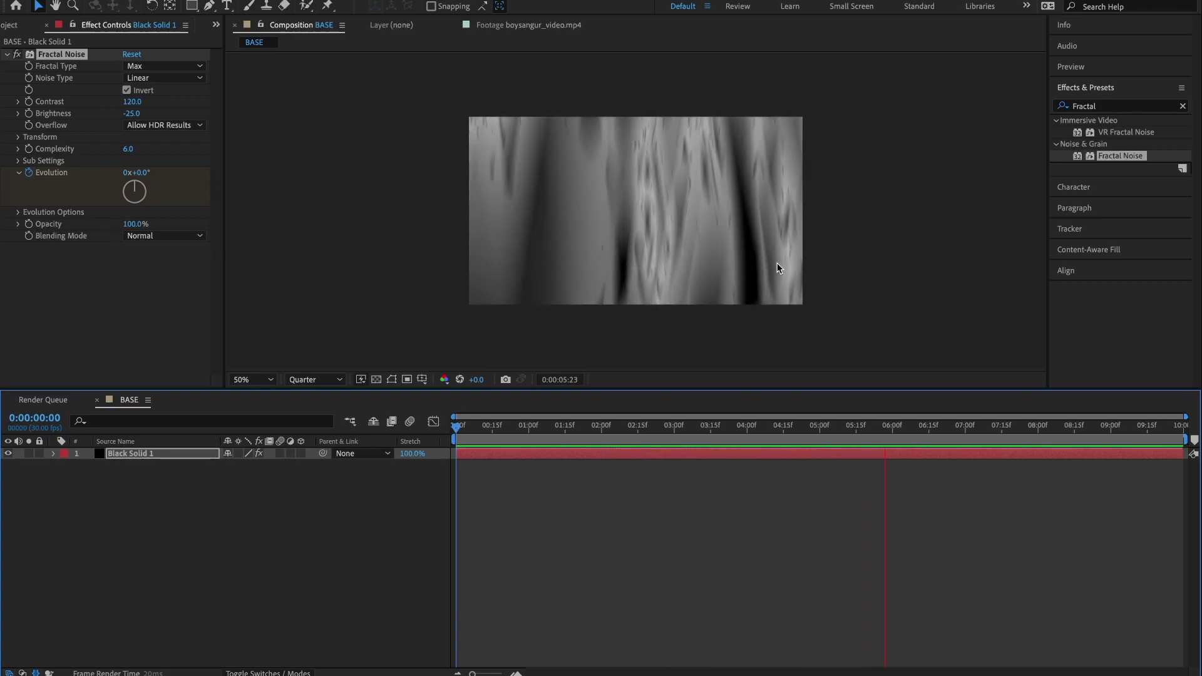
{"action": "key", "text": "space"}
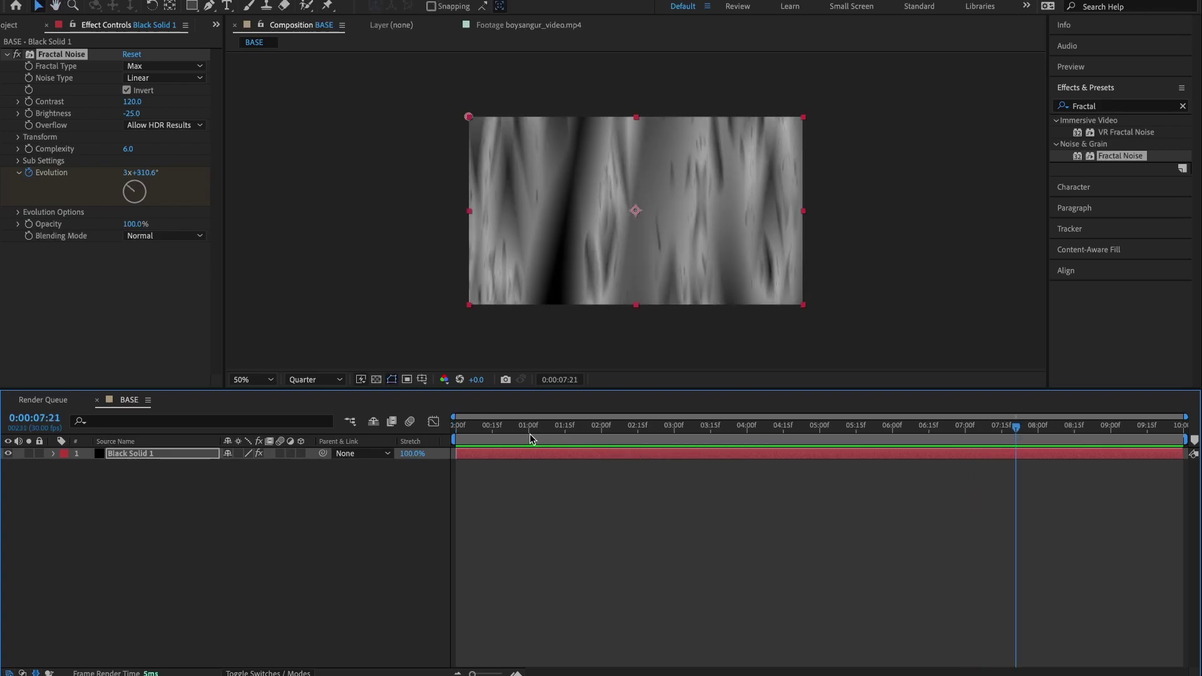
{"action": "key", "text": "Home"}
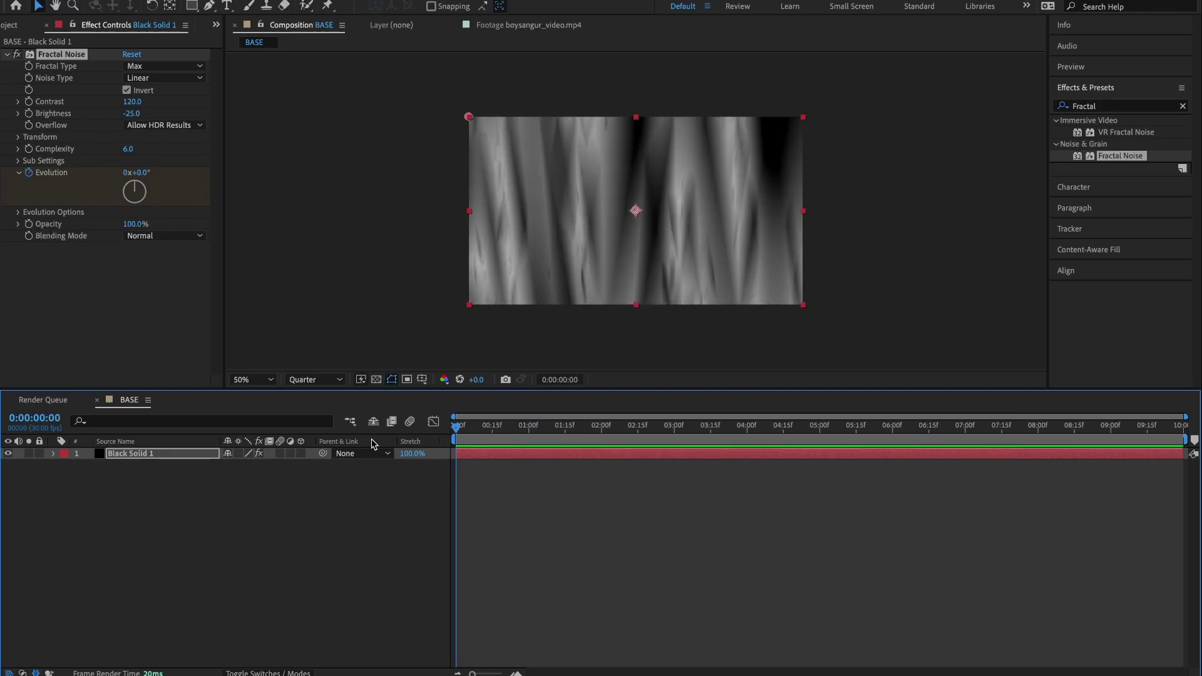
- Enable Cycle Evolution for the Fractal Noise, check the motion across the timeline, and collapse the effect's settings
{"action": "left_click", "coordinate": [18, 213]}
{"action": "left_click", "coordinate": [126, 224]}
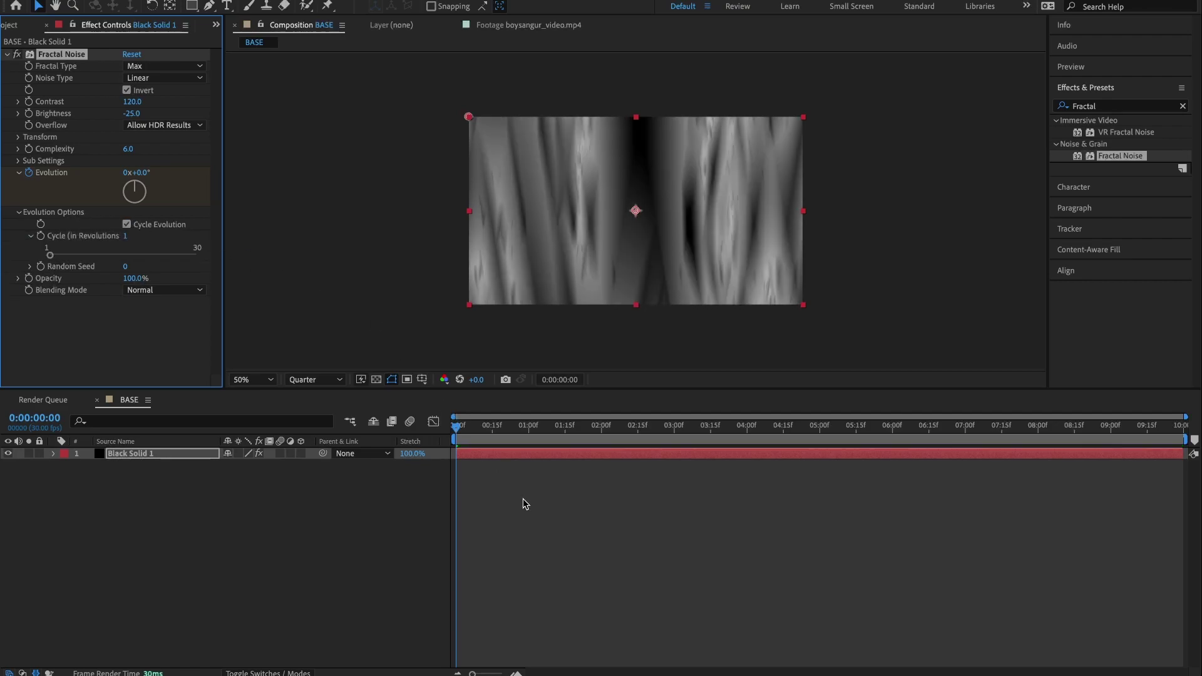
{"action": "left_click", "coordinate": [1094, 438]}
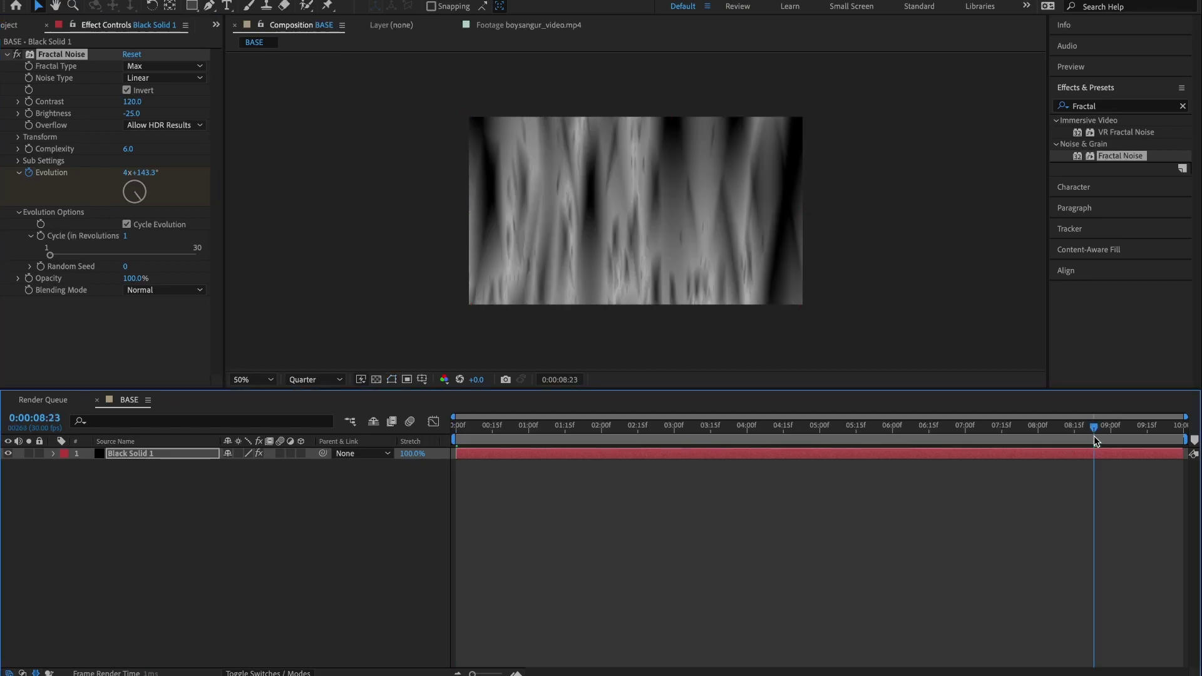
{"action": "left_click_drag", "start_coordinate": [1094, 436], "coordinate": [592, 425]}
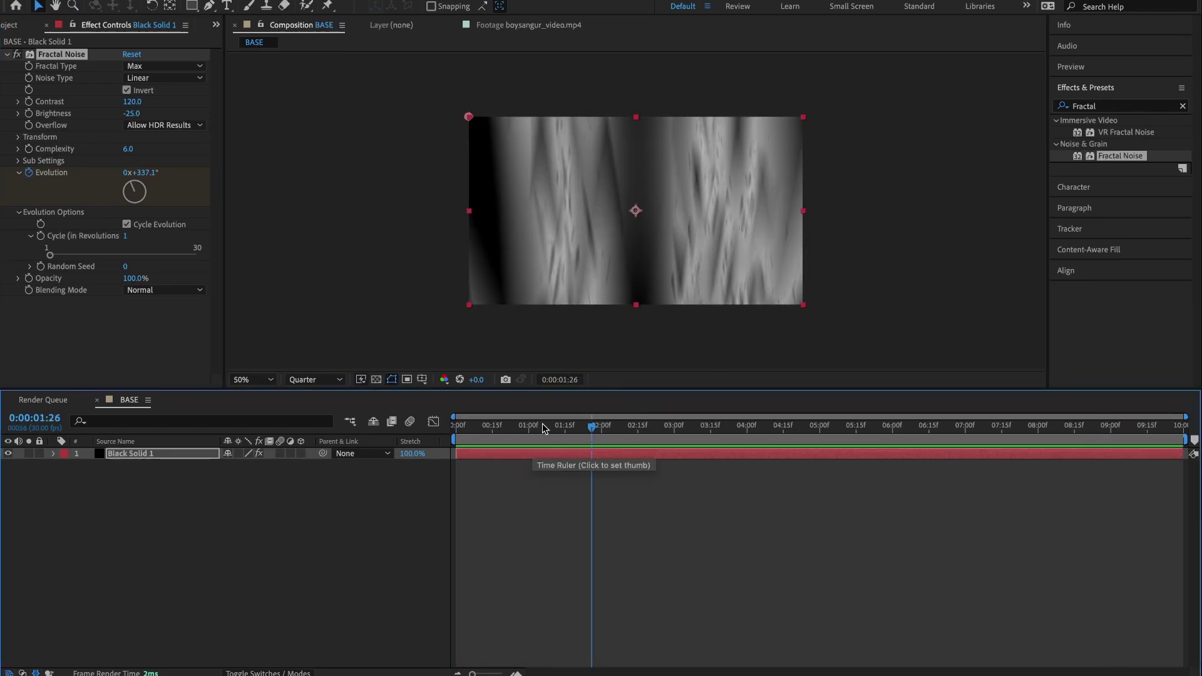
{"action": "left_click", "coordinate": [456, 426]}
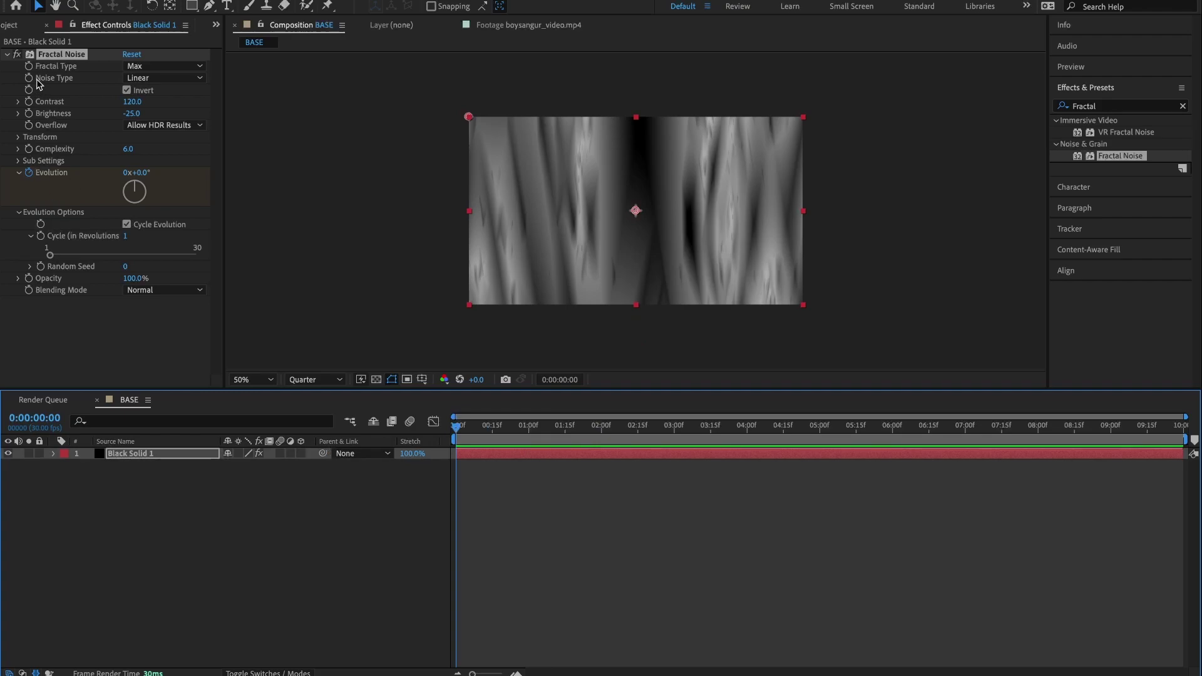
{"action": "left_click", "coordinate": [19, 173]}
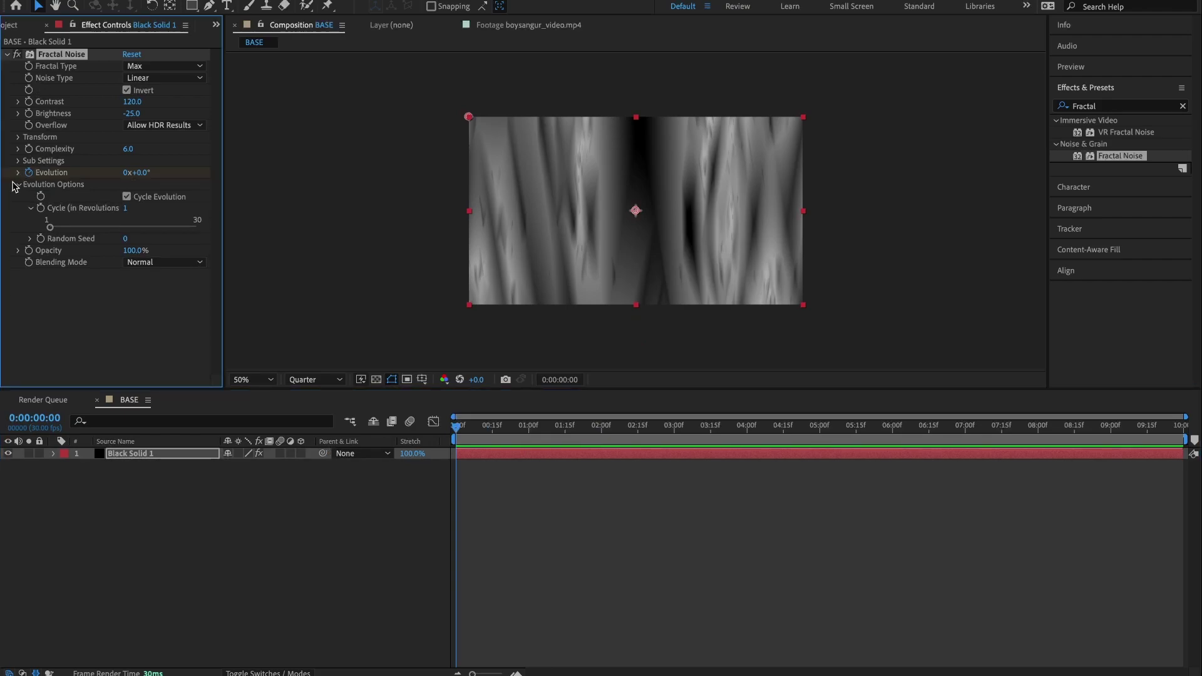
{"action": "left_click", "coordinate": [17, 184]}
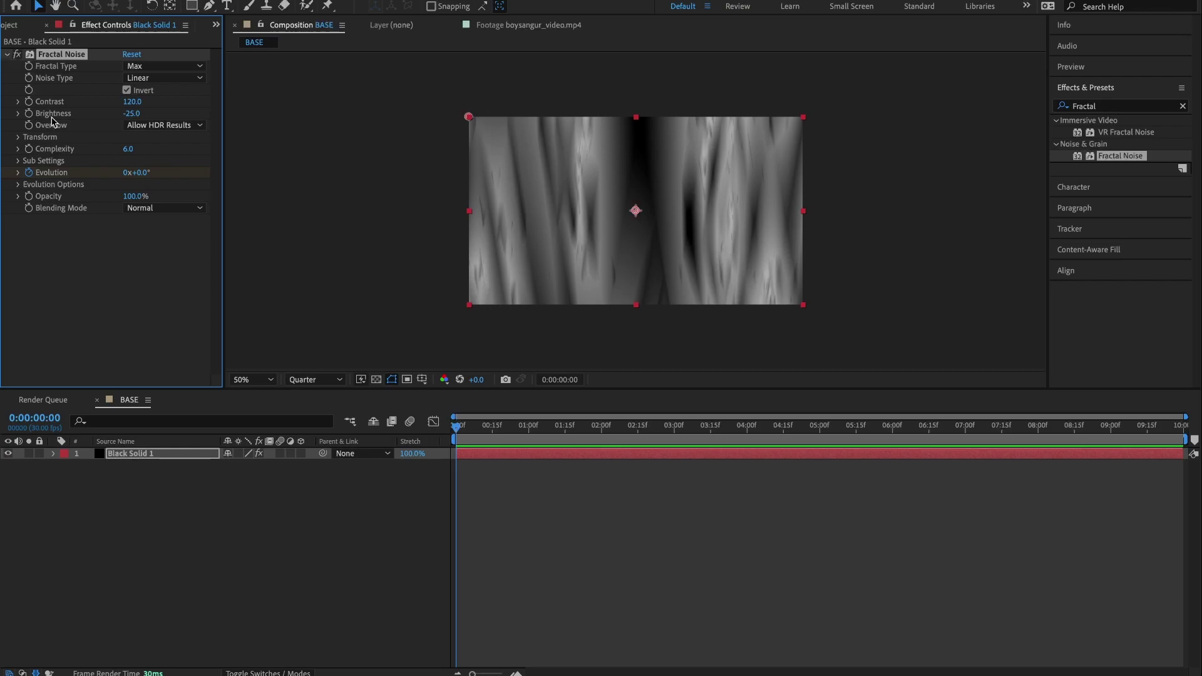
{"action": "left_click", "coordinate": [7, 56]}
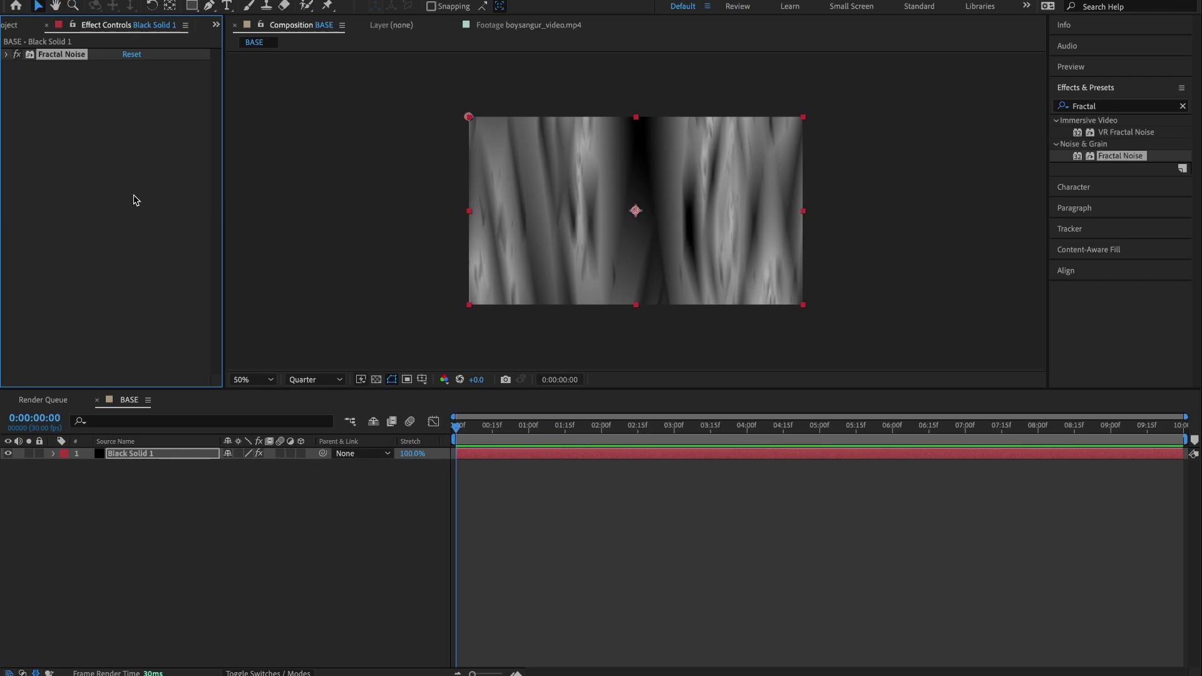
- Apply a Fast Box Blur effect to Black Solid 1 and set its blur radius to 15
{"action": "left_click", "coordinate": [96, 207]}
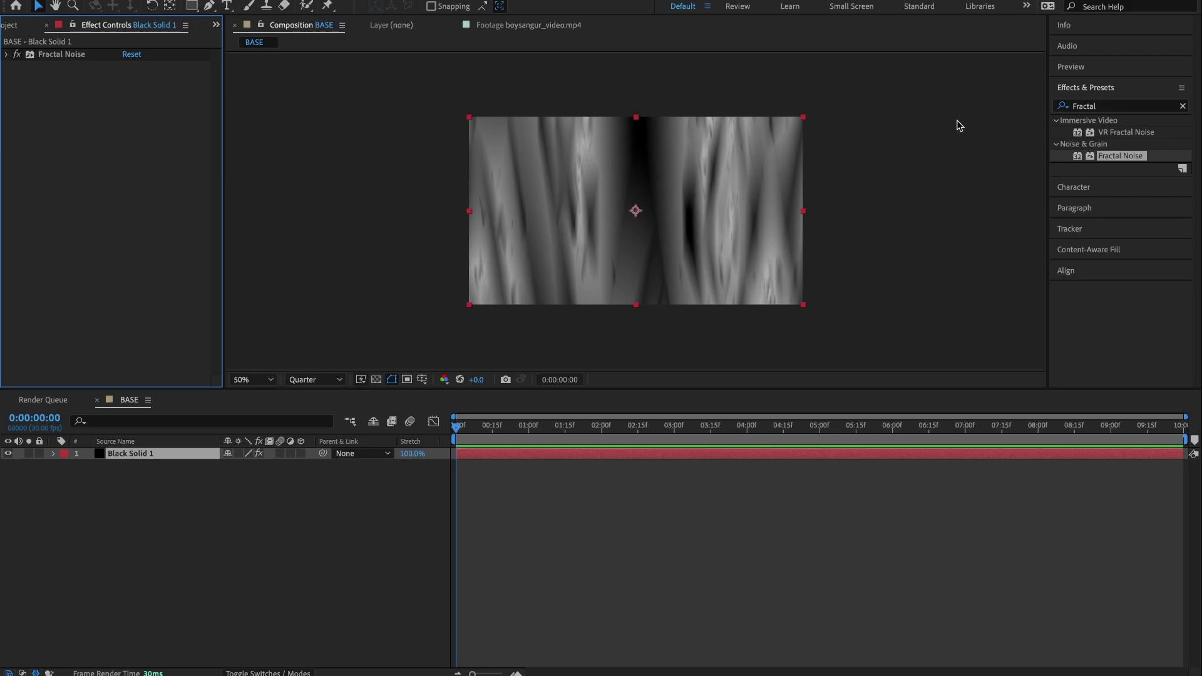
{"action": "left_click", "coordinate": [1101, 107]}
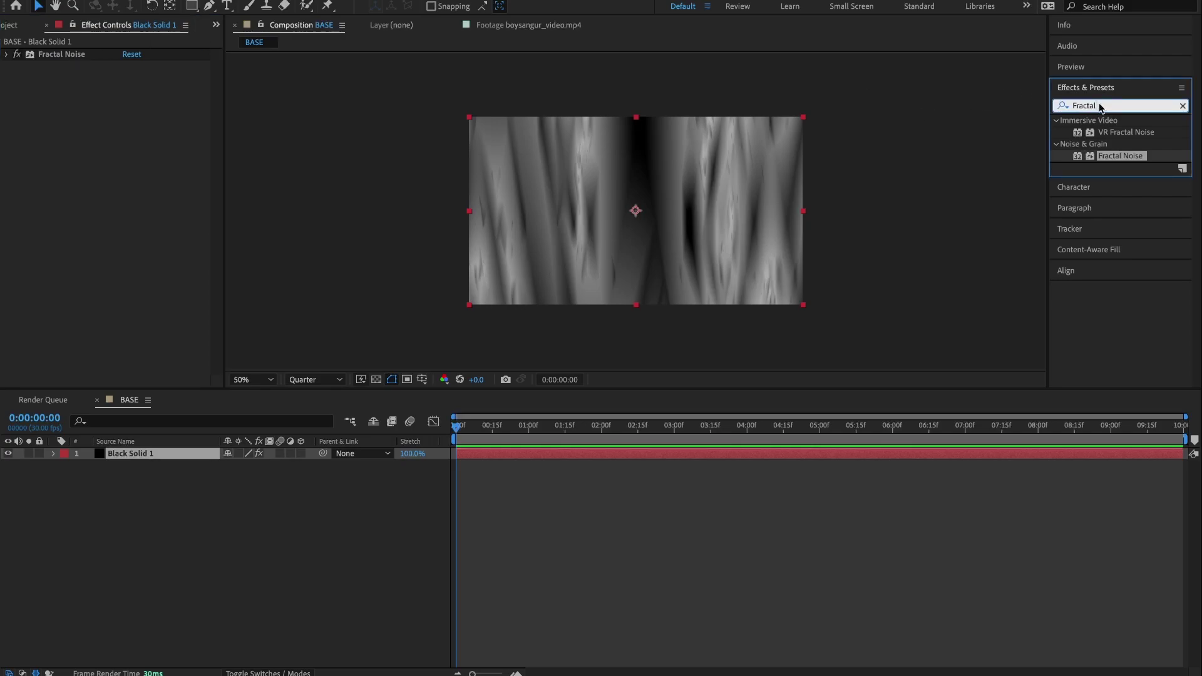
{"action": "double_click", "coordinate": [1100, 106]}
{"action": "type", "text": "fas"}
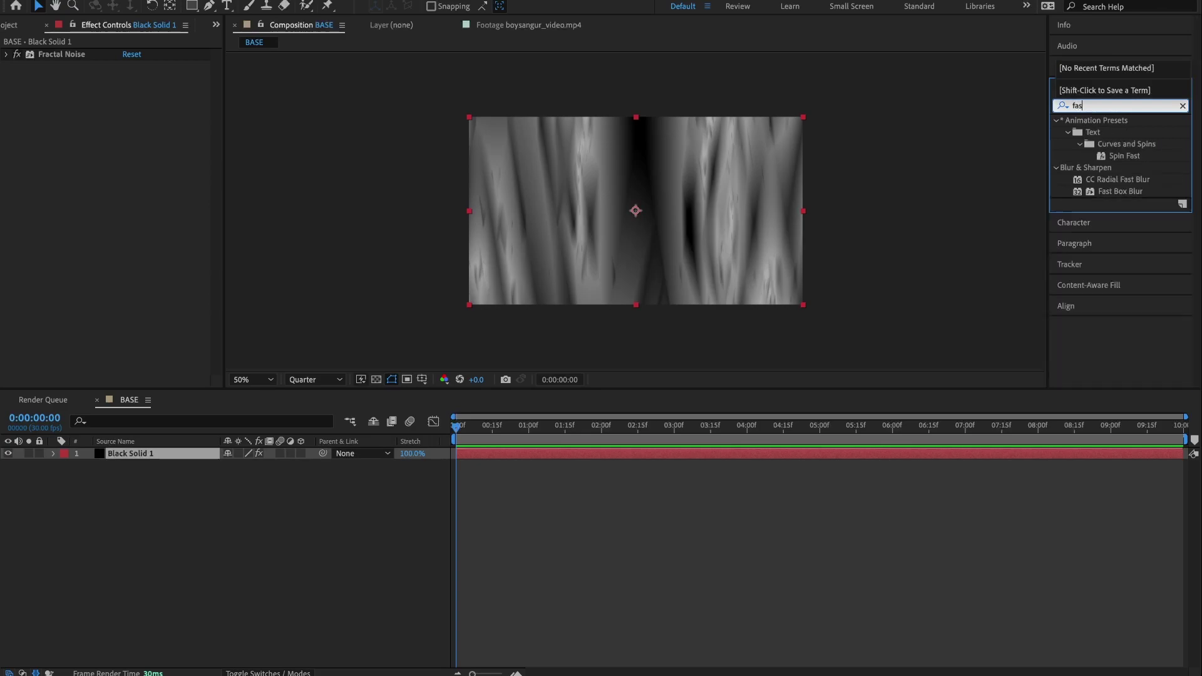
{"action": "type", "text": "t box blur"}
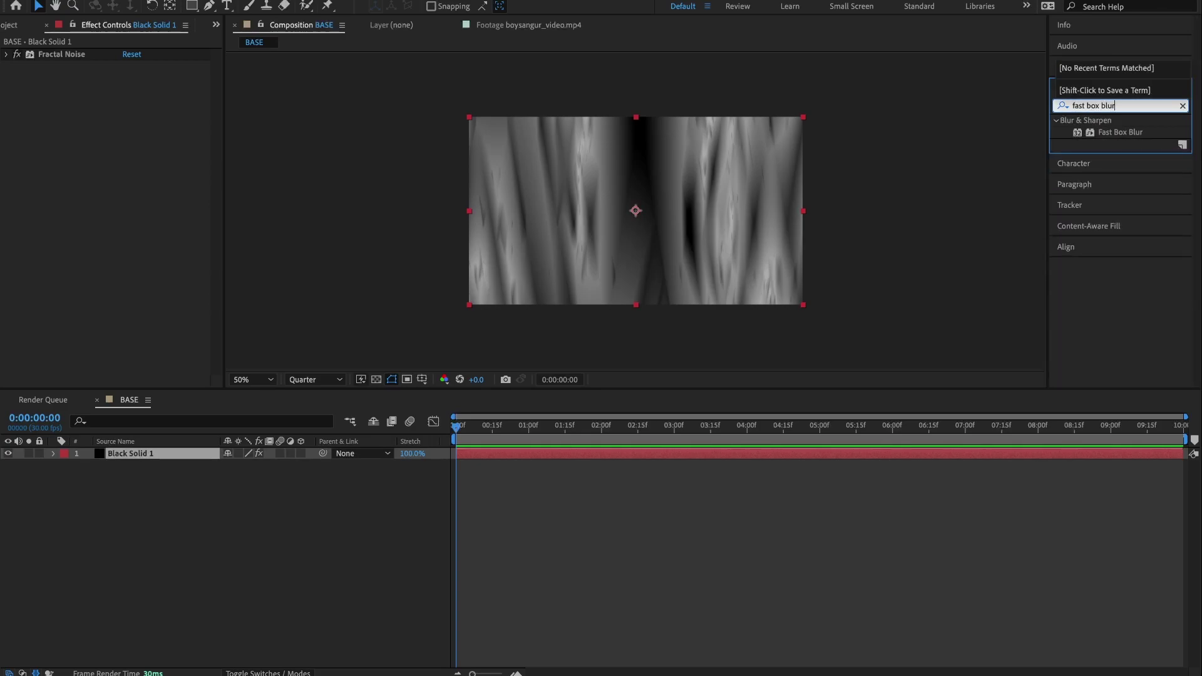
{"action": "double_click", "coordinate": [1110, 133]}
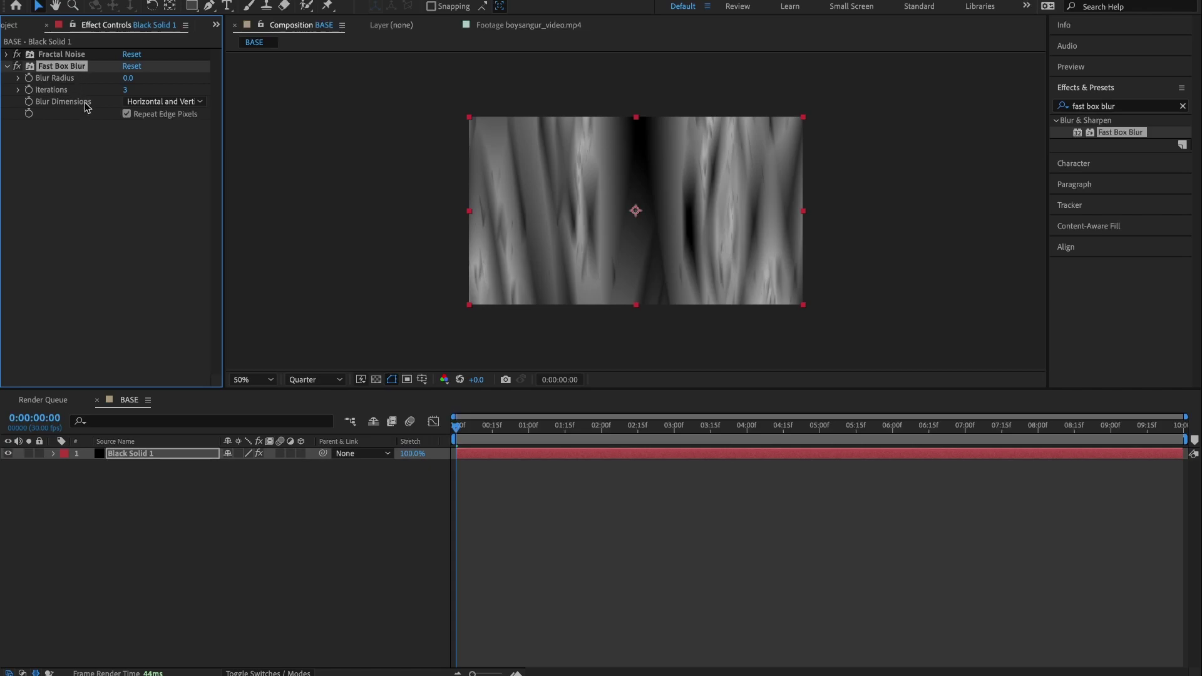
{"action": "left_click", "coordinate": [128, 78]}
{"action": "type", "text": "15"}
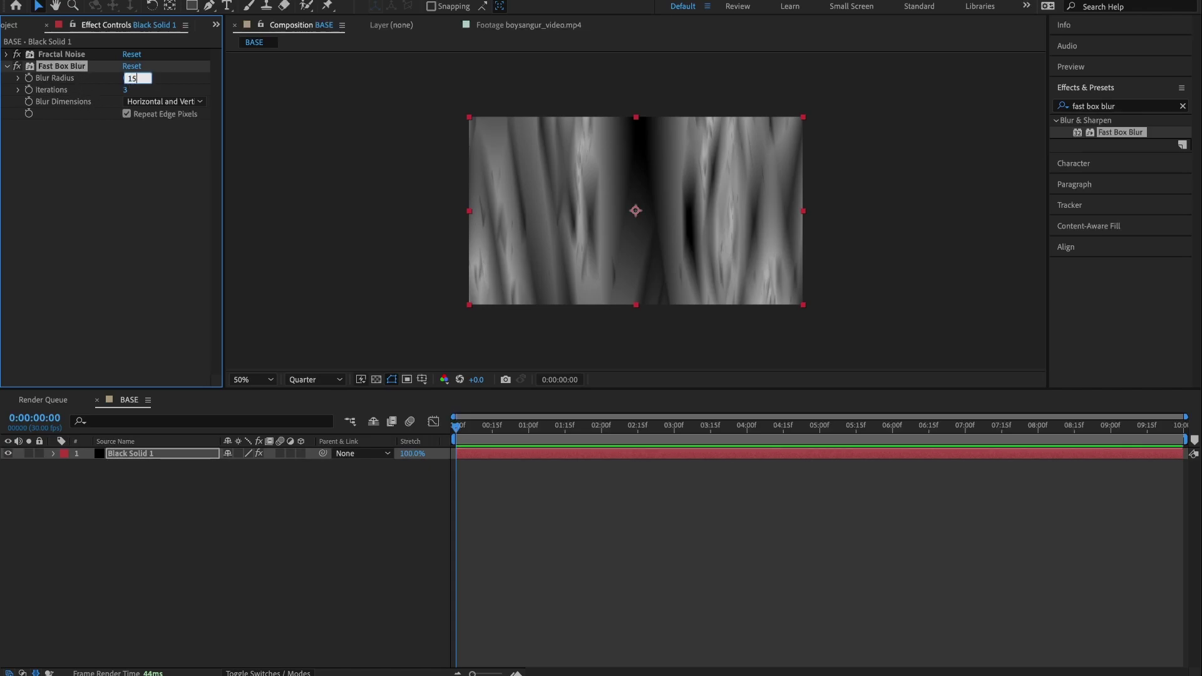
{"action": "key", "text": "Return"}
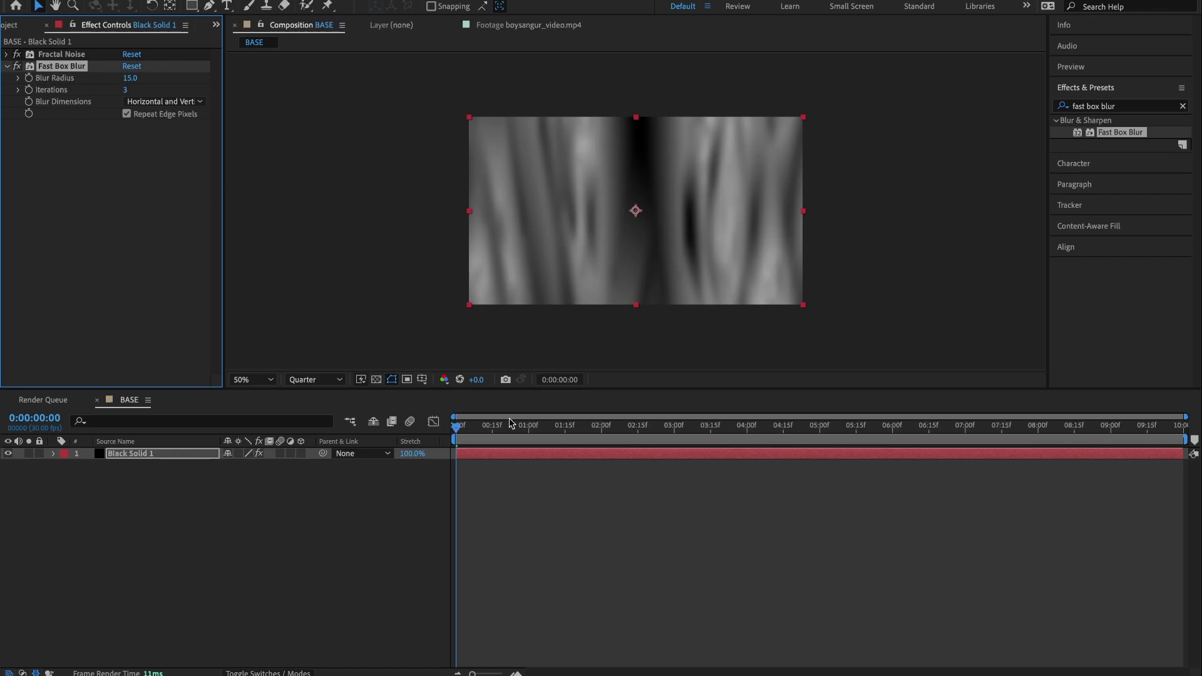
- Preview the blurred noise animation in the BASE composition from the first frame
{"action": "left_click", "coordinate": [461, 429]}
{"action": "left_click_drag", "start_coordinate": [461, 433], "coordinate": [384, 457]}
{"action": "key", "text": "space"}
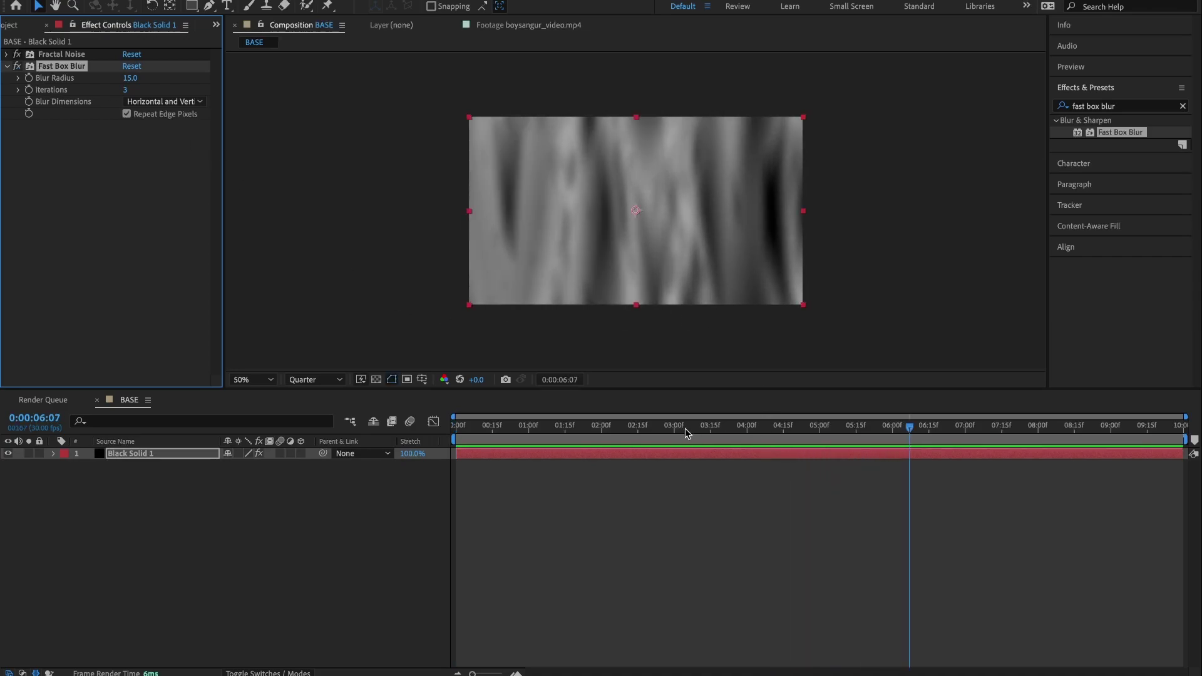
{"action": "left_click", "coordinate": [212, 450]}
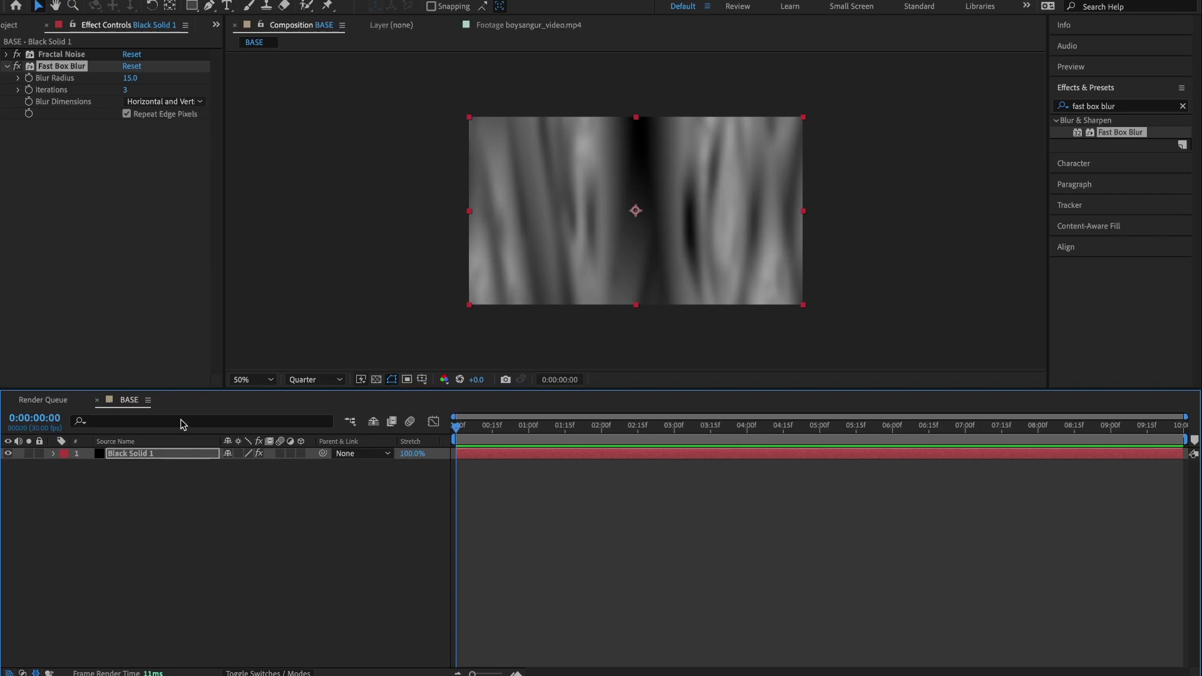
- Create a new composition named LOOP at 1920 x 1080 px, 30 fps and 0:00:10:00 duration
{"action": "left_click", "coordinate": [17, 25]}
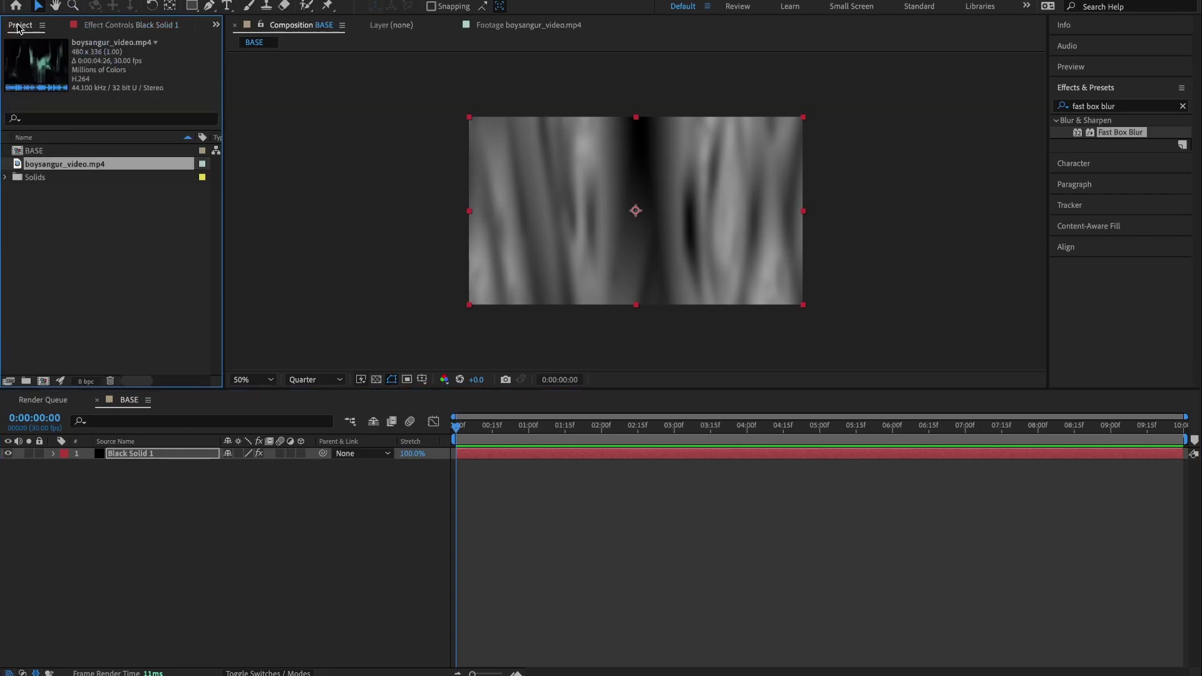
{"action": "left_click", "coordinate": [79, 240]}
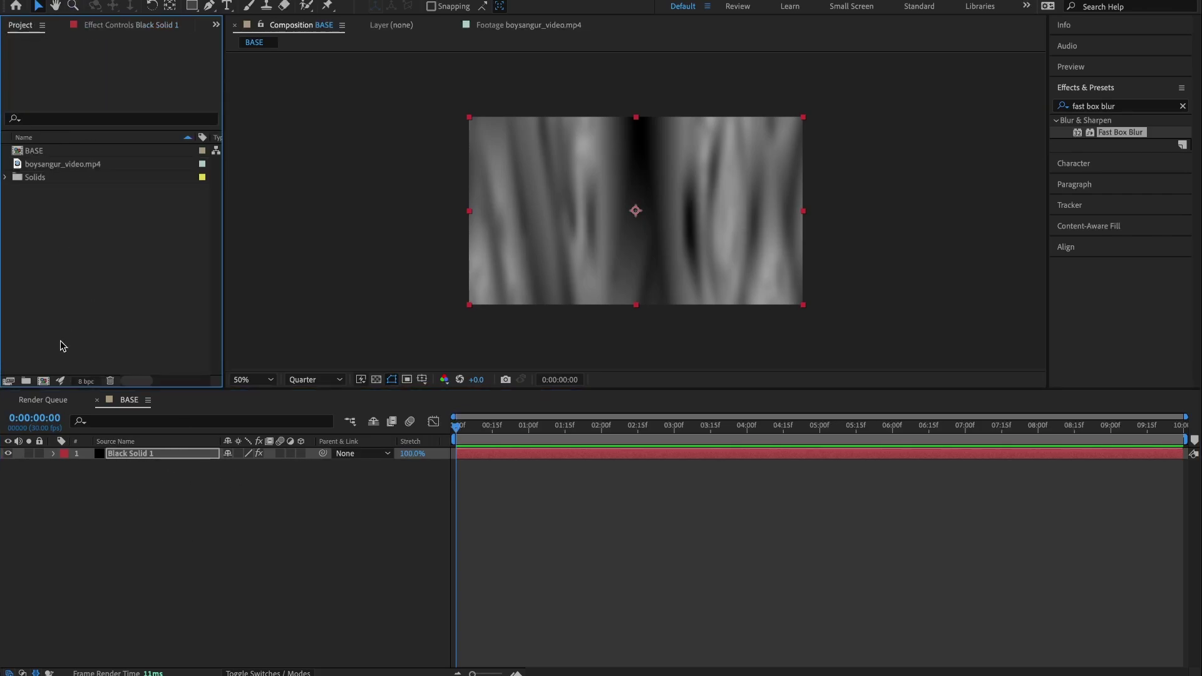
{"action": "left_click", "coordinate": [44, 382]}
{"action": "type", "text": "LOOP"}
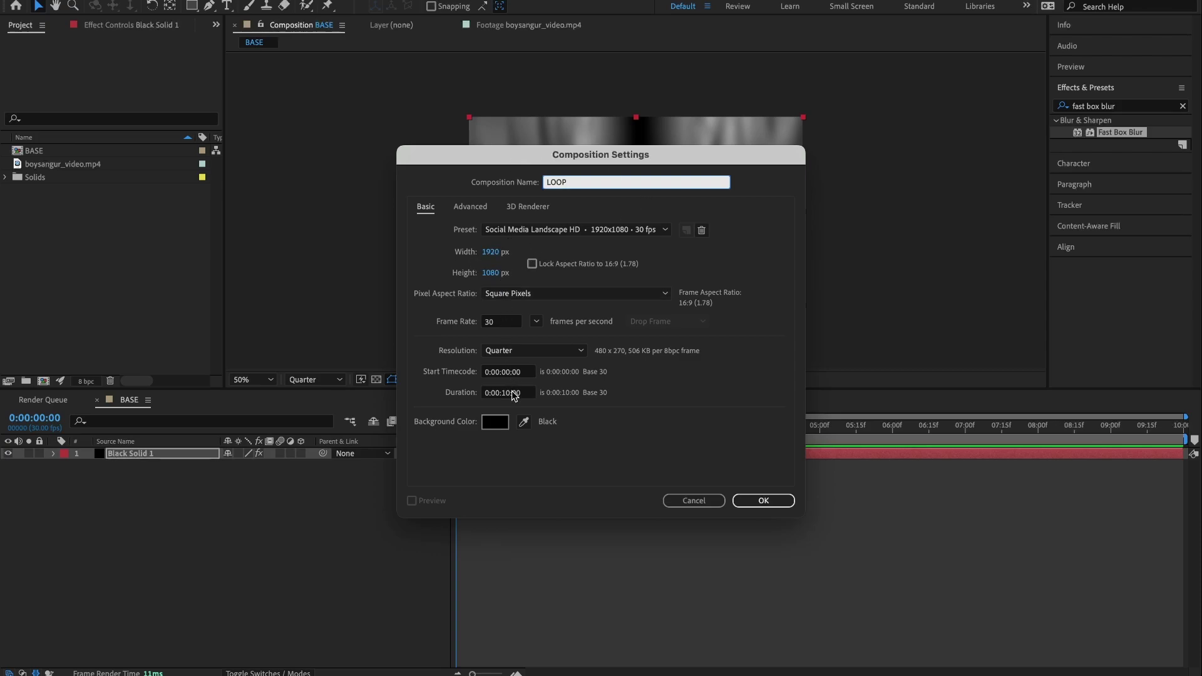
{"action": "left_click", "coordinate": [765, 499]}
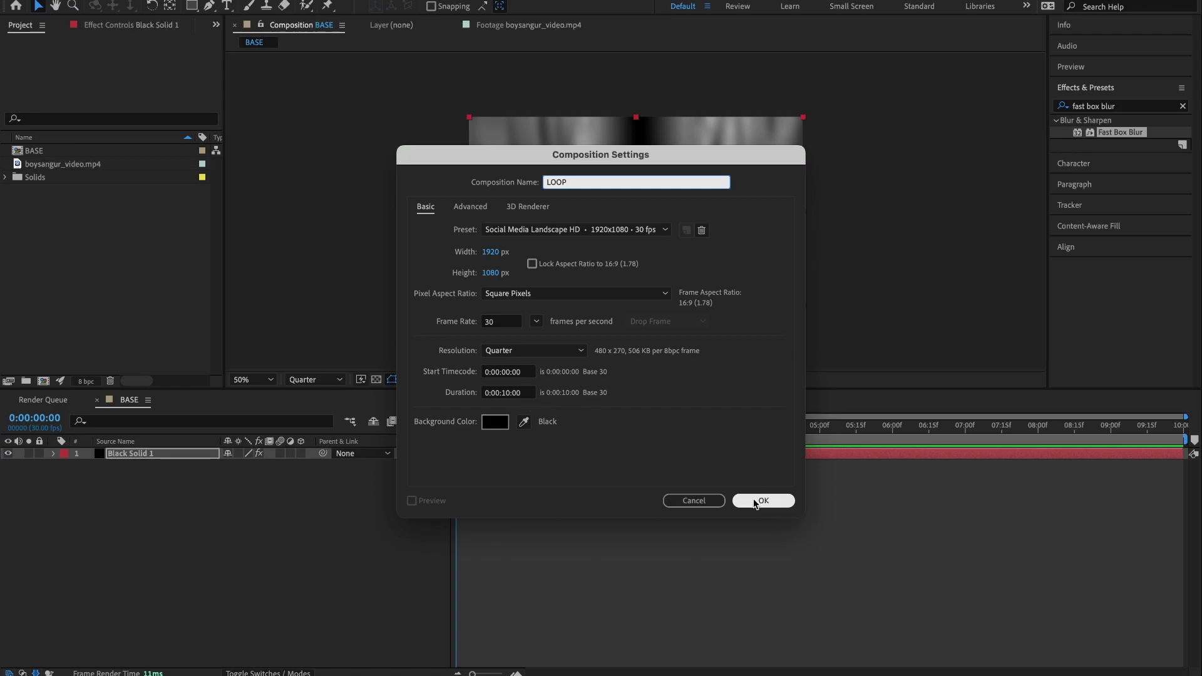
- Add the BASE composition to LOOP, duplicate its layer twice, and hide the topmost copy
{"action": "left_click", "coordinate": [39, 154]}
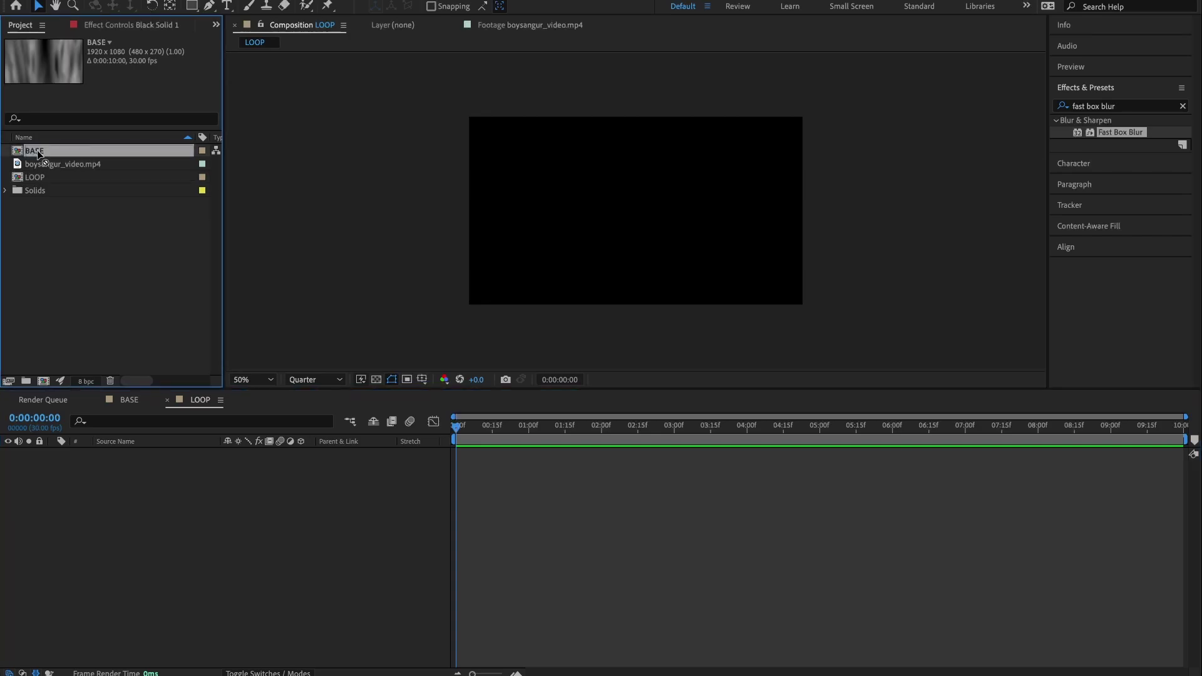
{"action": "left_click_drag", "start_coordinate": [39, 154], "coordinate": [140, 485]}
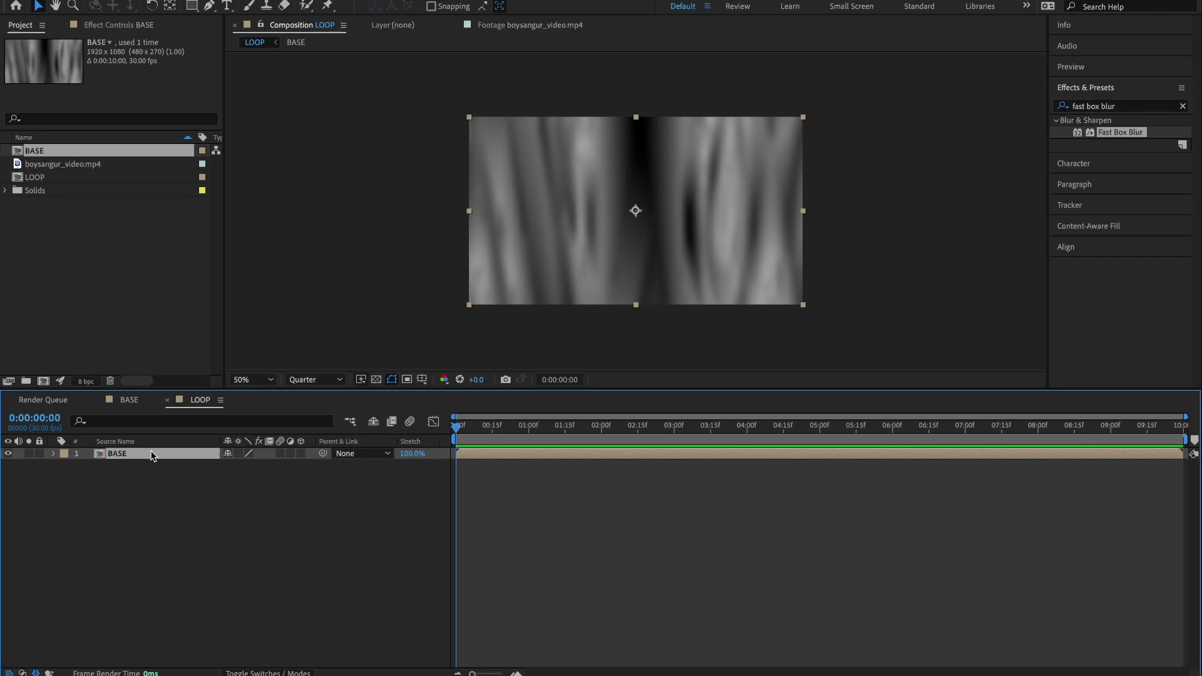
{"action": "key", "text": "ctrl+d"}
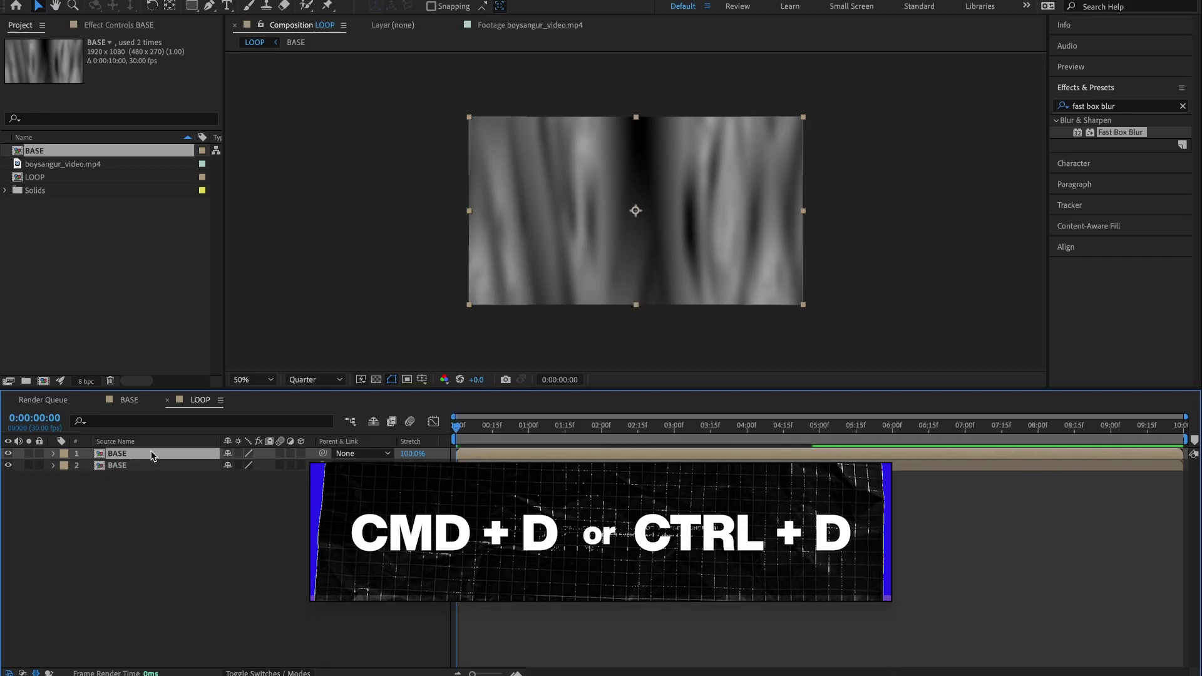
{"action": "key", "text": "ctrl+d"}
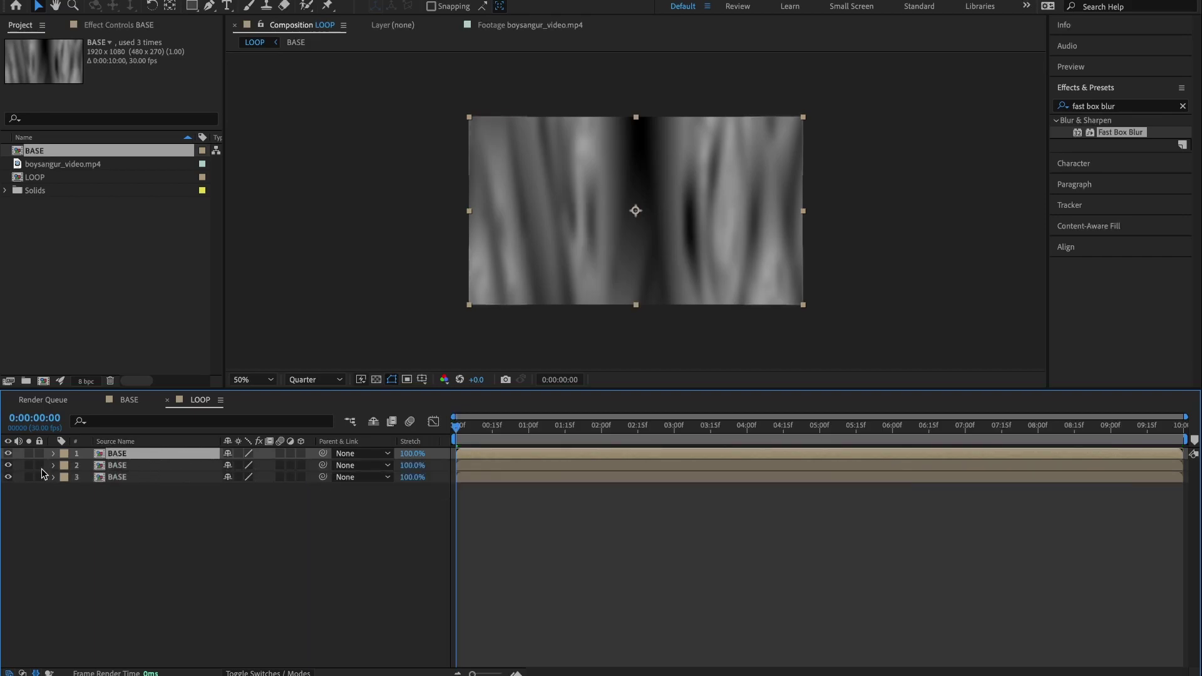
{"action": "left_click", "coordinate": [9, 454]}
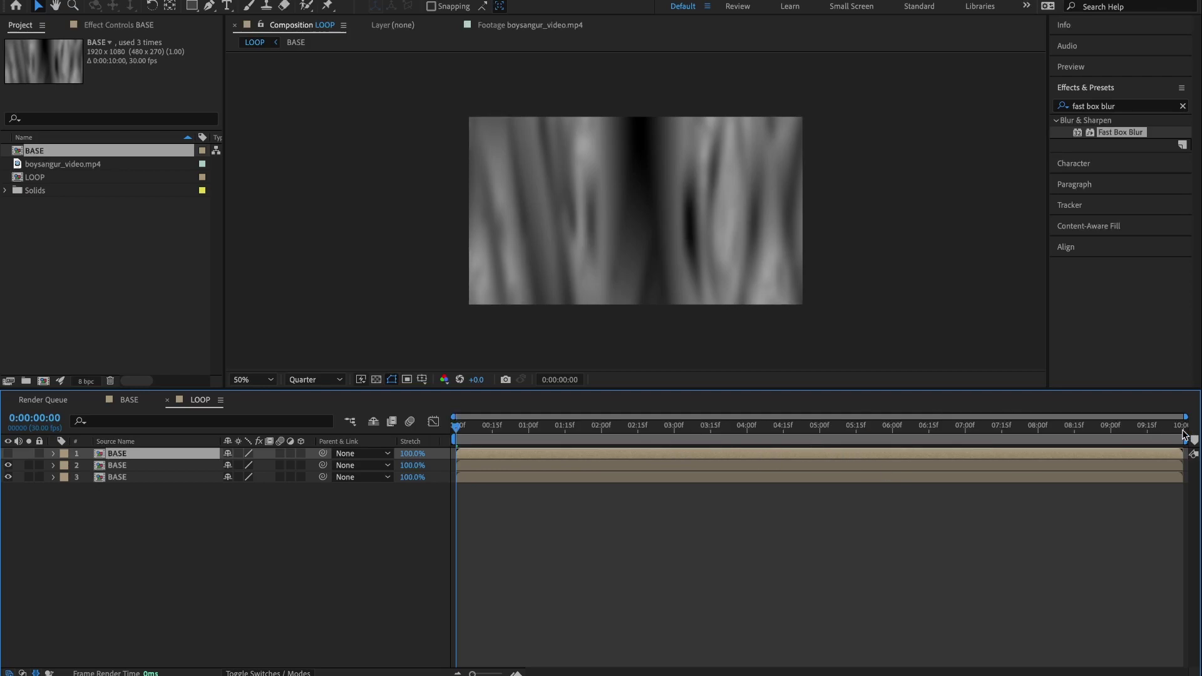
- At 0:00:05:00, trim the end of the bottom BASE layer and the start of the middle BASE layer
{"action": "left_click", "coordinate": [819, 425]}
{"action": "mouse_move", "coordinate": [819, 426]}
{"action": "left_mouse_down"}
{"action": "mouse_move", "coordinate": [799, 429]}
{"action": "mouse_move", "coordinate": [821, 430]}
{"action": "left_mouse_up"}
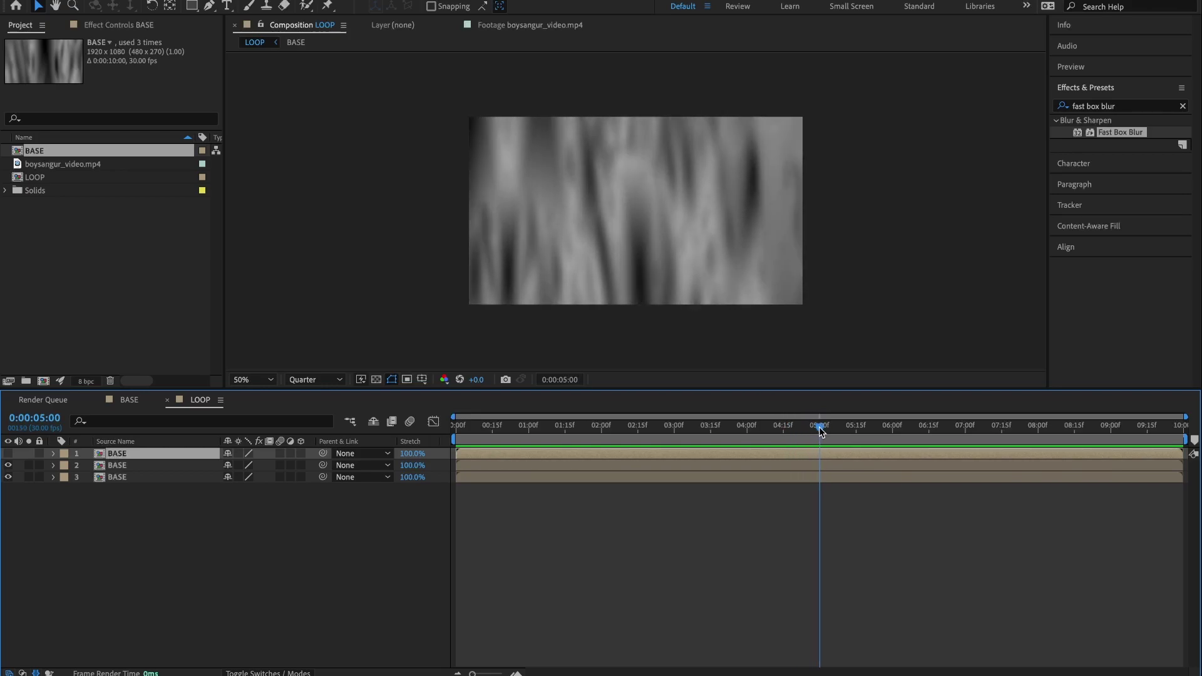
{"action": "left_click", "coordinate": [798, 476]}
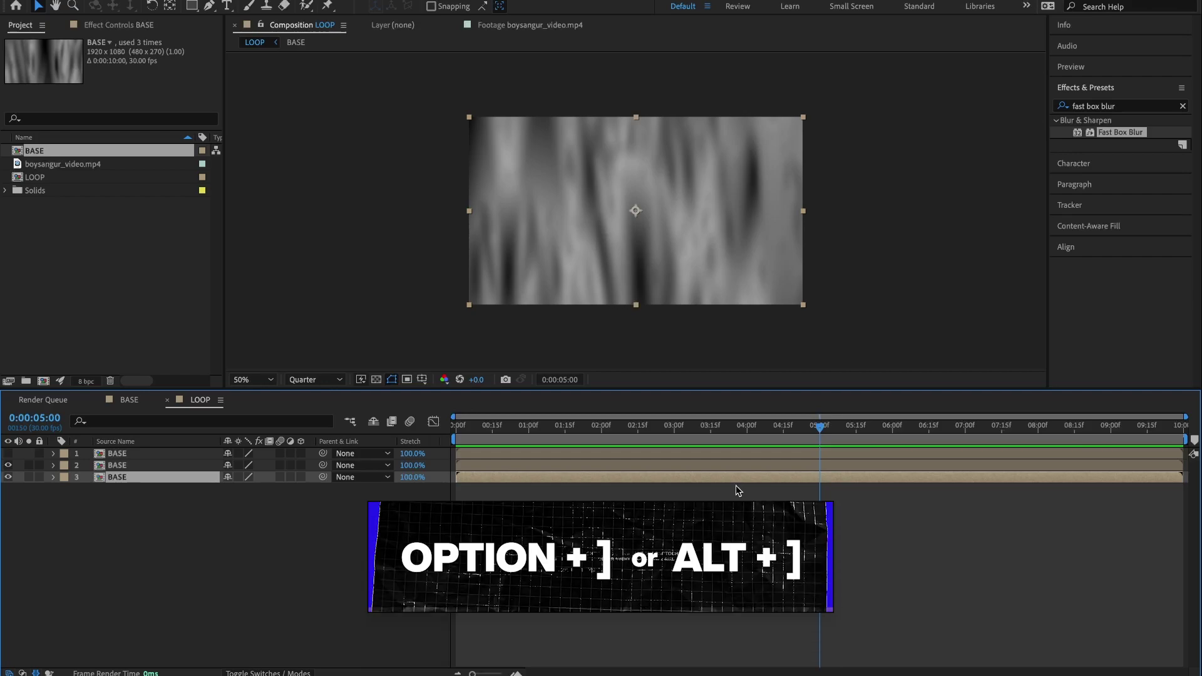
{"action": "key", "text": "alt+bracketright"}
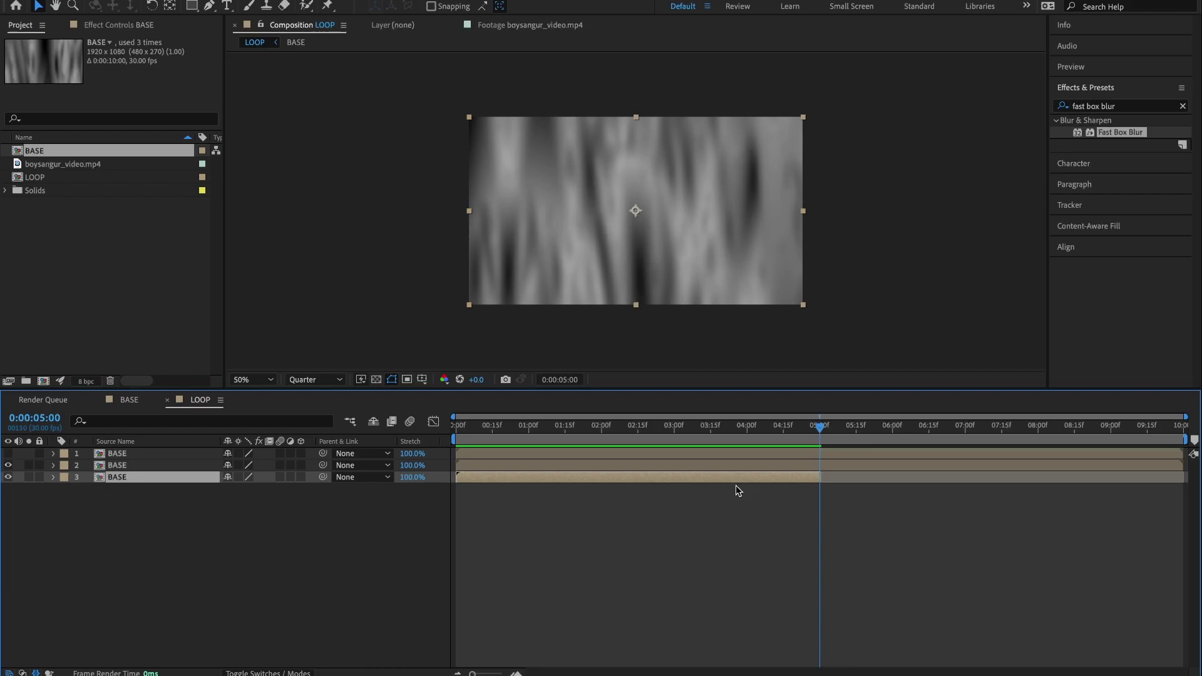
{"action": "left_click", "coordinate": [759, 465]}
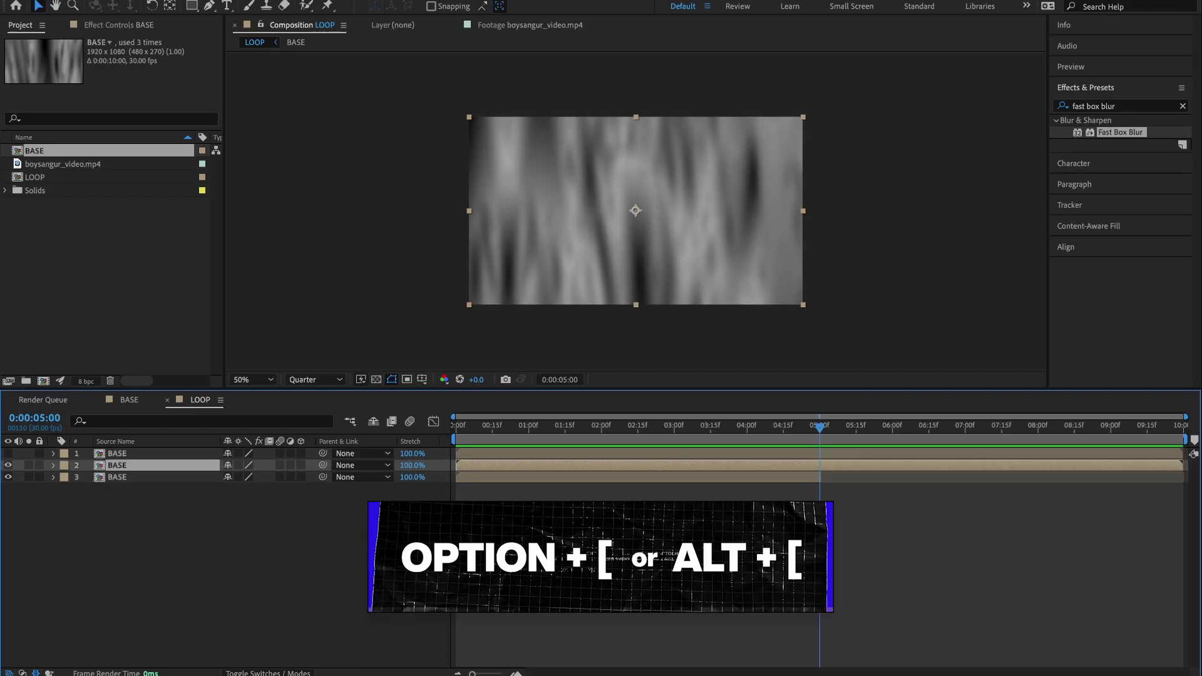
{"action": "key", "text": "alt+bracketleft"}
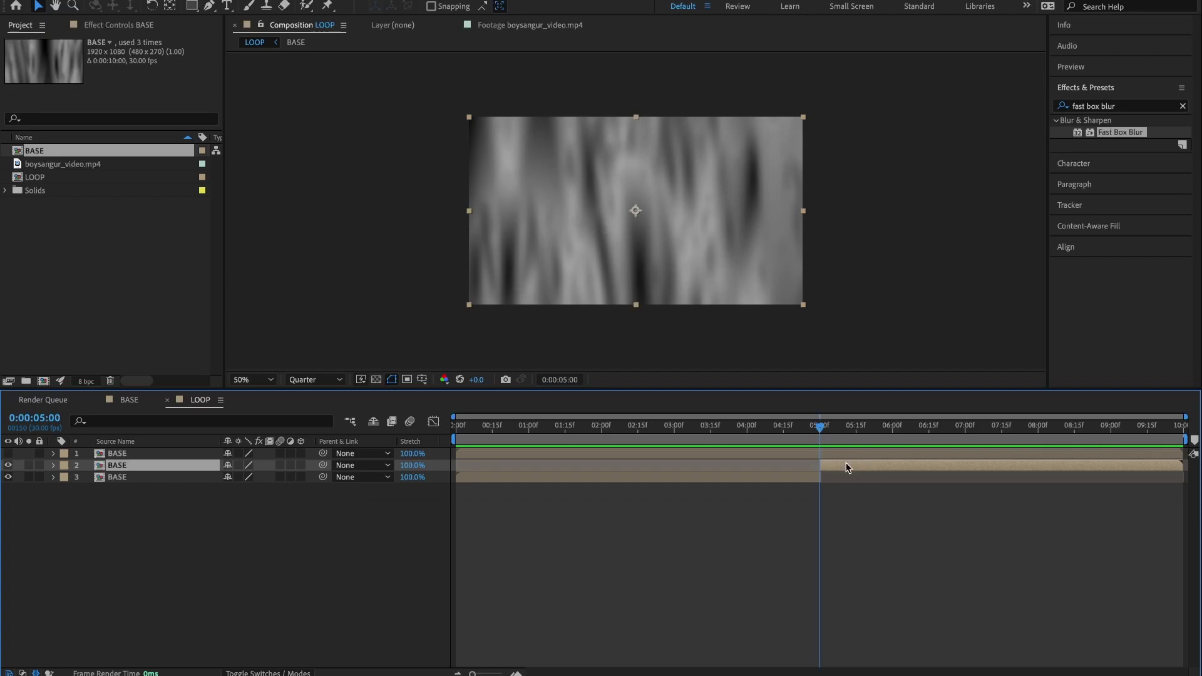
- Move the trimmed middle BASE layer so it starts exactly at the first frame of the LOOP composition
{"action": "left_click_drag", "start_coordinate": [844, 462], "coordinate": [484, 472]}
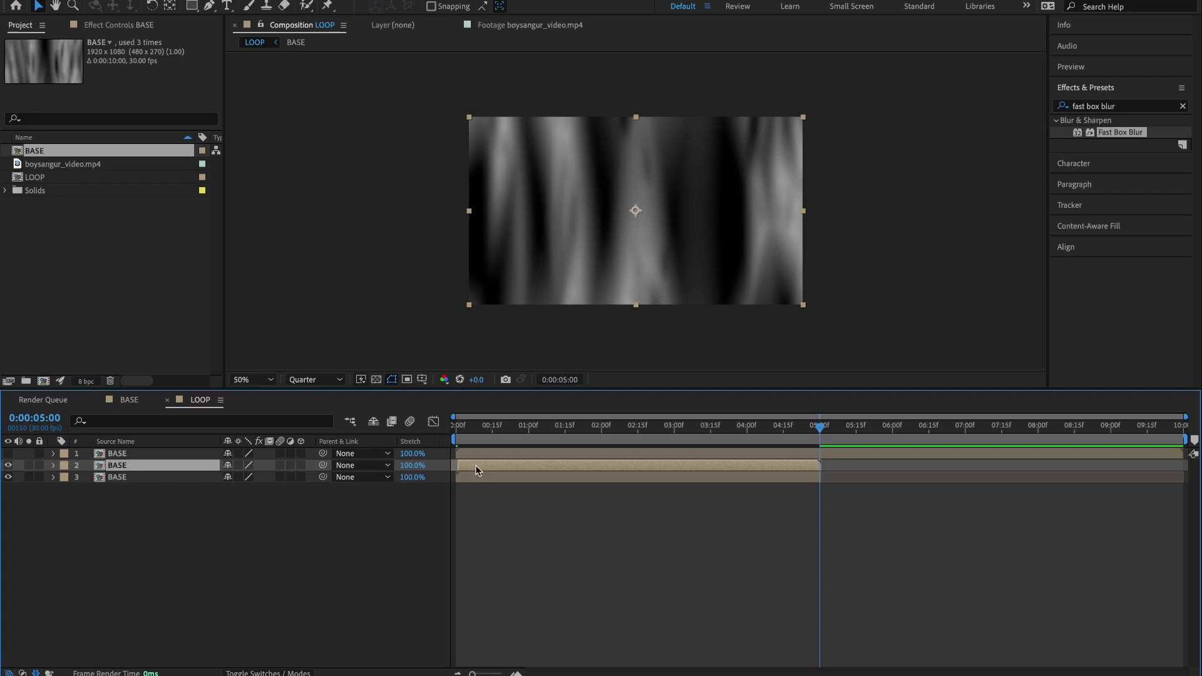
{"action": "left_click_drag", "start_coordinate": [467, 424], "coordinate": [439, 426]}
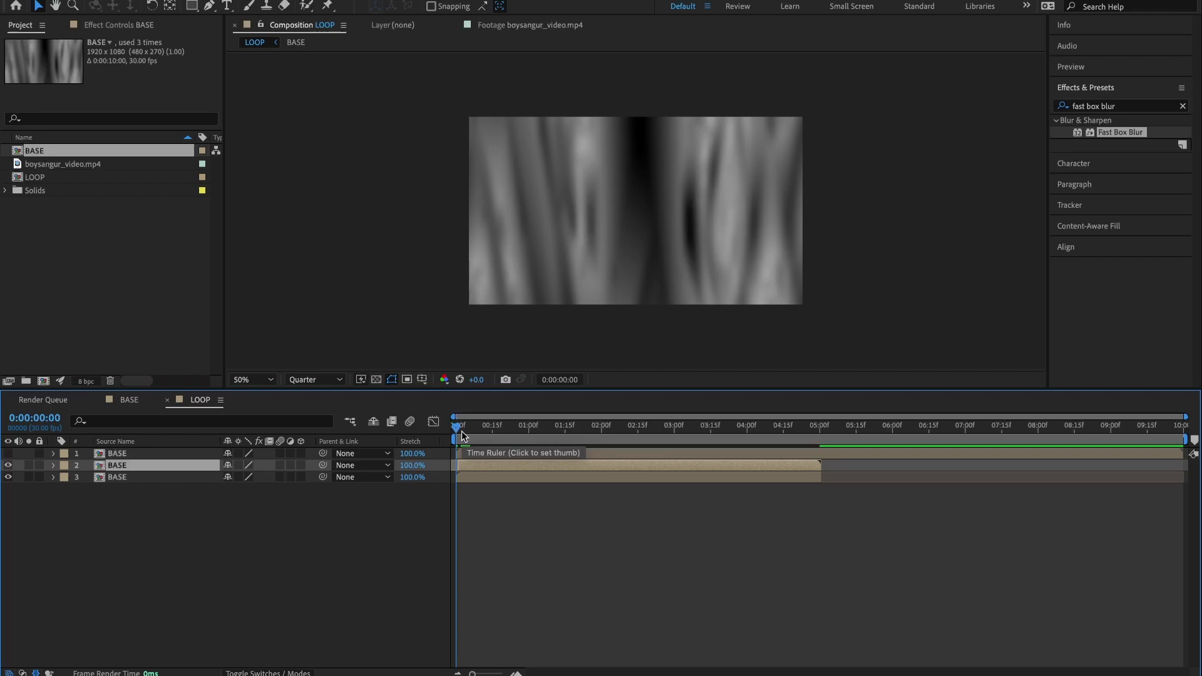
{"action": "key", "text": "equal"}
{"action": "key", "text": "equal"}
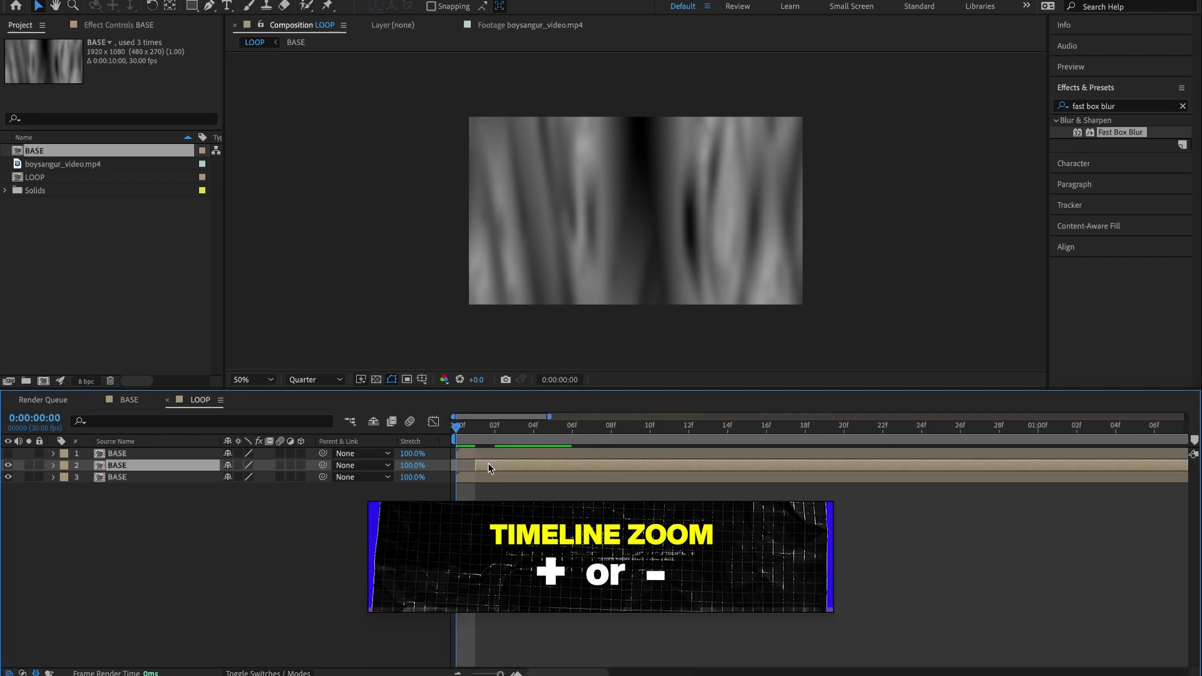
{"action": "right_click", "coordinate": [487, 463]}
{"action": "key", "text": "Escape"}
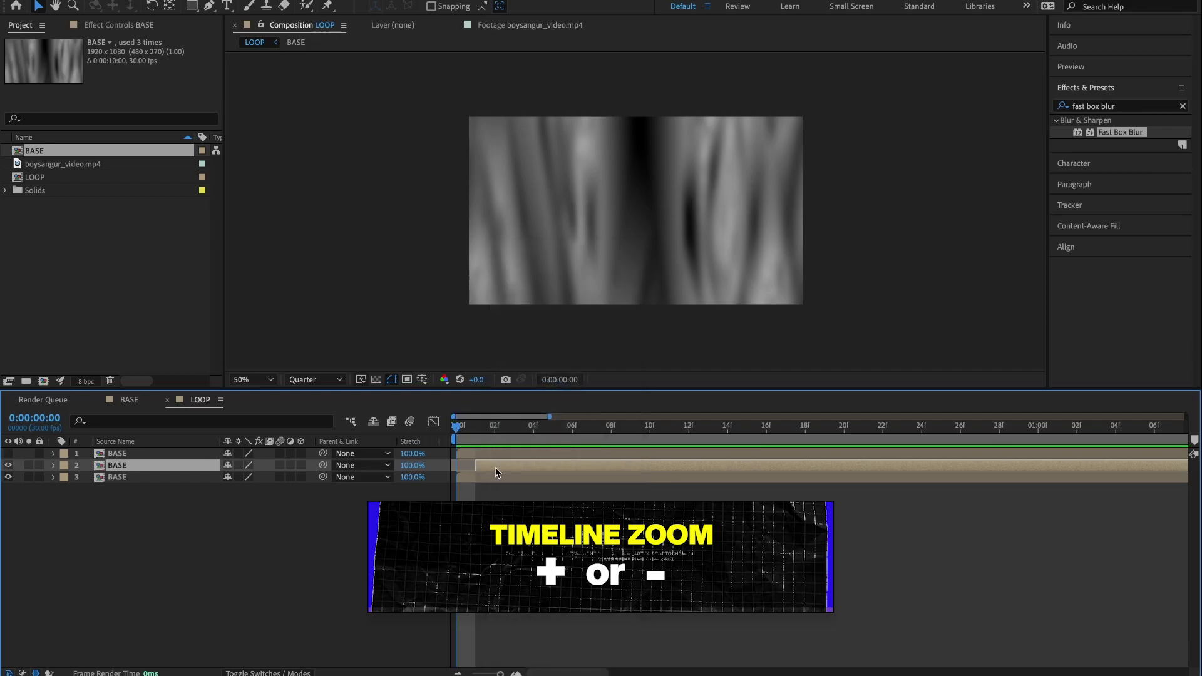
{"action": "left_click_drag", "start_coordinate": [493, 464], "coordinate": [478, 464]}
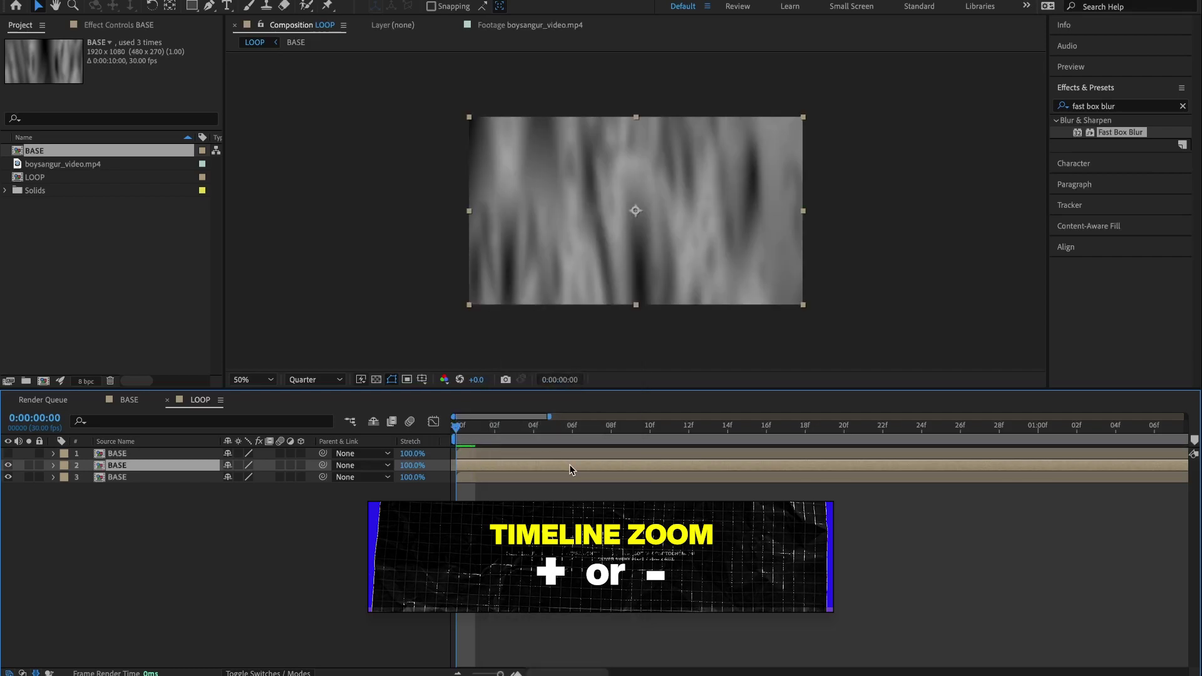
{"action": "key", "text": "minus"}
{"action": "key", "text": "minus"}
{"action": "key", "text": "minus"}
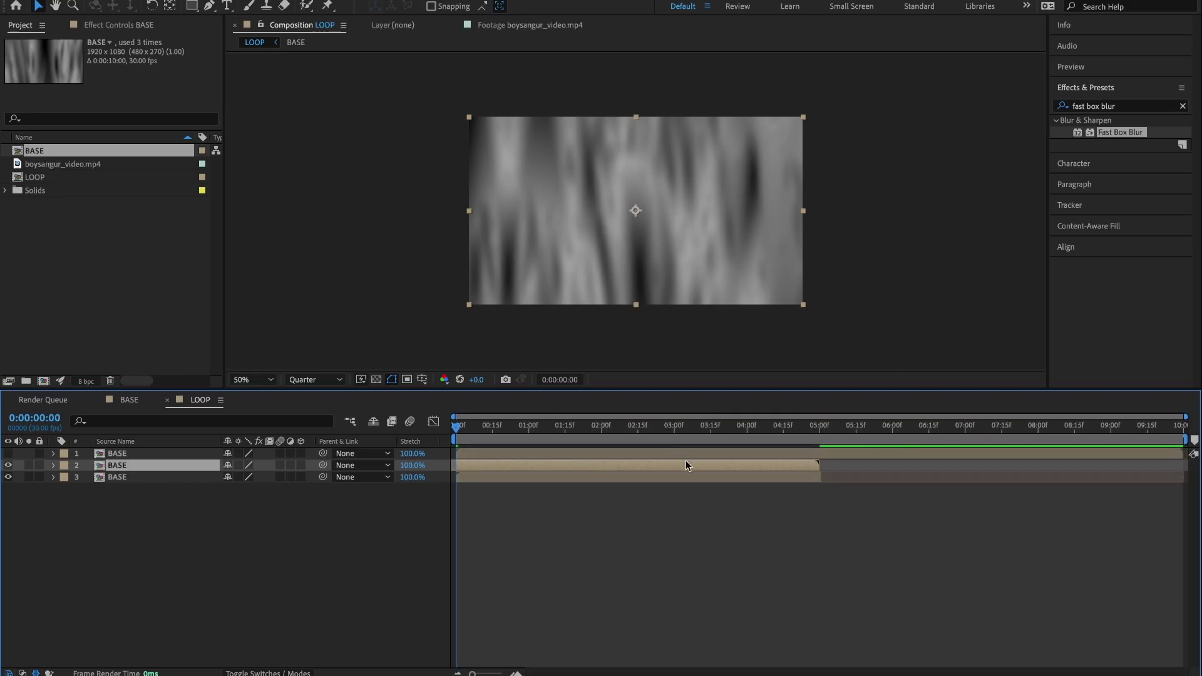
- Move the bottom BASE layer to follow directly after the middle layer, and check its alignment at the composition's end
{"action": "left_click", "coordinate": [666, 477]}
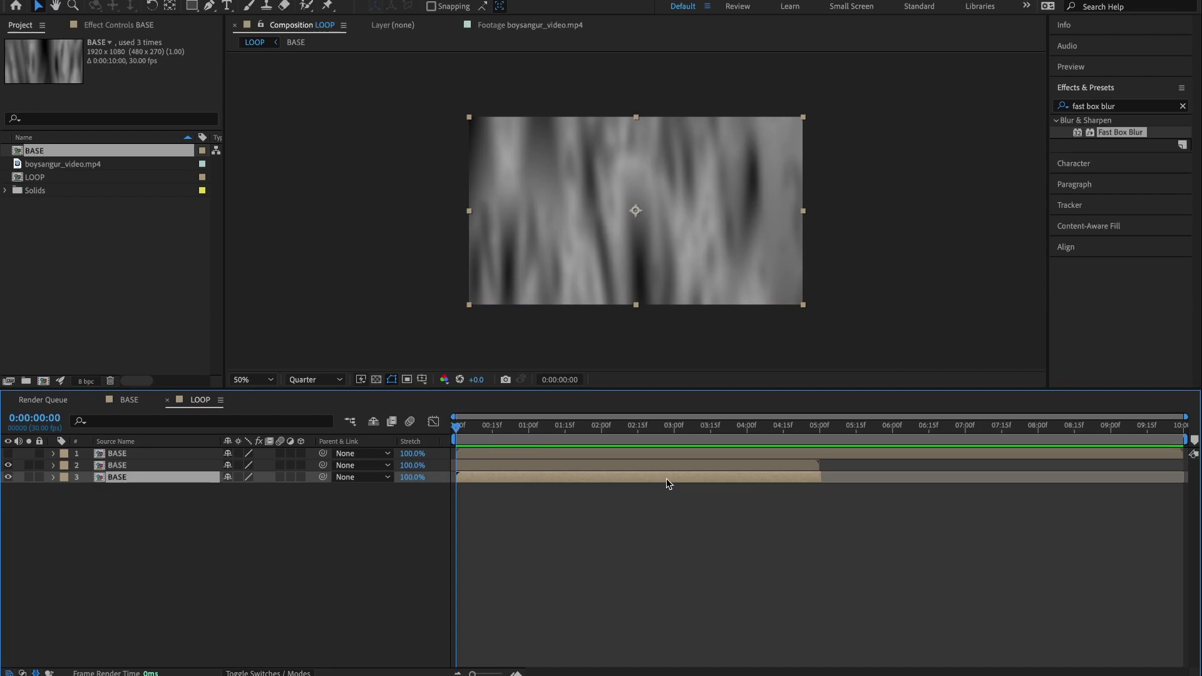
{"action": "left_click_drag", "start_coordinate": [811, 478], "coordinate": [1150, 521]}
{"action": "left_click_drag", "start_coordinate": [1169, 434], "coordinate": [1200, 433]}
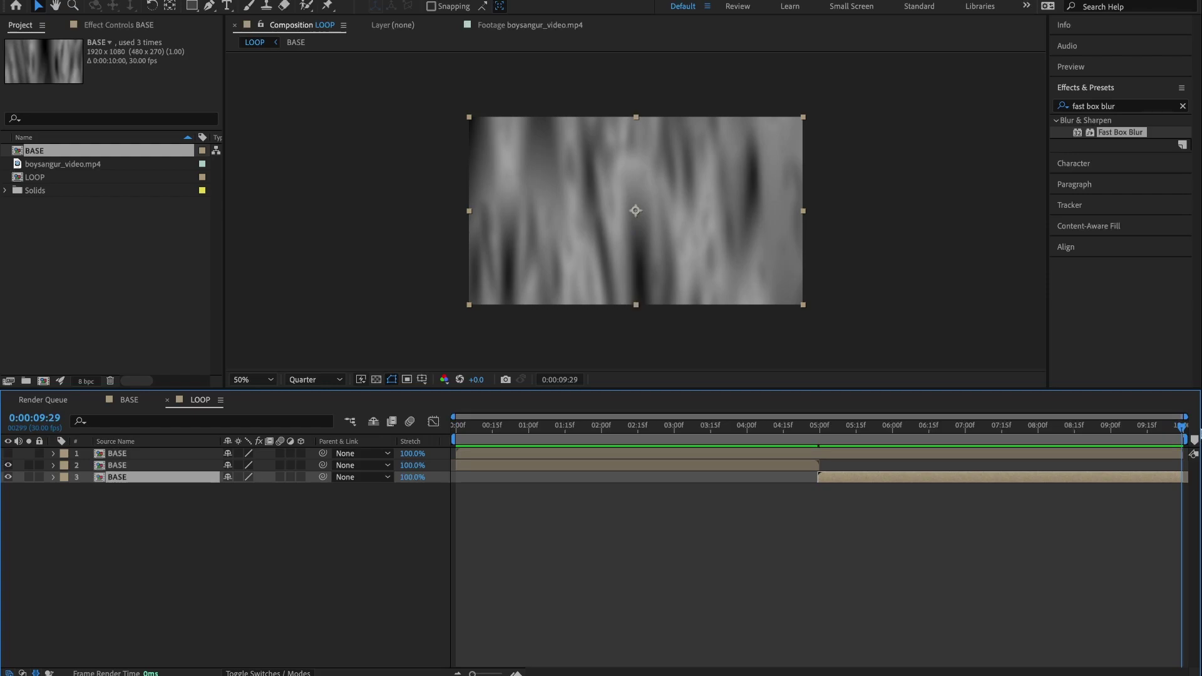
{"action": "key", "text": "equal"}
{"action": "key", "text": "equal"}
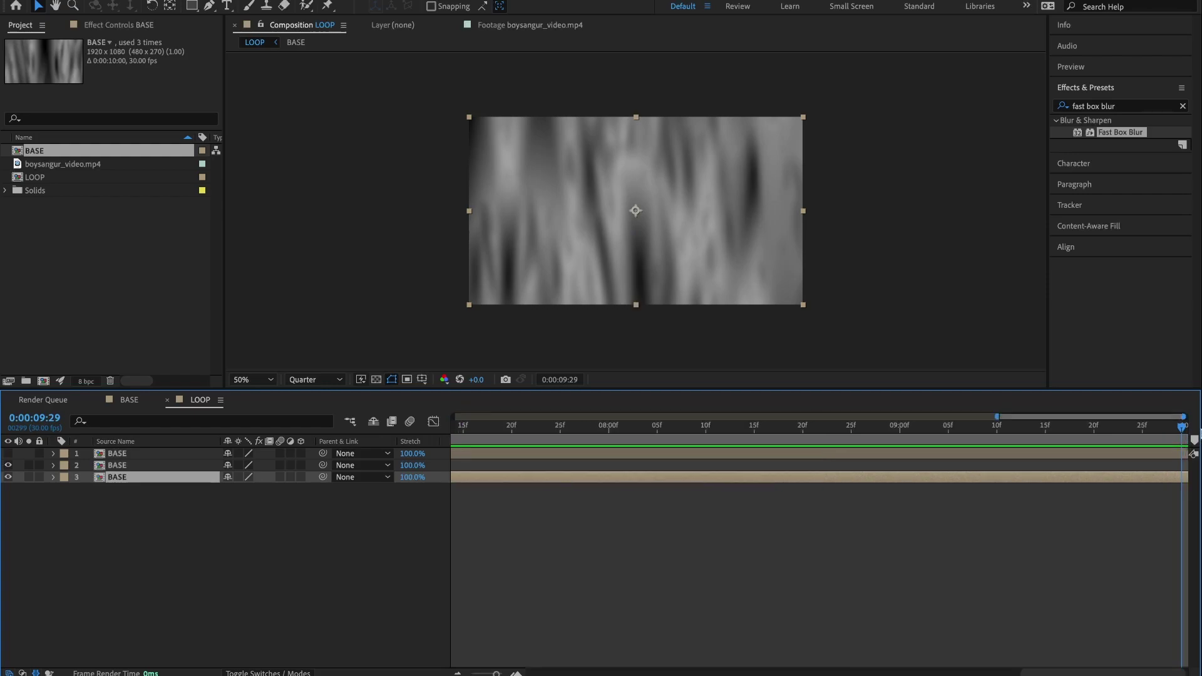
{"action": "key", "text": "minus"}
{"action": "key", "text": "minus"}
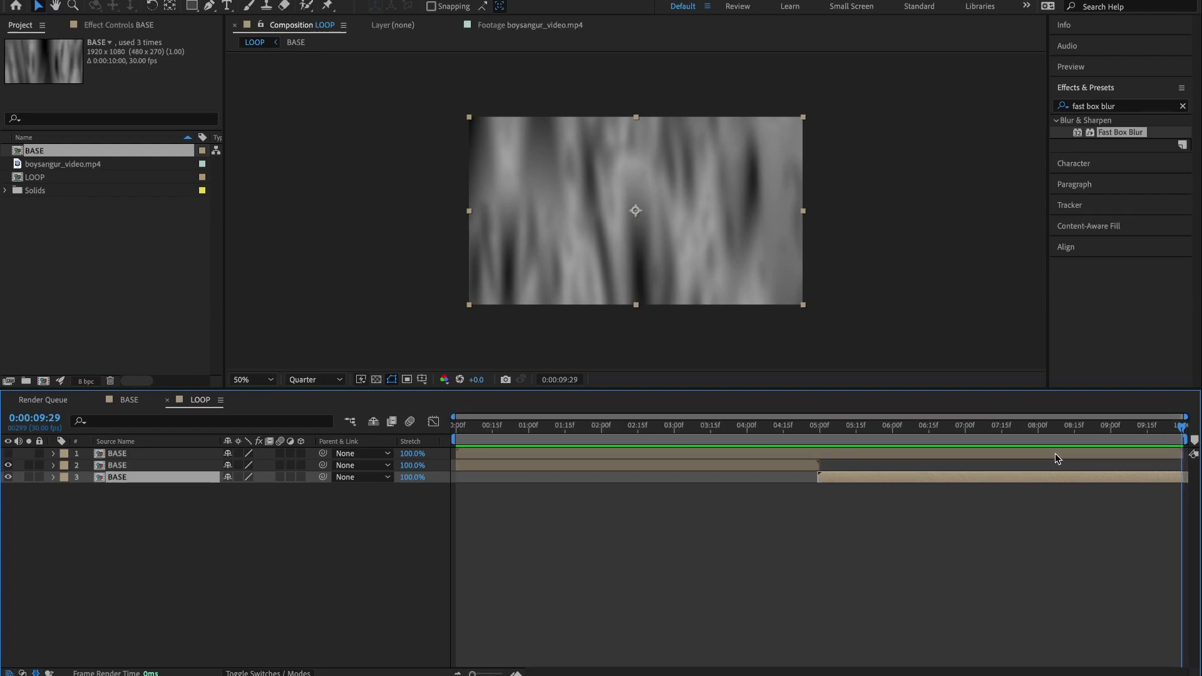
- Preview the LOOP composition around its end-to-start transition and around the cut near 0:00:05:00
{"action": "left_click", "coordinate": [1082, 432]}
{"action": "key", "text": "space"}
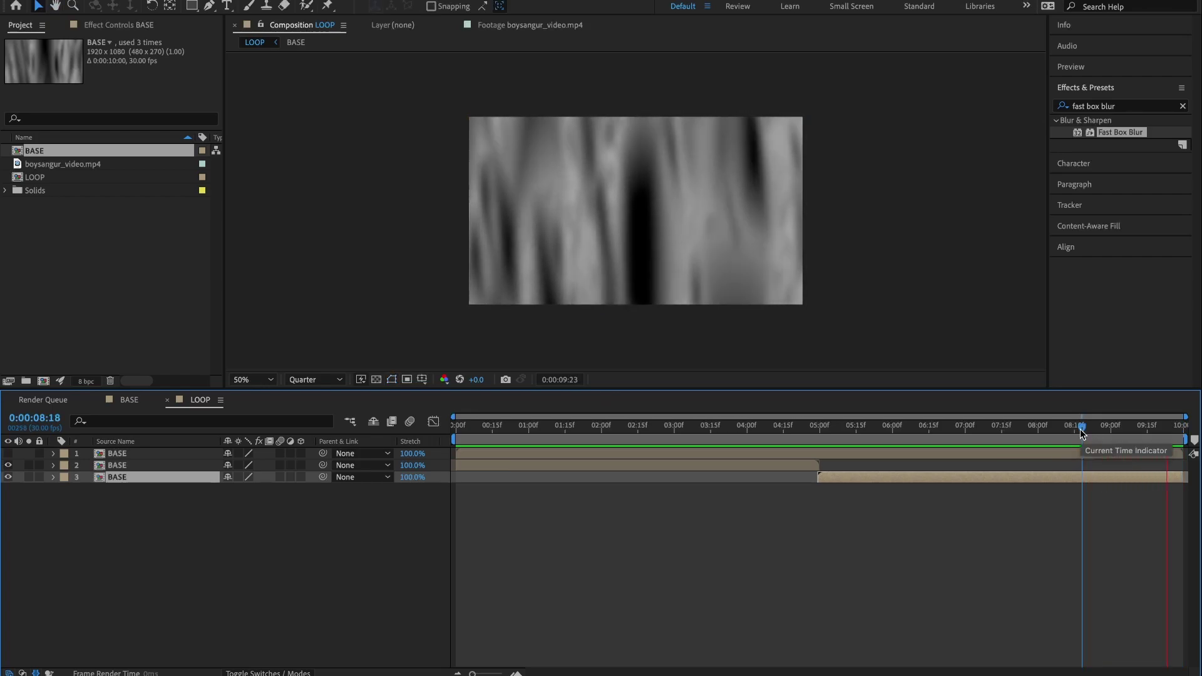
{"action": "left_click", "coordinate": [1100, 431]}
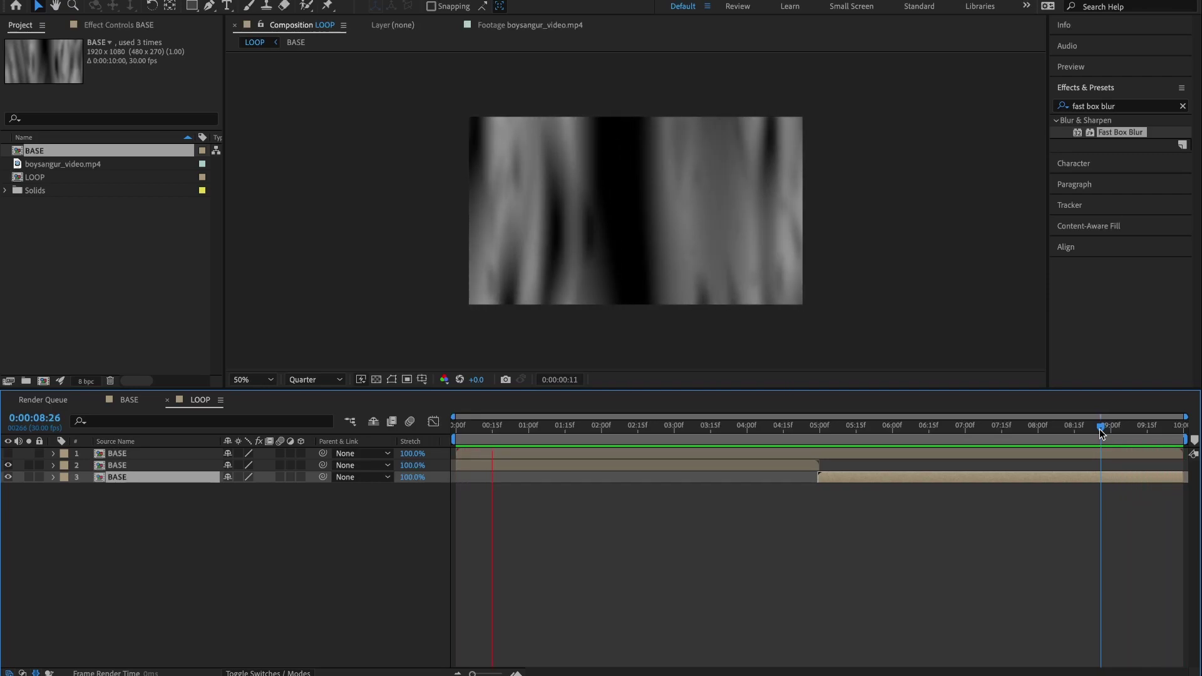
{"action": "key", "text": "space"}
{"action": "left_click", "coordinate": [736, 428]}
{"action": "key", "text": "space"}
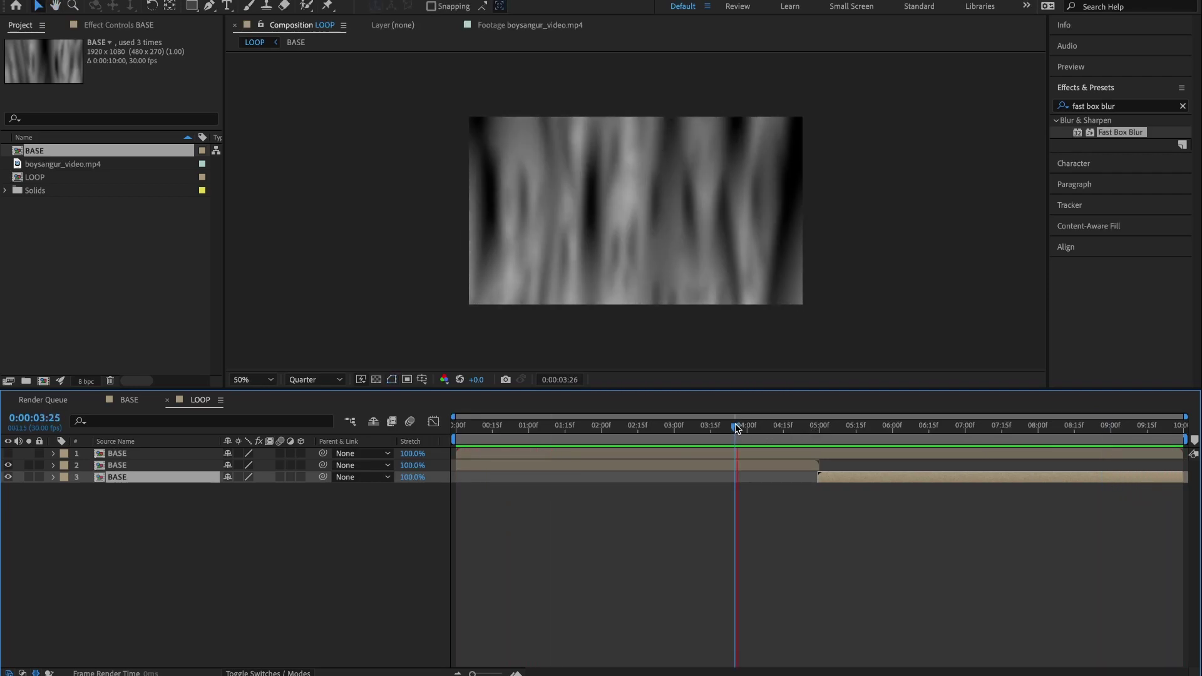
{"action": "left_click", "coordinate": [713, 428]}
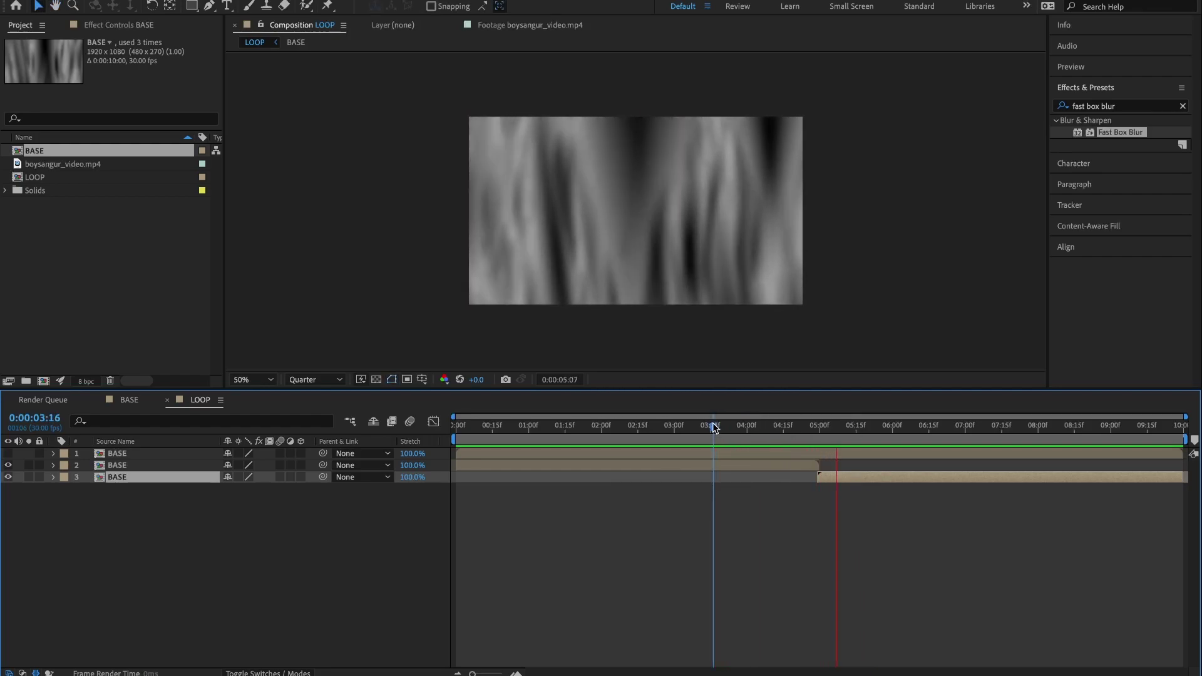
{"action": "left_click_drag", "start_coordinate": [714, 427], "coordinate": [731, 427]}
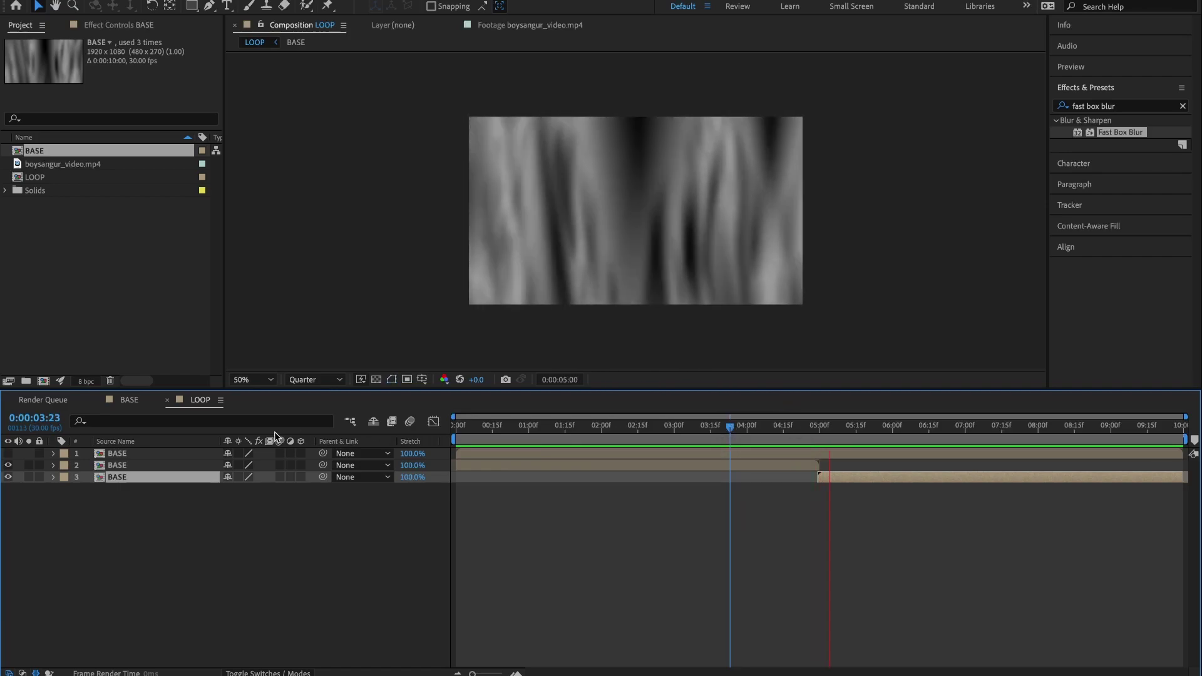
{"action": "key", "text": "space"}
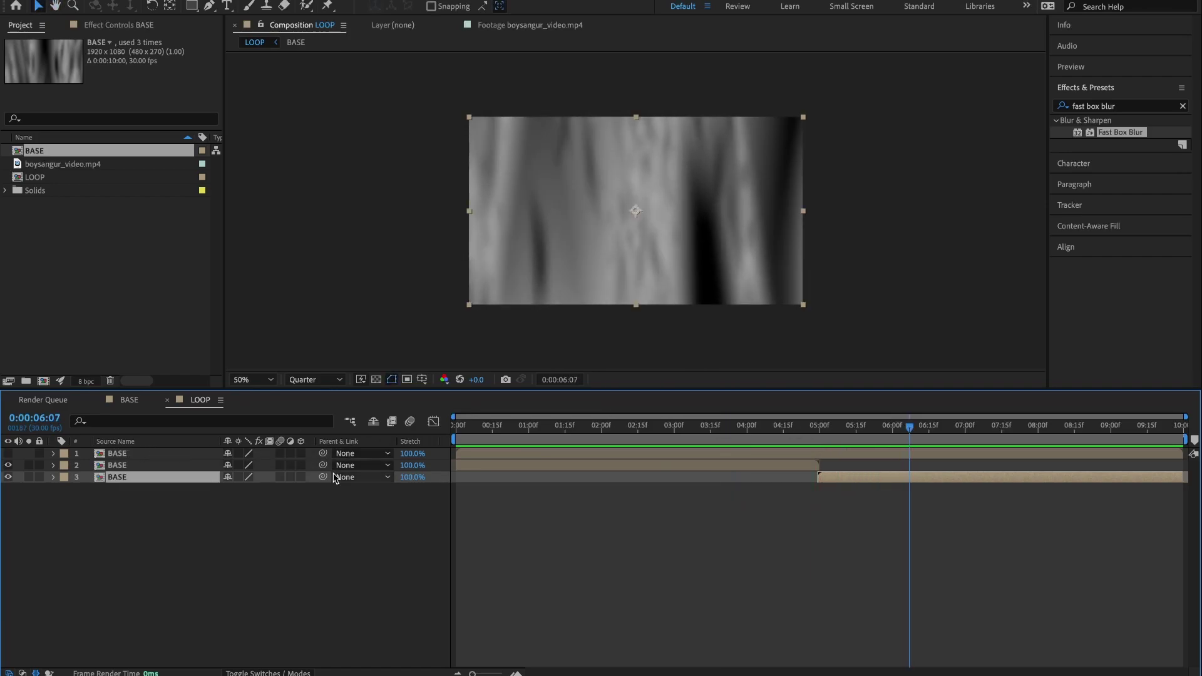
- Trim the start of the hidden top BASE layer to 0:00:02:25
{"action": "left_click", "coordinate": [659, 432]}
{"action": "left_click_drag", "start_coordinate": [627, 428], "coordinate": [663, 431]}
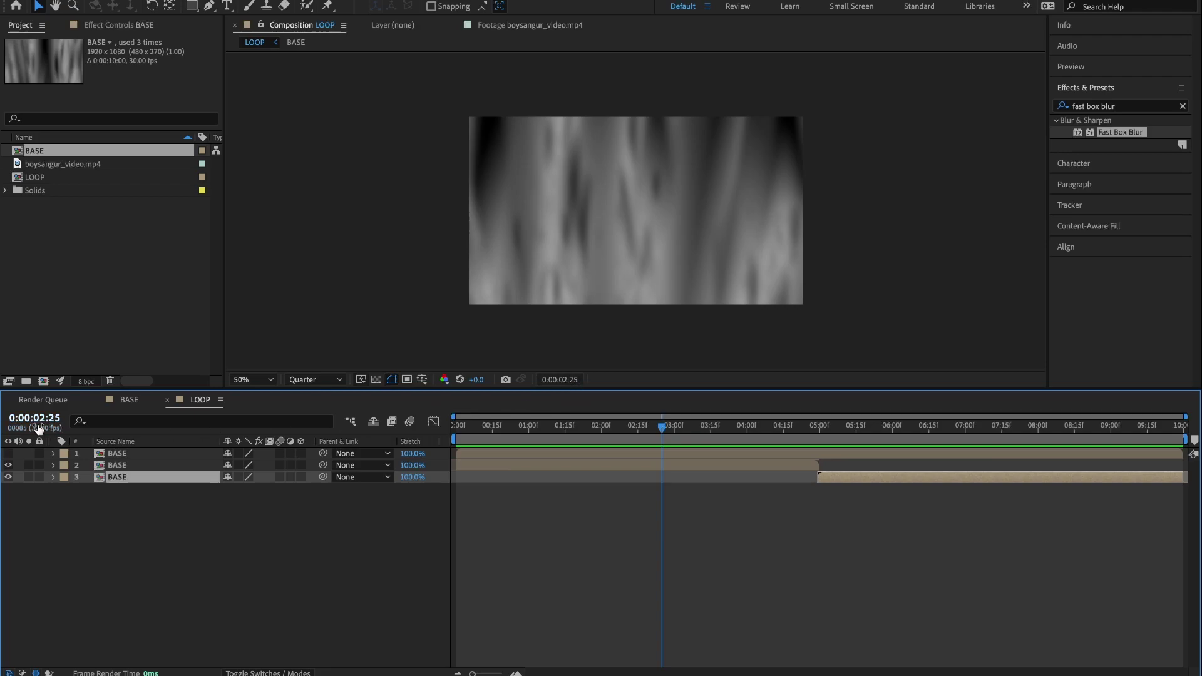
{"action": "left_click", "coordinate": [665, 453]}
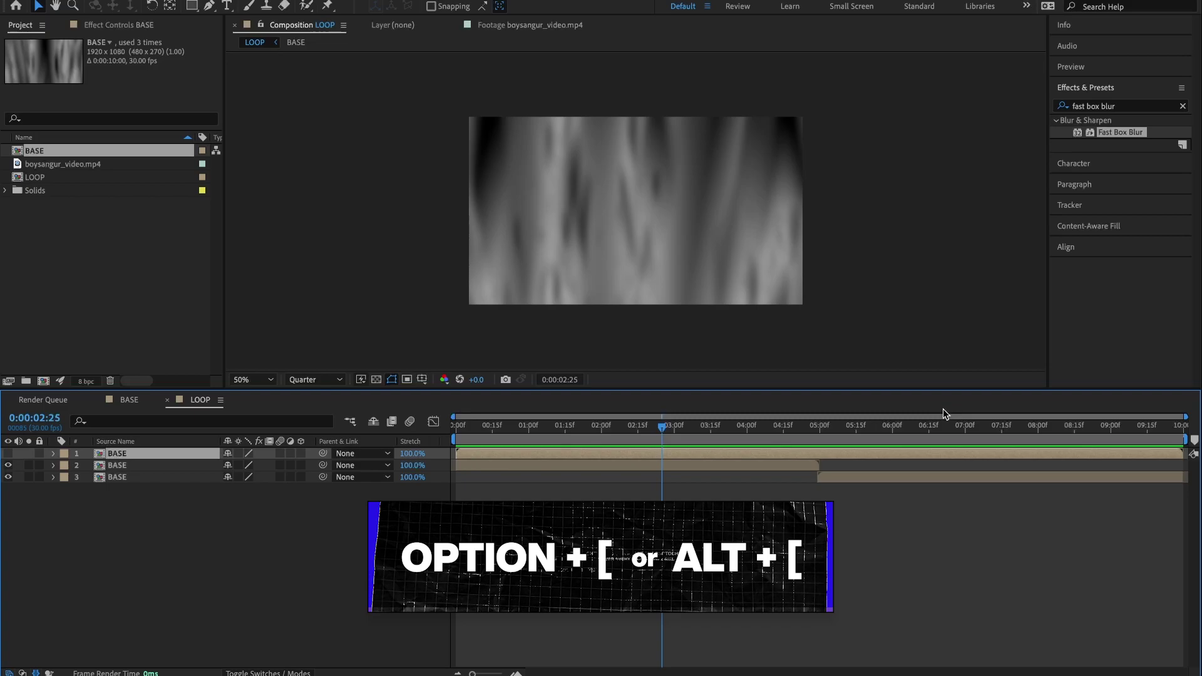
{"action": "key", "text": "alt+bracketleft"}
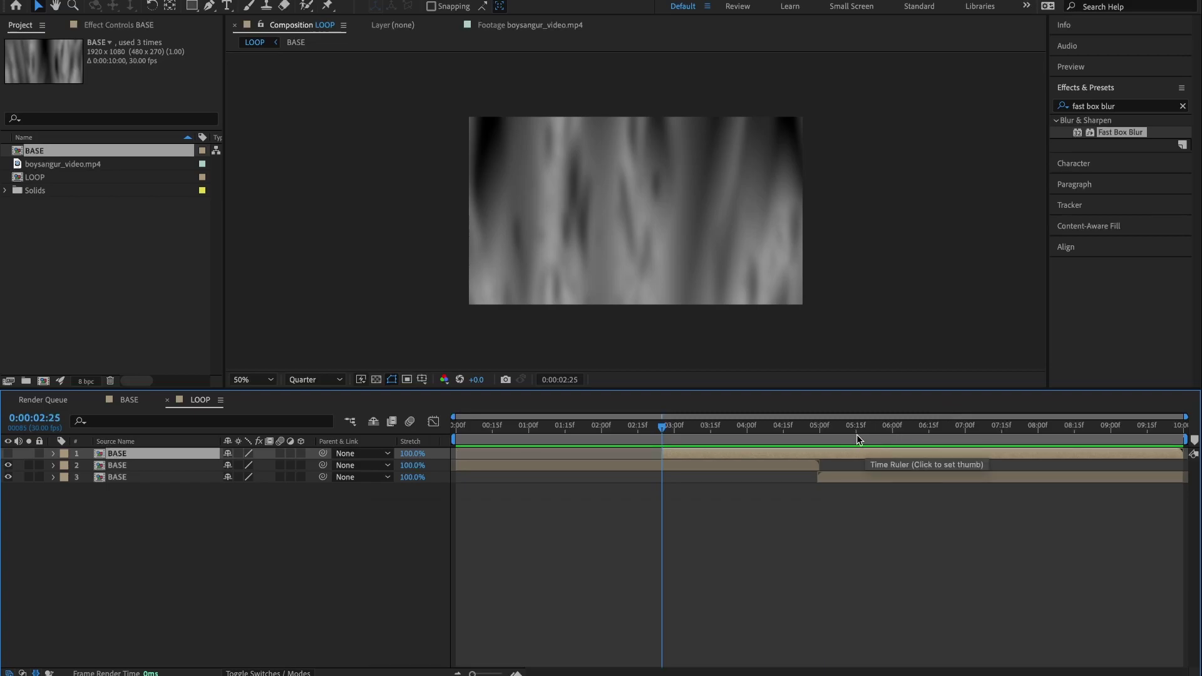
- Trim the end of the top BASE layer to 0:00:06:25 and turn the layer's visibility on
{"action": "left_click_drag", "start_coordinate": [862, 430], "coordinate": [953, 434]}
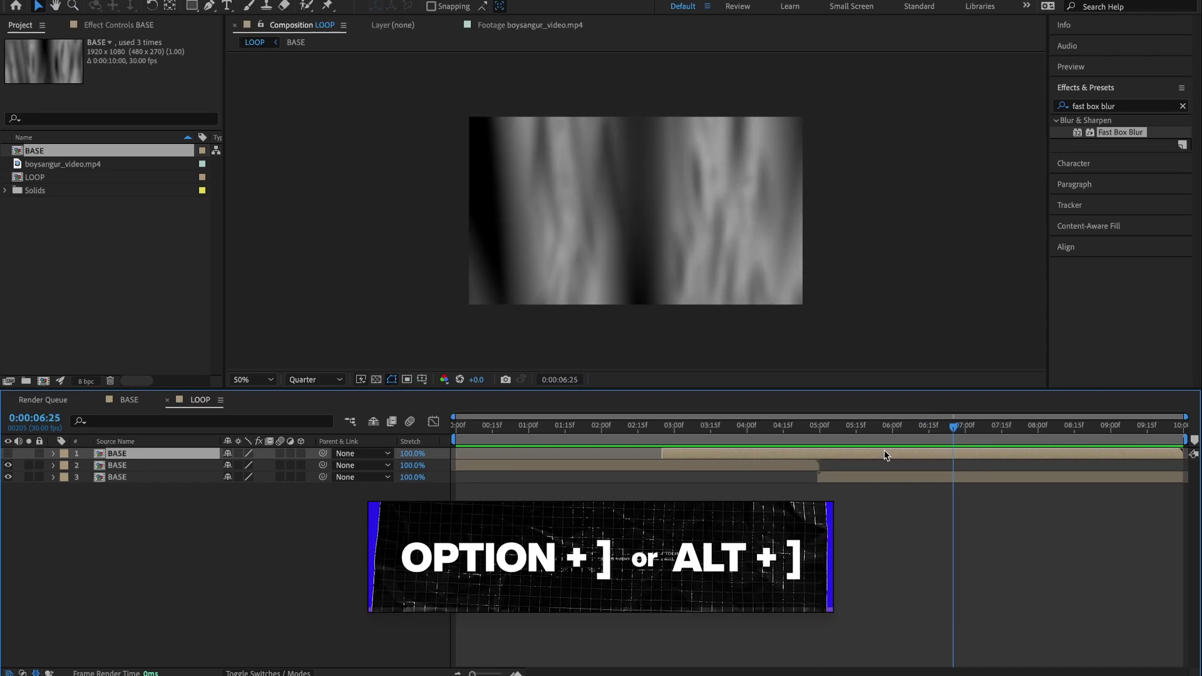
{"action": "key", "text": "alt+bracketright"}
{"action": "left_click_drag", "start_coordinate": [634, 431], "coordinate": [679, 433]}
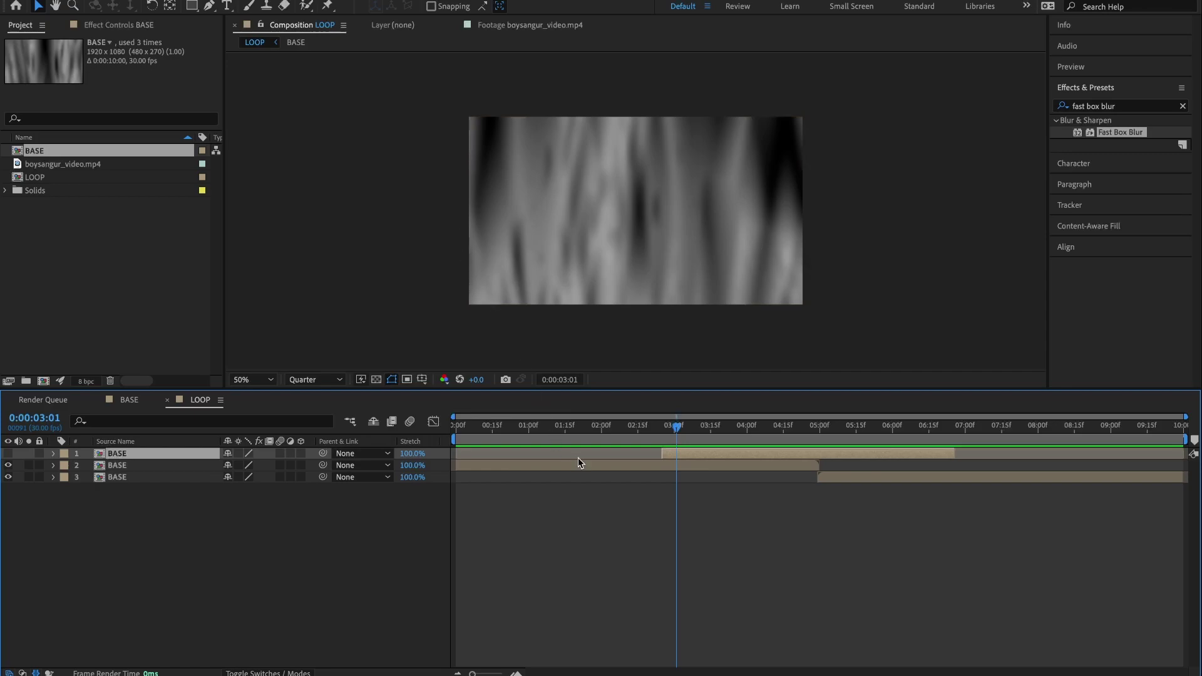
{"action": "left_click", "coordinate": [8, 453]}
- Start animating the top BASE layer's Opacity with a 0% keyframe at its first frame, 0:00:02:25
{"action": "left_click", "coordinate": [636, 428]}
{"action": "left_click_drag", "start_coordinate": [636, 428], "coordinate": [662, 479]}
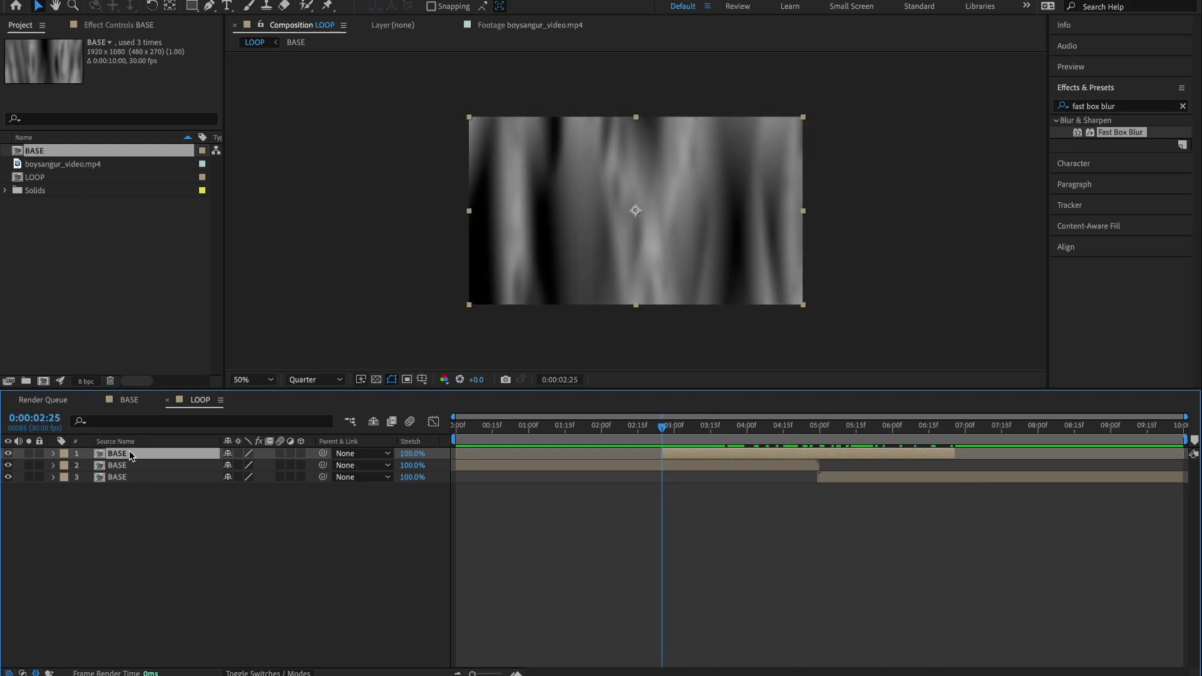
{"action": "left_click", "coordinate": [54, 454]}
{"action": "left_click", "coordinate": [65, 466]}
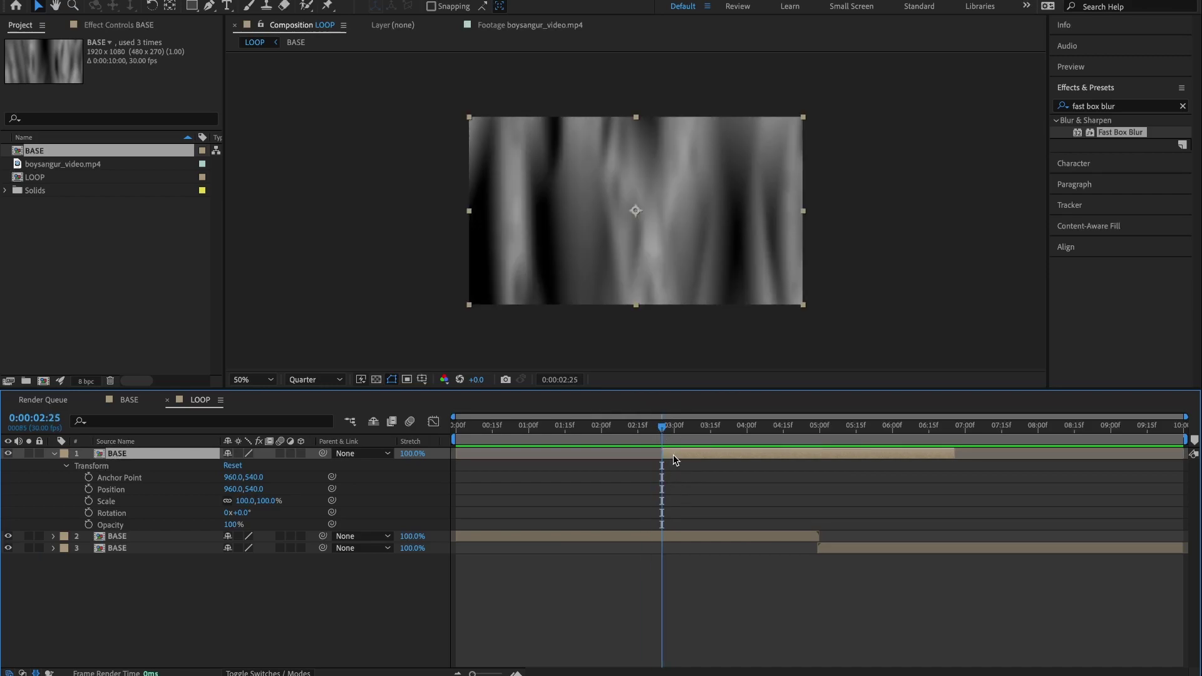
{"action": "left_click", "coordinate": [87, 525]}
{"action": "left_click", "coordinate": [230, 524]}
{"action": "type", "text": "0"}
{"action": "key", "text": "Return"}
- Add a 100% Opacity keyframe to the top BASE layer at 0:00:04:15
{"action": "left_click_drag", "start_coordinate": [662, 427], "coordinate": [783, 435]}
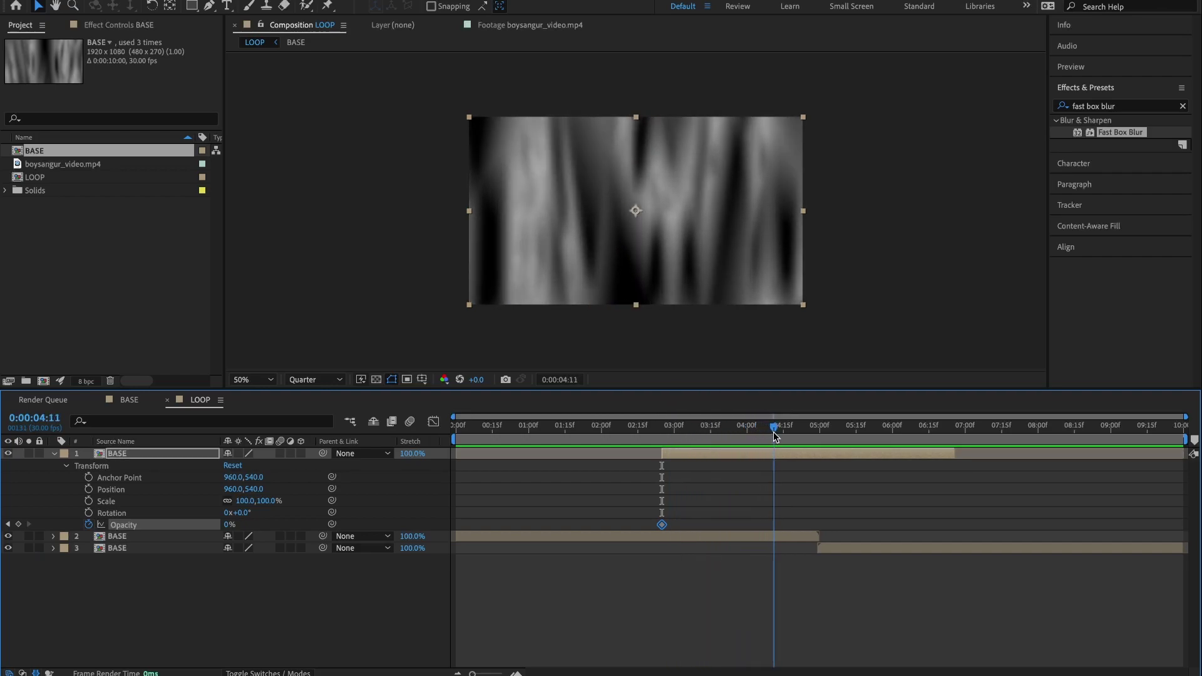
{"action": "left_click", "coordinate": [230, 524]}
{"action": "type", "text": "100"}
{"action": "key", "text": "Return"}
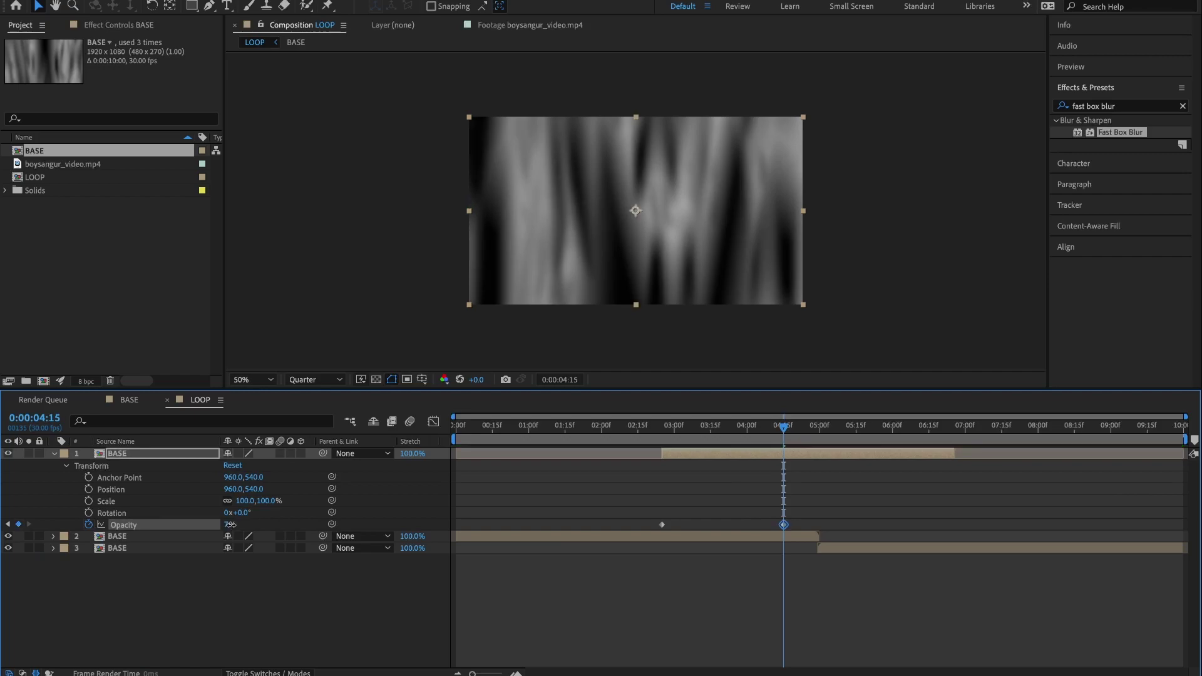
- Hold the top BASE layer's Opacity at 100% with a keyframe at 0:00:05:15, and fade it to 0% at 0:00:06:25
{"action": "left_click_drag", "start_coordinate": [783, 430], "coordinate": [855, 436]}
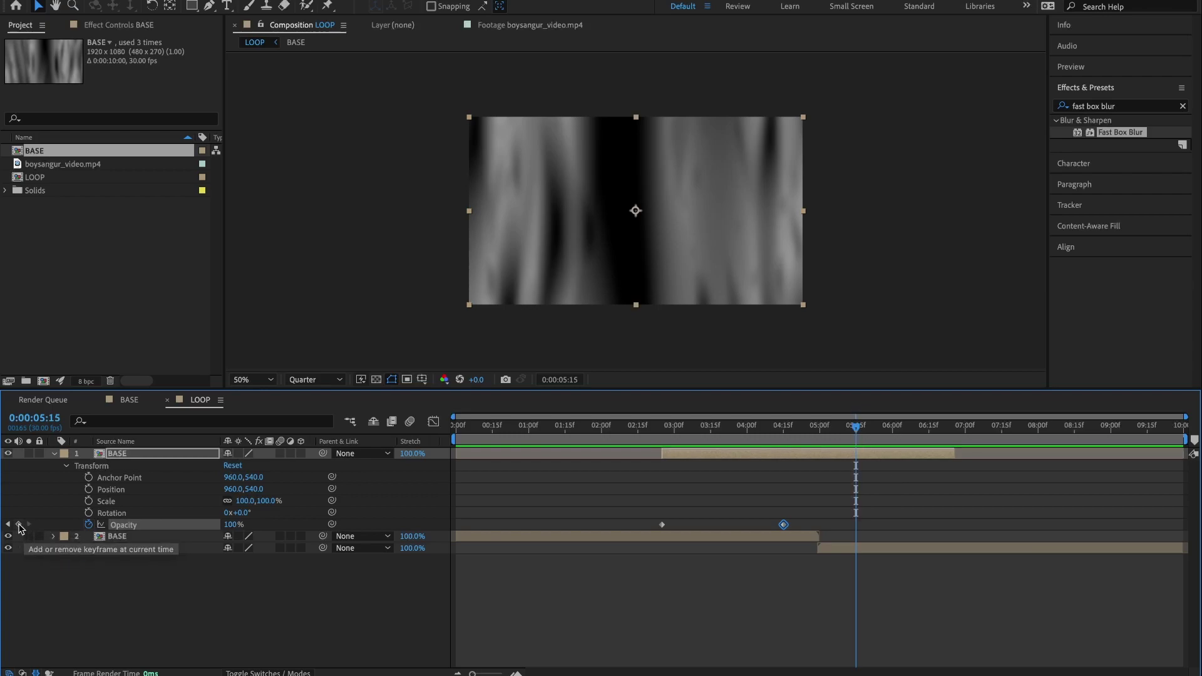
{"action": "left_click", "coordinate": [20, 526]}
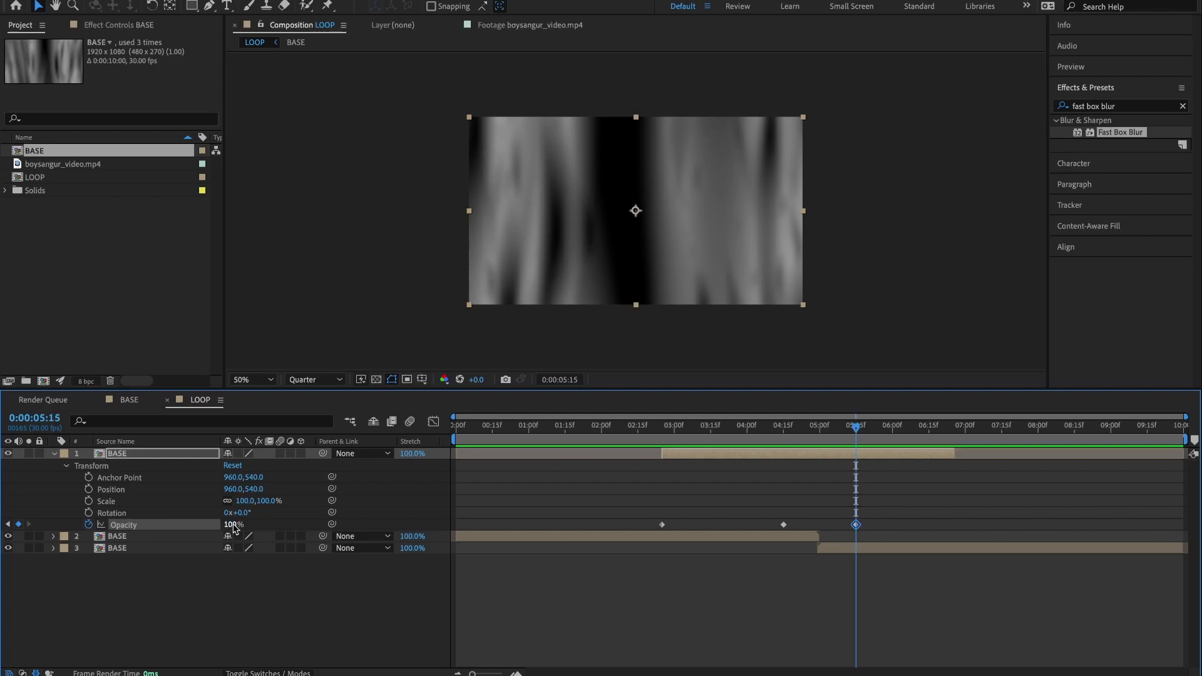
{"action": "left_click_drag", "start_coordinate": [856, 427], "coordinate": [954, 428]}
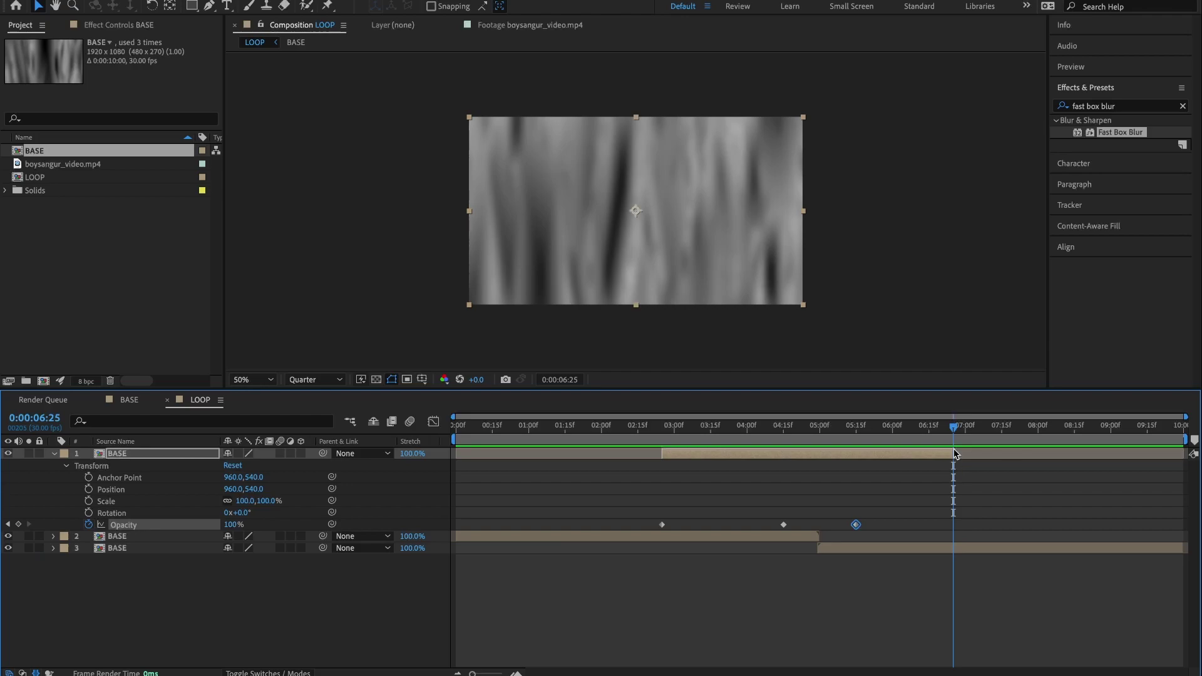
{"action": "left_click", "coordinate": [229, 524]}
{"action": "type", "text": "0"}
{"action": "key", "text": "Return"}
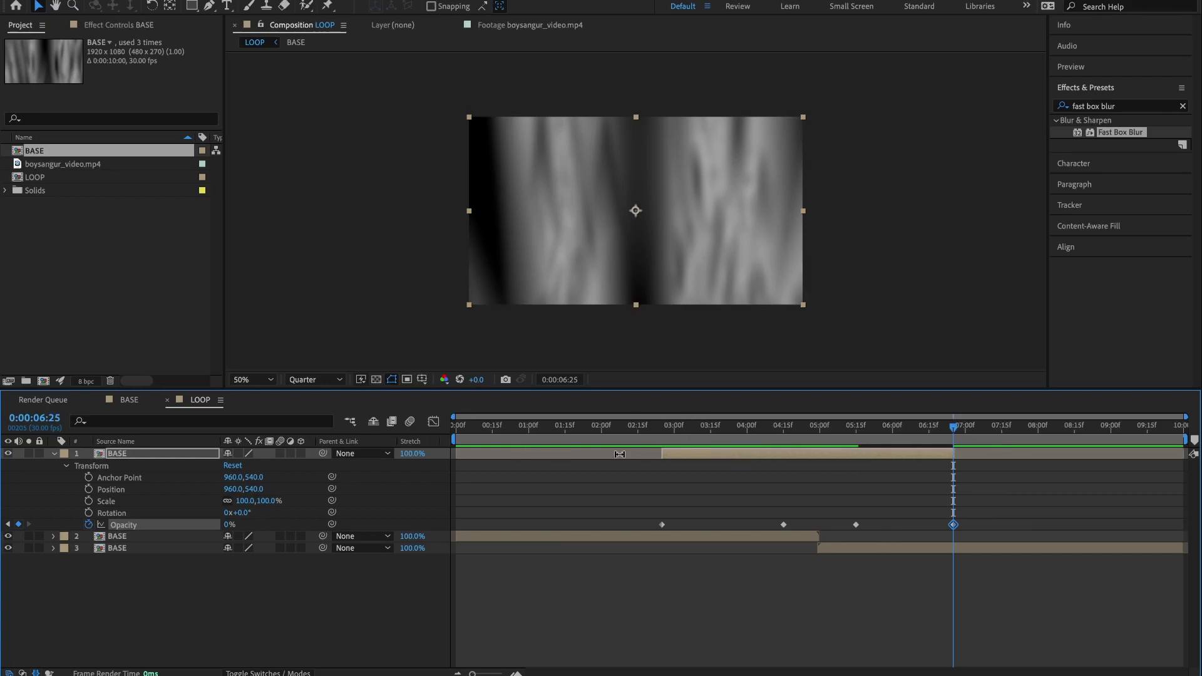
- Preview the LOOP composition from the start to check the crossfade, and collapse the top layer's properties
{"action": "key", "text": "Home"}
{"action": "key", "text": "space"}
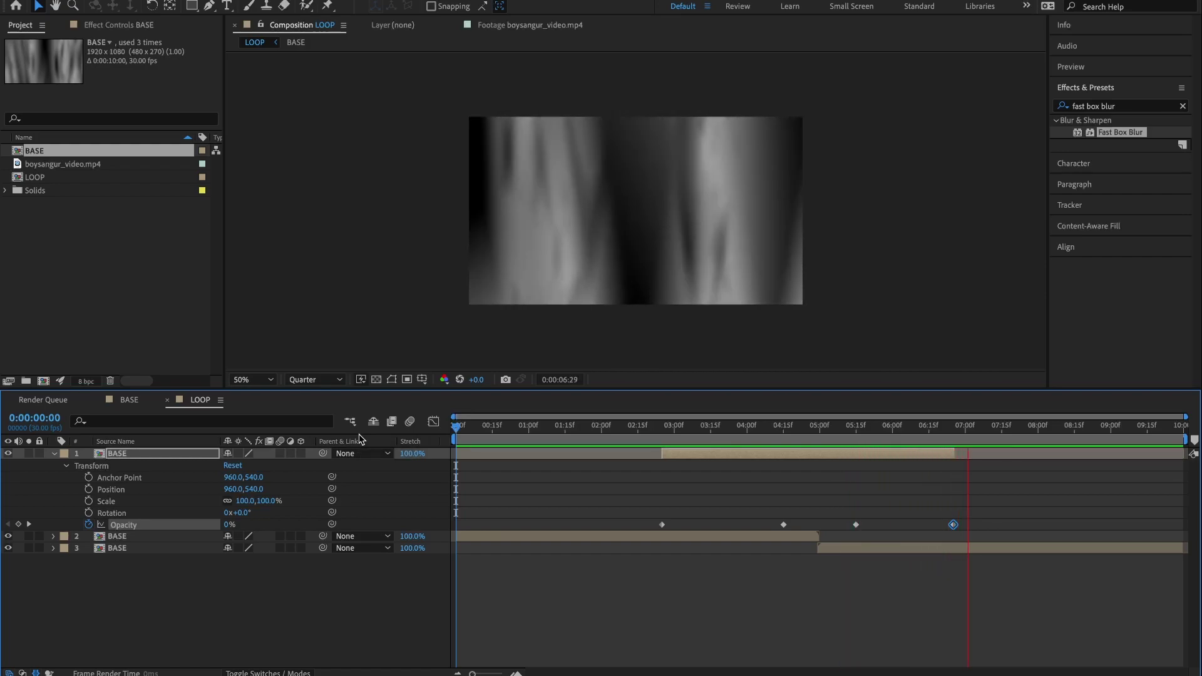
{"action": "left_click", "coordinate": [1040, 428]}
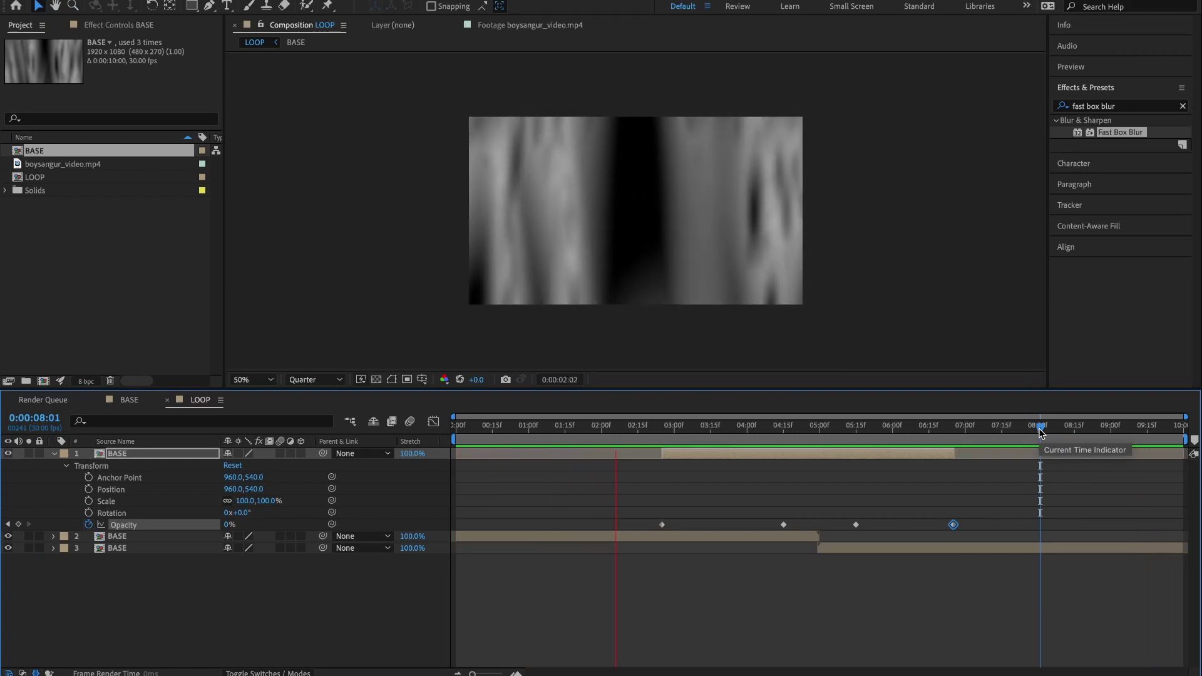
{"action": "key", "text": "space"}
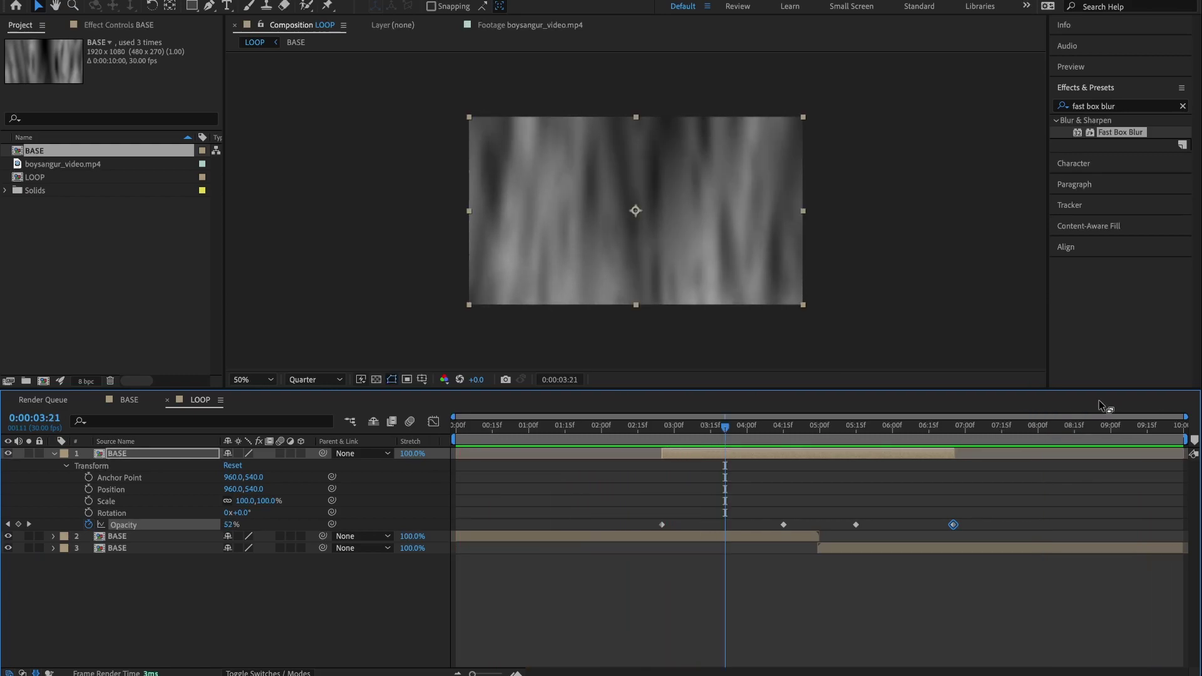
{"action": "key", "text": "ctrl+grave"}
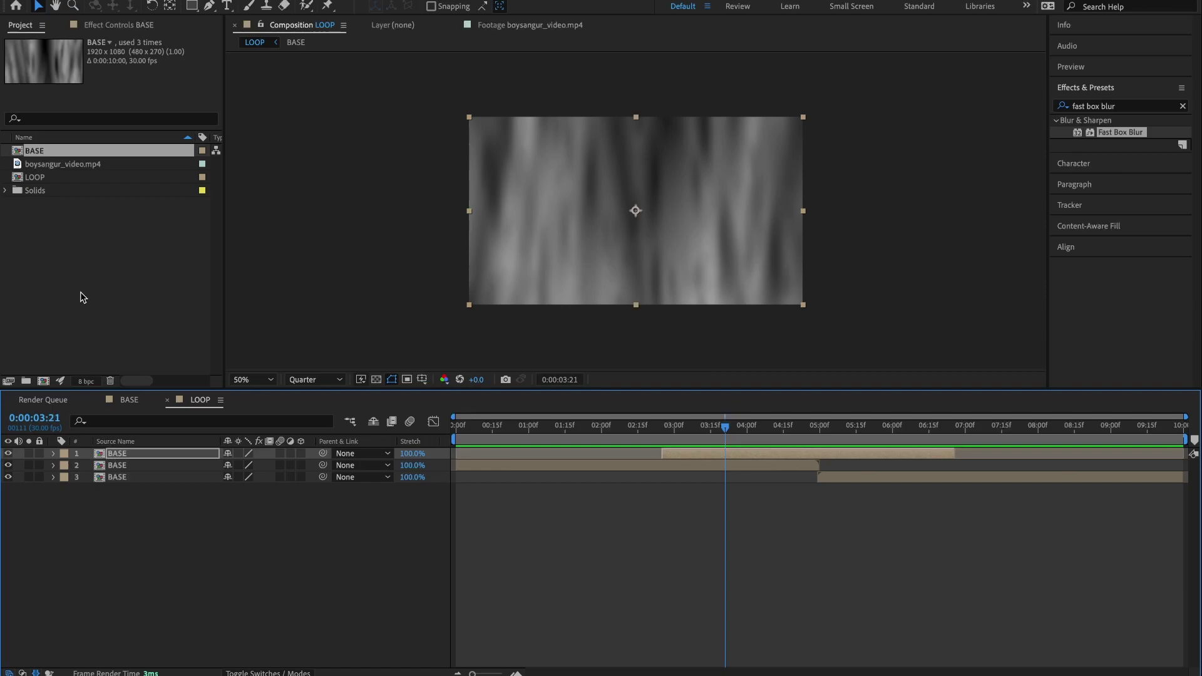
- Create a 1920x1080, 30 fps, 10-second composition named FX and add the LOOP composition to it as a layer
{"action": "left_click", "coordinate": [44, 381]}
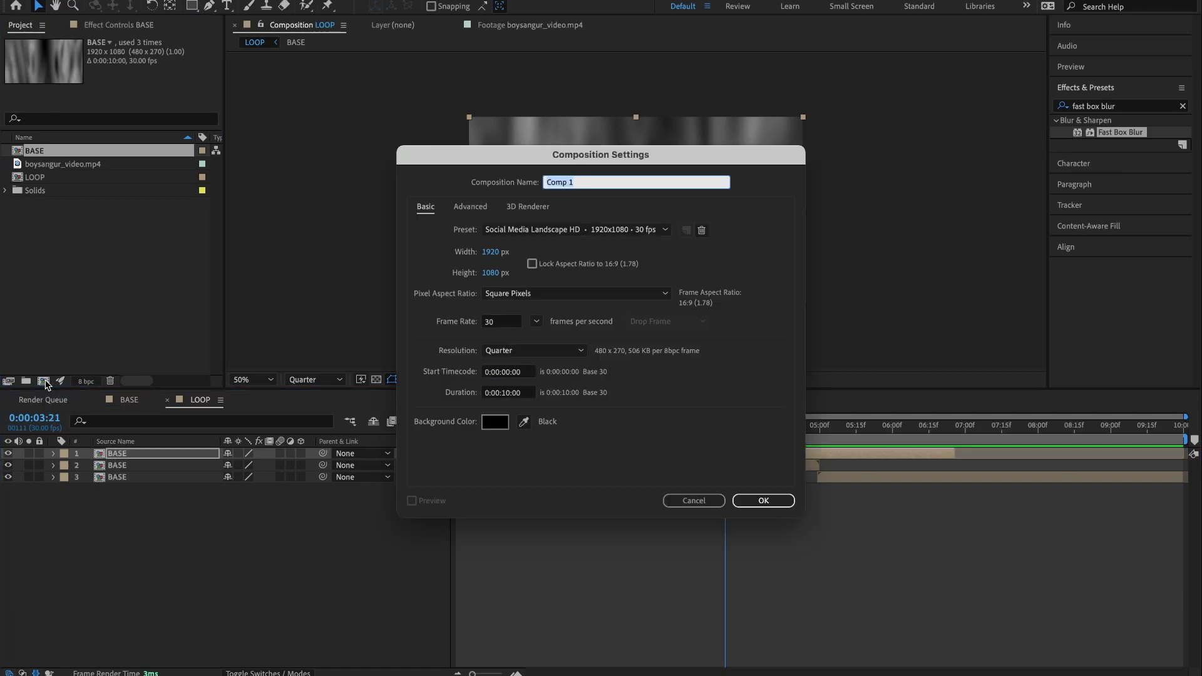
{"action": "type", "text": "F"}
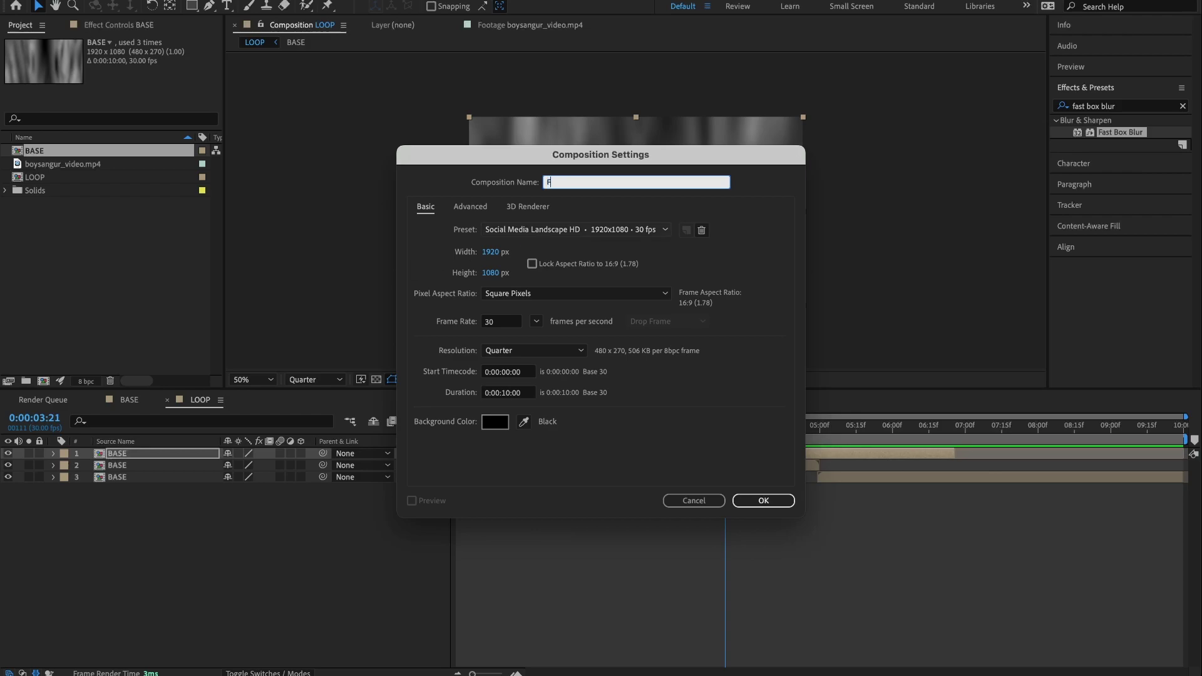
{"action": "type", "text": "X"}
{"action": "left_click", "coordinate": [773, 501]}
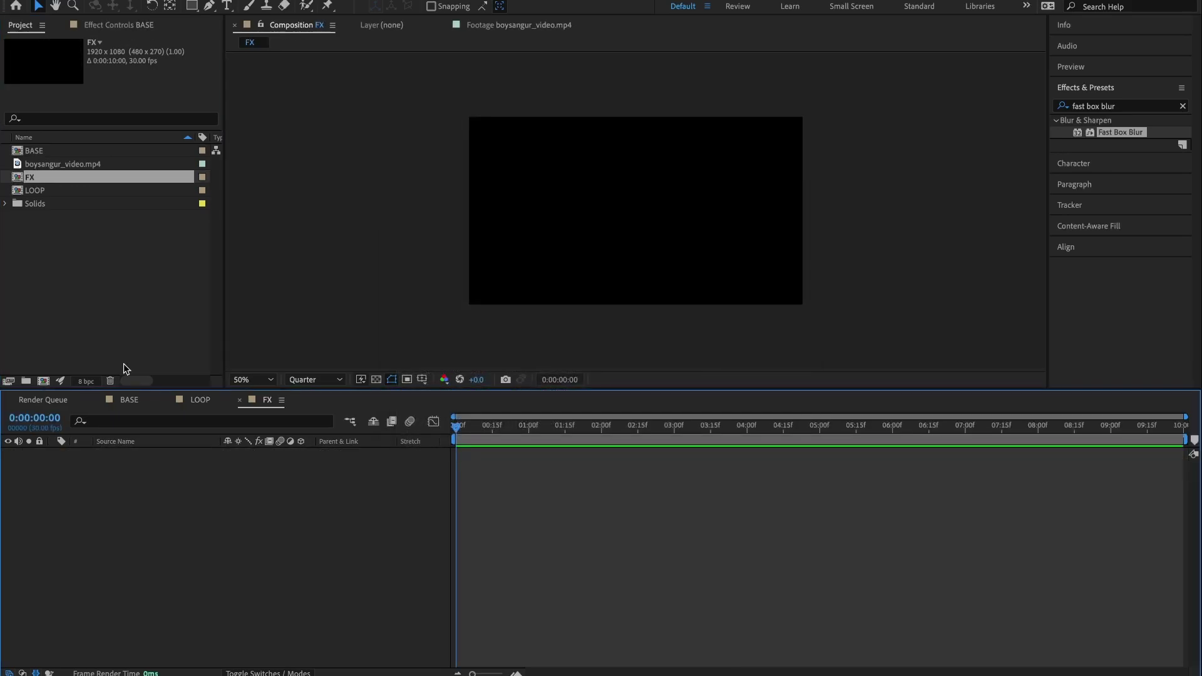
{"action": "left_click_drag", "start_coordinate": [39, 190], "coordinate": [164, 490]}
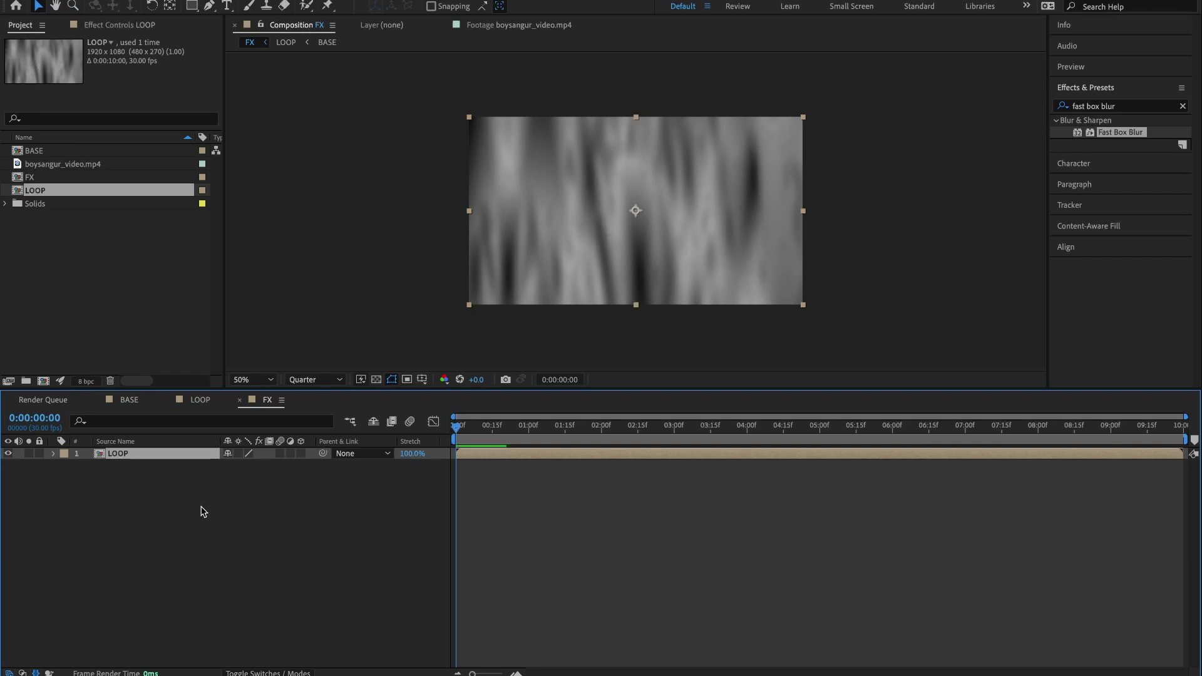
- Add three adjustment layers above the LOOP layer in the FX composition
{"action": "right_click", "coordinate": [173, 471]}
{"action": "mouse_move", "coordinate": [307, 482]}
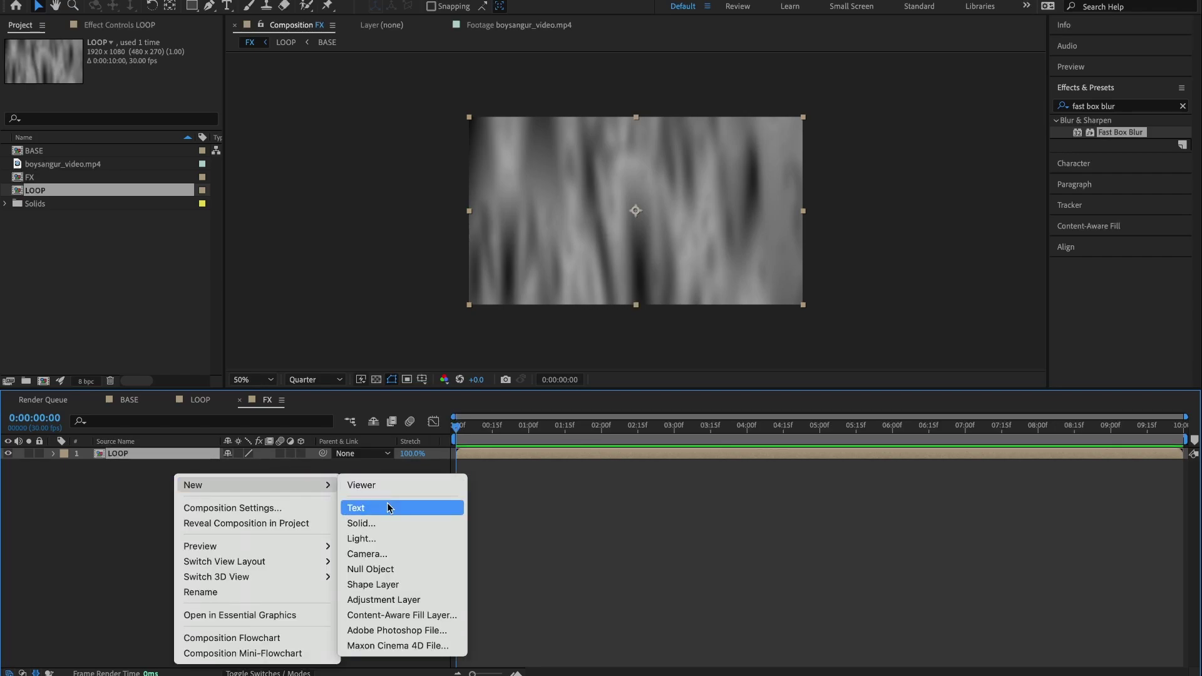
{"action": "left_click", "coordinate": [376, 592]}
{"action": "right_click", "coordinate": [156, 529]}
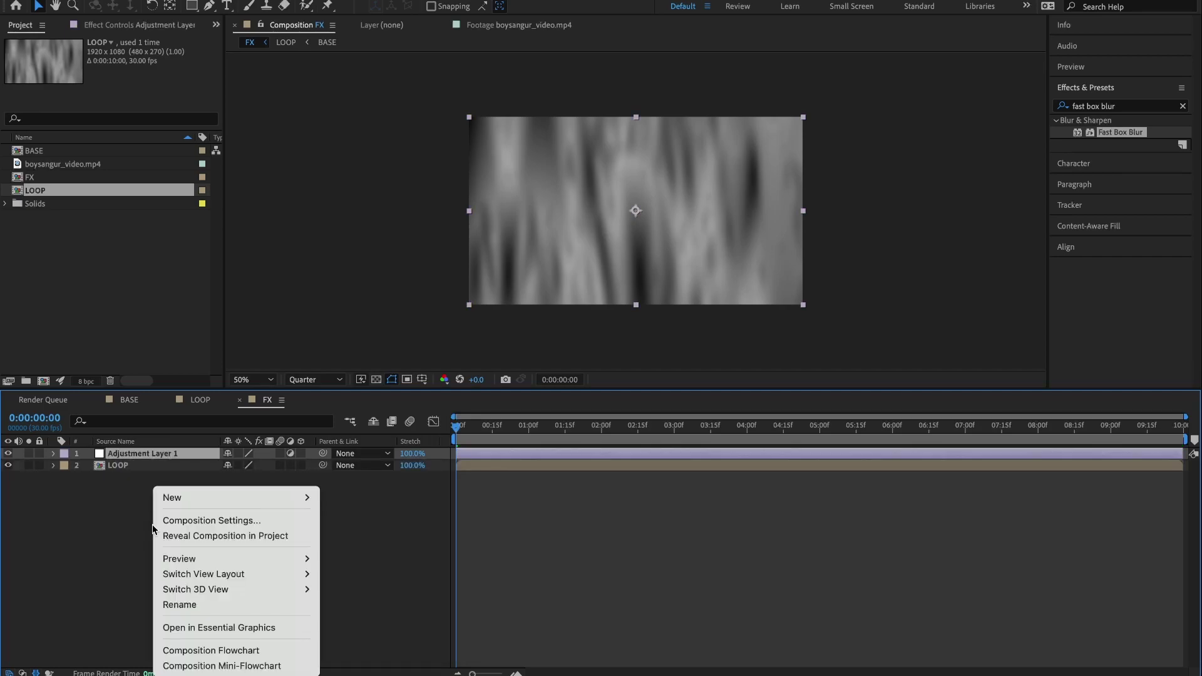
{"action": "left_click", "coordinate": [368, 611]}
{"action": "right_click", "coordinate": [216, 529]}
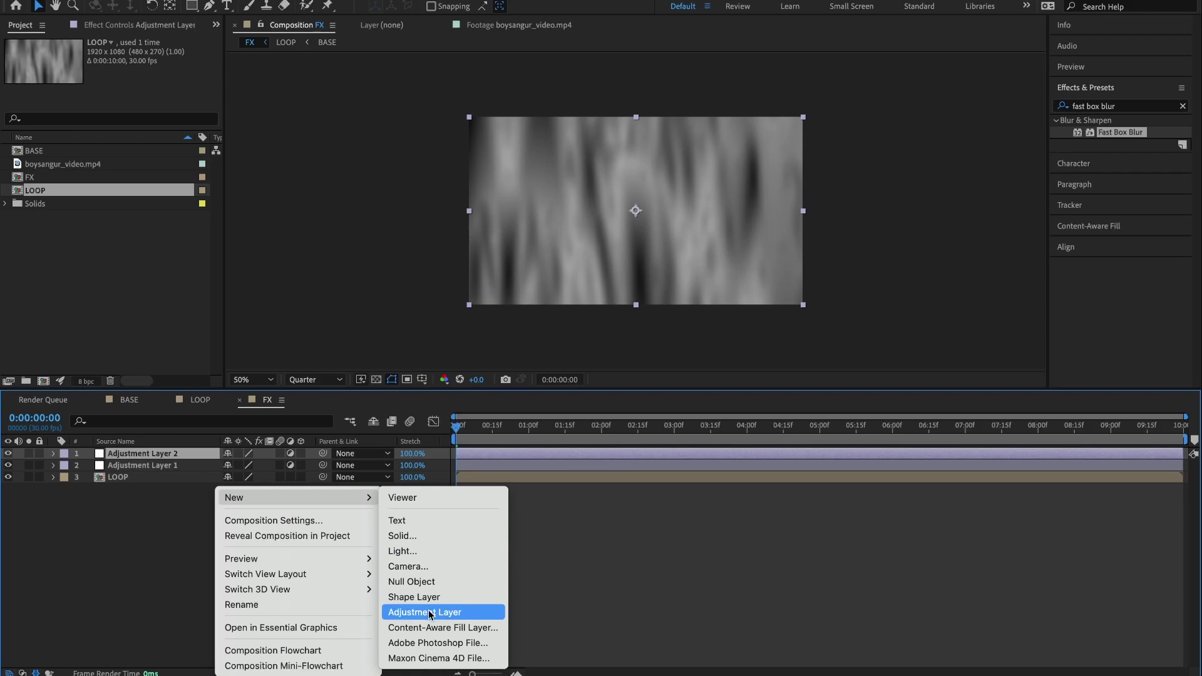
{"action": "left_click", "coordinate": [431, 611]}
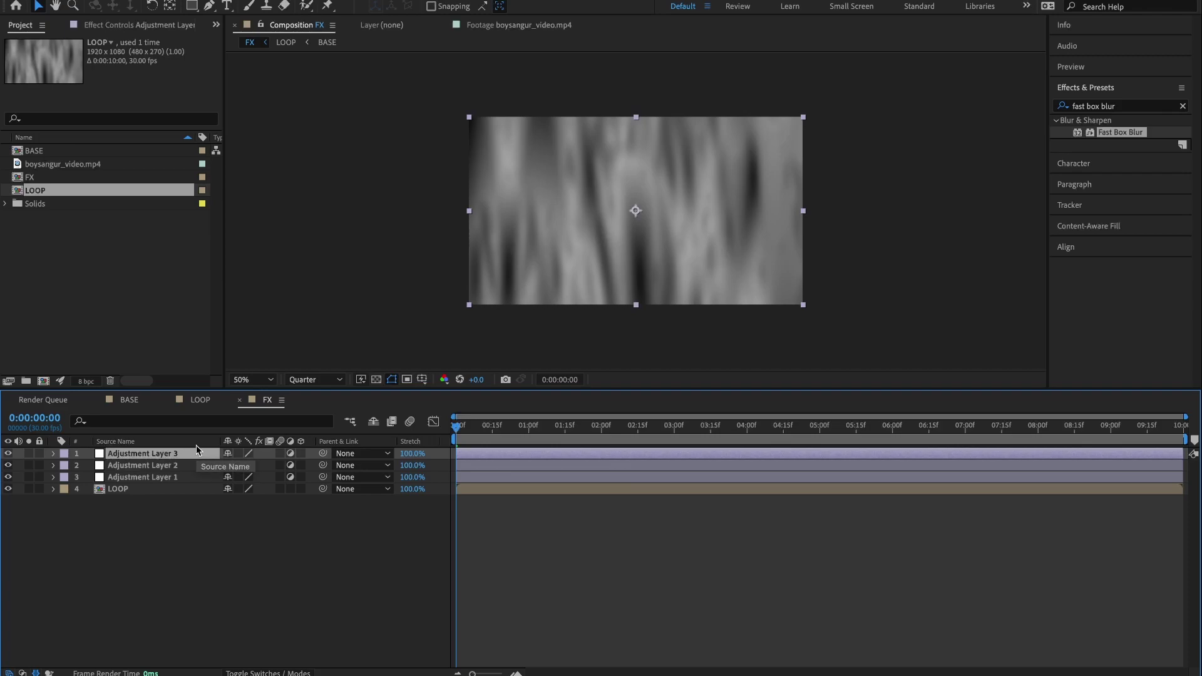
- Rename the three adjustment layers, from the uppermost down, as Plastic, Blobby and Caustics
{"action": "key", "text": "Return"}
{"action": "type", "text": "Plastic"}
{"action": "key", "text": "Return"}
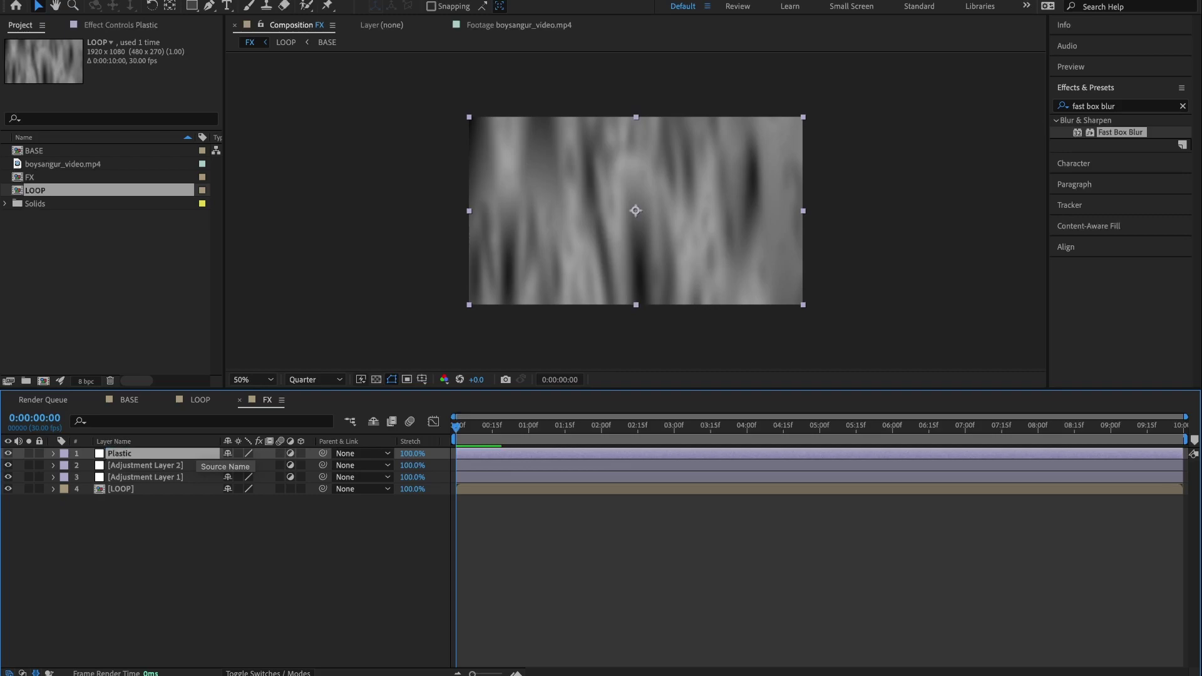
{"action": "left_click", "coordinate": [172, 465]}
{"action": "key", "text": "Return"}
{"action": "type", "text": "Blobby"}
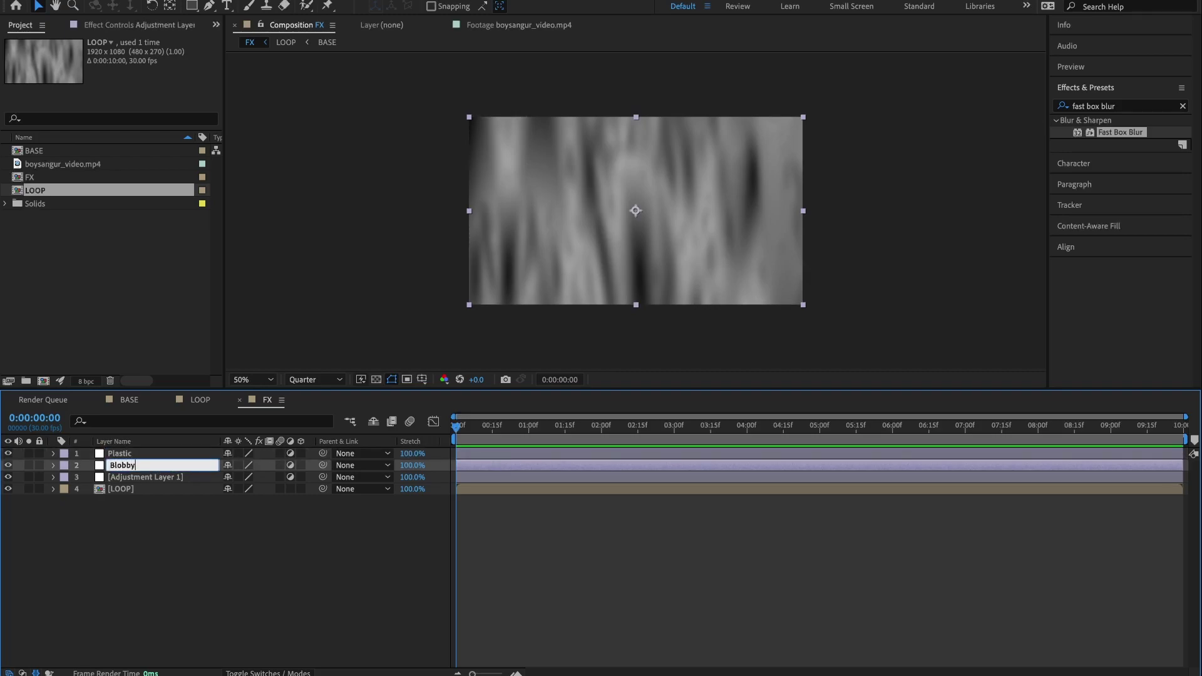
{"action": "key", "text": "Return"}
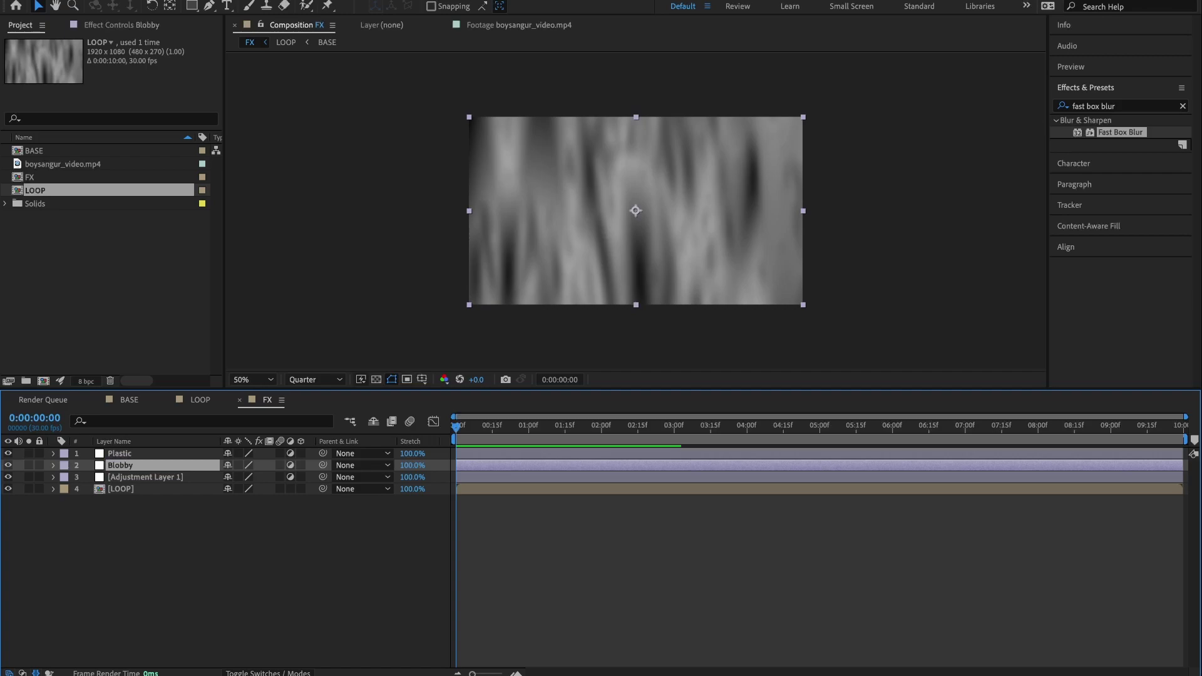
{"action": "left_click", "coordinate": [147, 478]}
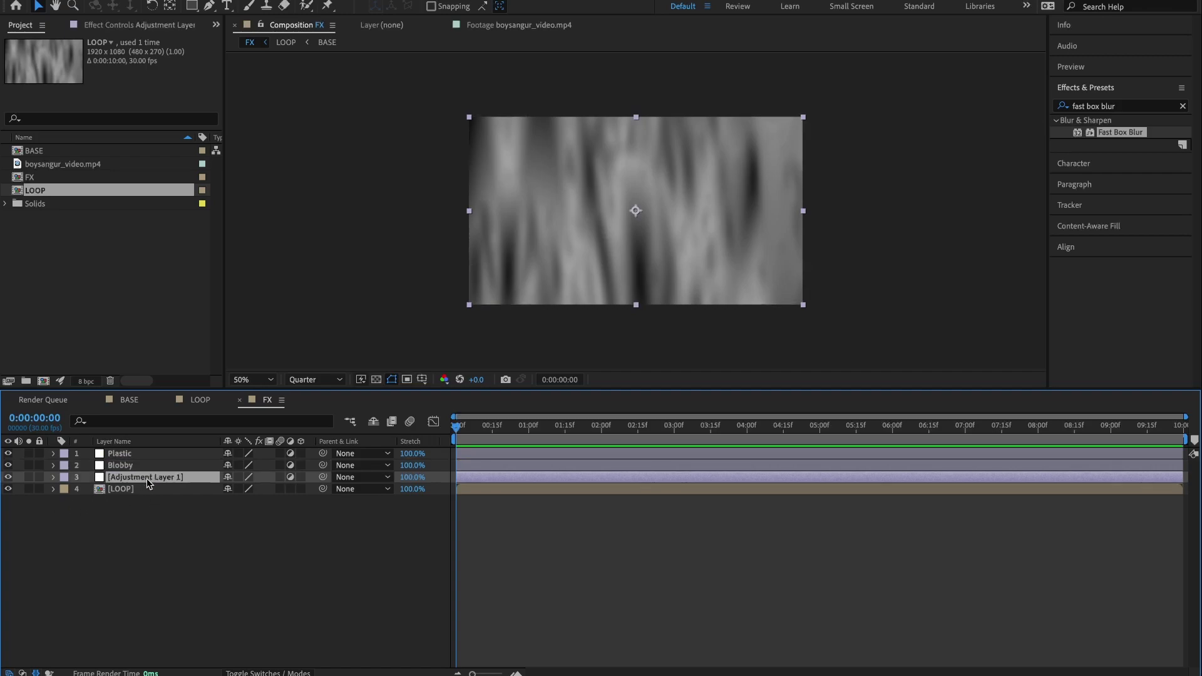
{"action": "key", "text": "Return"}
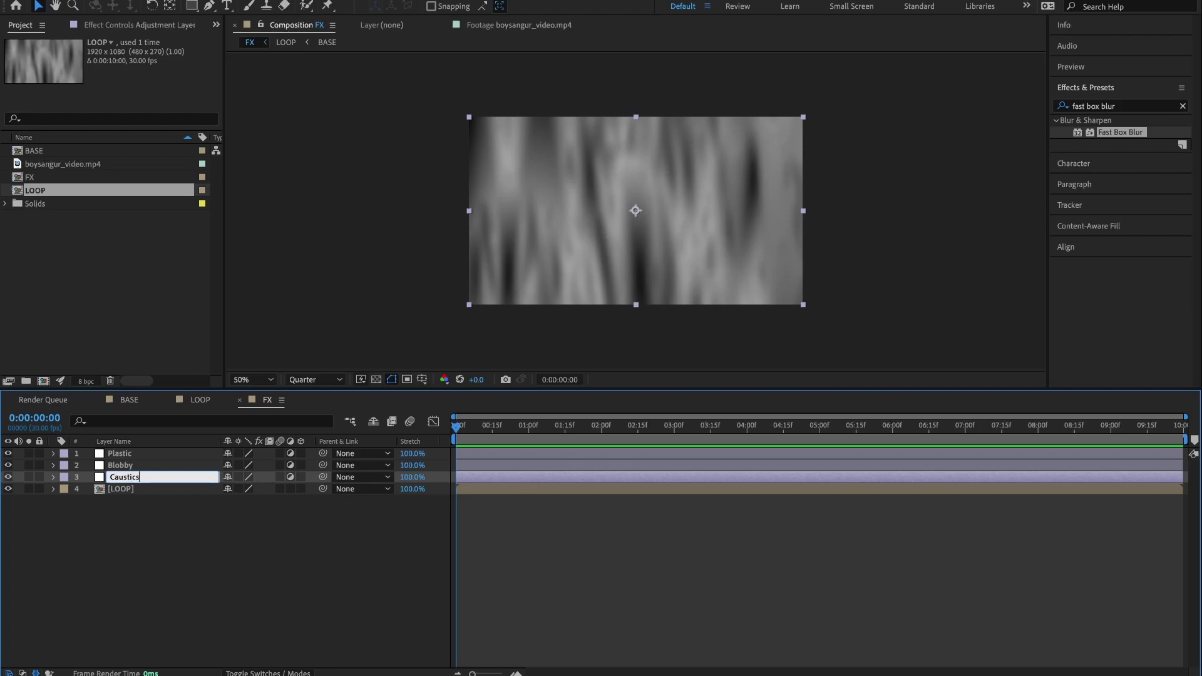
{"action": "type", "text": "Caustics"}
{"action": "left_click", "coordinate": [139, 506]}
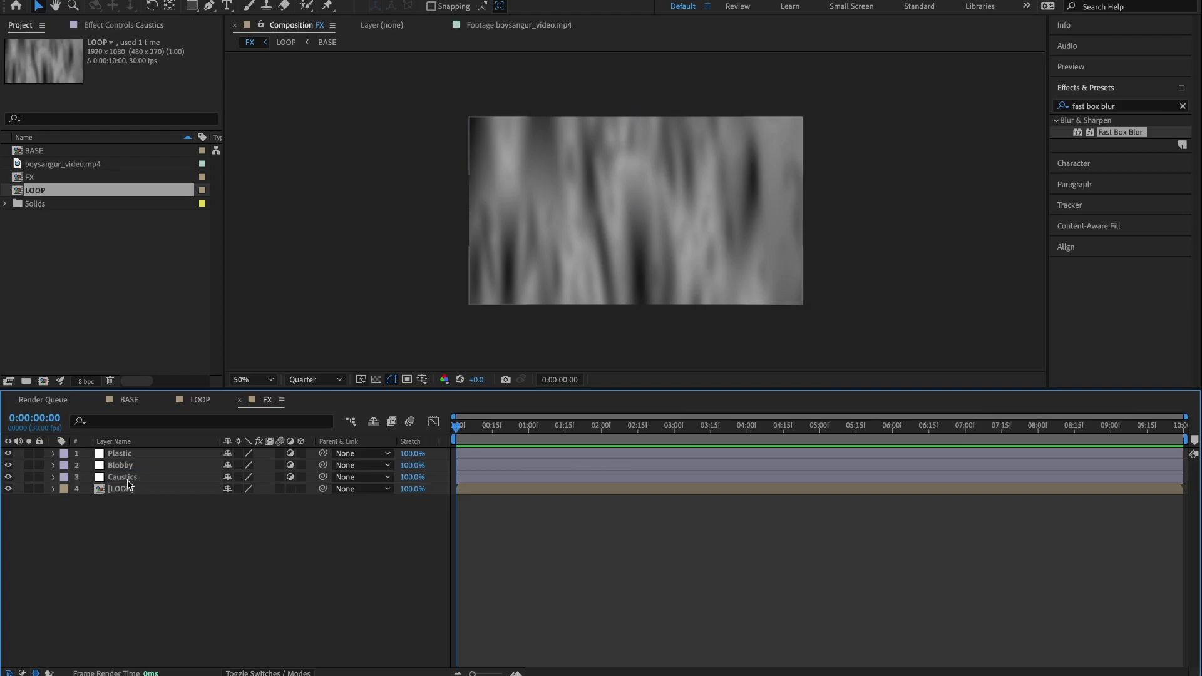
- Find the Caustics effect and apply it to the Caustics adjustment layer
{"action": "left_click", "coordinate": [127, 479]}
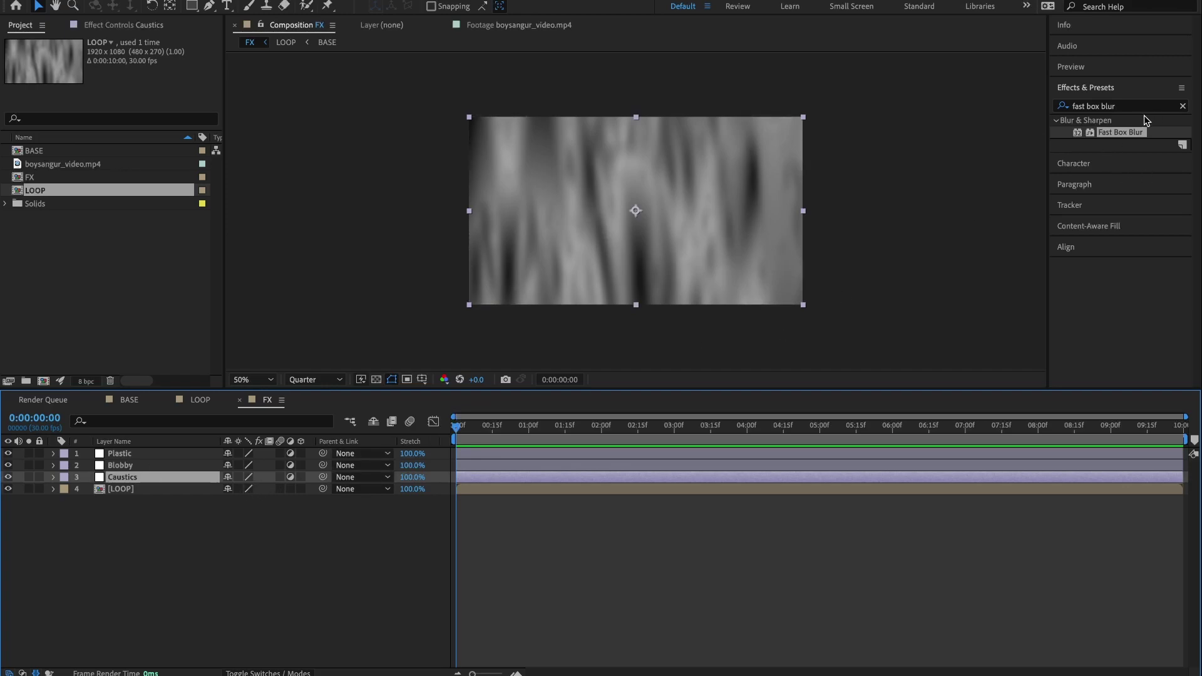
{"action": "left_click", "coordinate": [1127, 105]}
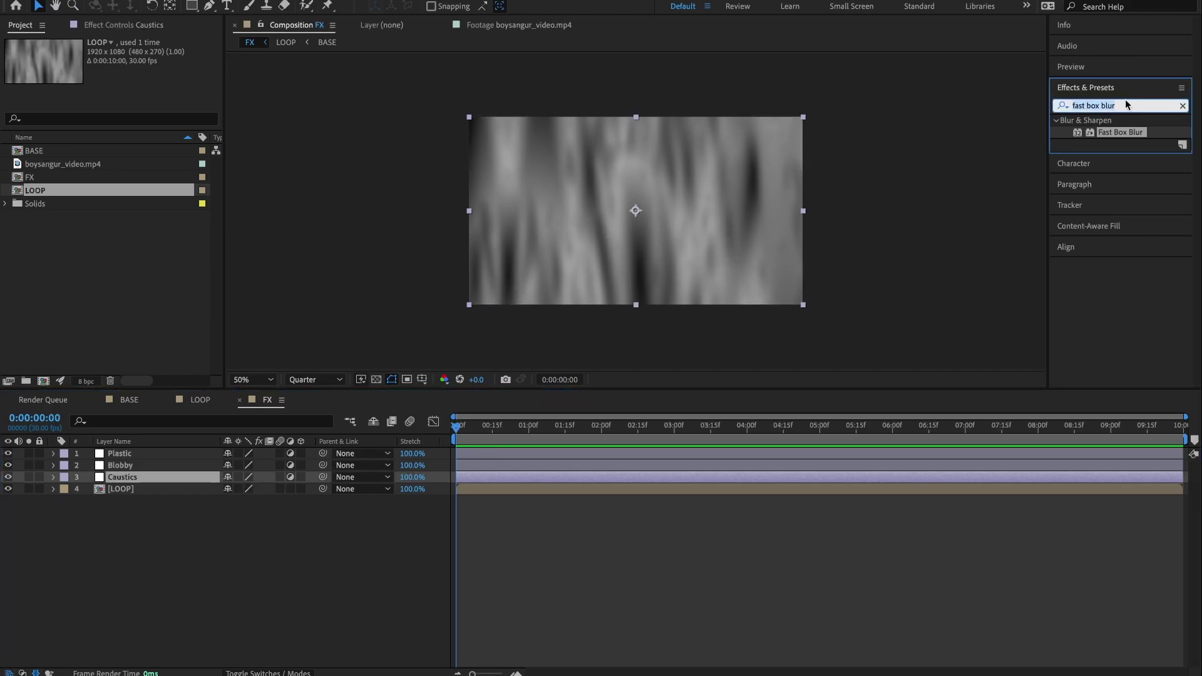
{"action": "type", "text": "caustics"}
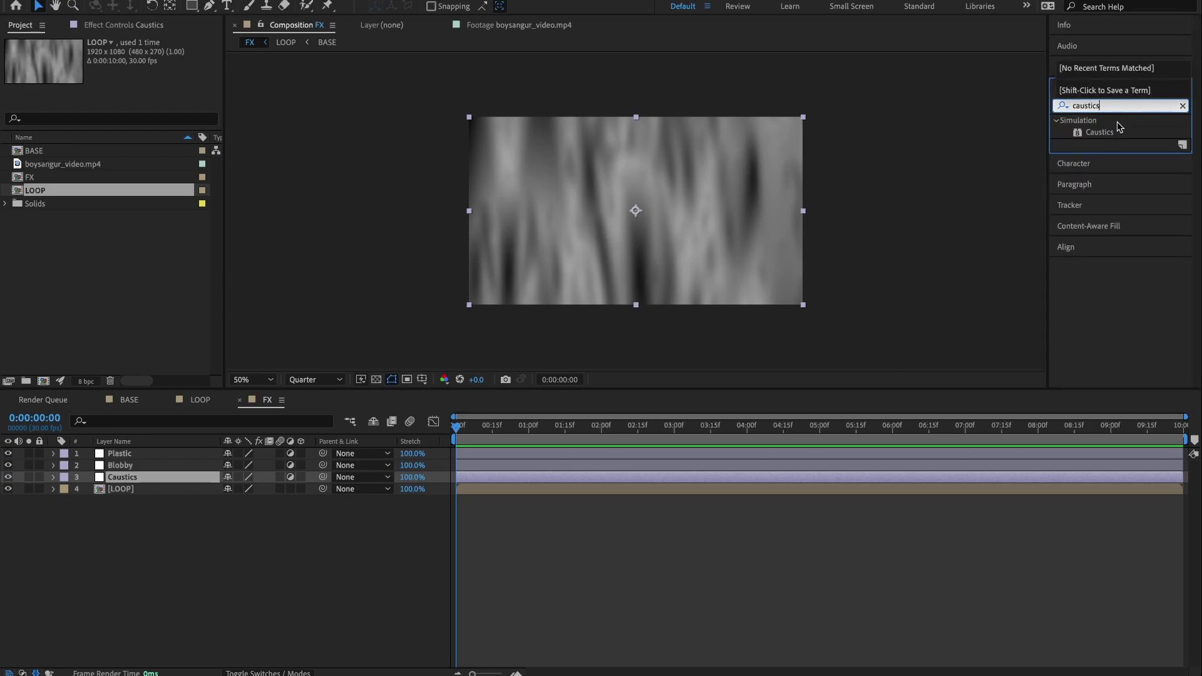
{"action": "left_click", "coordinate": [1105, 132]}
{"action": "left_click_drag", "start_coordinate": [1098, 132], "coordinate": [555, 477]}
{"action": "double_click", "coordinate": [1097, 132]}
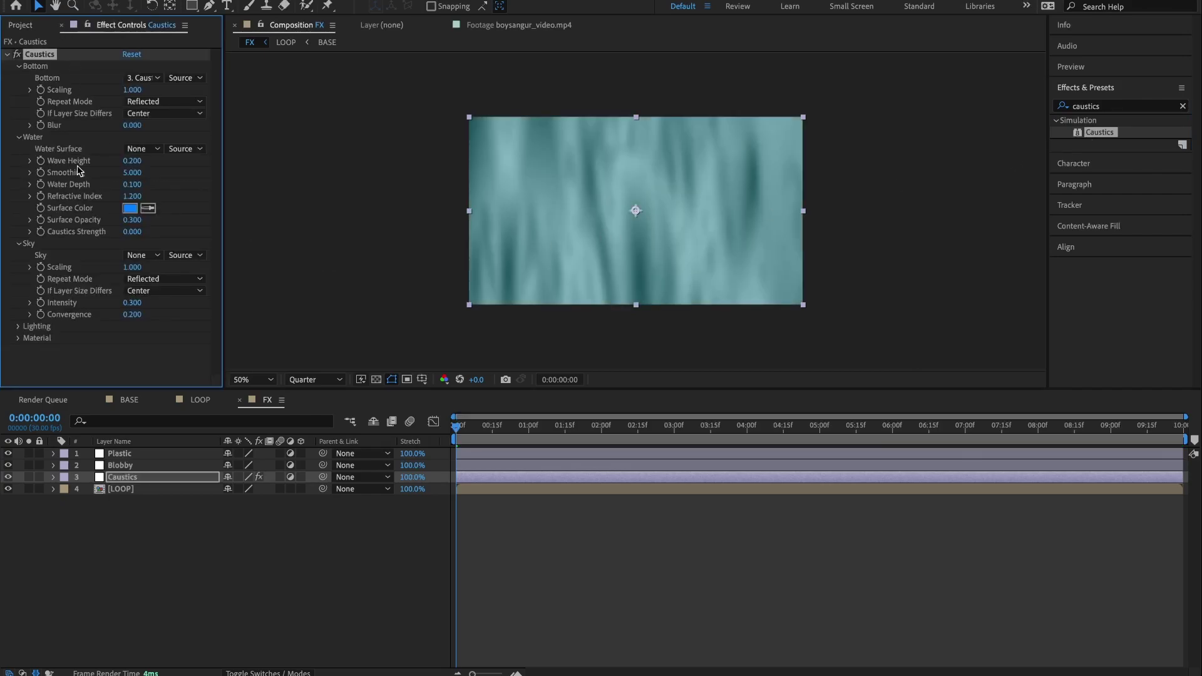
- Set the Caustics effect's Bottom layer to 4. LOOP and collapse the Bottom settings group
{"action": "left_click", "coordinate": [136, 80]}
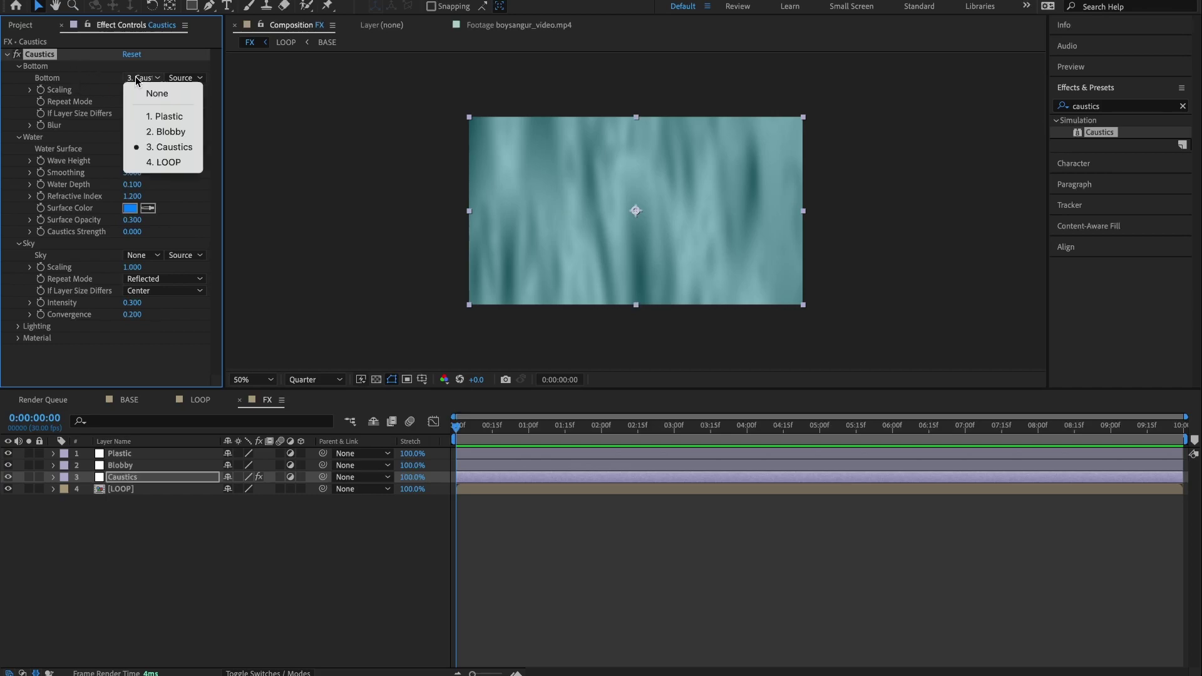
{"action": "left_click", "coordinate": [170, 162]}
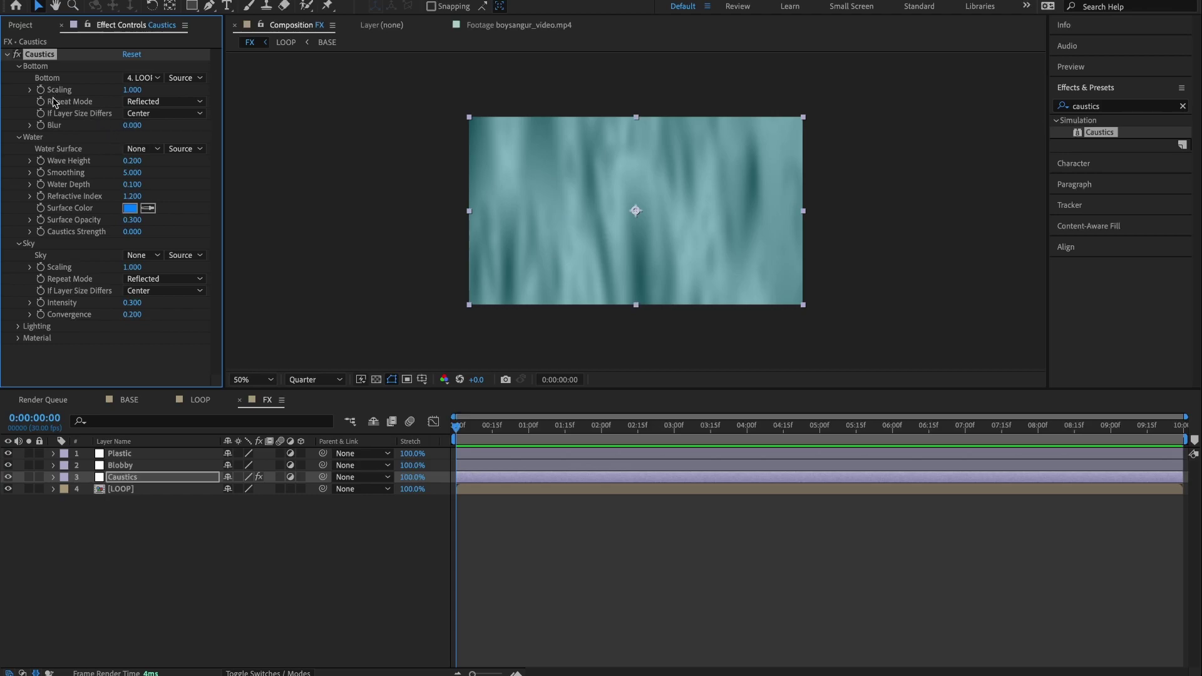
{"action": "left_click", "coordinate": [19, 66]}
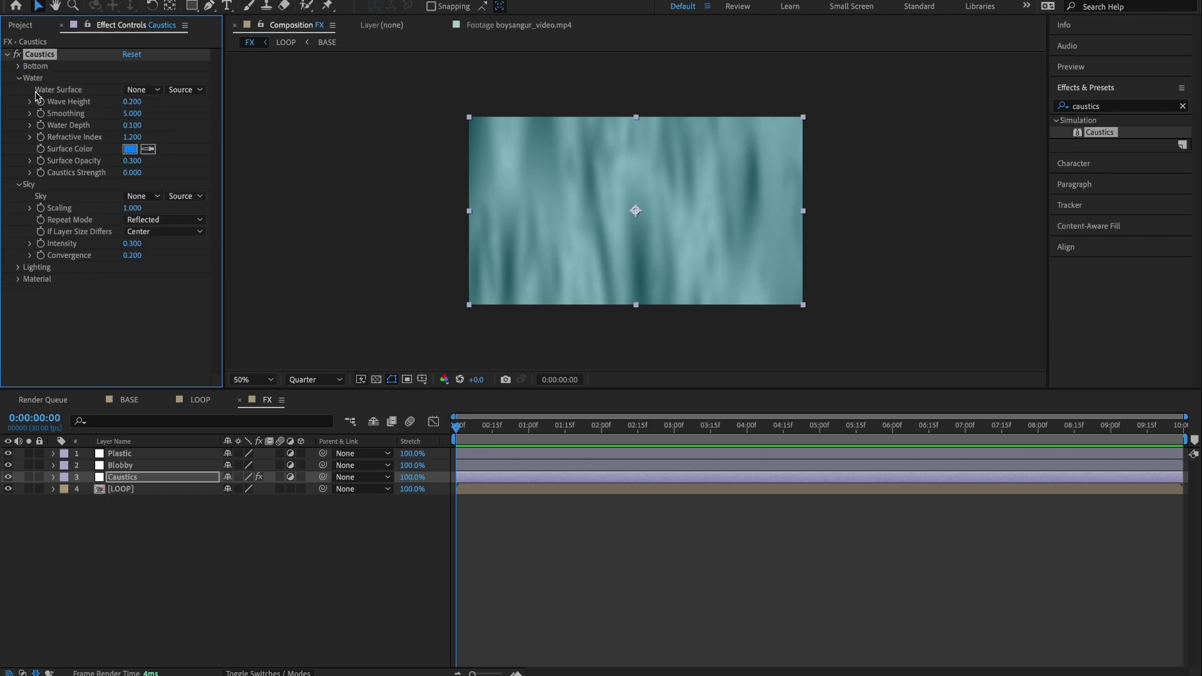
- Set the Caustics Water Surface to 4. LOOP, with a Wave Height of 0.150 and Smoothing of 12
{"action": "left_click", "coordinate": [134, 89]}
{"action": "left_click", "coordinate": [158, 173]}
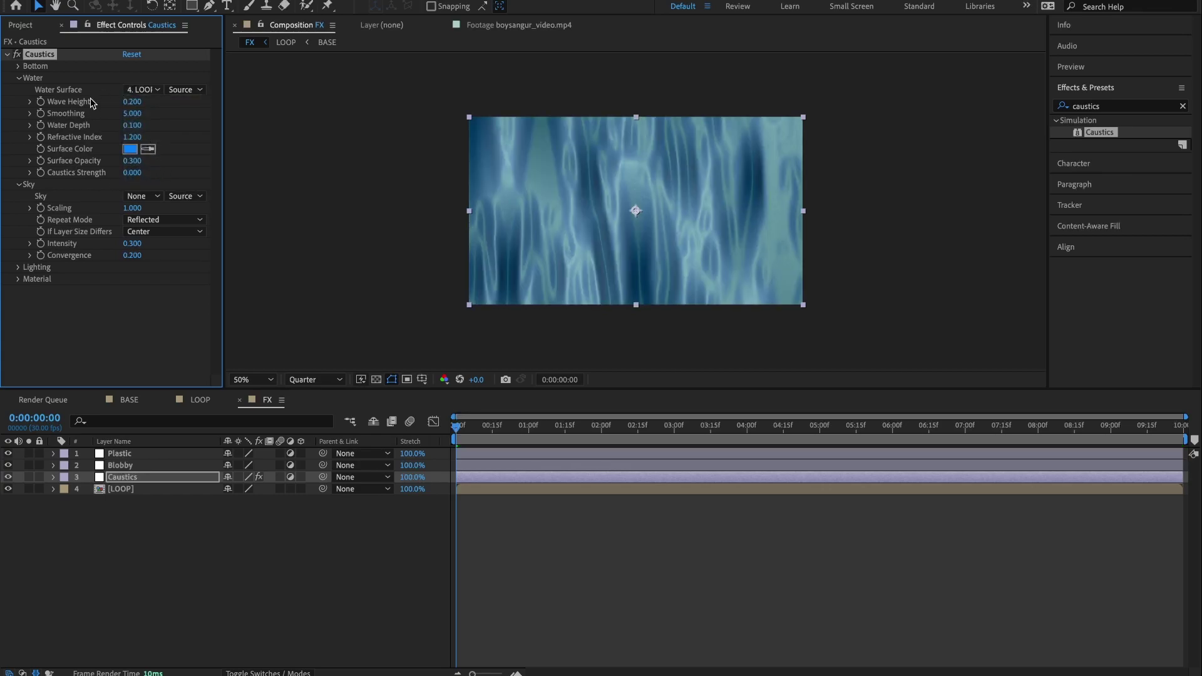
{"action": "left_click", "coordinate": [133, 102]}
{"action": "key", "text": "BackSpace"}
{"action": "type", "text": ".15"}
{"action": "key", "text": "Return"}
{"action": "left_click", "coordinate": [133, 114]}
{"action": "type", "text": "12"}
{"action": "key", "text": "Return"}
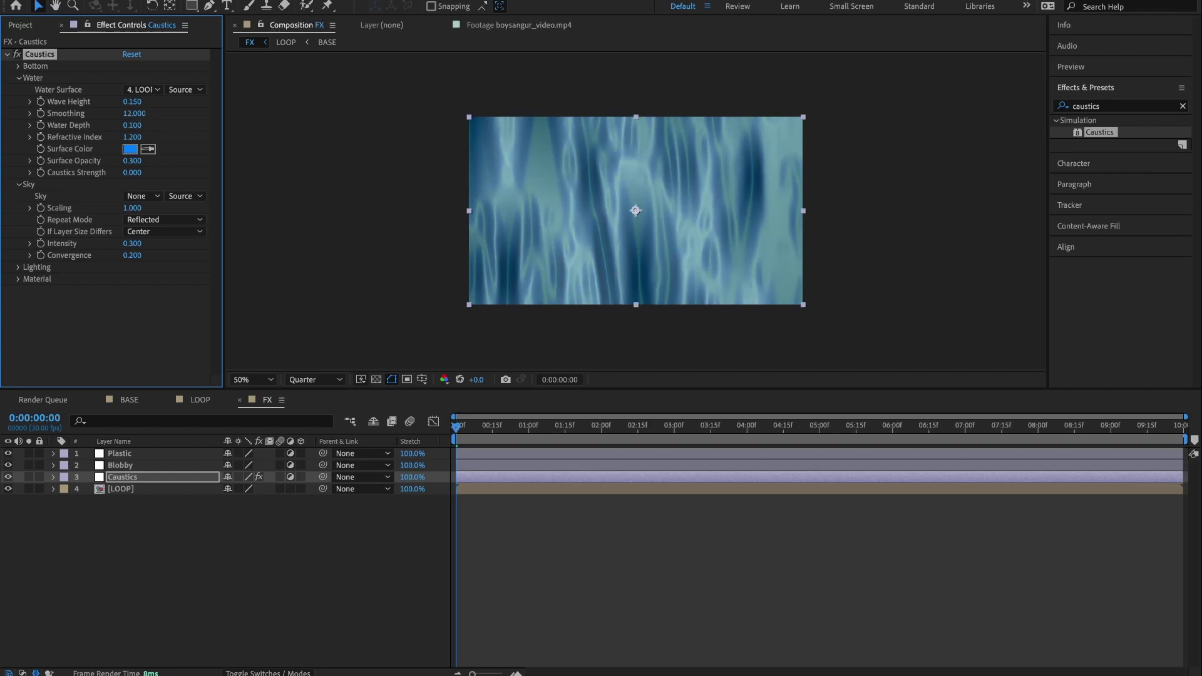
- Set the Caustics Water Depth to 0.510 and the Refractive Index to 1.2
{"action": "left_click", "coordinate": [132, 125]}
{"action": "key", "text": "BackSpace"}
{"action": "type", "text": ".510"}
{"action": "key", "text": "Return"}
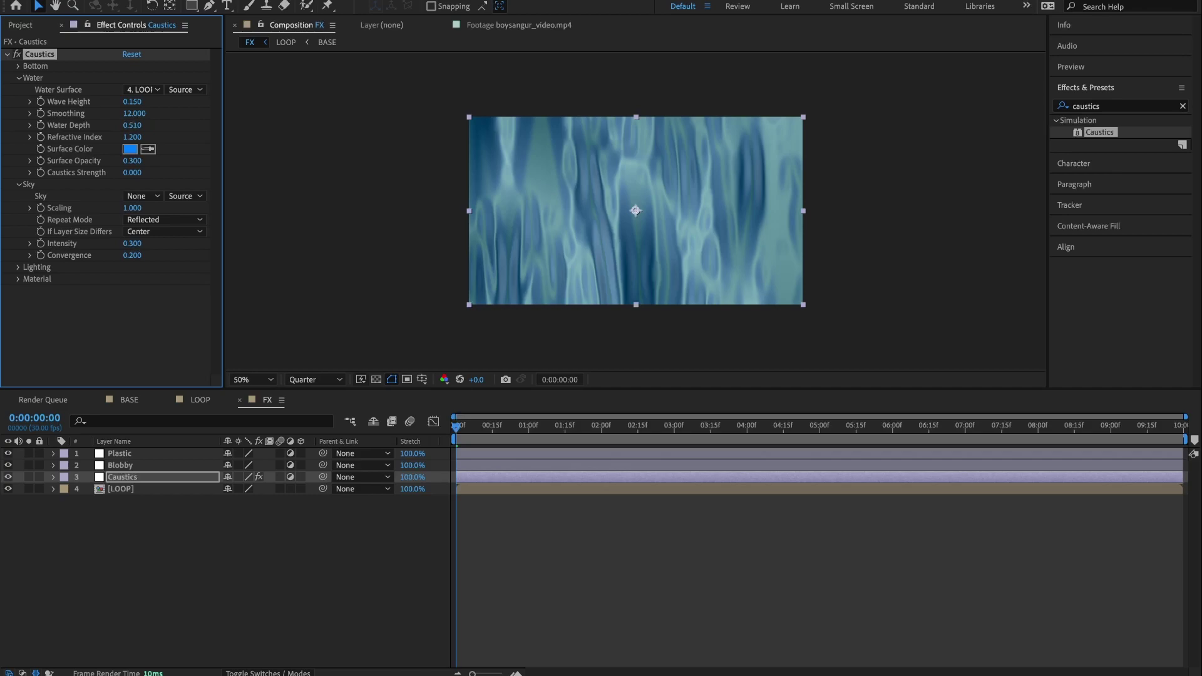
{"action": "left_click", "coordinate": [134, 139]}
{"action": "type", "text": "1.2"}
{"action": "key", "text": "Return"}
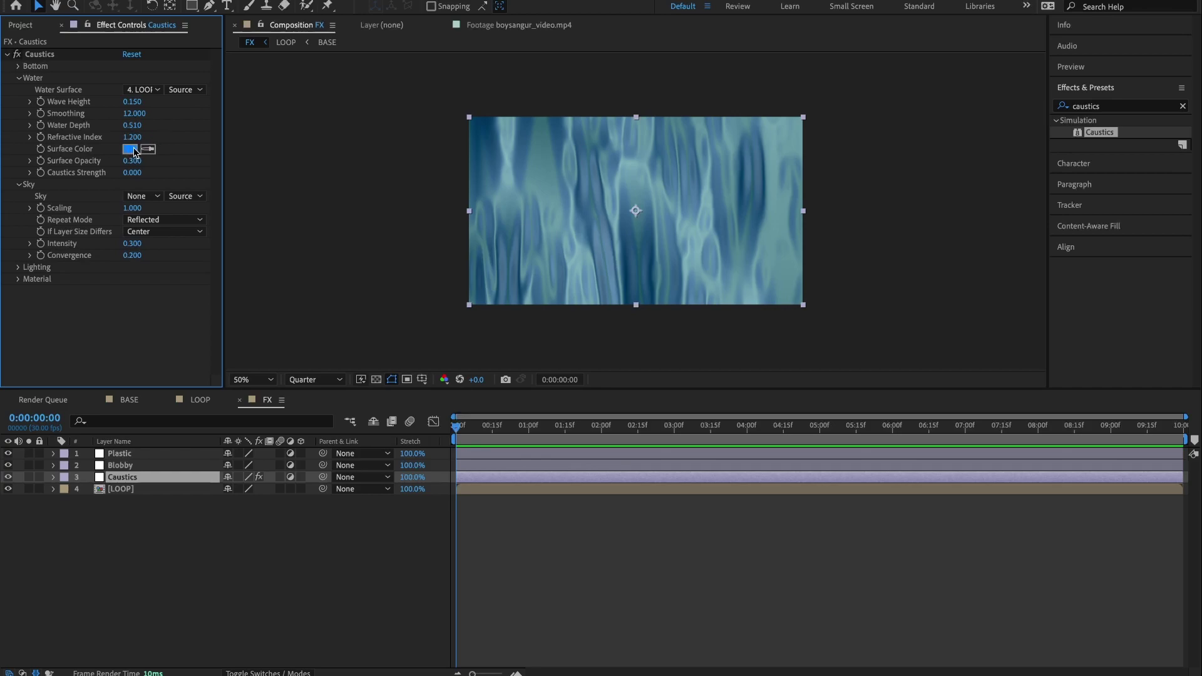
- Change the Caustics water Surface Color to black (000000)
{"action": "left_click", "coordinate": [133, 148]}
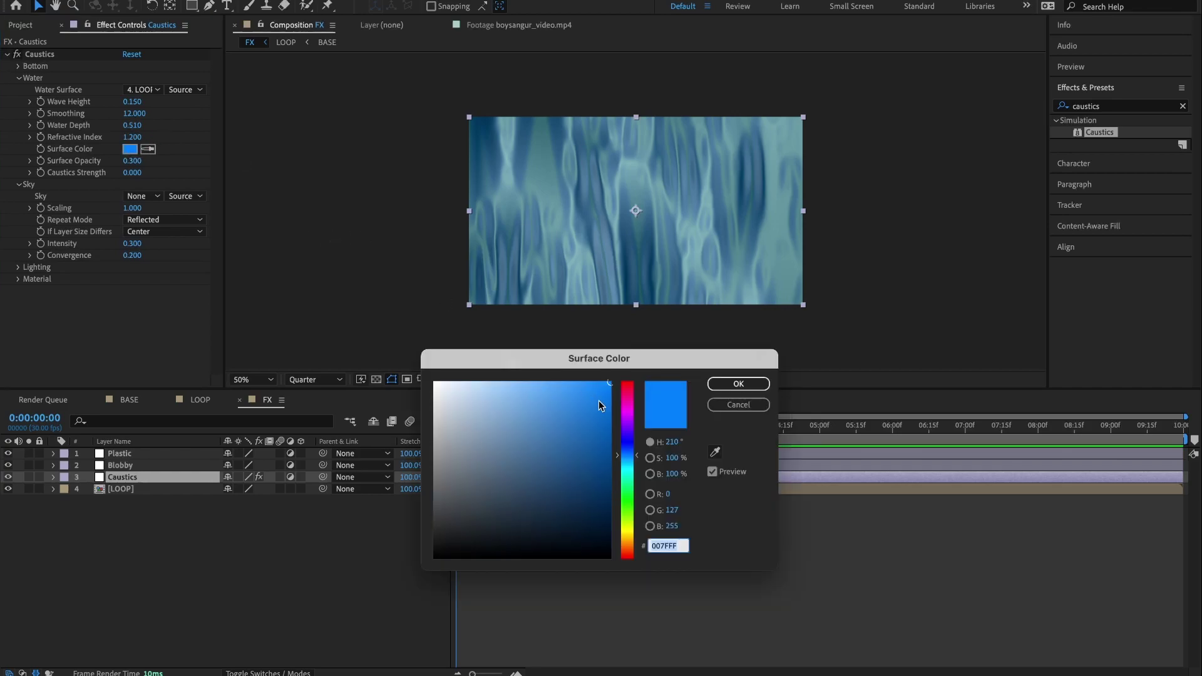
{"action": "left_click_drag", "start_coordinate": [517, 455], "coordinate": [389, 606]}
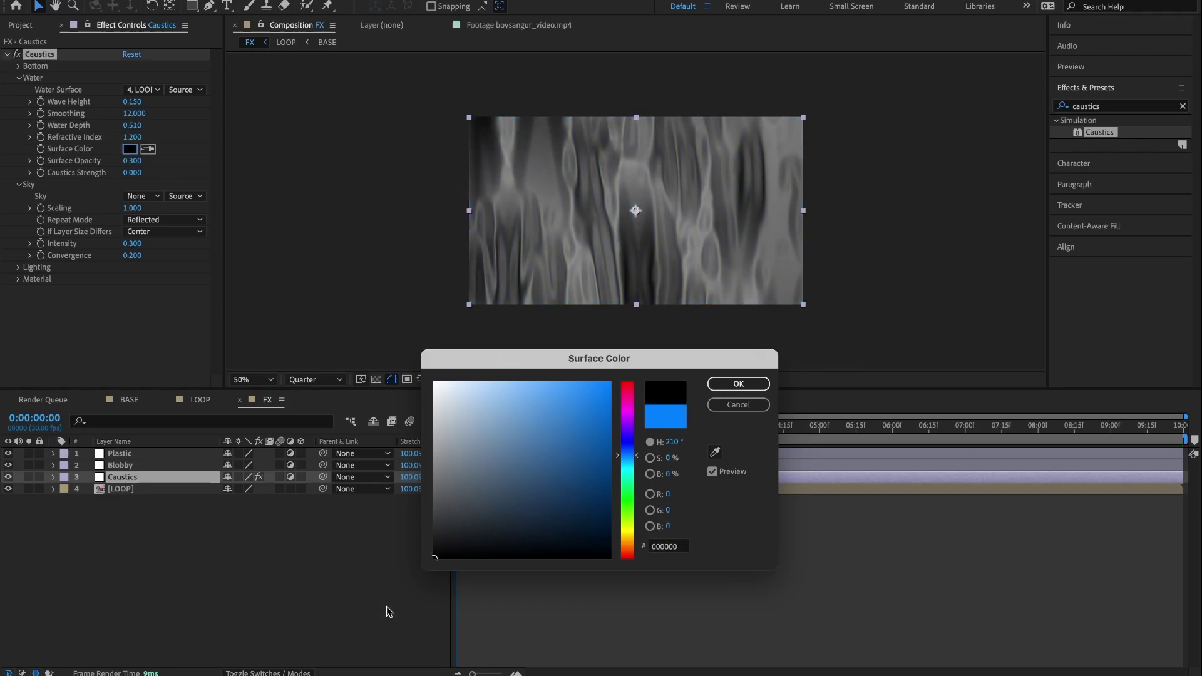
{"action": "left_click", "coordinate": [739, 385]}
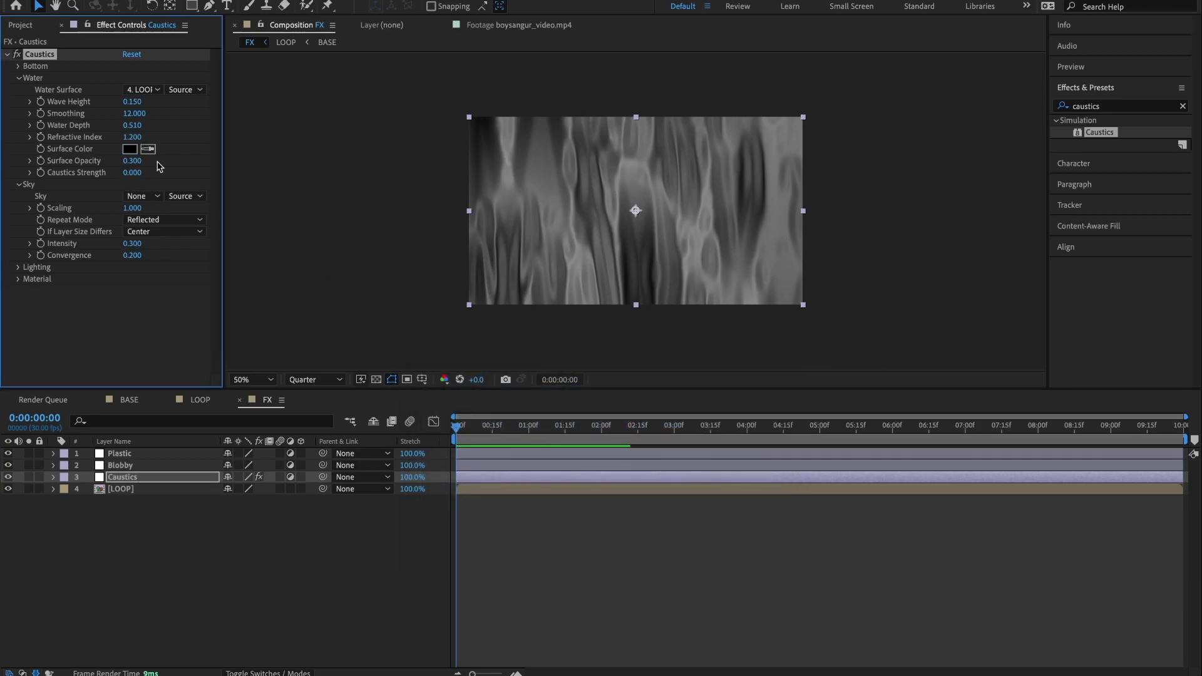
- Set the water Surface Opacity to 0.500 and Caustics Strength to 0.010, and collapse the Water settings group
{"action": "left_click", "coordinate": [126, 160]}
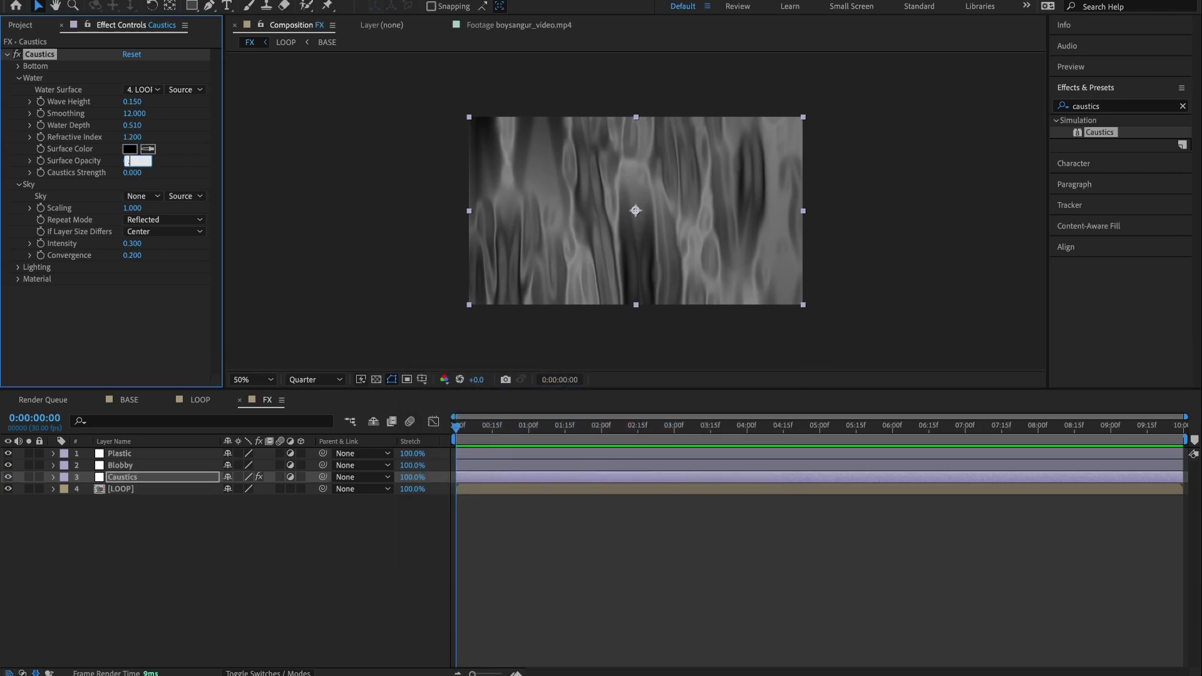
{"action": "key", "text": "Return"}
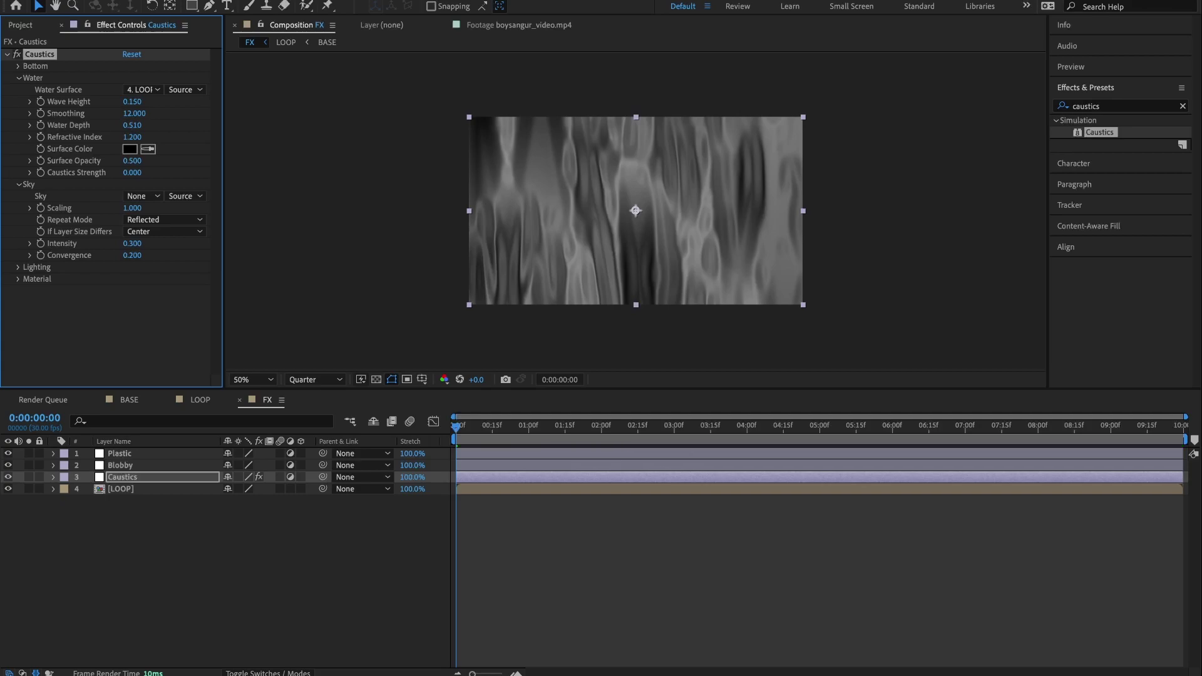
{"action": "left_click", "coordinate": [137, 172]}
{"action": "type", "text": ".01"}
{"action": "key", "text": "Return"}
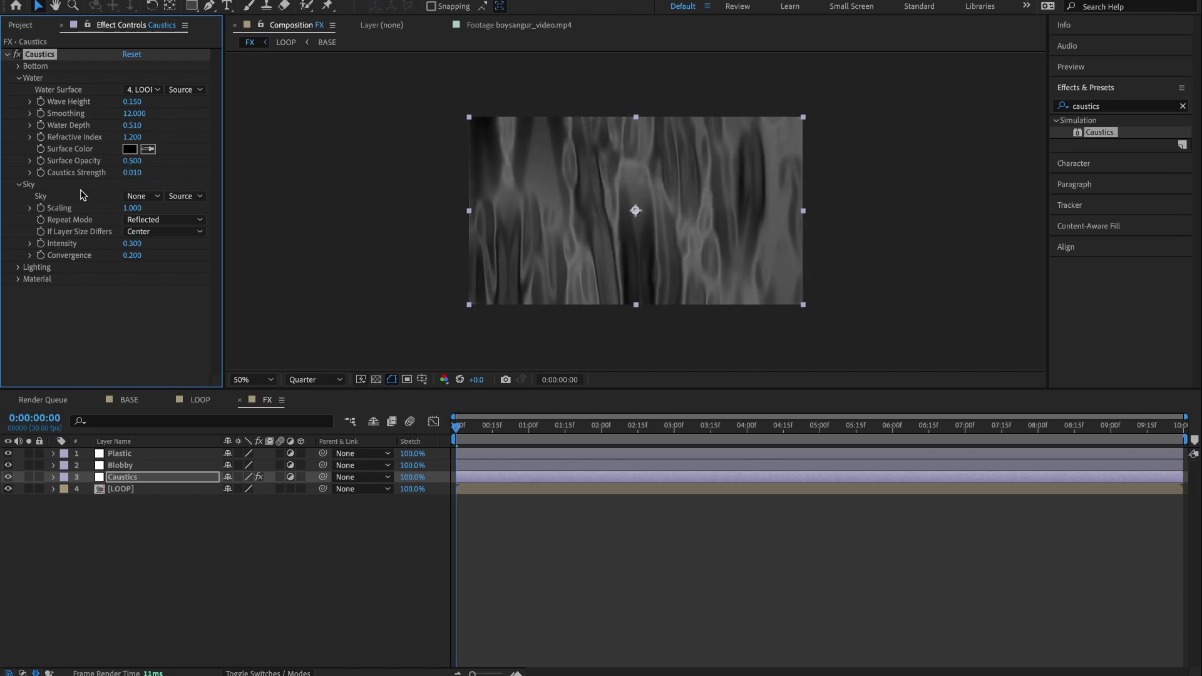
{"action": "left_click", "coordinate": [18, 78]}
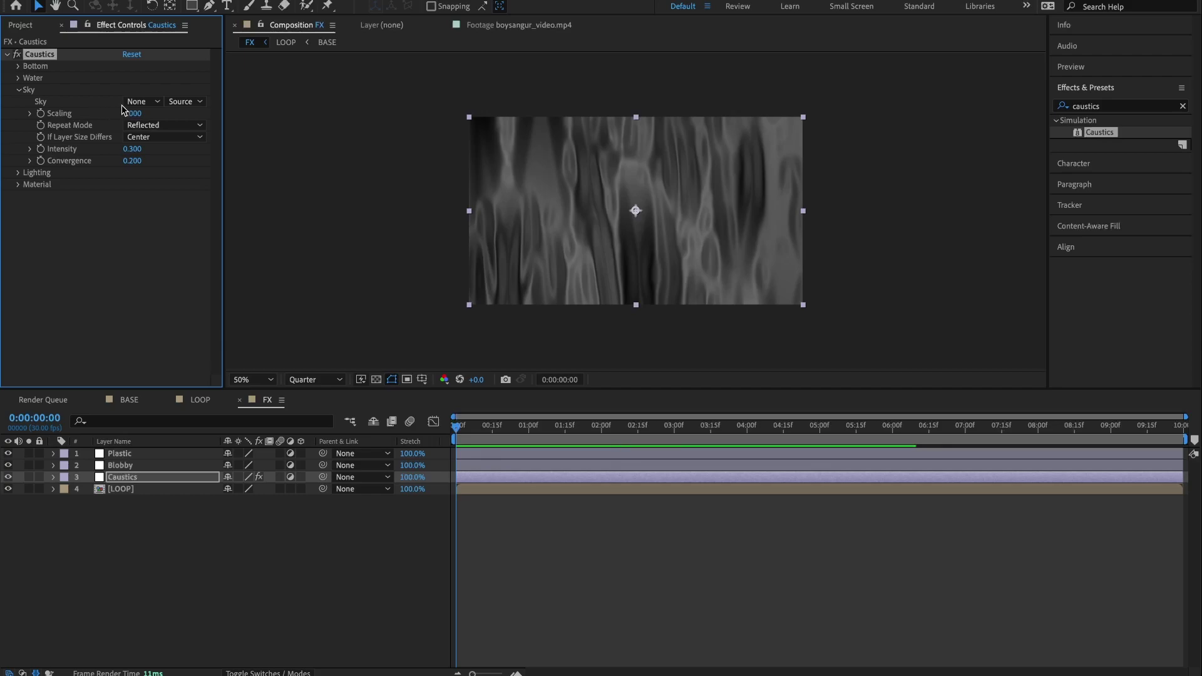
- Set the Caustics Sky layer to 4. LOOP with a Scaling of 0.680
{"action": "left_click", "coordinate": [143, 102]}
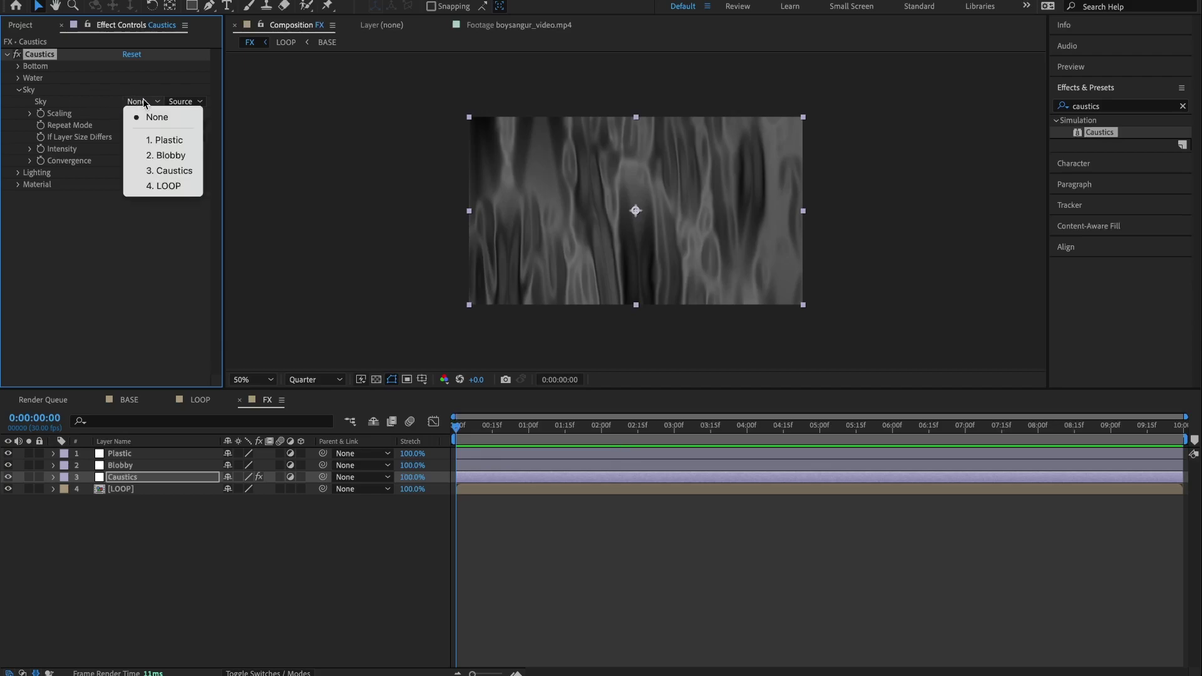
{"action": "left_click", "coordinate": [164, 186]}
{"action": "left_click", "coordinate": [132, 114]}
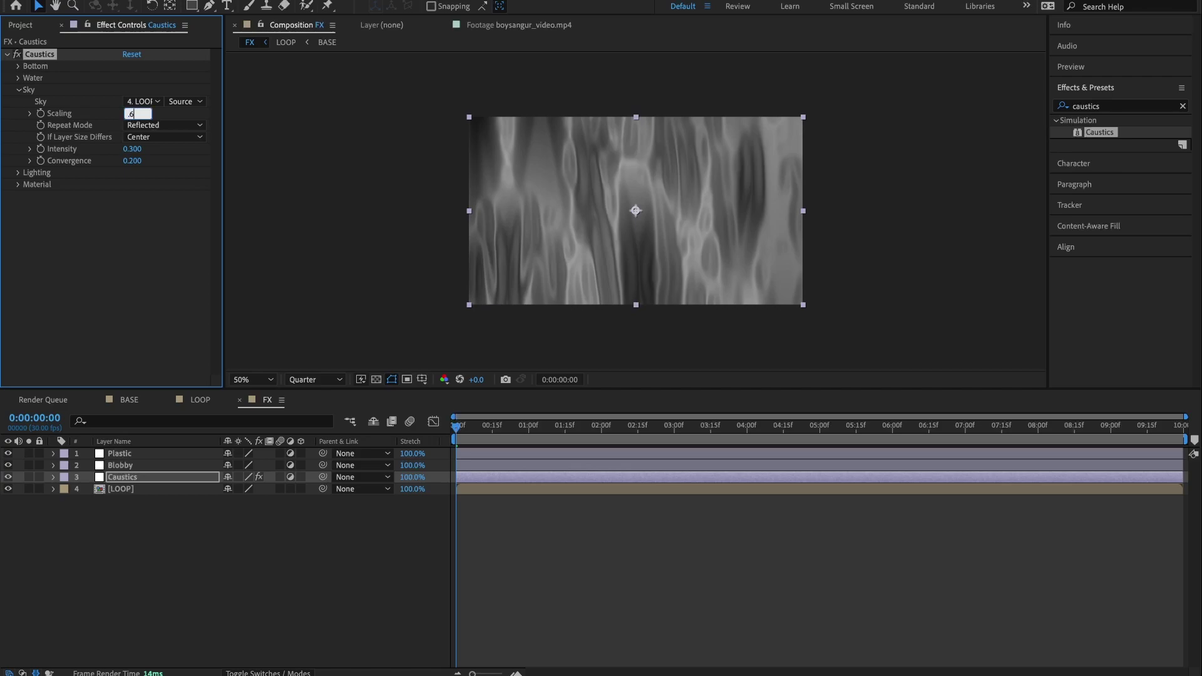
{"action": "key", "text": "Return"}
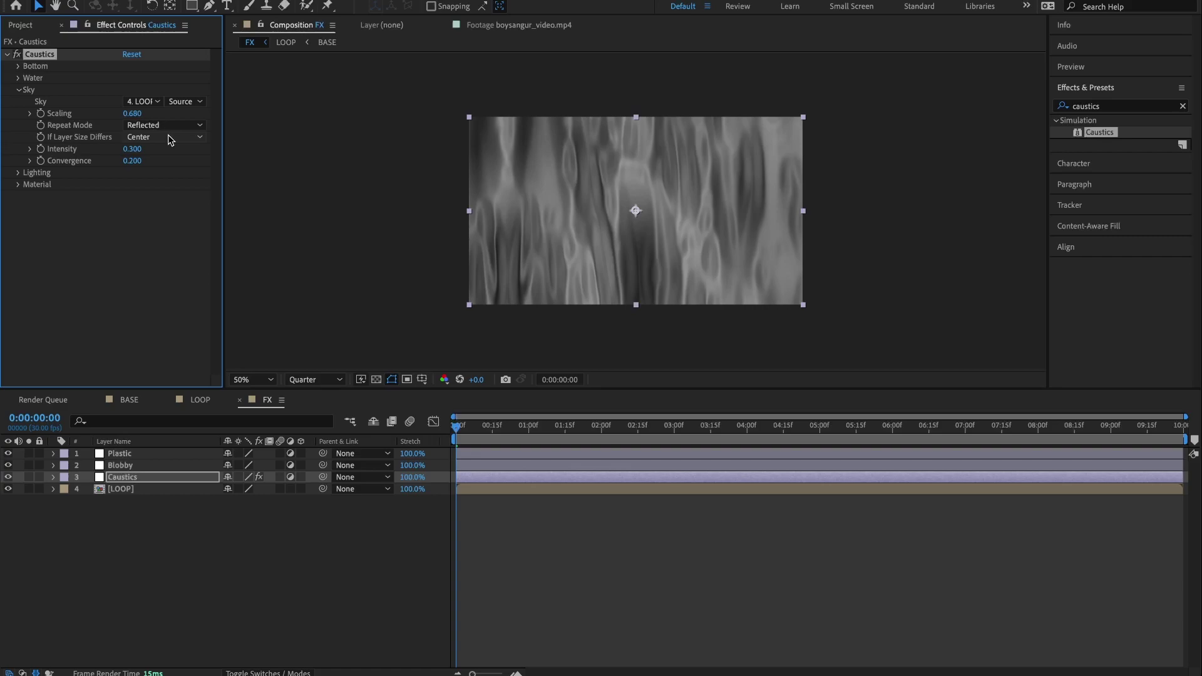
- Set the Sky Intensity to 0.08 and collapse the Sky settings group
{"action": "left_click", "coordinate": [132, 149]}
{"action": "type", "text": "0.3"}
{"action": "type", "text": ".08"}
{"action": "key", "text": "Return"}
{"action": "left_click", "coordinate": [19, 90]}
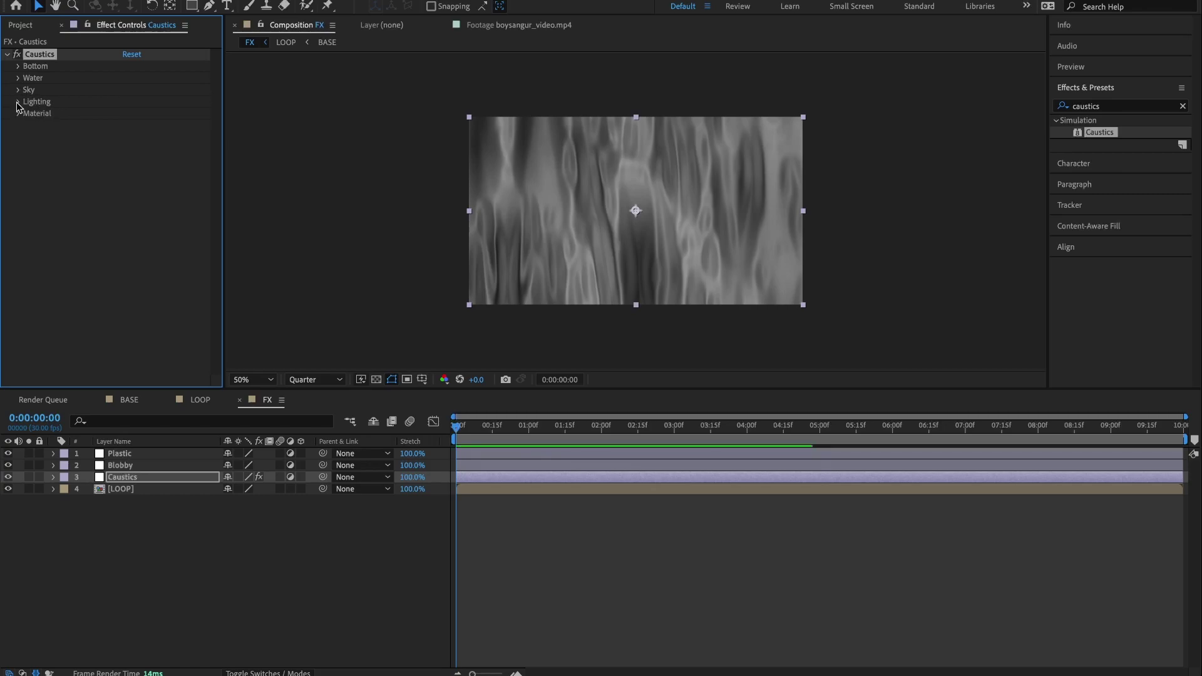
- Set the Caustics Light Intensity to 0.11 and collapse the Lighting settings group
{"action": "left_click", "coordinate": [18, 101]}
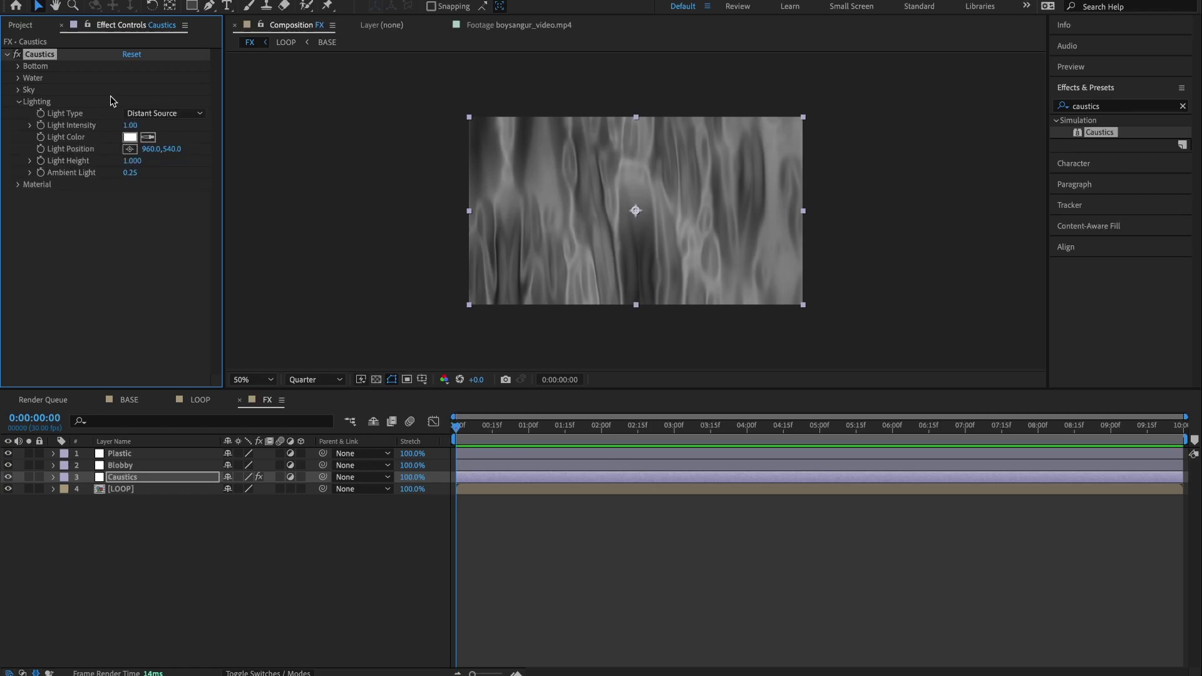
{"action": "left_click", "coordinate": [128, 125]}
{"action": "type", "text": ".11"}
{"action": "key", "text": "Return"}
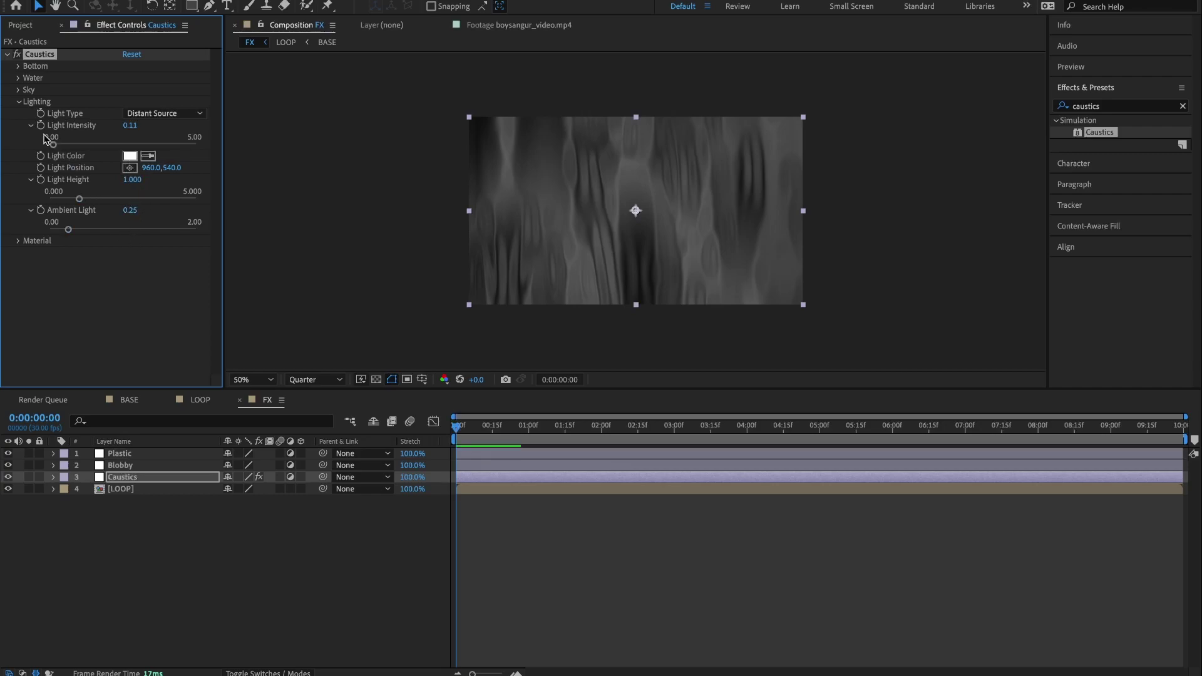
{"action": "left_click", "coordinate": [18, 102]}
- Set the Caustics material's Highlight Sharpness to 28.50 and collapse the whole Caustics effect
{"action": "left_click", "coordinate": [18, 114]}
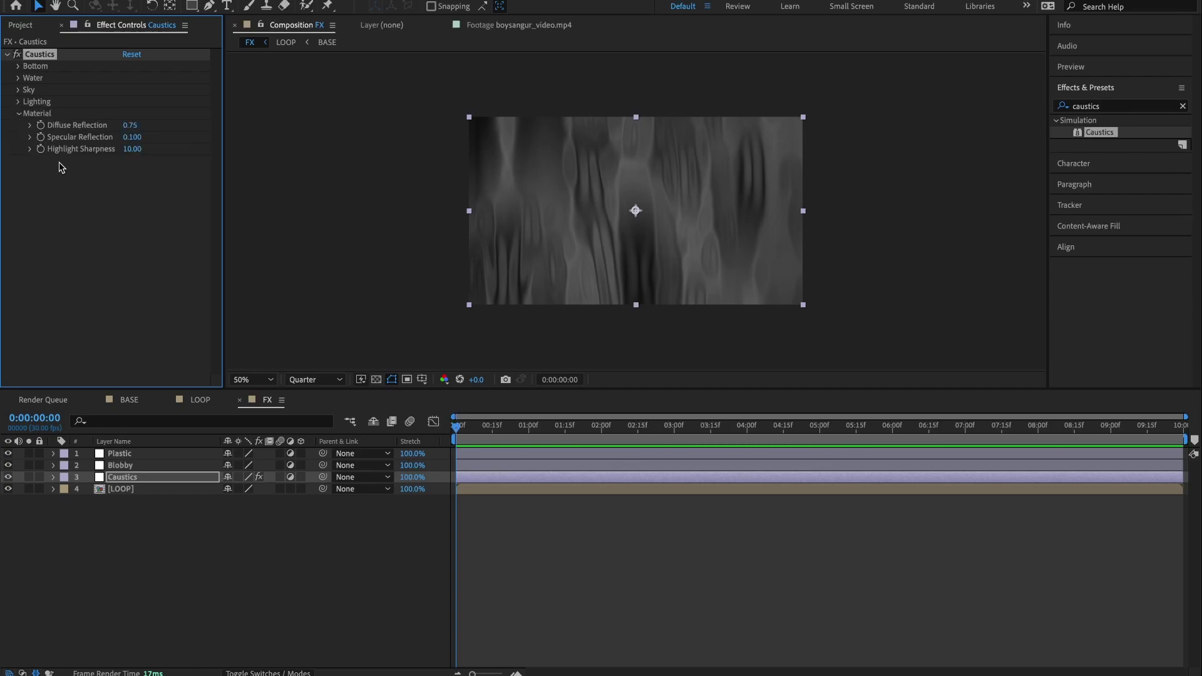
{"action": "left_click", "coordinate": [133, 151]}
{"action": "type", "text": "28.50"}
{"action": "key", "text": "Return"}
{"action": "left_click", "coordinate": [7, 54]}
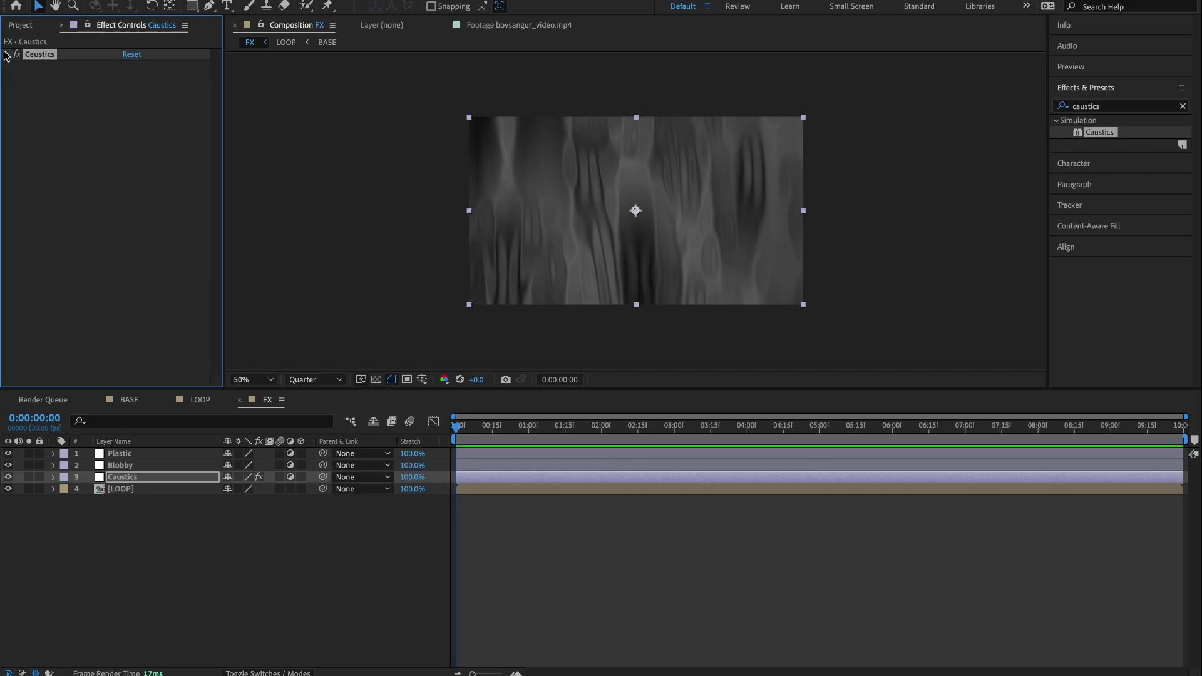
- Find the CC Blobbylize effect and apply it to the Blobby adjustment layer
{"action": "left_click", "coordinate": [122, 466]}
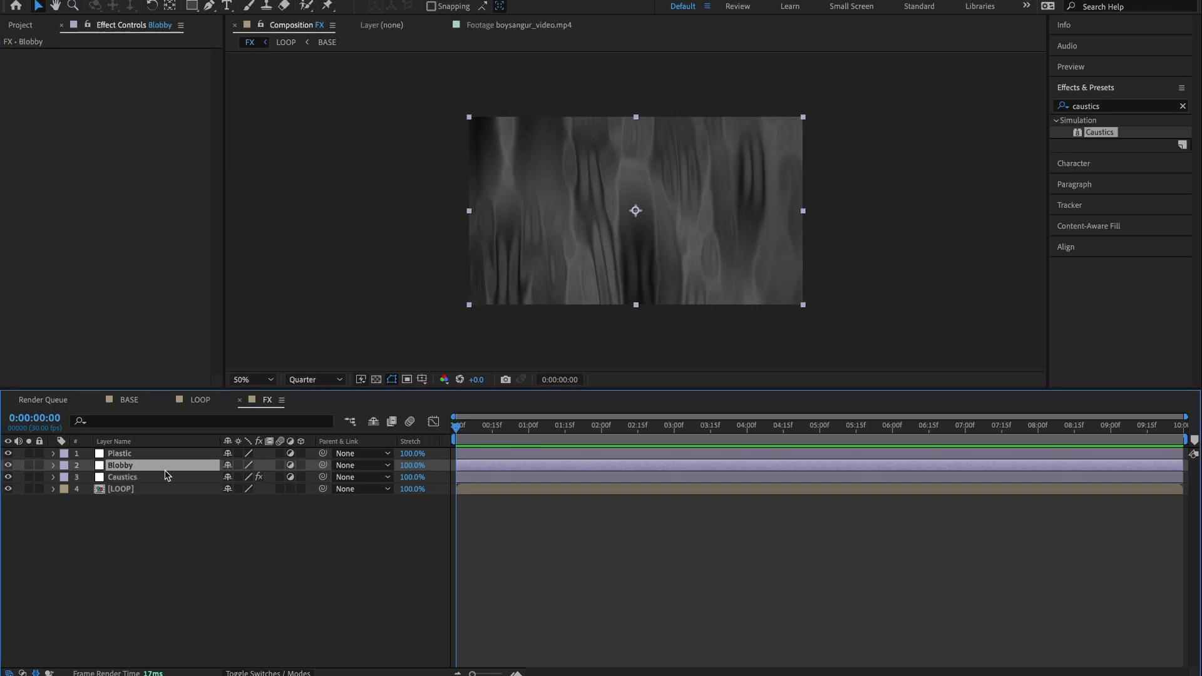
{"action": "left_click", "coordinate": [1099, 107]}
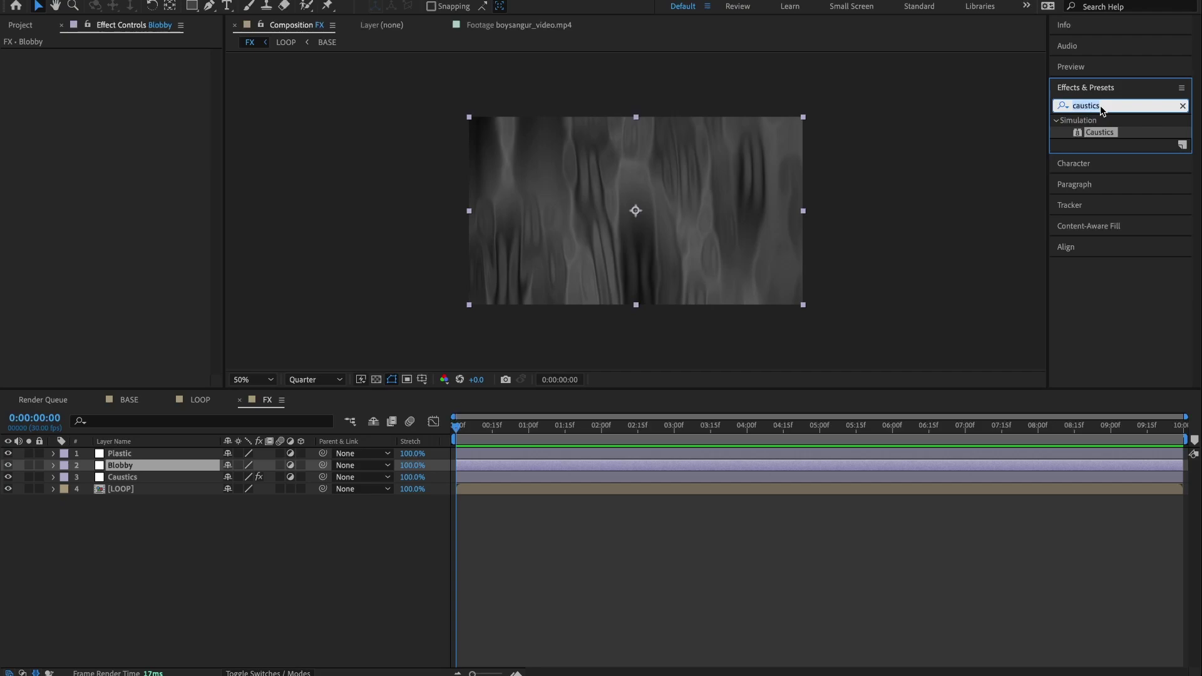
{"action": "type", "text": "blobby"}
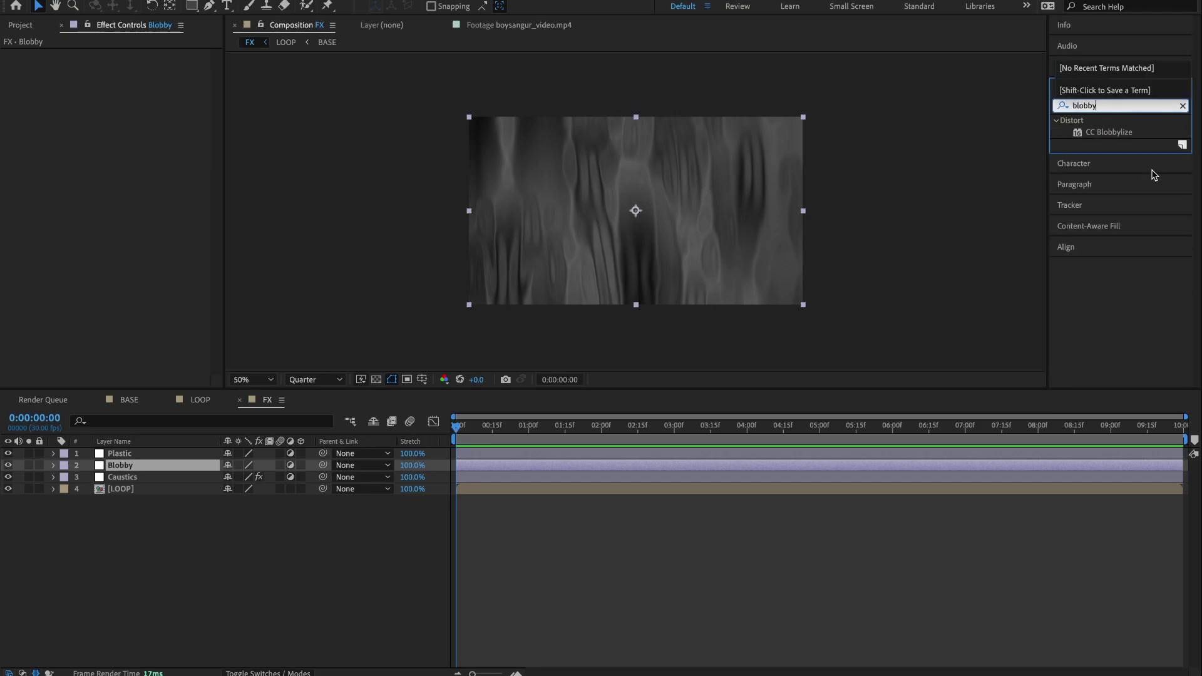
{"action": "left_click", "coordinate": [1111, 130]}
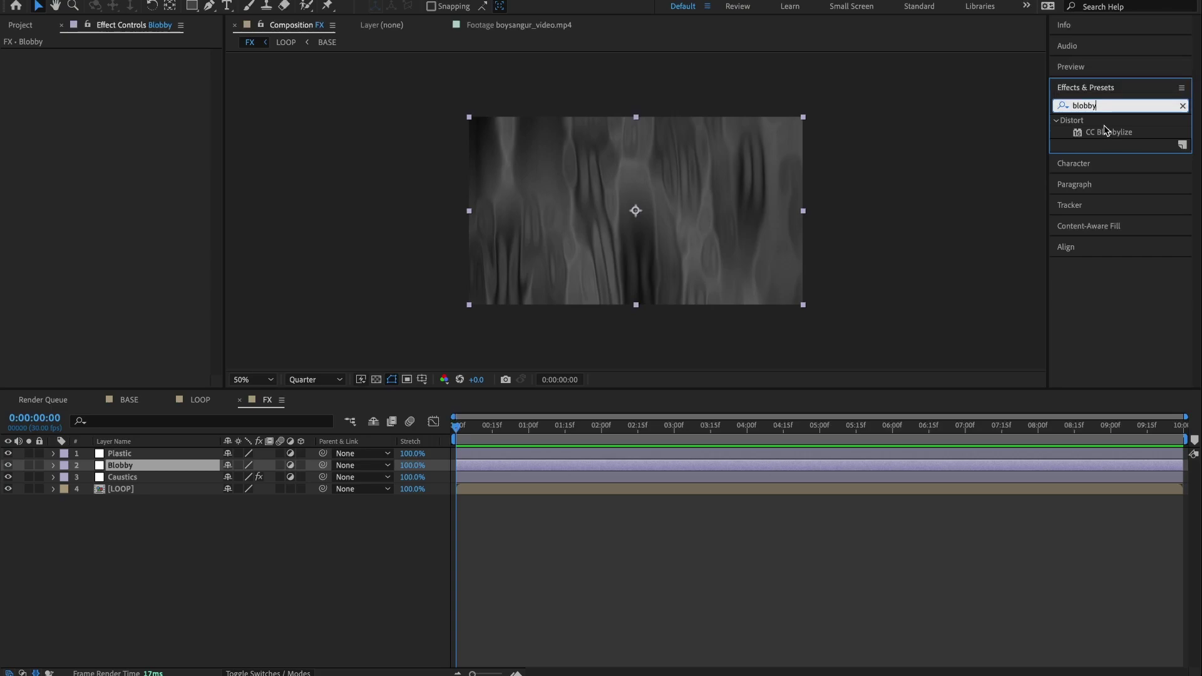
{"action": "double_click", "coordinate": [1112, 130]}
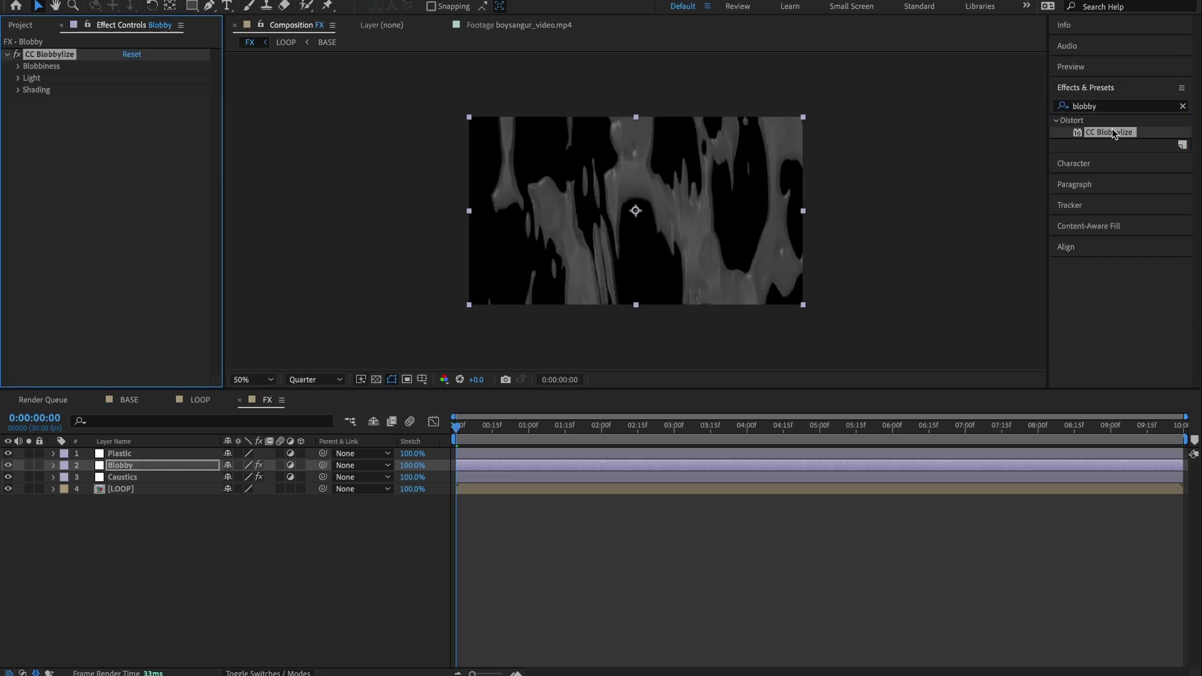
- Set the CC Blobbylize Blob Layer to 4. LOOP and its Softness to 50
{"action": "left_click", "coordinate": [18, 66]}
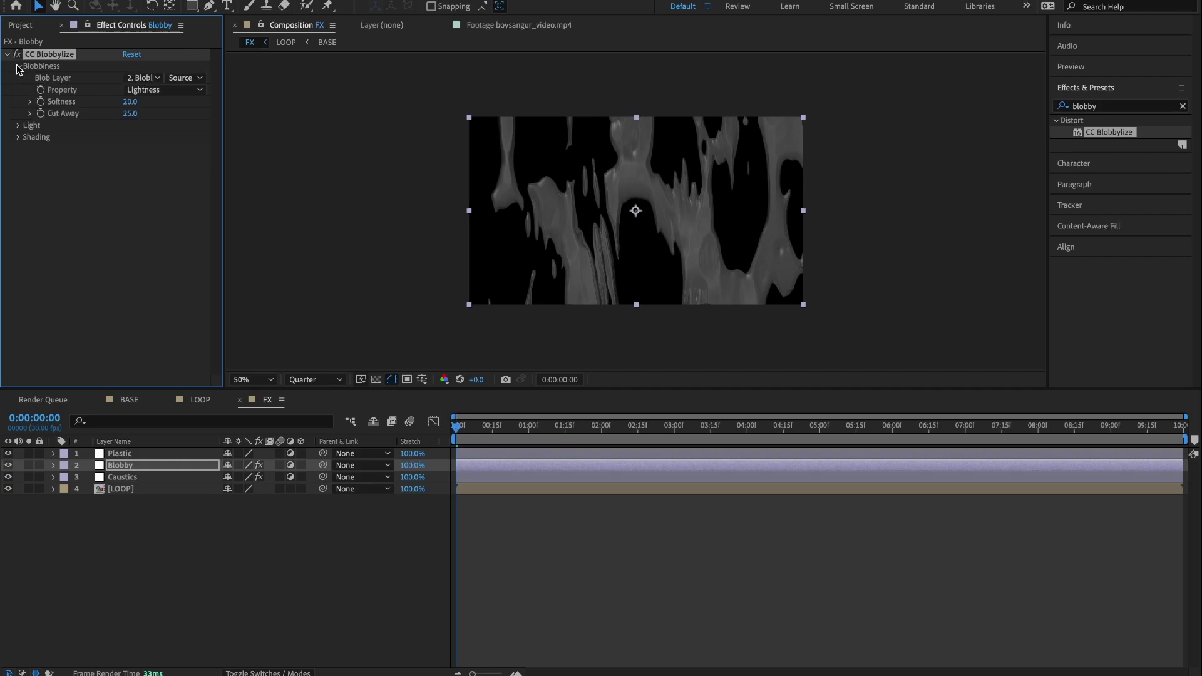
{"action": "left_click", "coordinate": [143, 77]}
{"action": "left_click", "coordinate": [155, 163]}
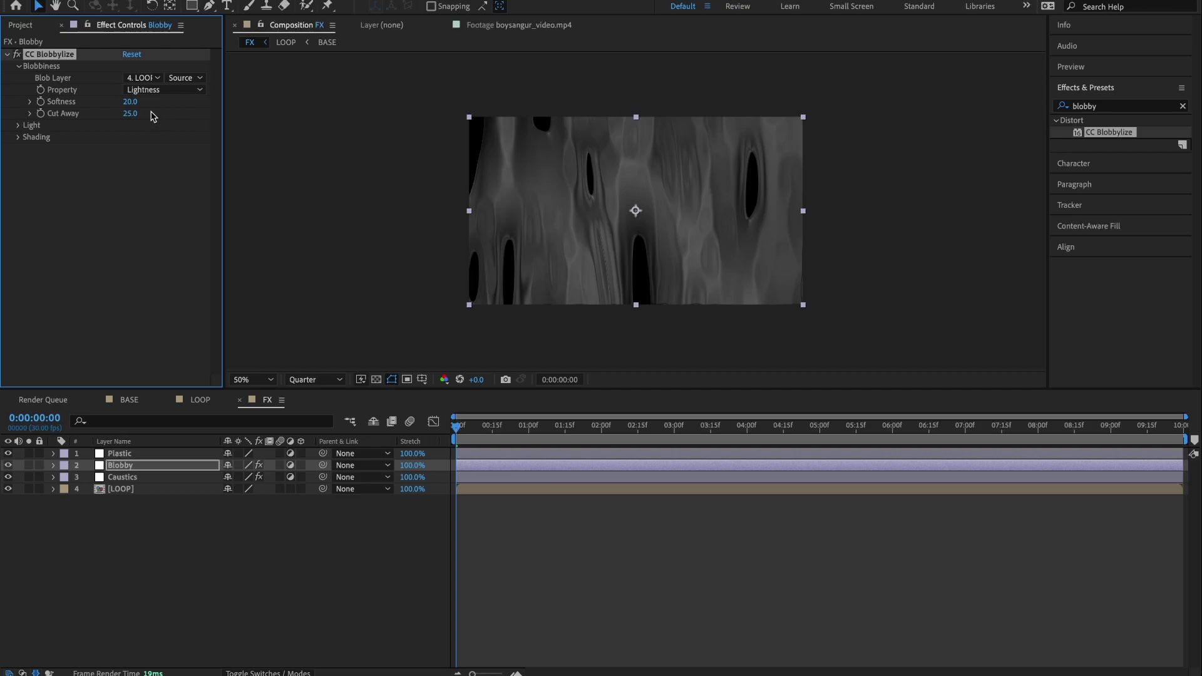
{"action": "left_click", "coordinate": [132, 102]}
{"action": "type", "text": "50"}
{"action": "key", "text": "Return"}
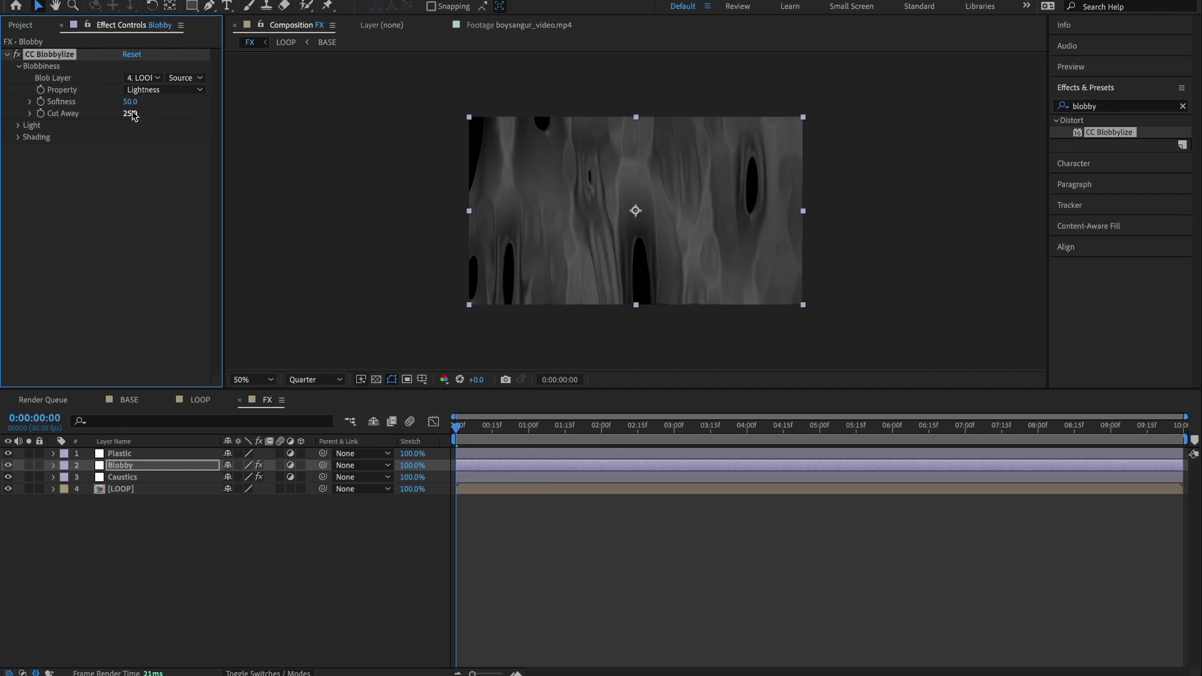
- Set the CC Blobbylize Cut Away to 0 and collapse the Blobbiness settings group
{"action": "left_click", "coordinate": [132, 115]}
{"action": "type", "text": "0"}
{"action": "key", "text": "Return"}
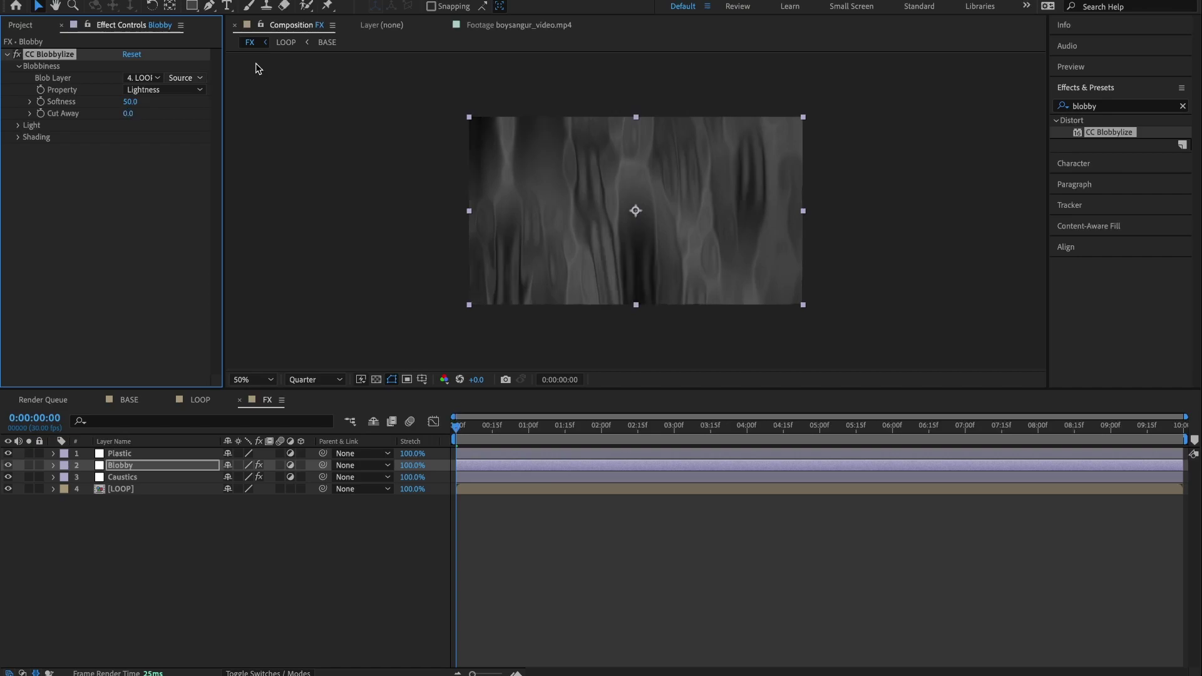
{"action": "left_click", "coordinate": [19, 66]}
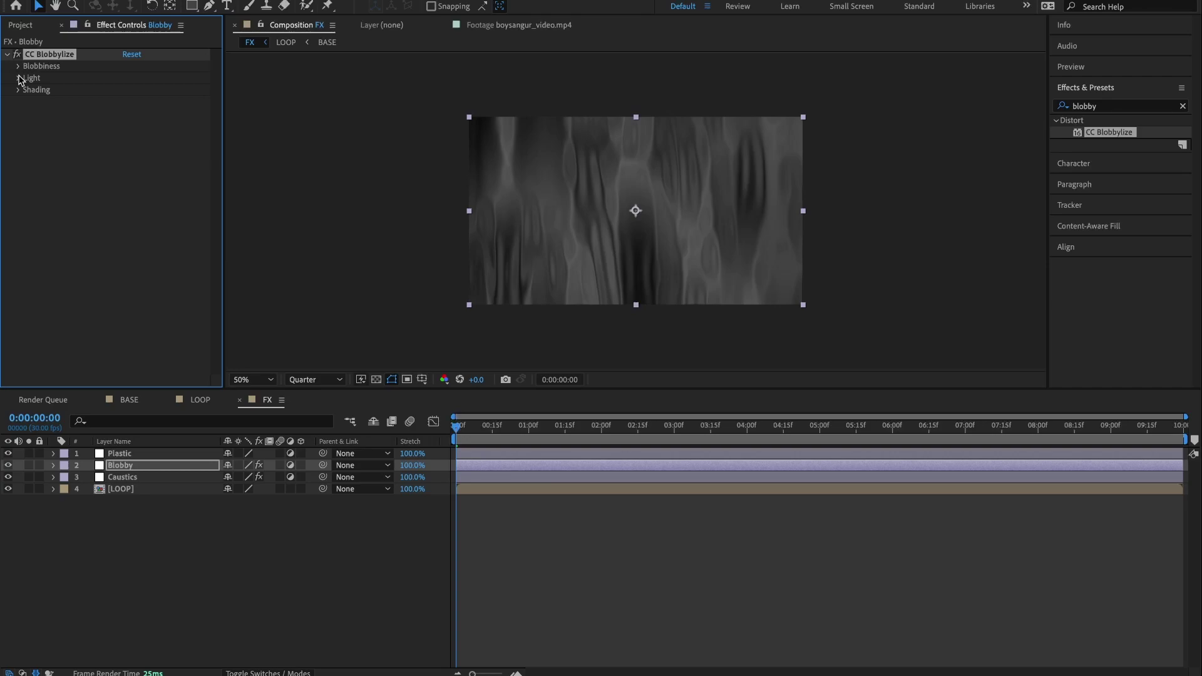
- Set the CC Blobbylize Light Intensity to 200 and Light Height to 87, and review the Shading settings
{"action": "left_click", "coordinate": [19, 78]}
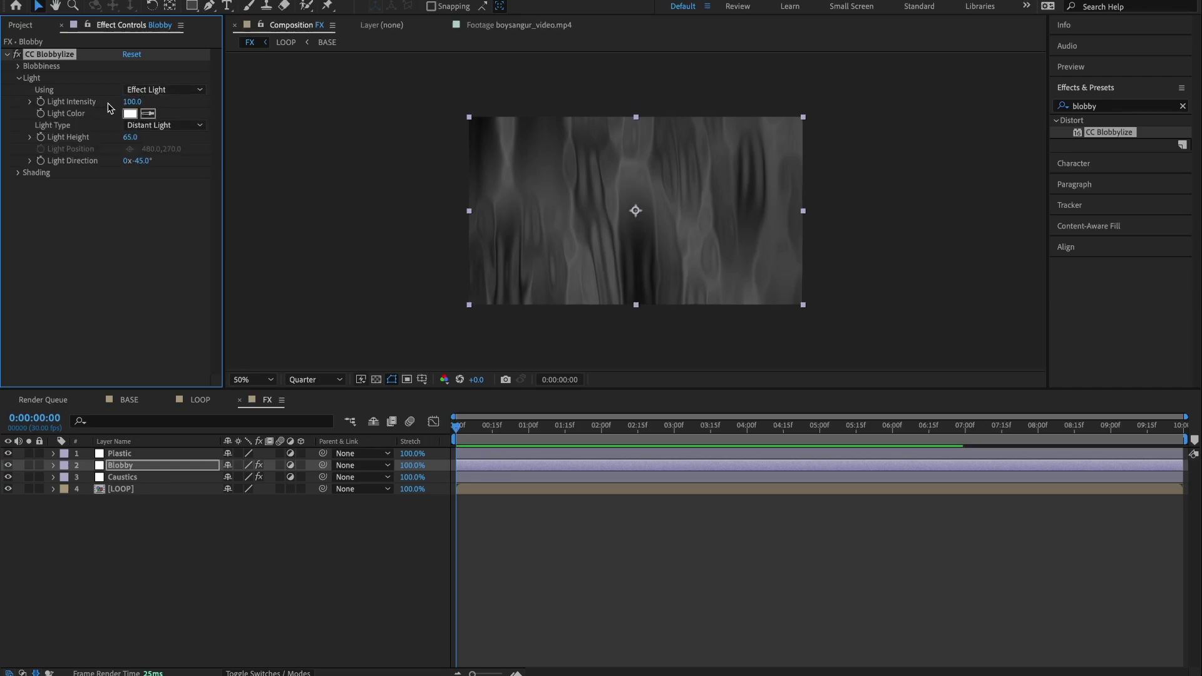
{"action": "left_click", "coordinate": [135, 102]}
{"action": "type", "text": "200"}
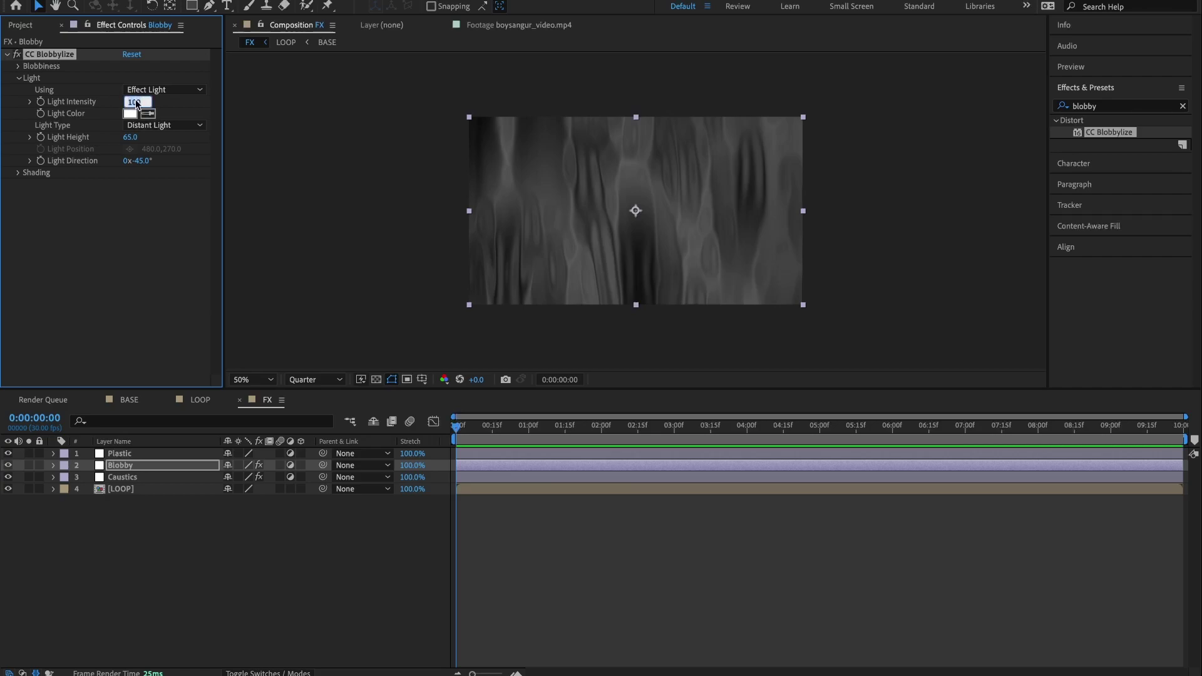
{"action": "key", "text": "Return"}
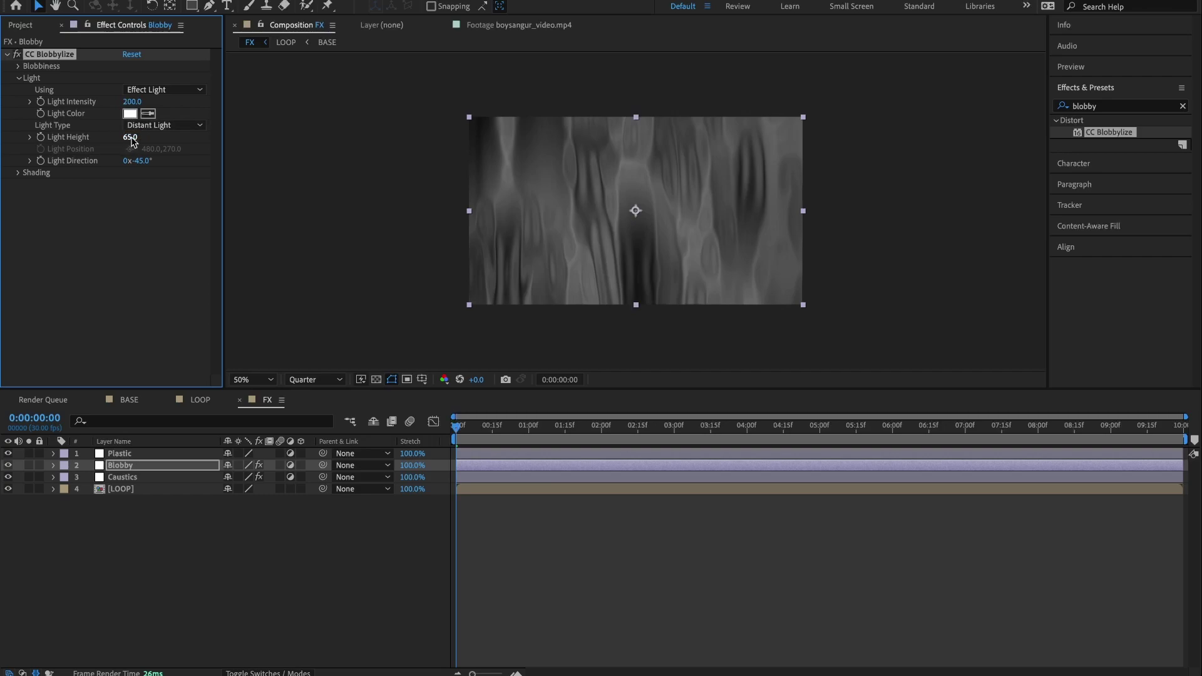
{"action": "left_click", "coordinate": [131, 137]}
{"action": "type", "text": "3587"}
{"action": "key", "text": "Return"}
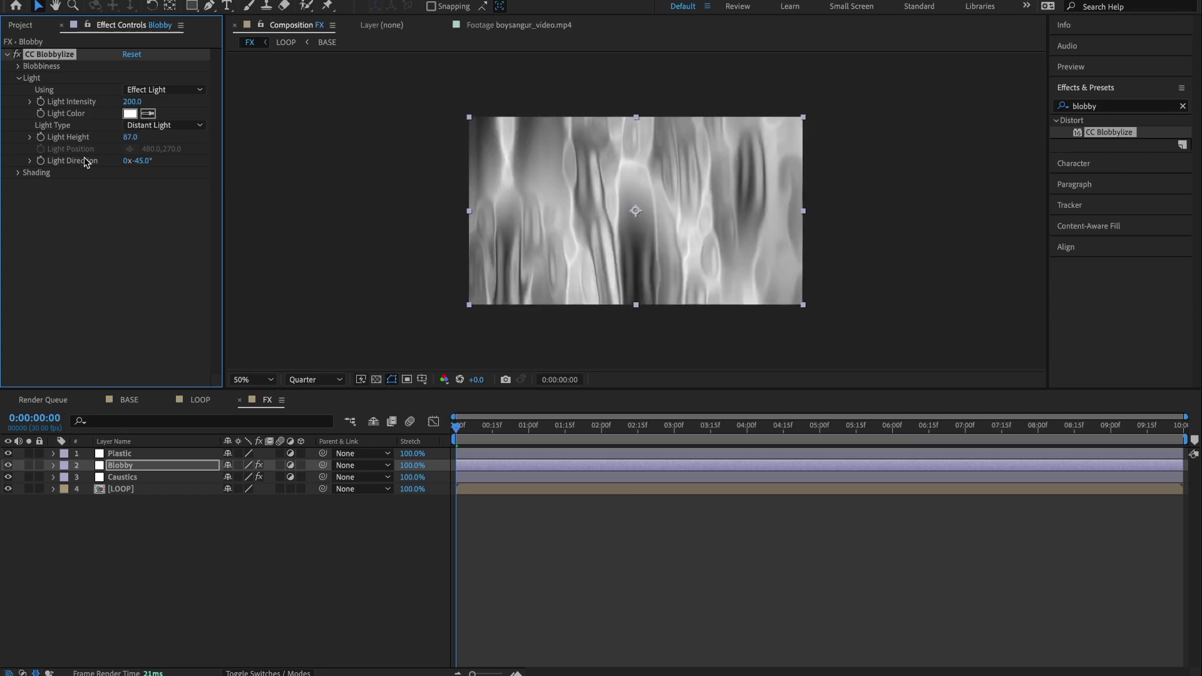
{"action": "left_click", "coordinate": [18, 78]}
{"action": "left_click", "coordinate": [18, 89]}
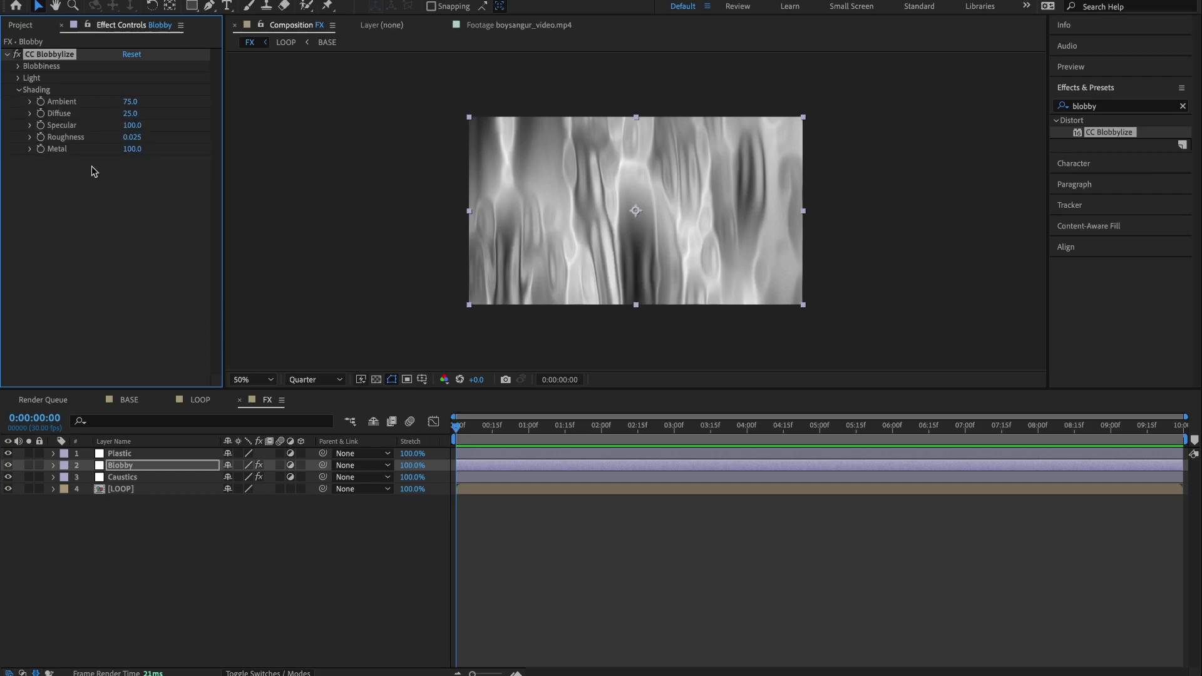
{"action": "left_click", "coordinate": [18, 89]}
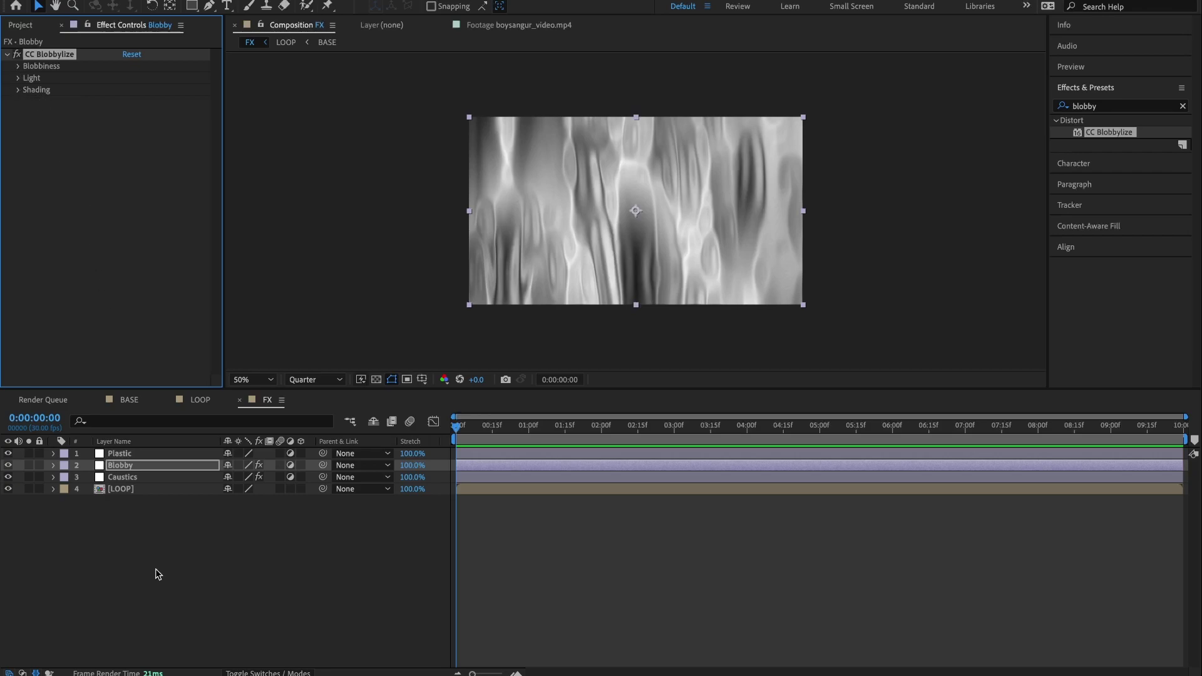
- Find the CC Plastic effect and apply it to the Plastic adjustment layer
{"action": "left_click", "coordinate": [148, 455]}
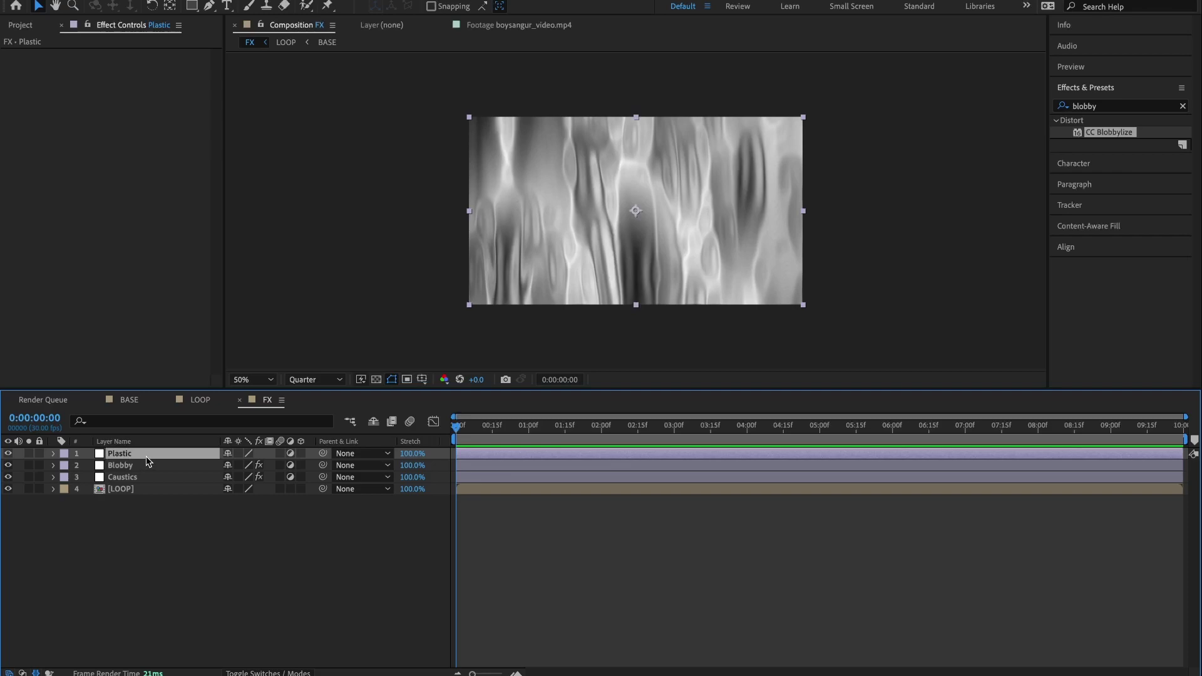
{"action": "left_click", "coordinate": [1100, 105]}
{"action": "type", "text": "plastic"}
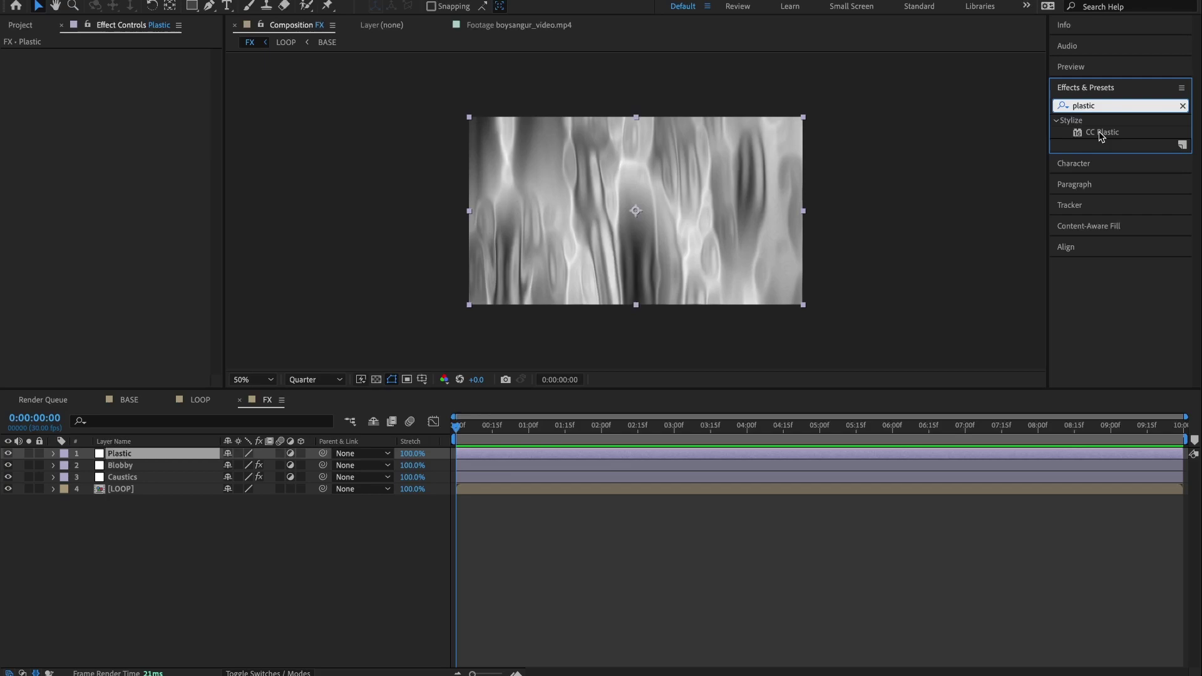
{"action": "double_click", "coordinate": [1099, 133]}
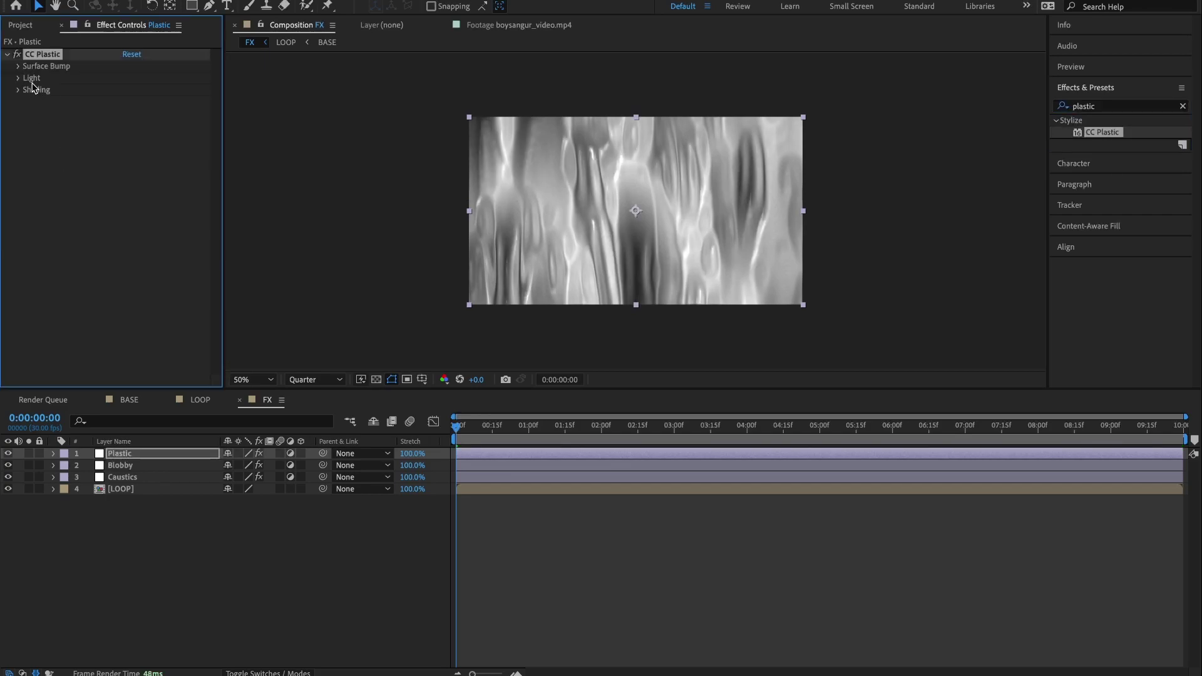
- Set the CC Plastic Surface Bump's Bump Layer to 4. LOOP
{"action": "left_click", "coordinate": [16, 66]}
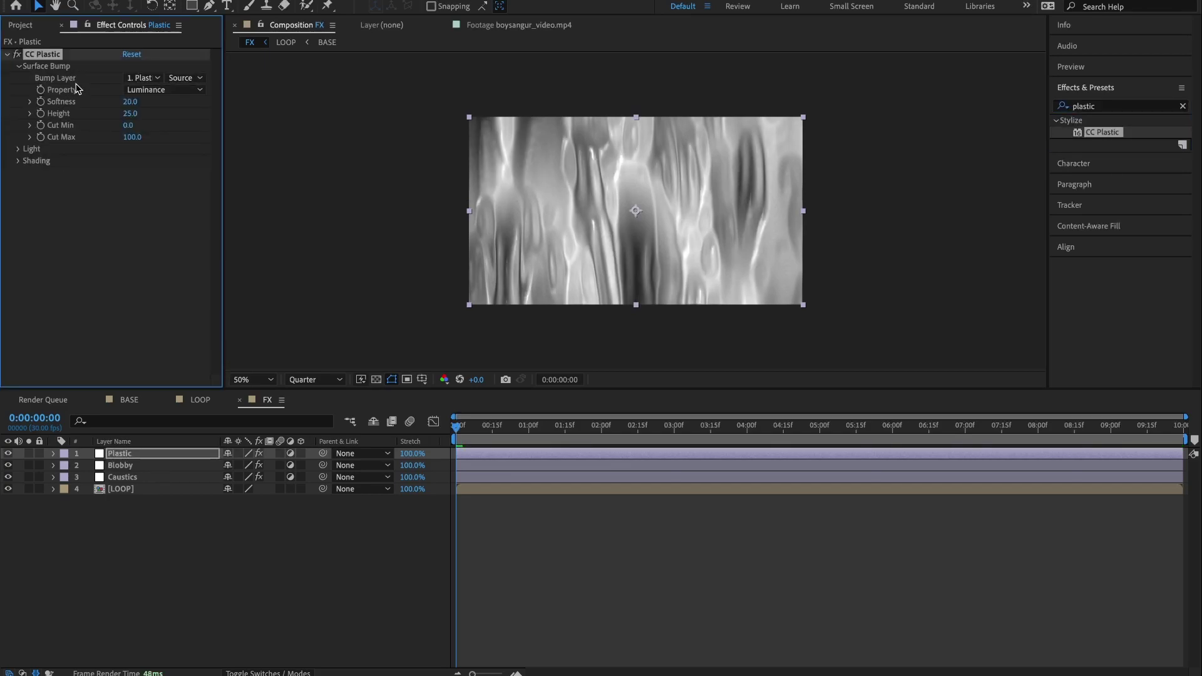
{"action": "left_click", "coordinate": [140, 79]}
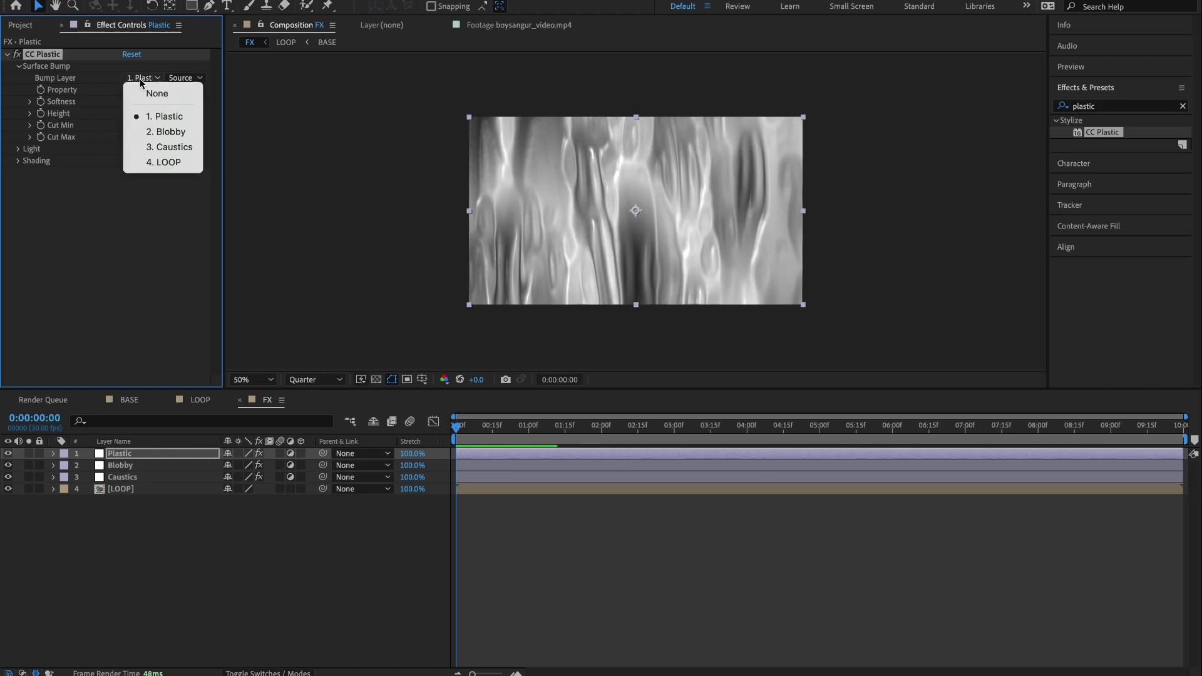
{"action": "left_click", "coordinate": [164, 162]}
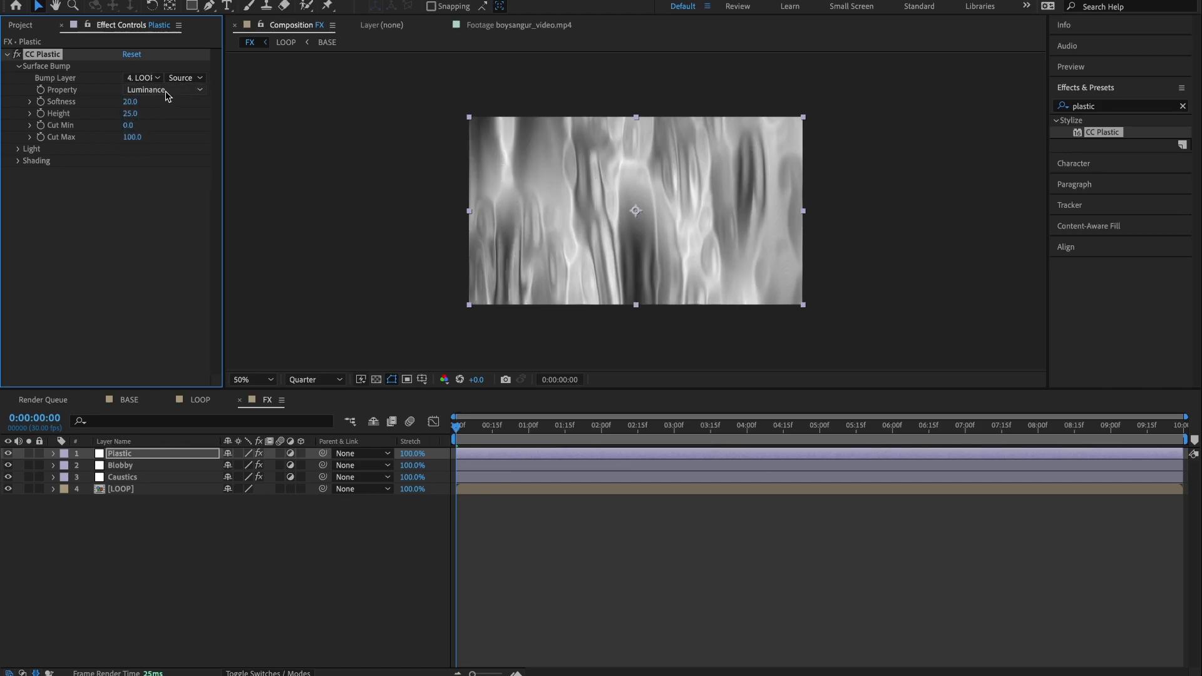
- Set the CC Plastic Surface Bump Softness to 35.9 and Height to 99, and collapse the Surface Bump group
{"action": "left_click", "coordinate": [129, 102]}
{"action": "type", "text": "35.9"}
{"action": "key", "text": "Return"}
{"action": "left_click", "coordinate": [130, 113]}
{"action": "type", "text": "9"}
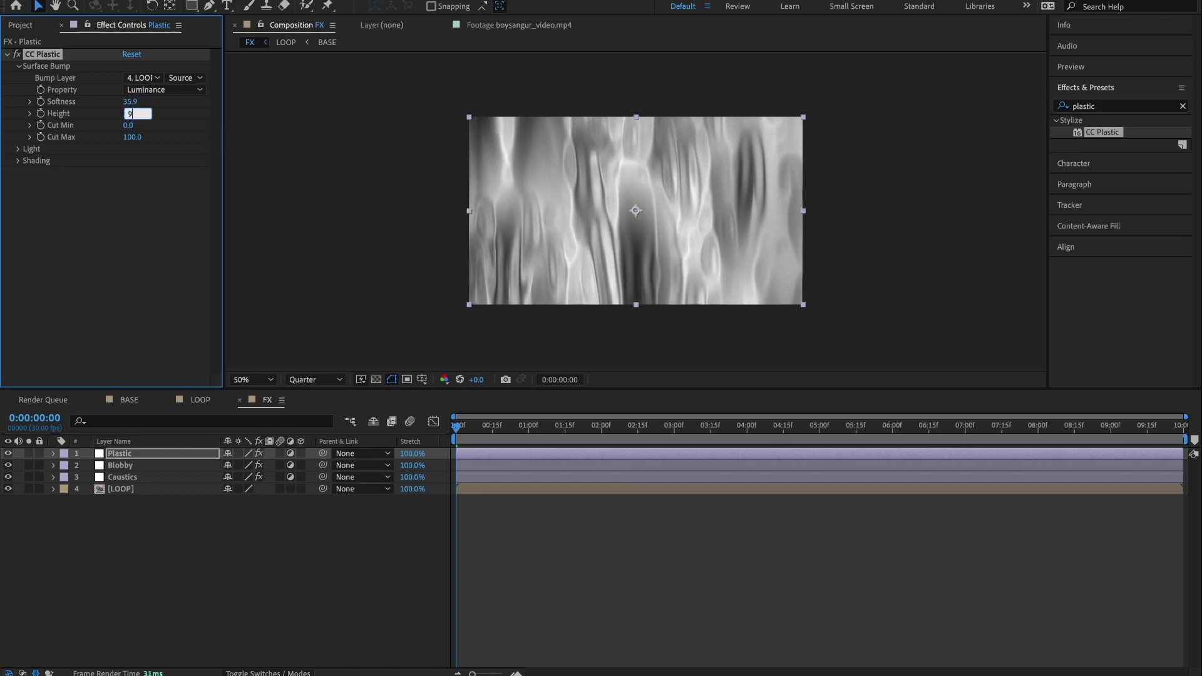
{"action": "type", "text": "9"}
{"action": "key", "text": "Return"}
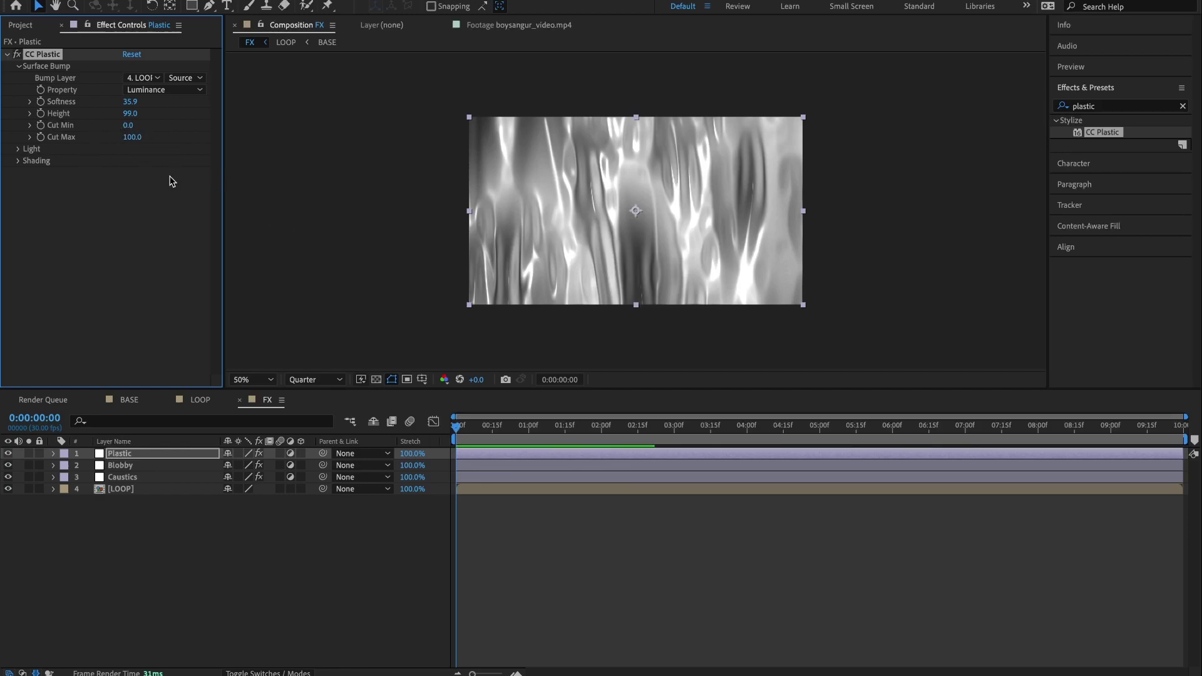
{"action": "left_click", "coordinate": [19, 66]}
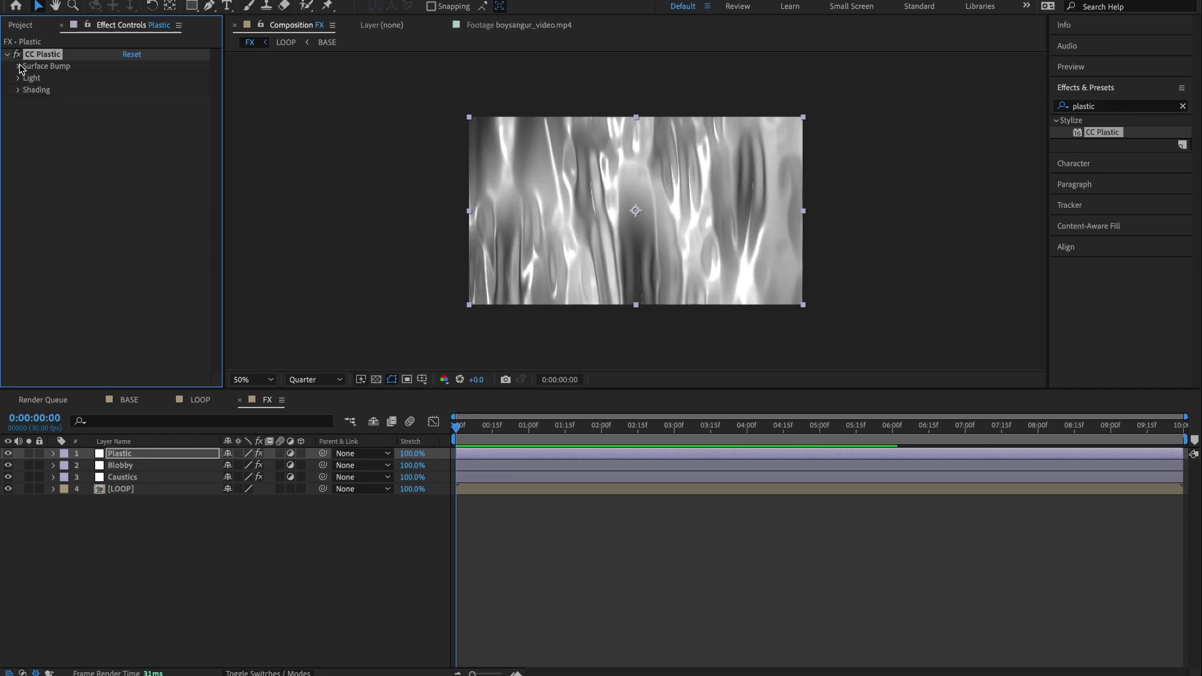
- Set the CC Plastic Light Height to 70, and review the Shading settings
{"action": "left_click", "coordinate": [18, 78]}
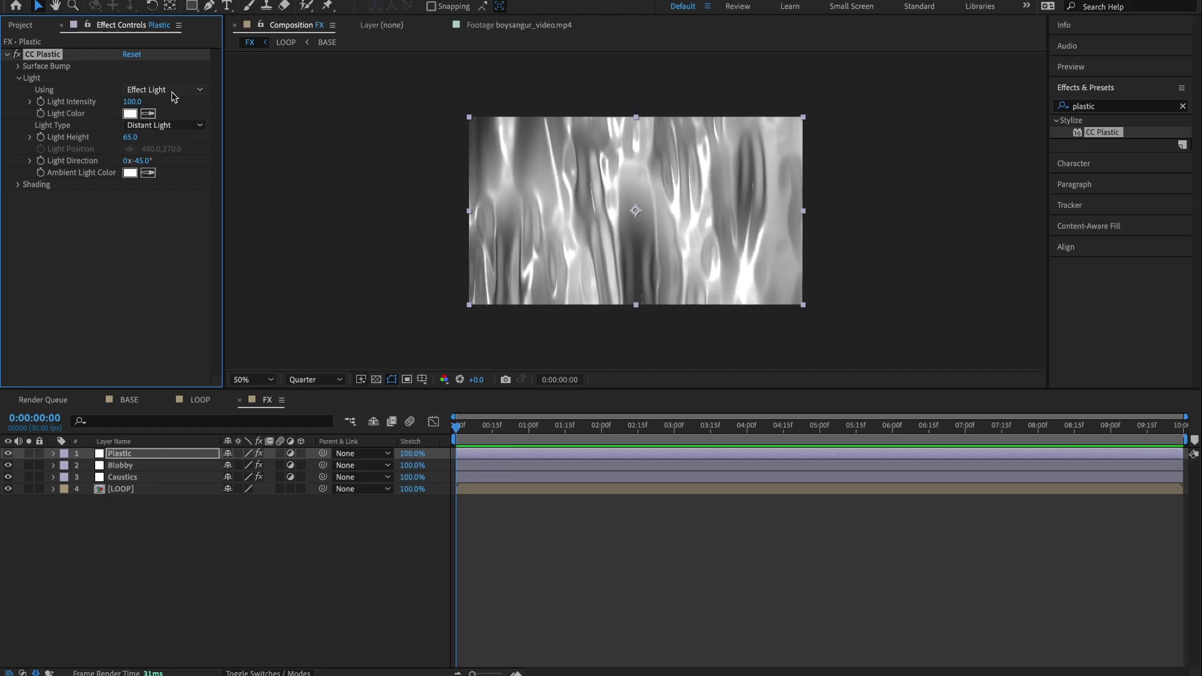
{"action": "left_click", "coordinate": [129, 138]}
{"action": "type", "text": "70"}
{"action": "key", "text": "Return"}
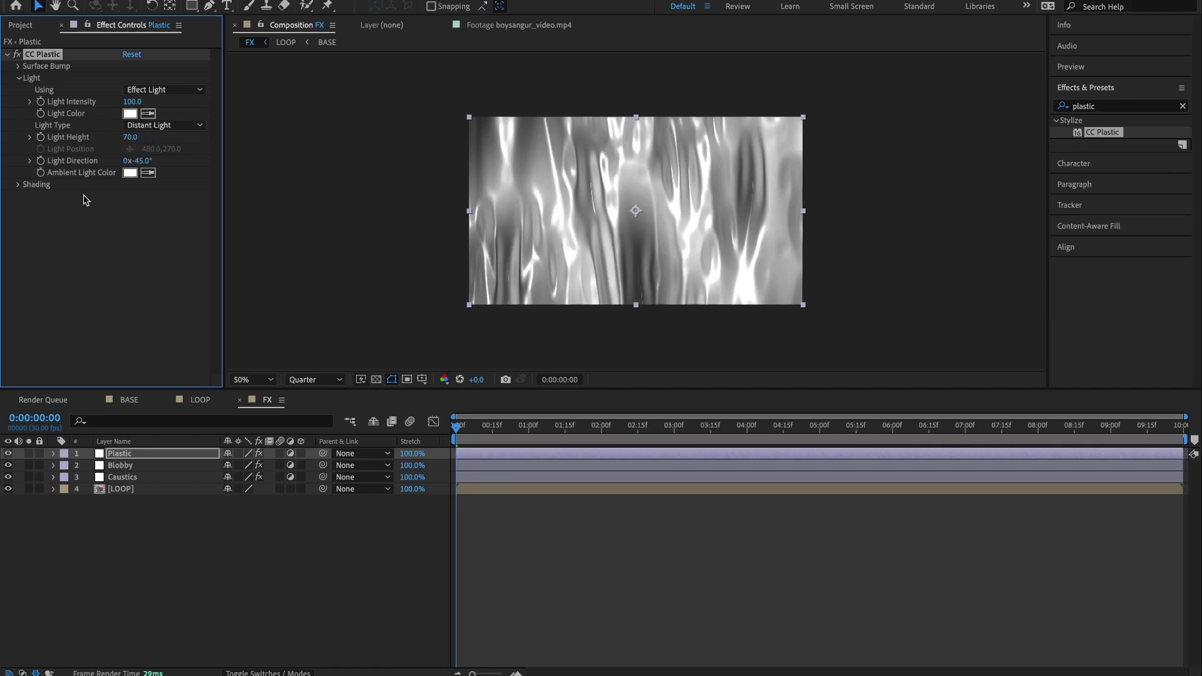
{"action": "left_click", "coordinate": [19, 79]}
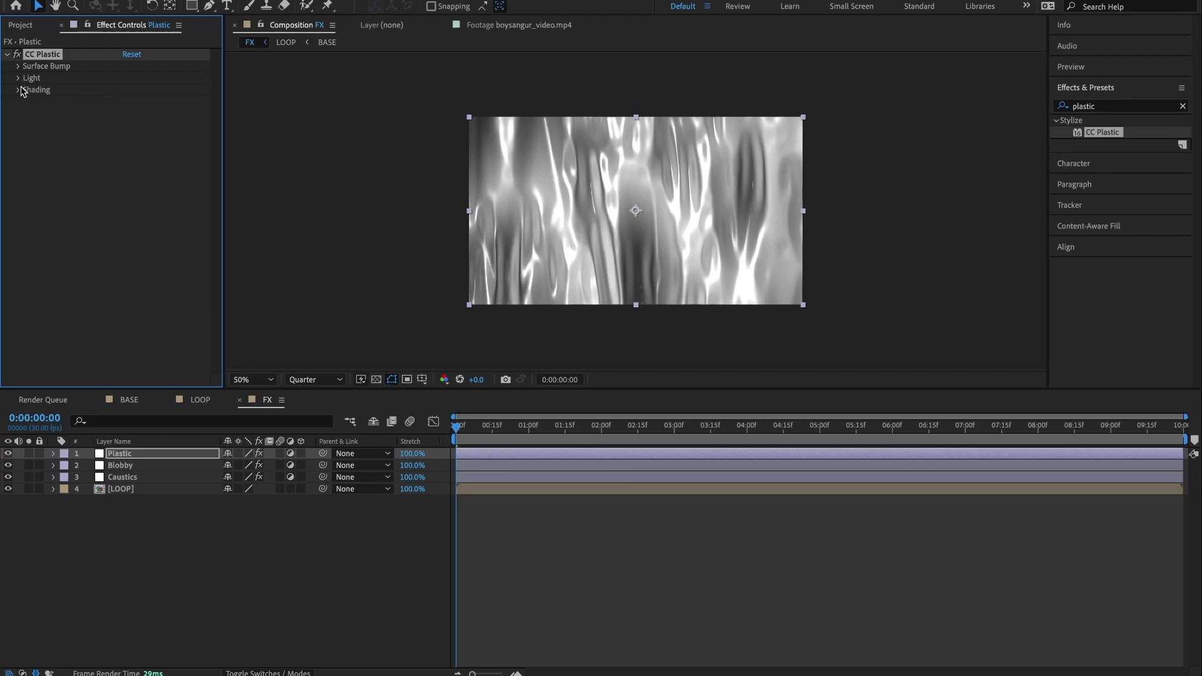
{"action": "left_click", "coordinate": [18, 90]}
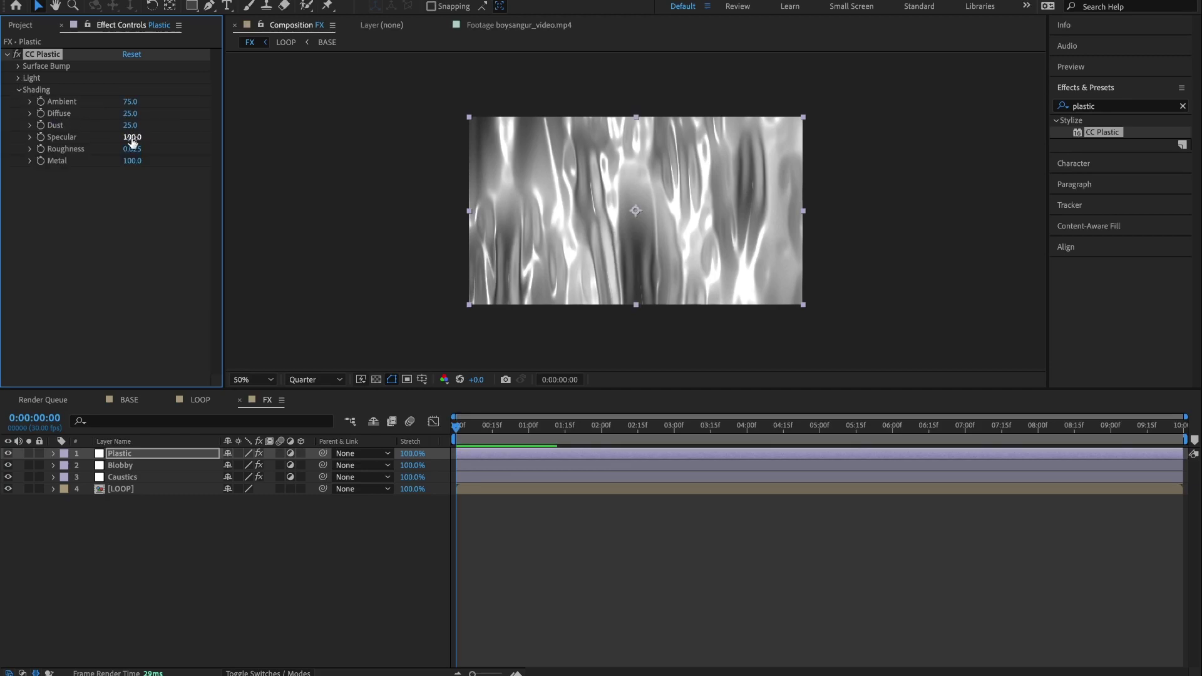
{"action": "left_click", "coordinate": [19, 90]}
- Preview the FX composition and play the reference video footage to compare the two looks
{"action": "key", "text": "space"}
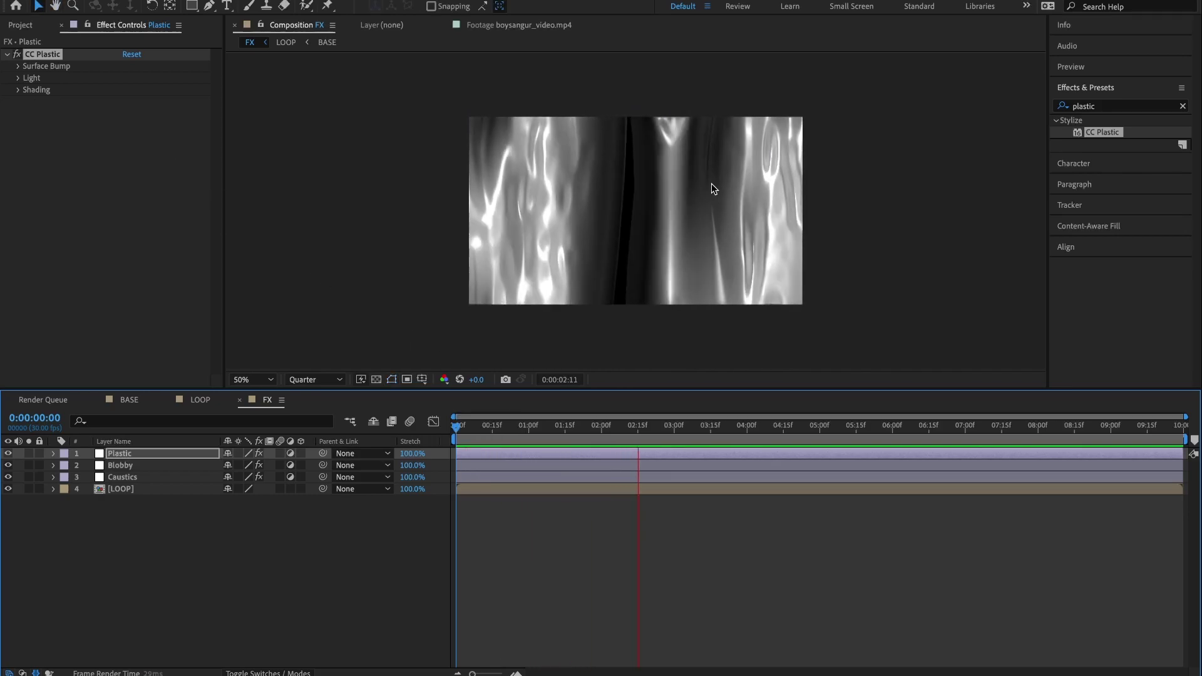
{"action": "key", "text": "ctrl+0"}
{"action": "left_click", "coordinate": [89, 157]}
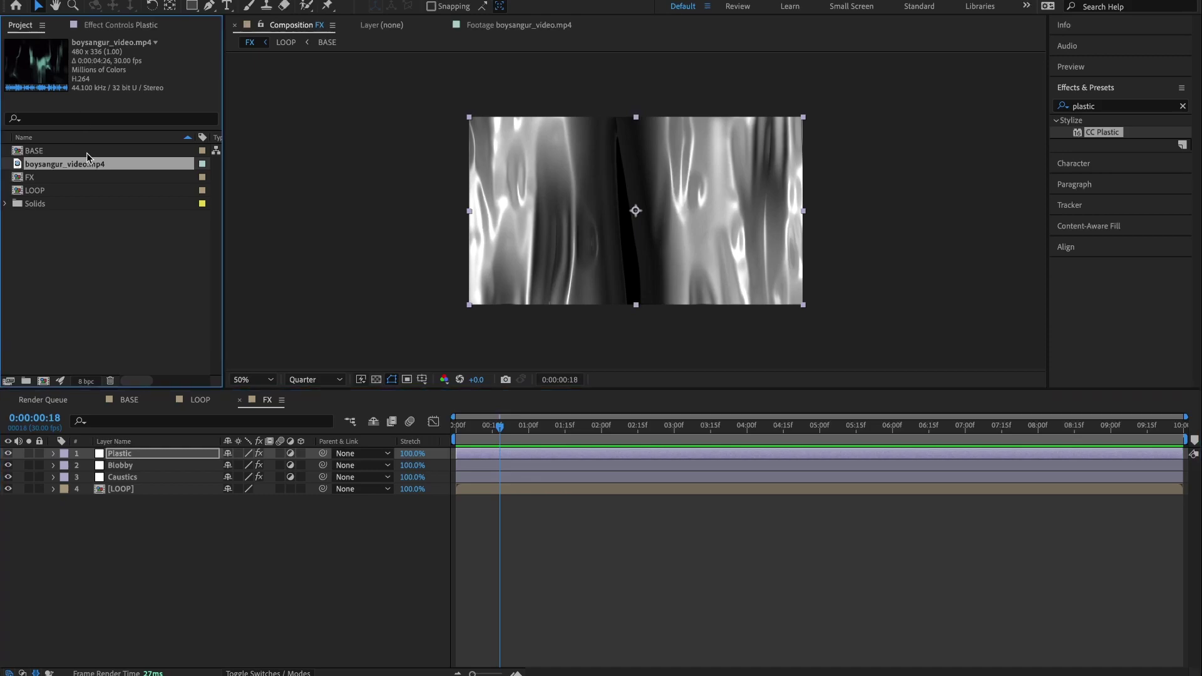
{"action": "double_click", "coordinate": [79, 164]}
{"action": "key", "text": "space"}
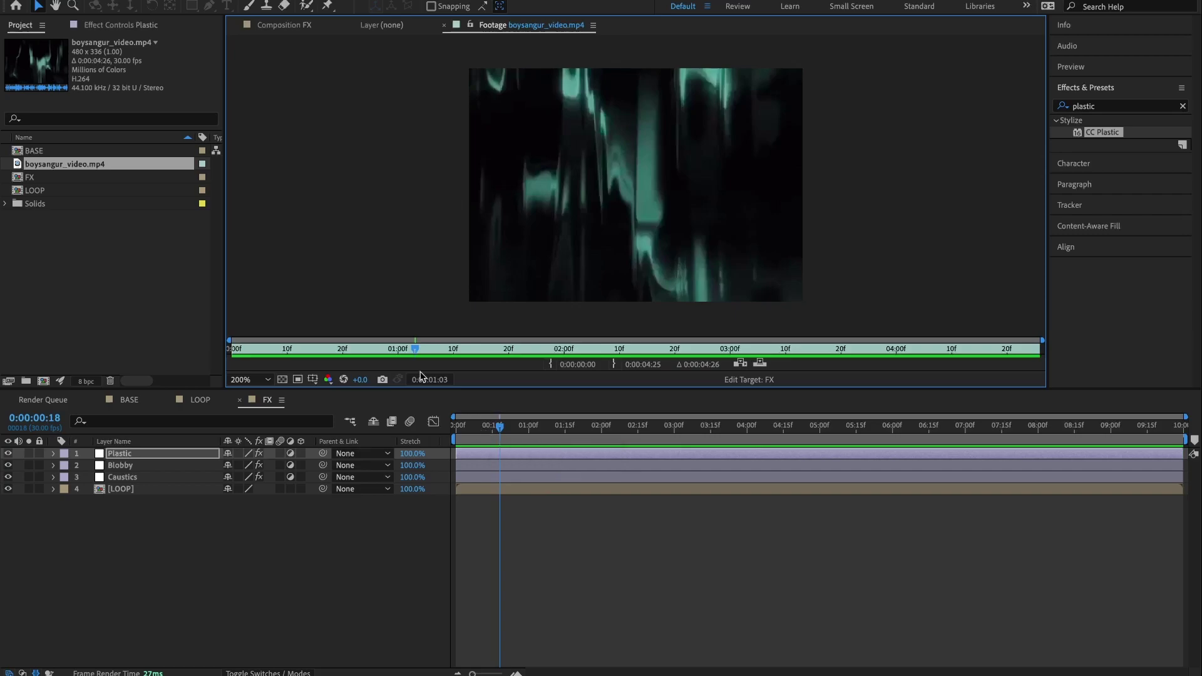
{"action": "left_click", "coordinate": [290, 28]}
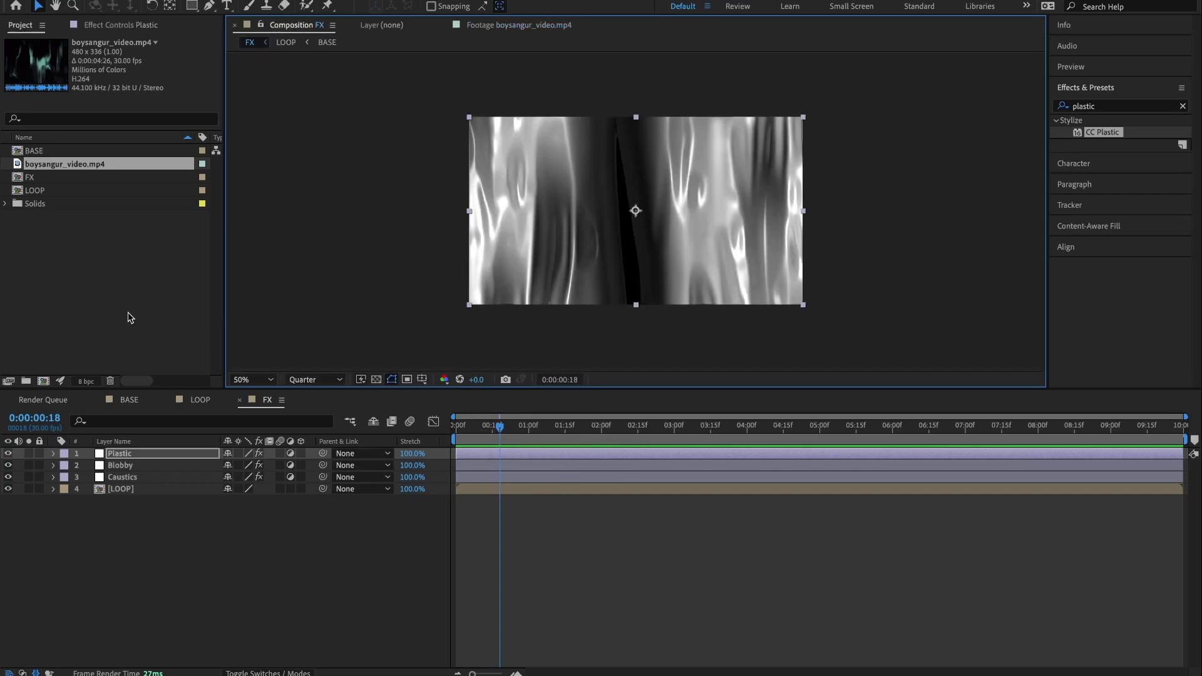
- Create a new 1920x1080, 30 fps, 10-second composition named RENDER
{"action": "left_click", "coordinate": [85, 254]}
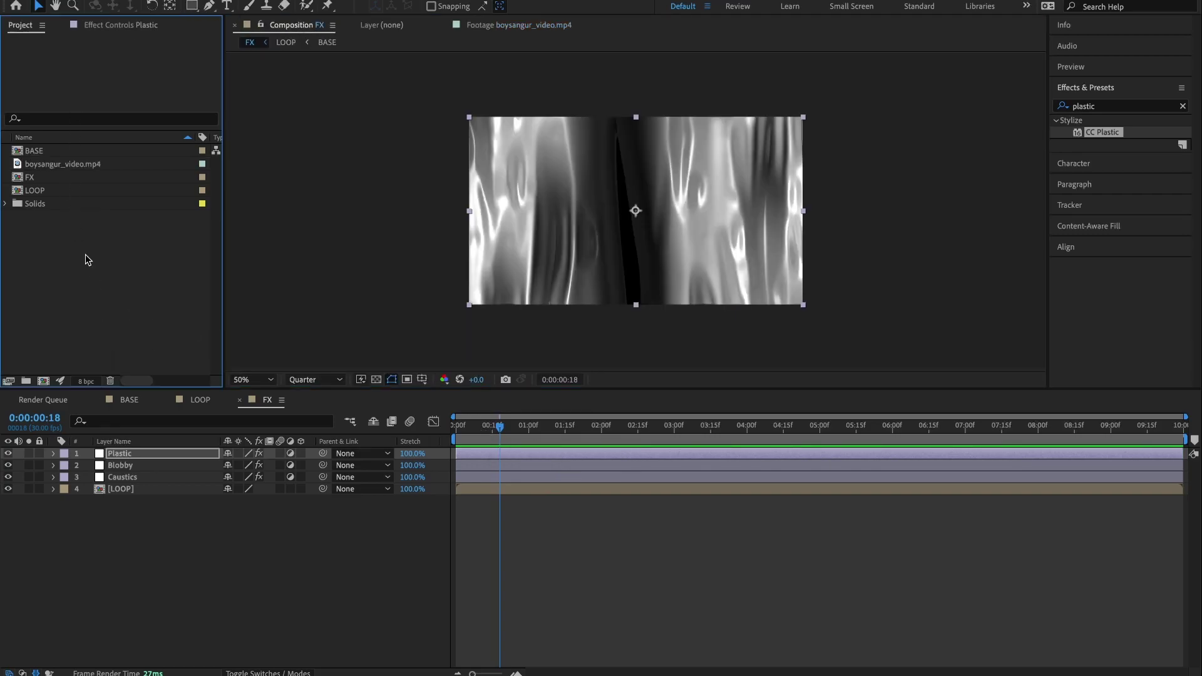
{"action": "left_click", "coordinate": [43, 380]}
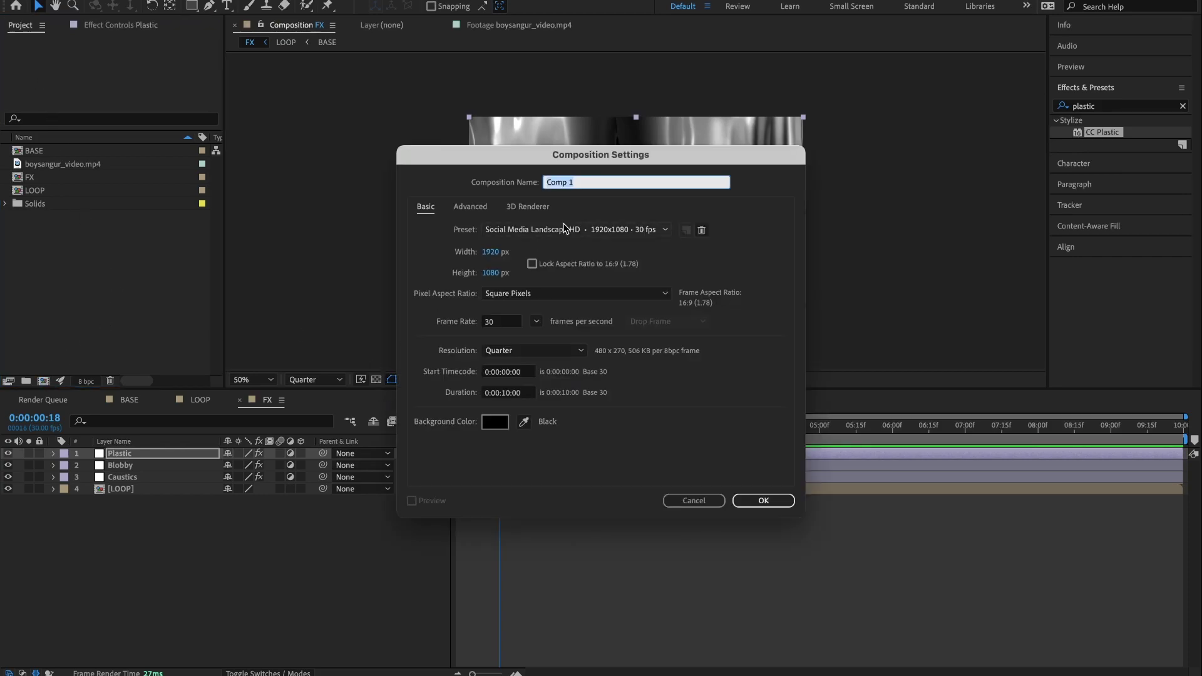
{"action": "type", "text": "RENDER"}
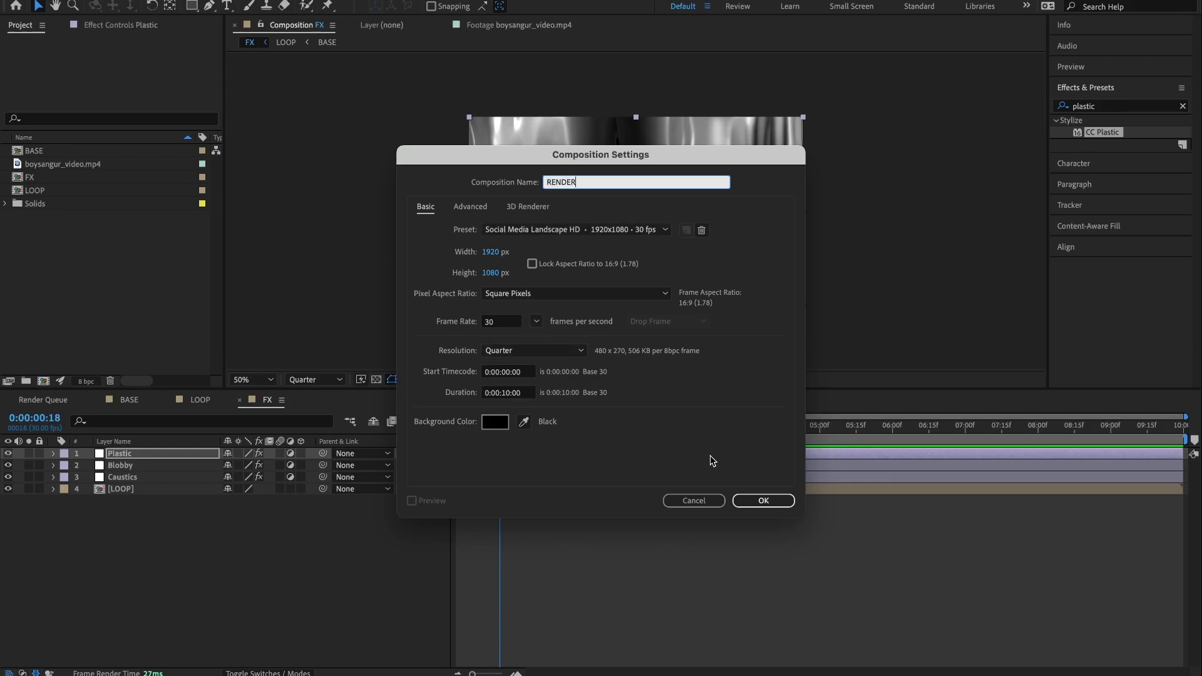
{"action": "left_click", "coordinate": [750, 494]}
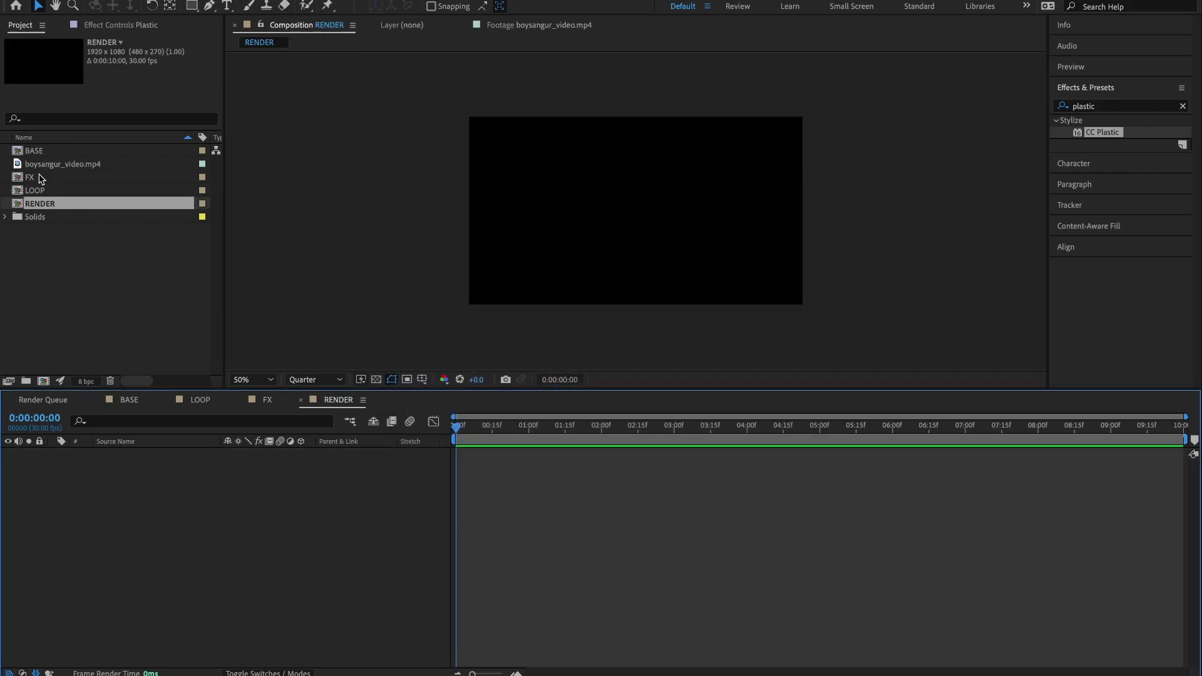
- Place the FX composition in RENDER as a layer and apply the Displacement Map effect to it
{"action": "left_click_drag", "start_coordinate": [30, 178], "coordinate": [146, 487]}
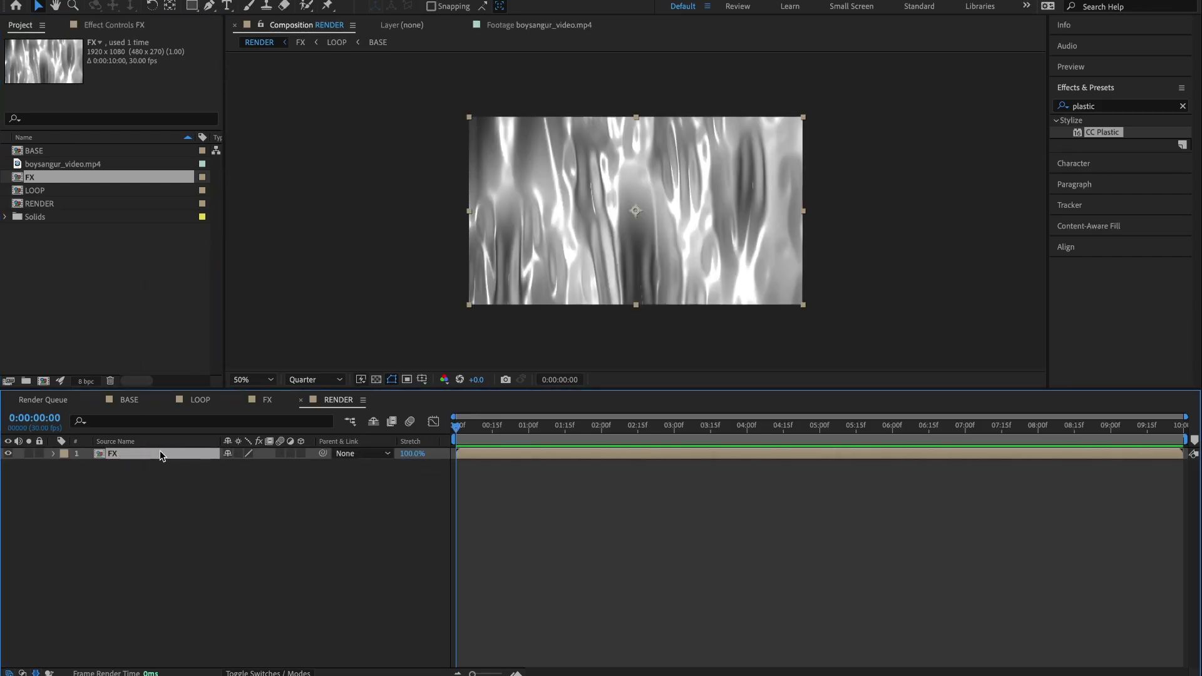
{"action": "left_click", "coordinate": [1101, 107]}
{"action": "type", "text": "displacem"}
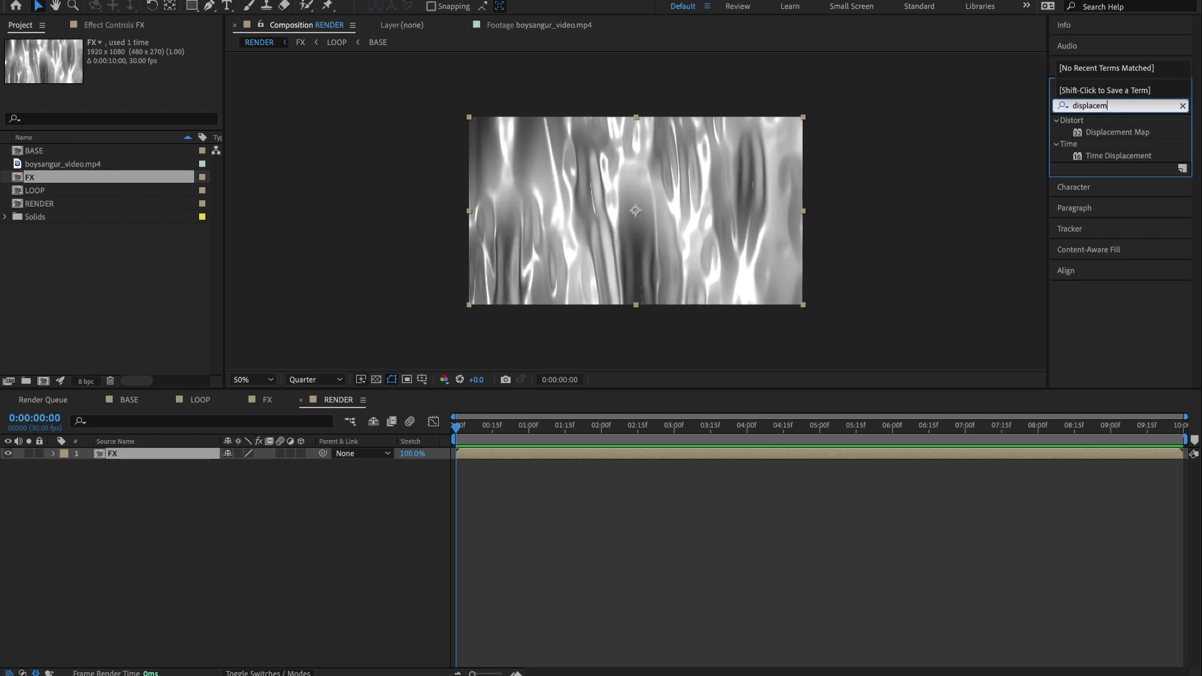
{"action": "double_click", "coordinate": [1109, 133]}
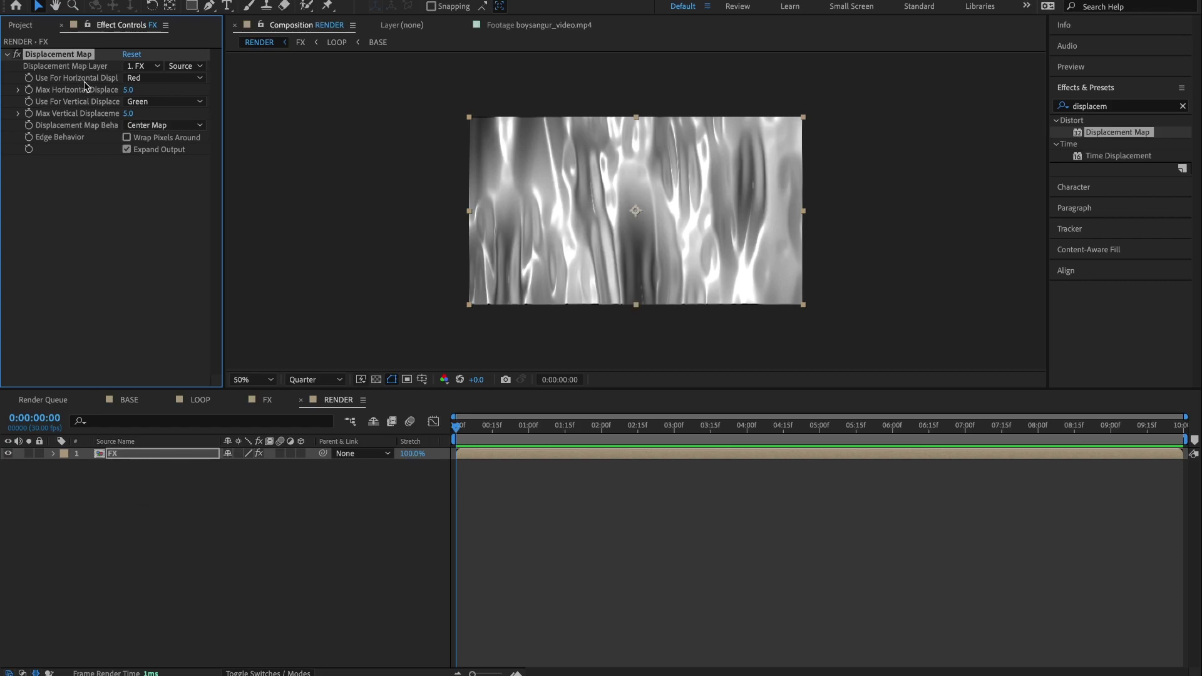
- Review the reference footage against a preview of RENDER, and return the playhead to the start
{"action": "left_click", "coordinate": [20, 24]}
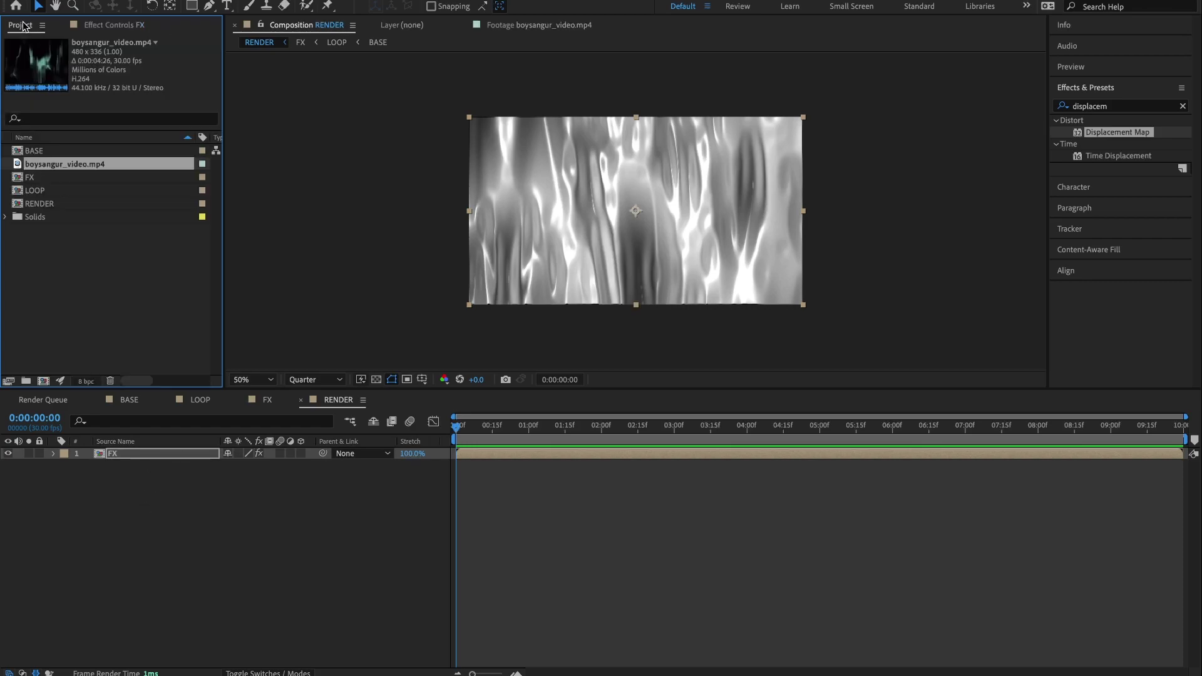
{"action": "double_click", "coordinate": [85, 164]}
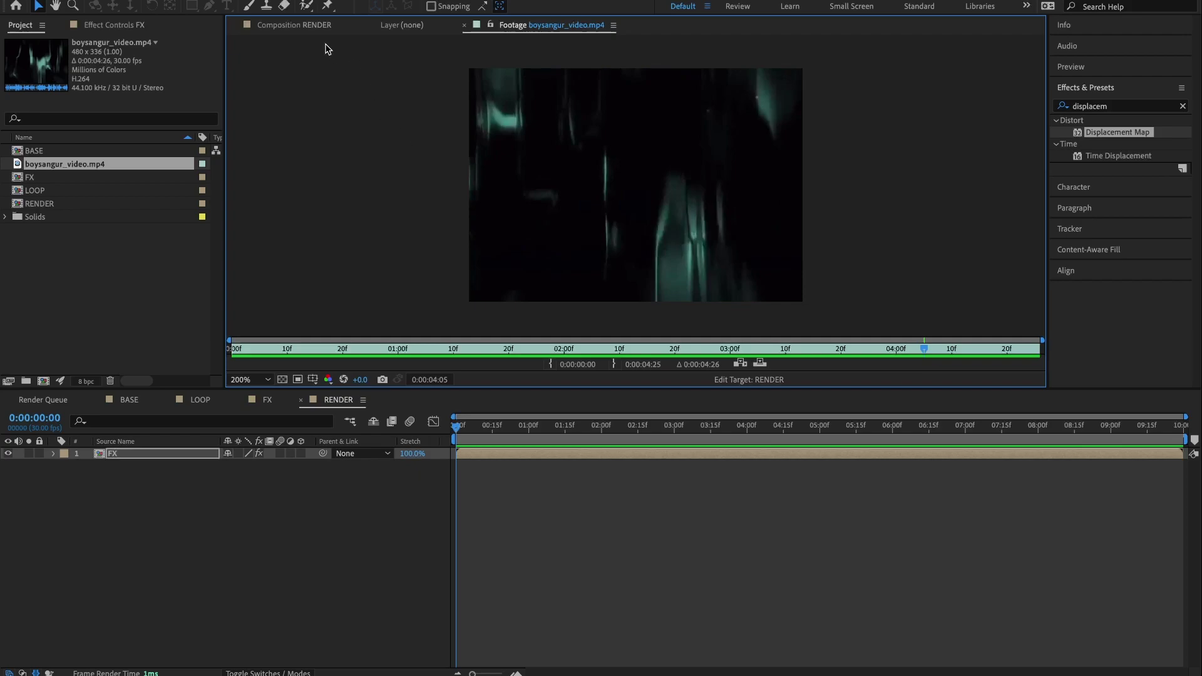
{"action": "left_click", "coordinate": [316, 25]}
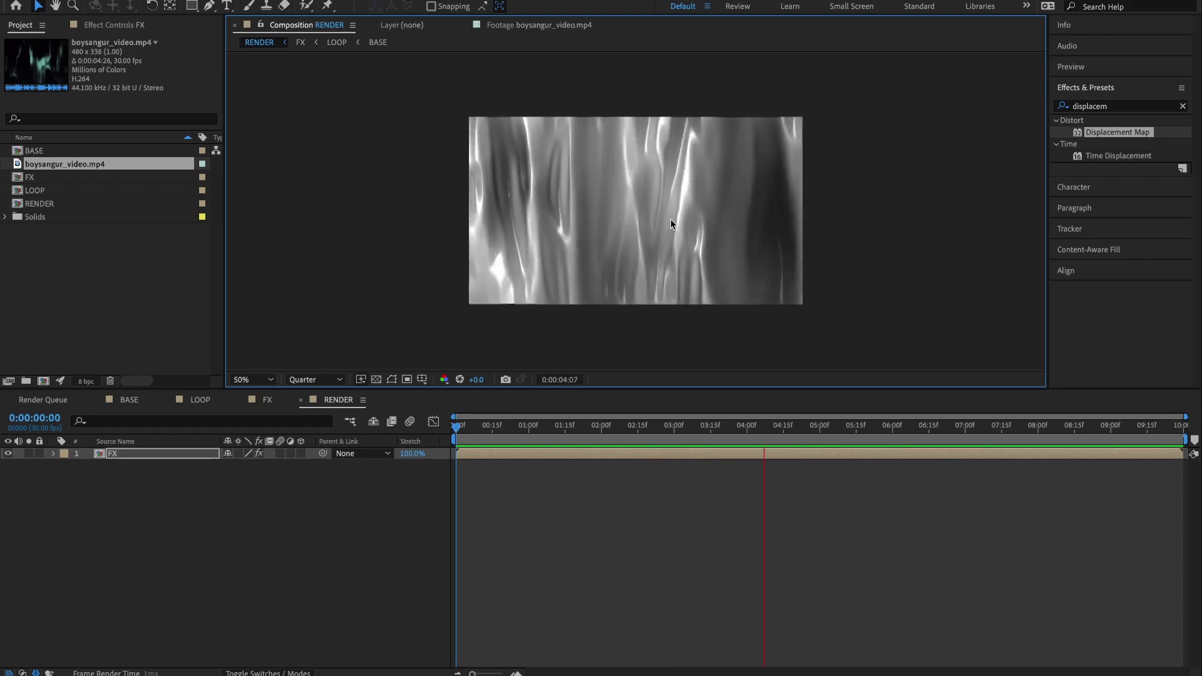
{"action": "key", "text": "space"}
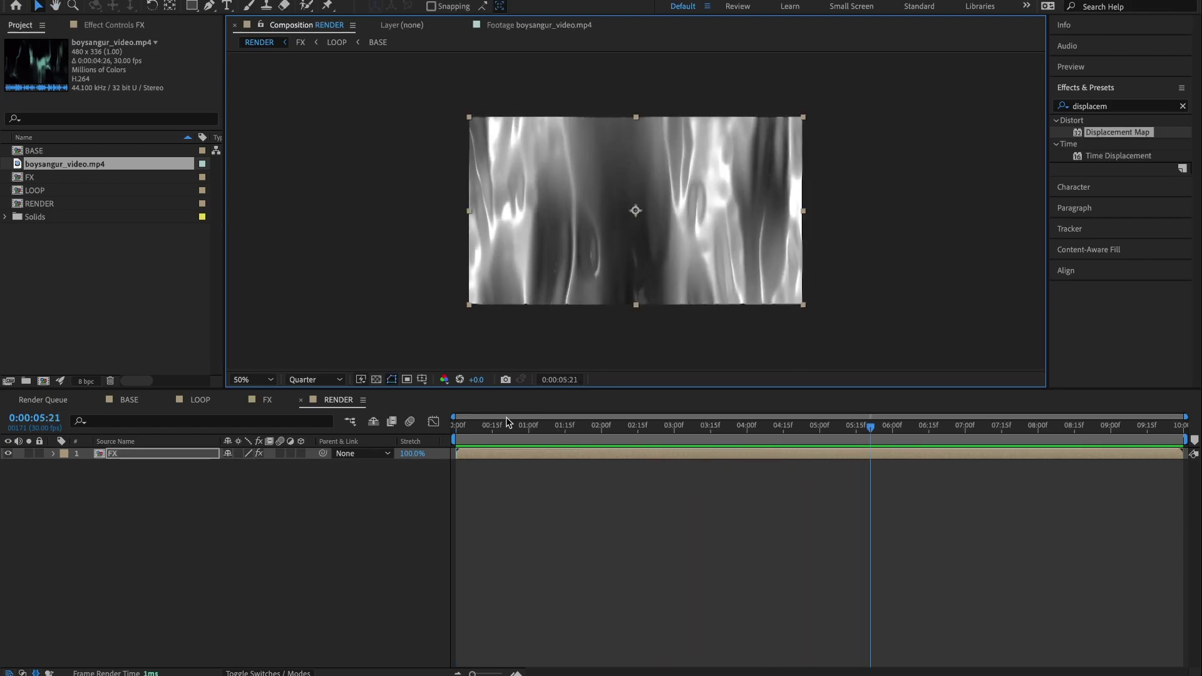
{"action": "left_click_drag", "start_coordinate": [507, 422], "coordinate": [432, 423]}
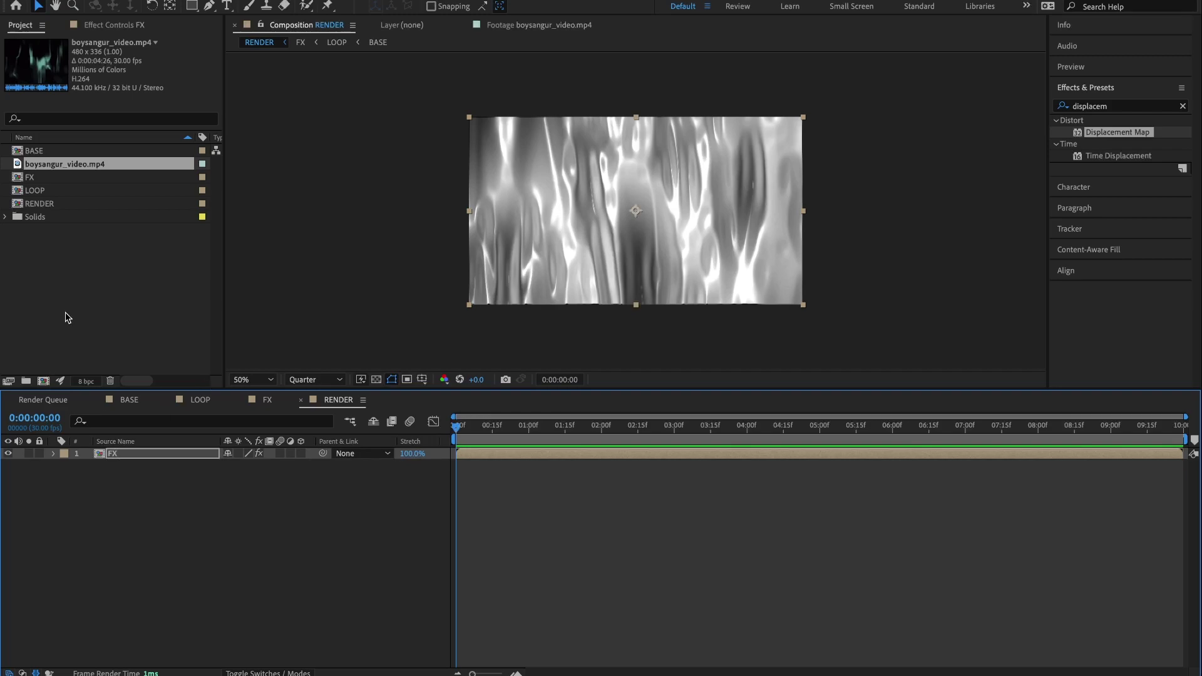
- Create a new empty shape layer above the FX layer in the RENDER composition
{"action": "left_click", "coordinate": [136, 480]}
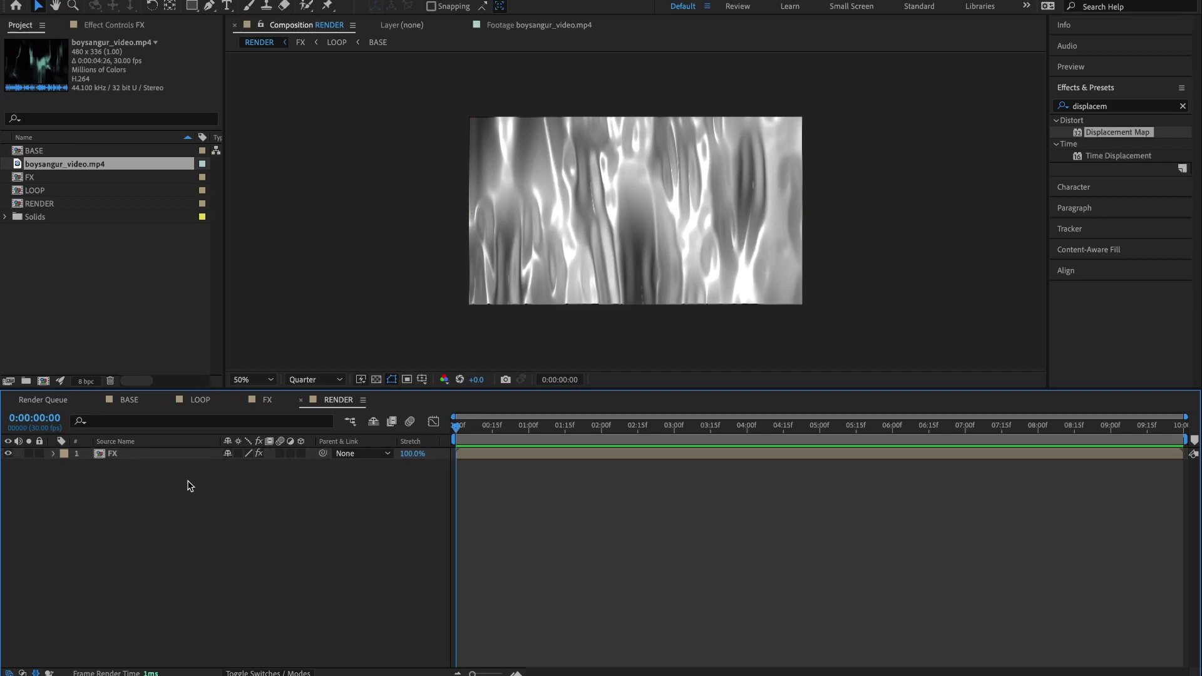
{"action": "right_click", "coordinate": [146, 471]}
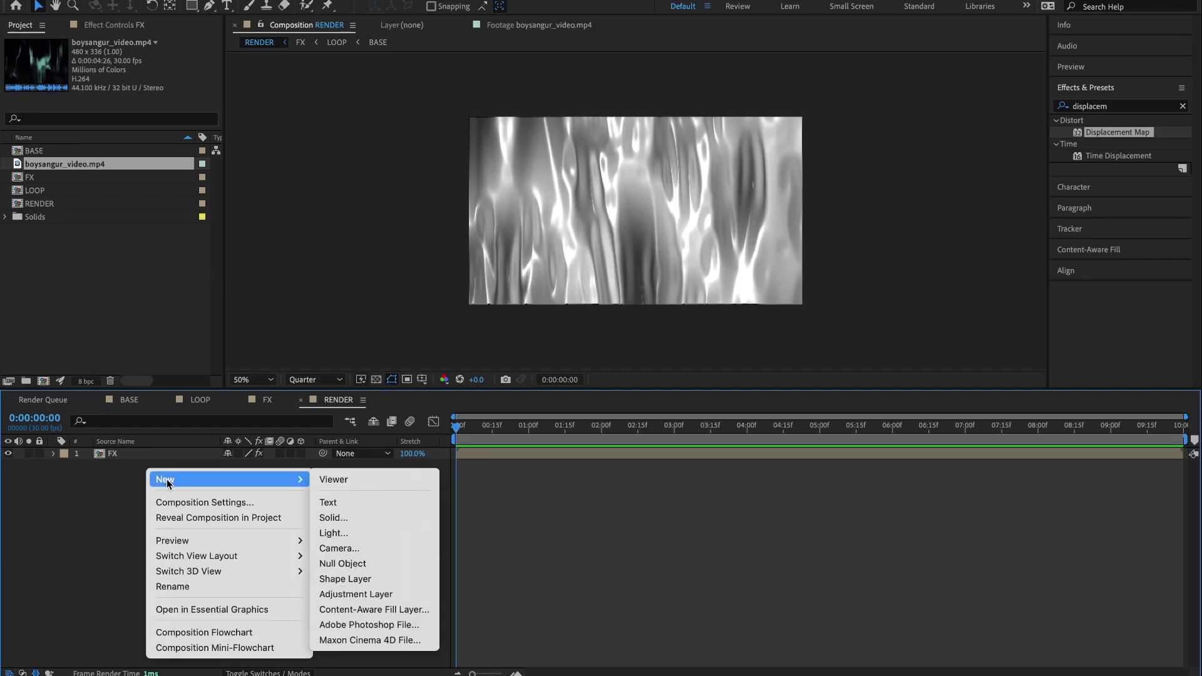
{"action": "mouse_move", "coordinate": [293, 481]}
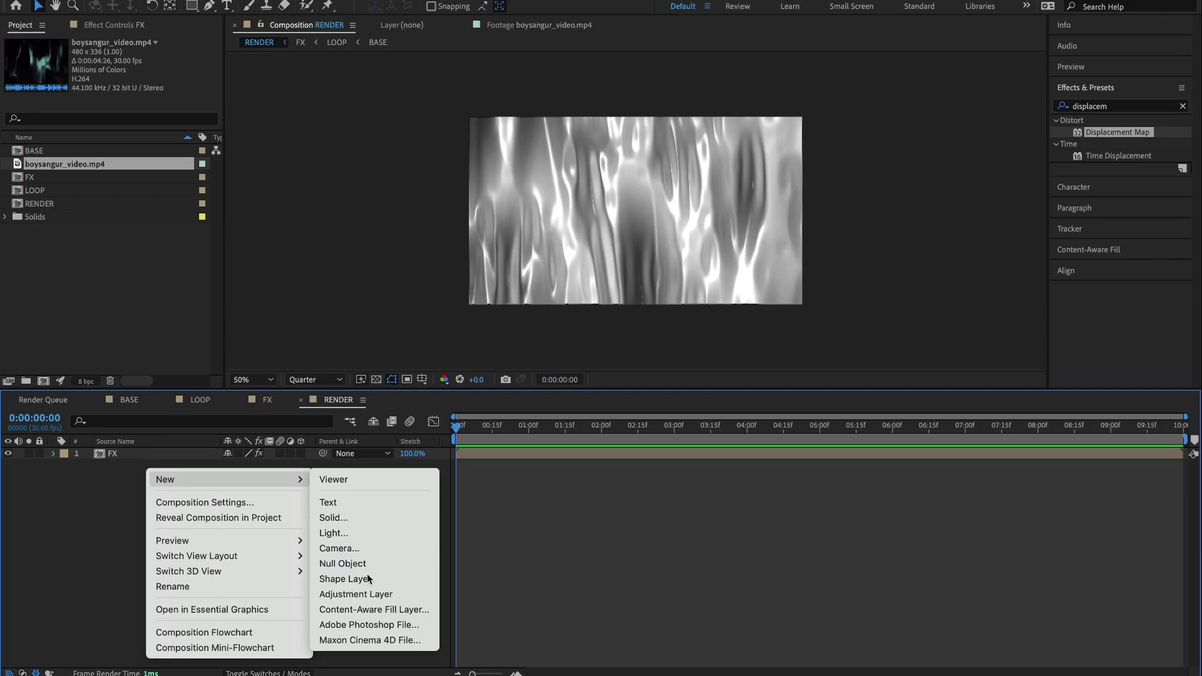
{"action": "left_click", "coordinate": [367, 574]}
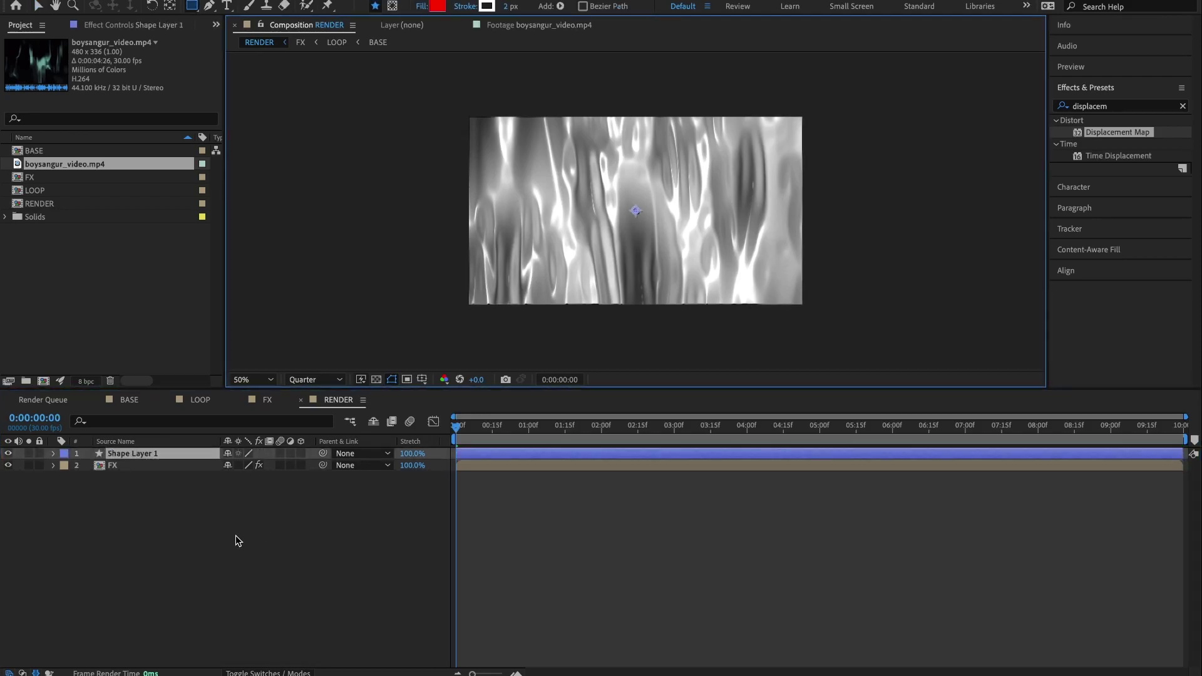
- Add a rectangle path and a gradient fill to the shape layer's contents
{"action": "left_click", "coordinate": [54, 455]}
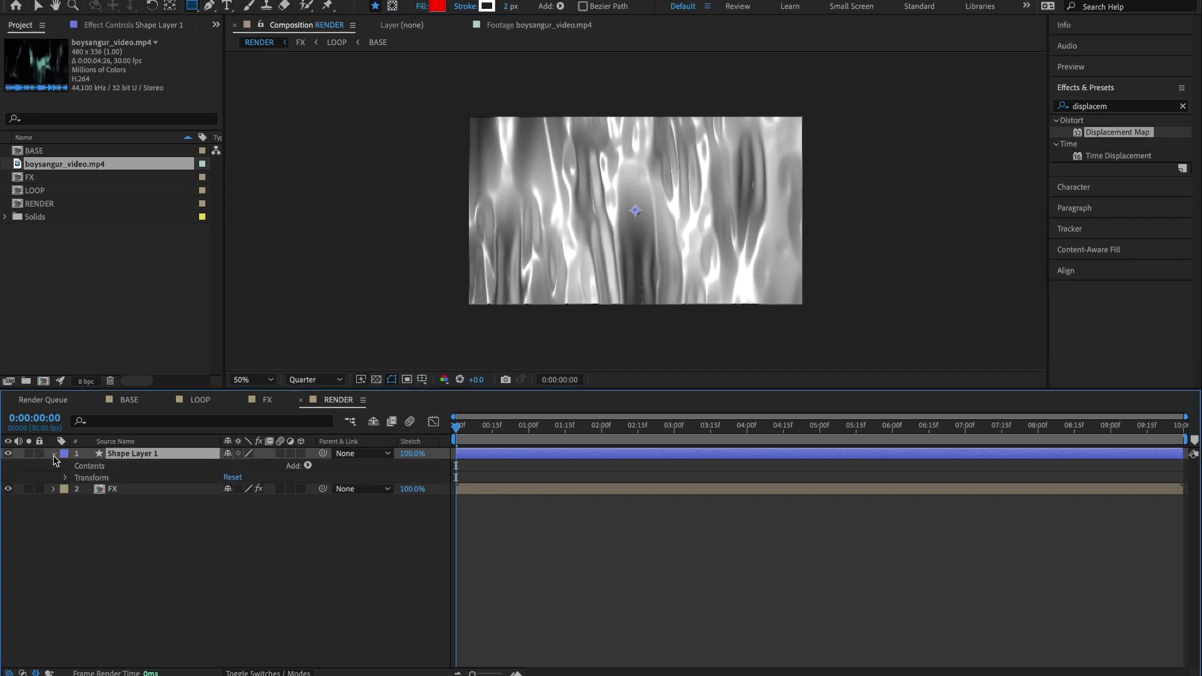
{"action": "left_click", "coordinate": [307, 467]}
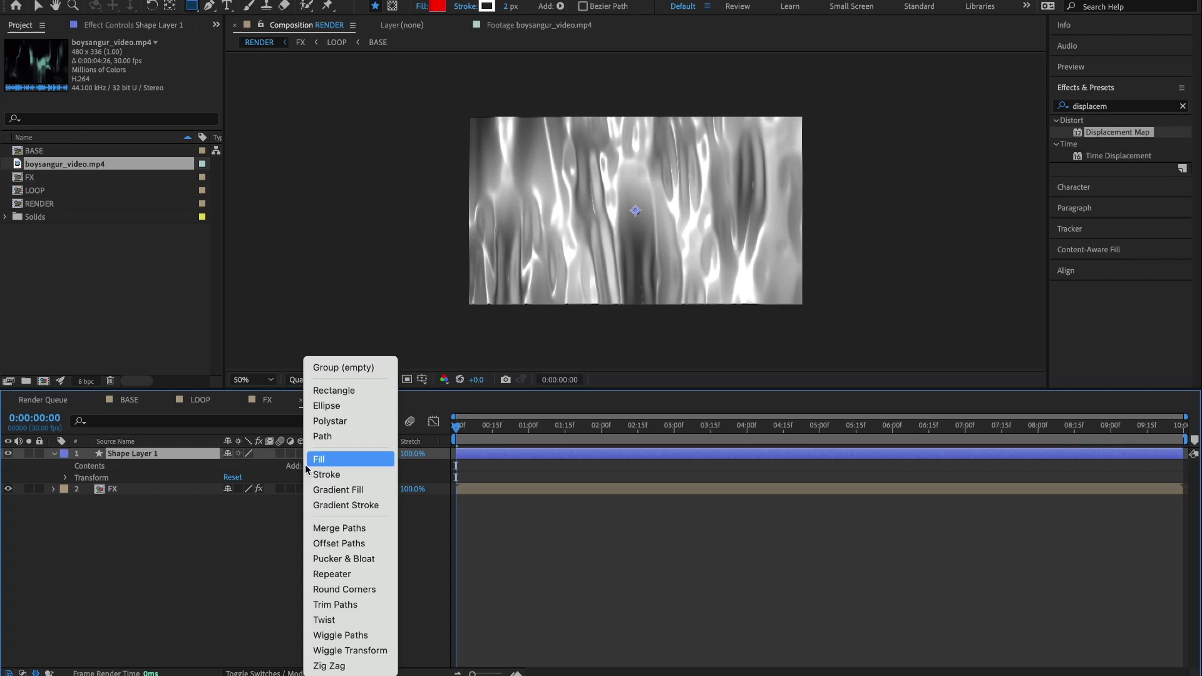
{"action": "left_click", "coordinate": [339, 390]}
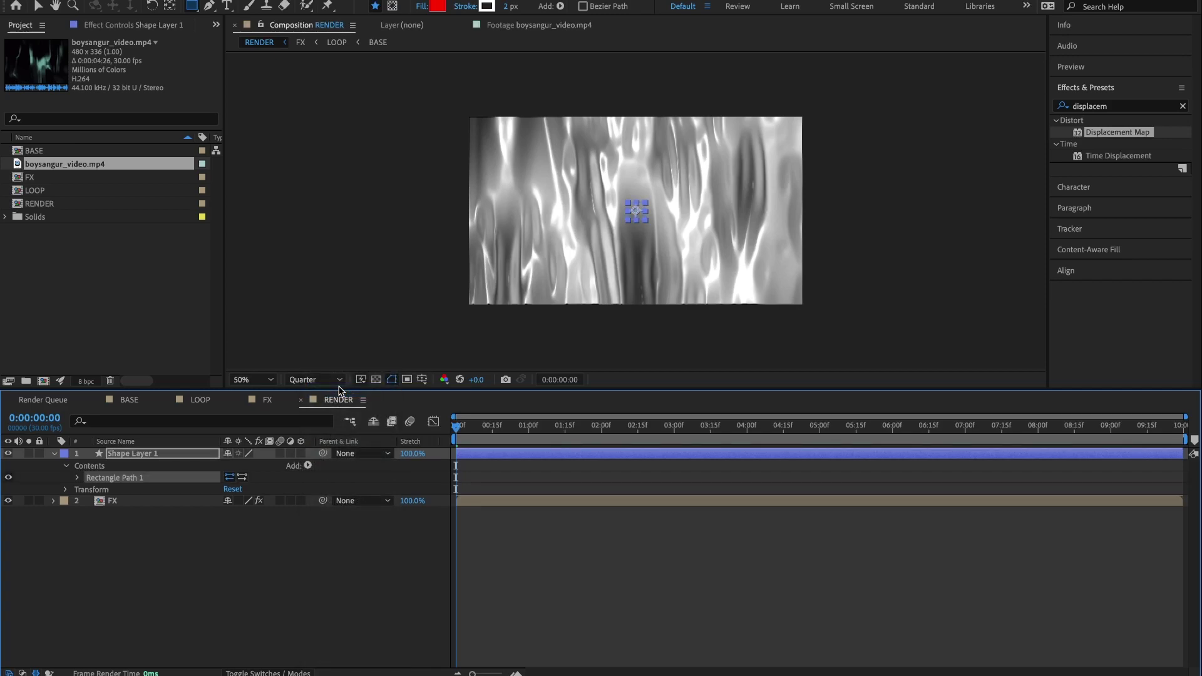
{"action": "left_click", "coordinate": [308, 467]}
{"action": "left_click", "coordinate": [323, 491]}
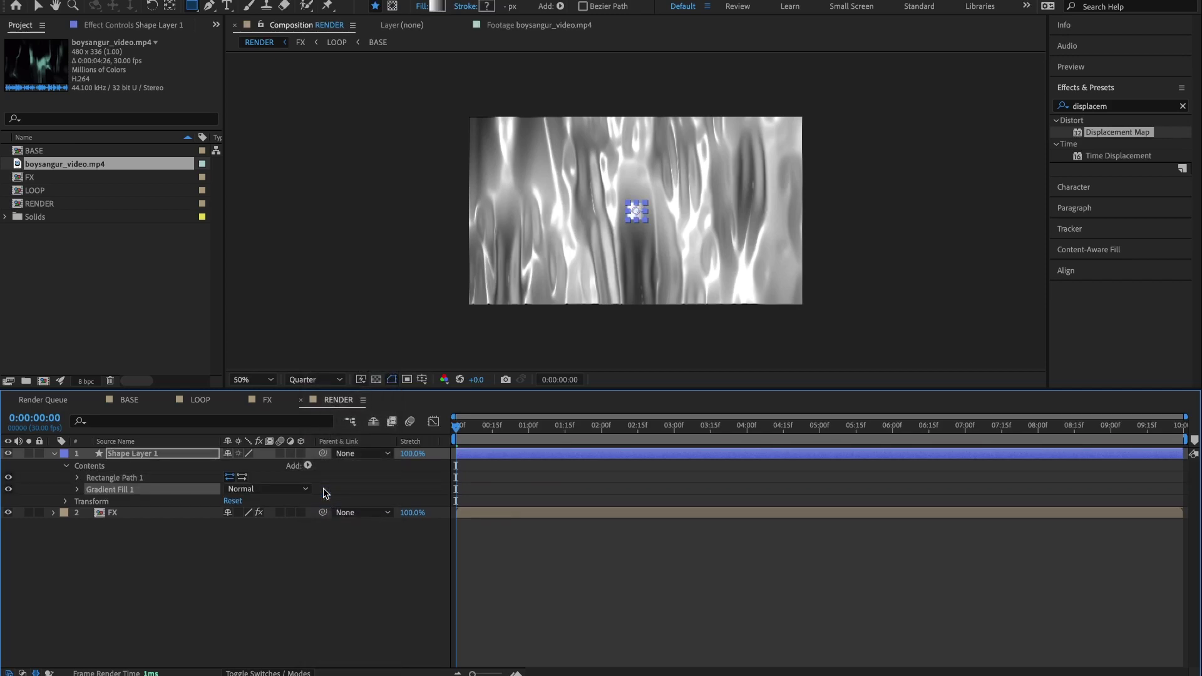
- Unlink the rectangle path's size proportions and set its size to 1920 by 1080
{"action": "left_click", "coordinate": [78, 478]}
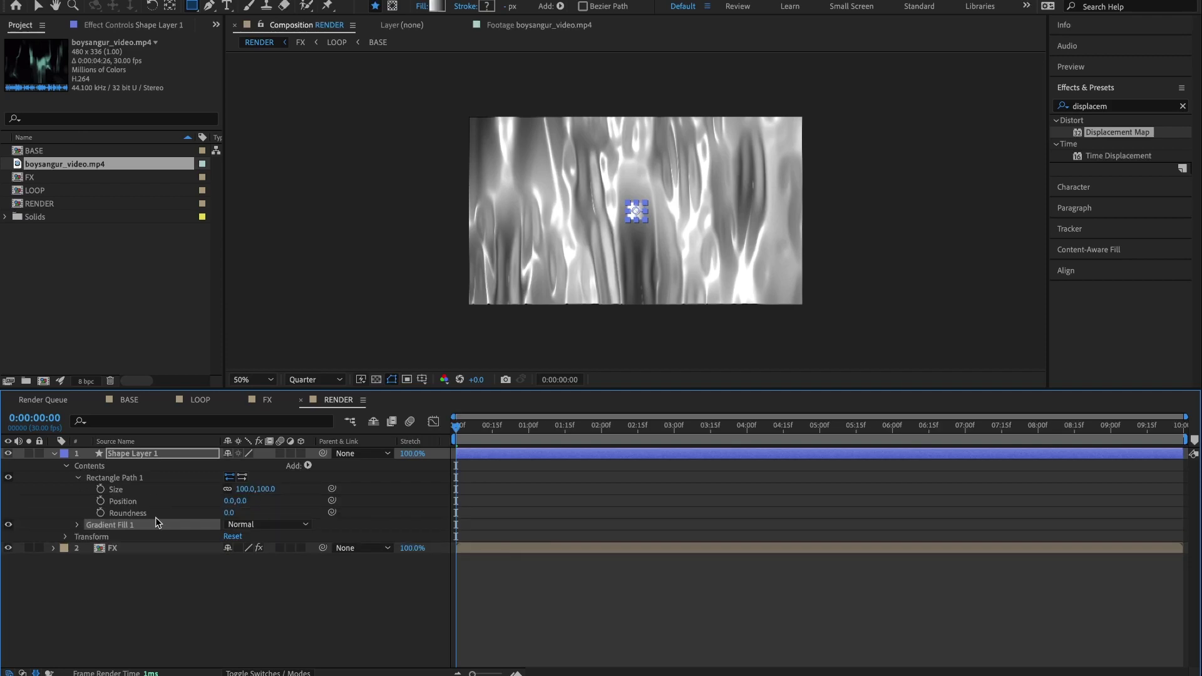
{"action": "left_click", "coordinate": [227, 491]}
{"action": "left_click", "coordinate": [241, 488]}
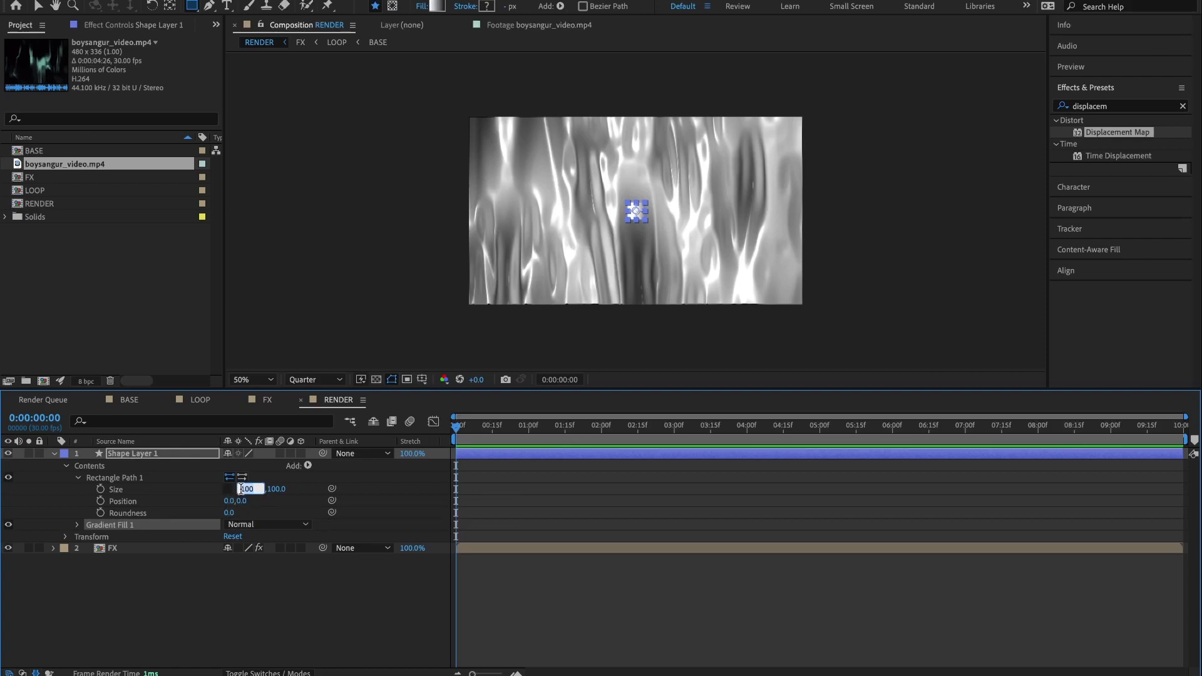
{"action": "type", "text": "1920"}
{"action": "key", "text": "Return"}
{"action": "left_click", "coordinate": [270, 489]}
{"action": "type", "text": "1080"}
{"action": "key", "text": "Return"}
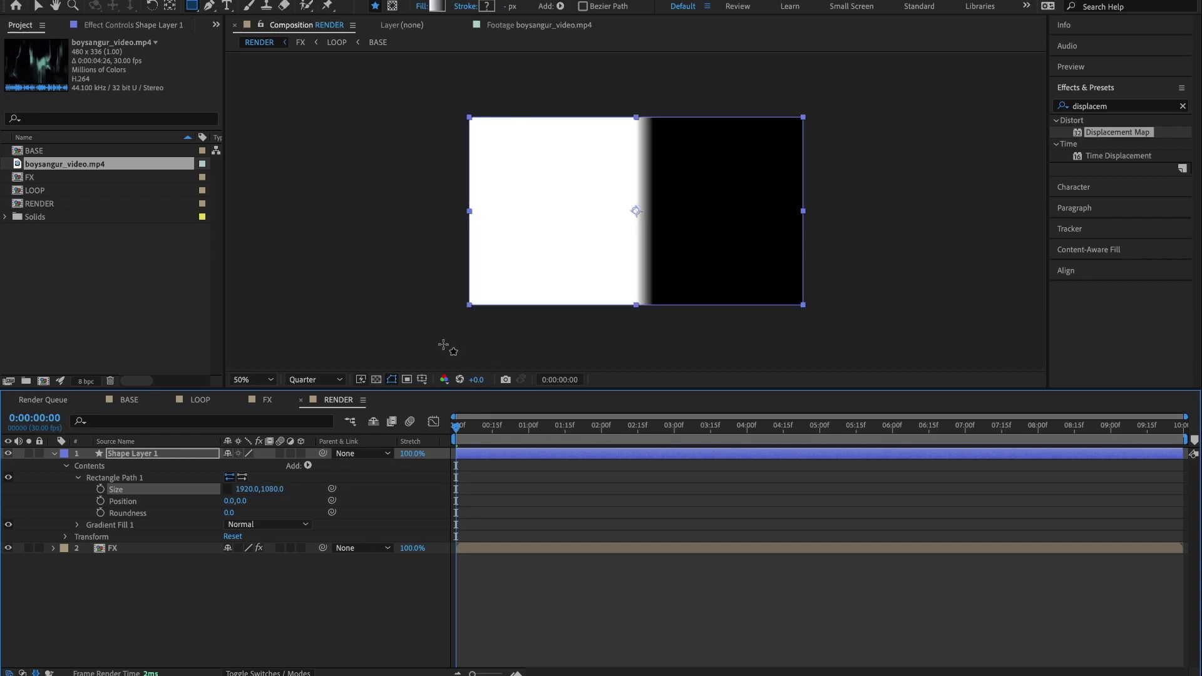
- Set the gradient fill's start point to -560, 0 and its end point to 684, 0
{"action": "left_click", "coordinate": [79, 479]}
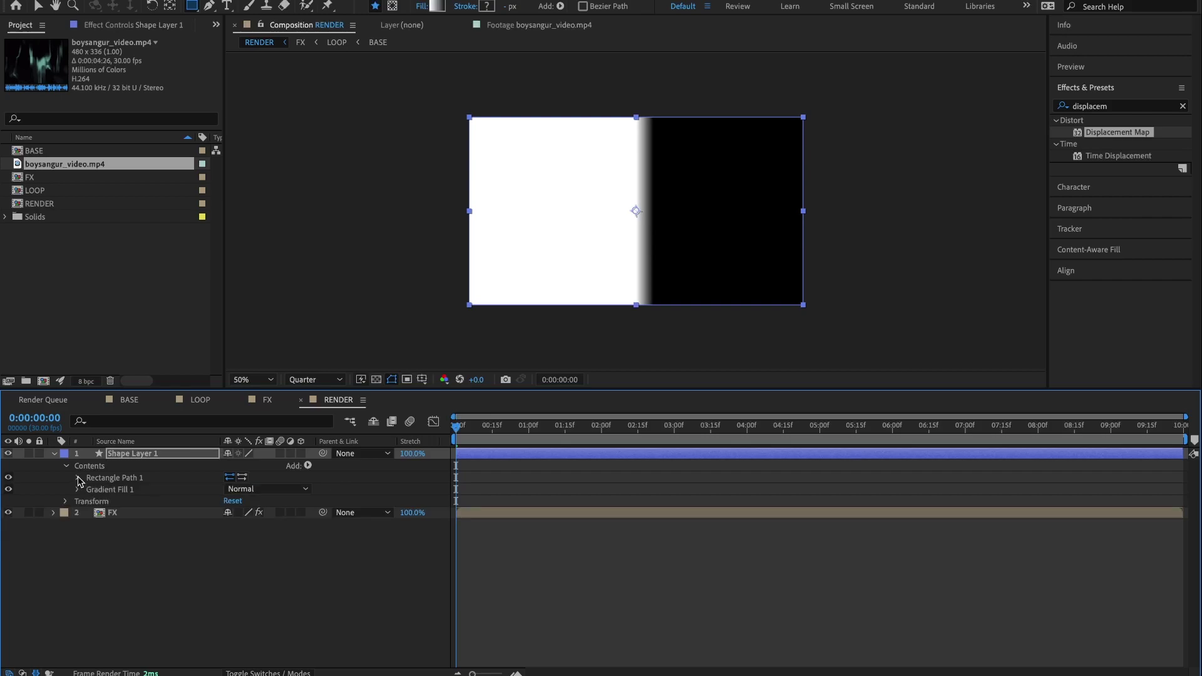
{"action": "left_click", "coordinate": [78, 489]}
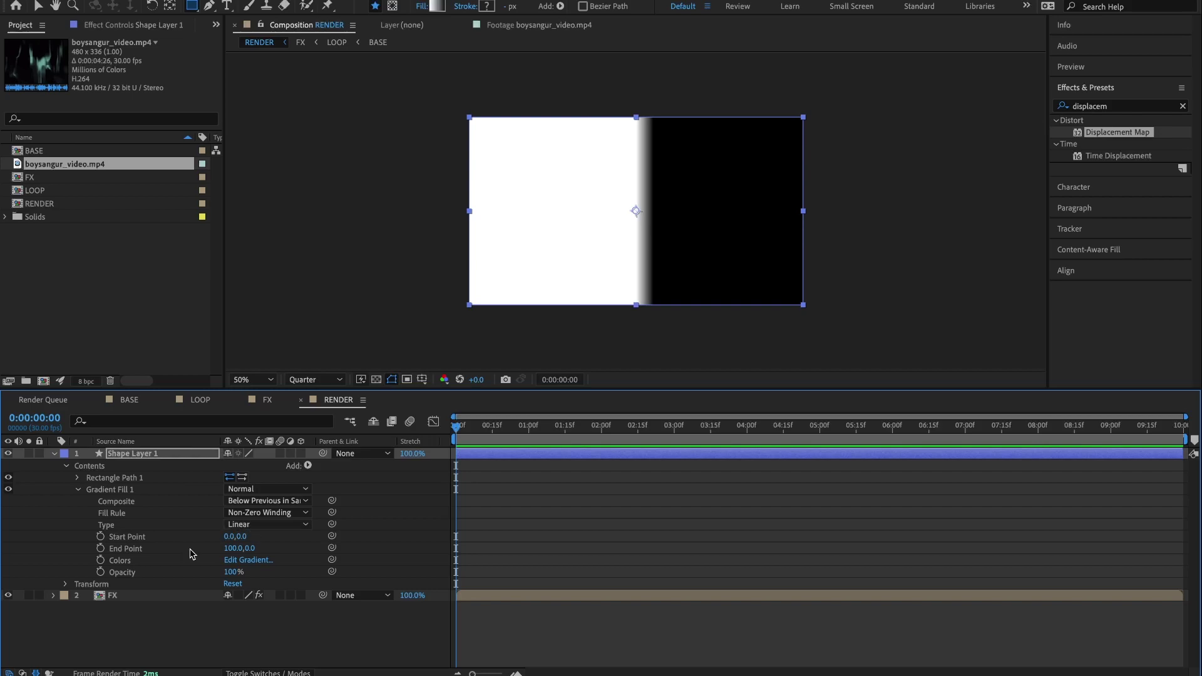
{"action": "left_click", "coordinate": [228, 537]}
{"action": "type", "text": "-560"}
{"action": "key", "text": "Return"}
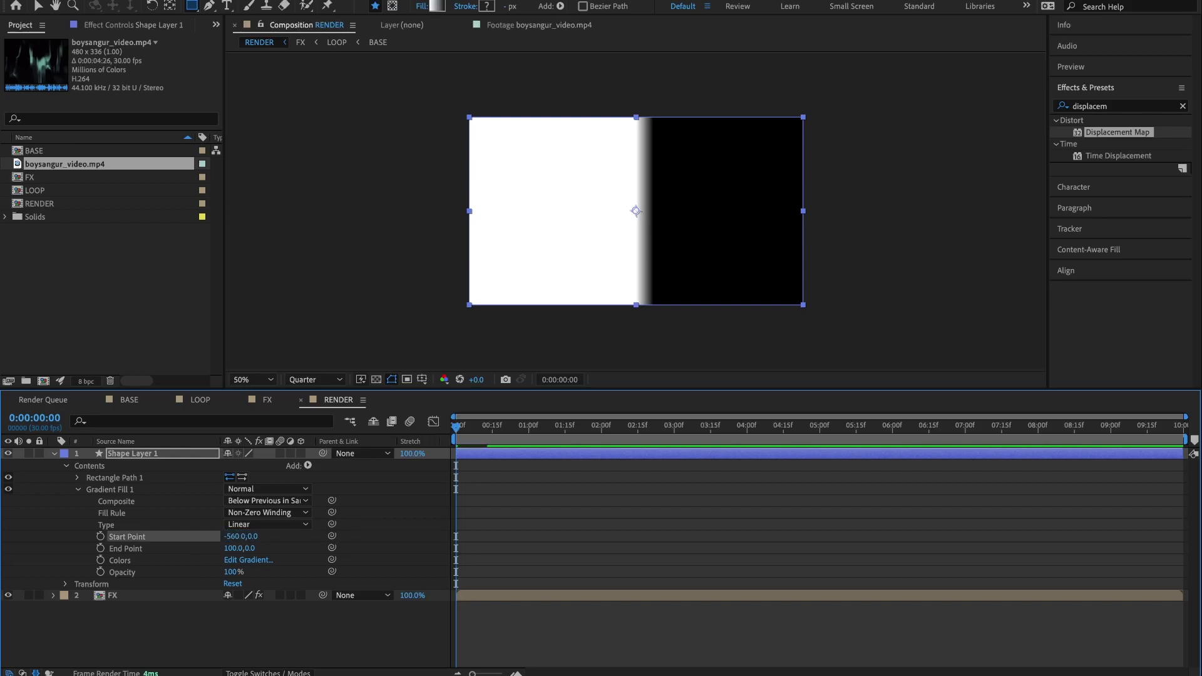
{"action": "left_click", "coordinate": [230, 549]}
{"action": "type", "text": "684"}
{"action": "key", "text": "Return"}
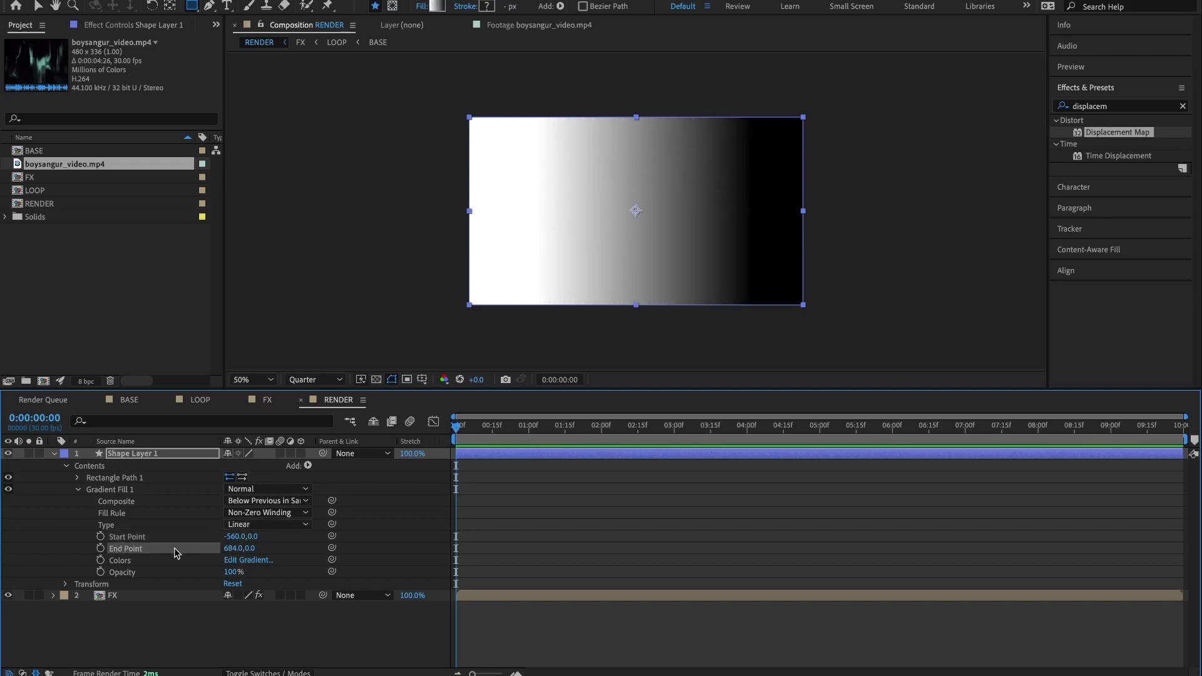
- Edit the gradient's colors, adding a black stop at about 10%, a white stop, and another black stop at about 34%
{"action": "left_click", "coordinate": [243, 560]}
{"action": "left_click_drag", "start_coordinate": [241, 178], "coordinate": [506, 160]}
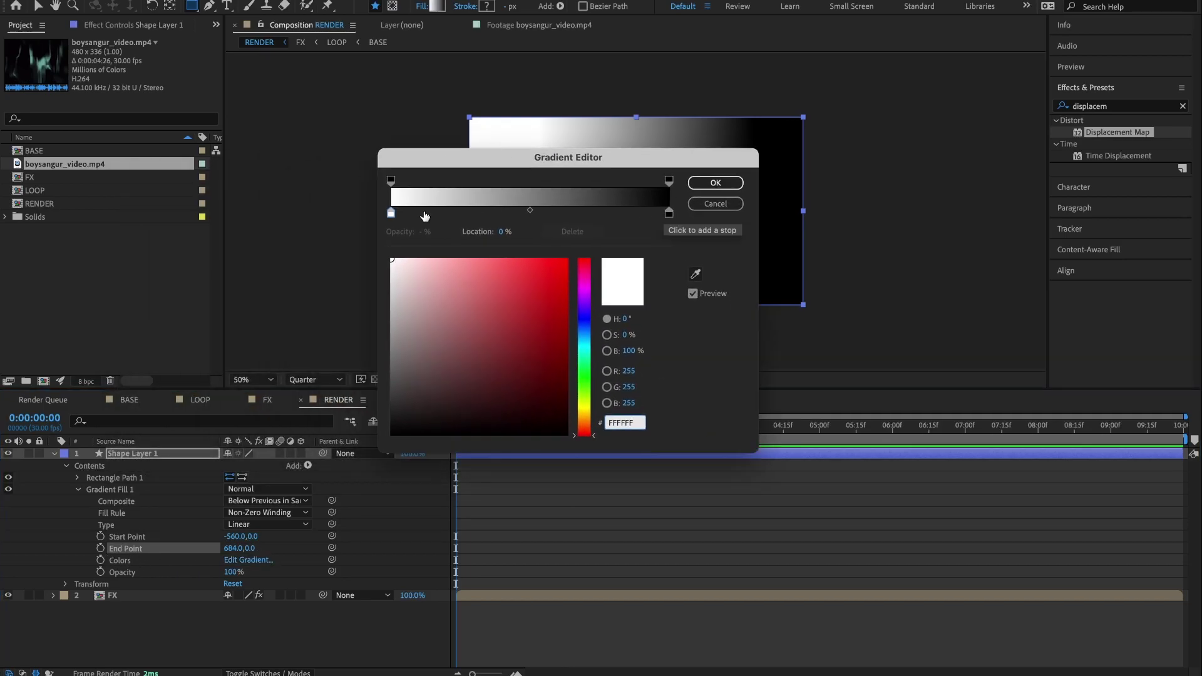
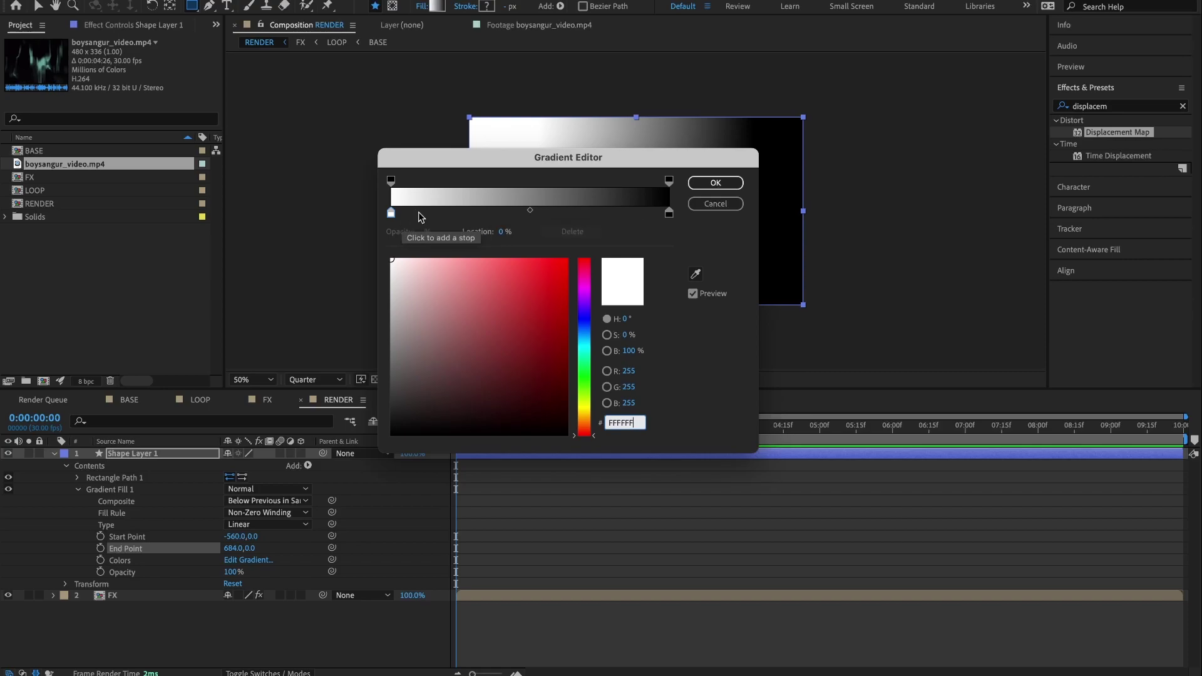
{"action": "left_click", "coordinate": [420, 215]}
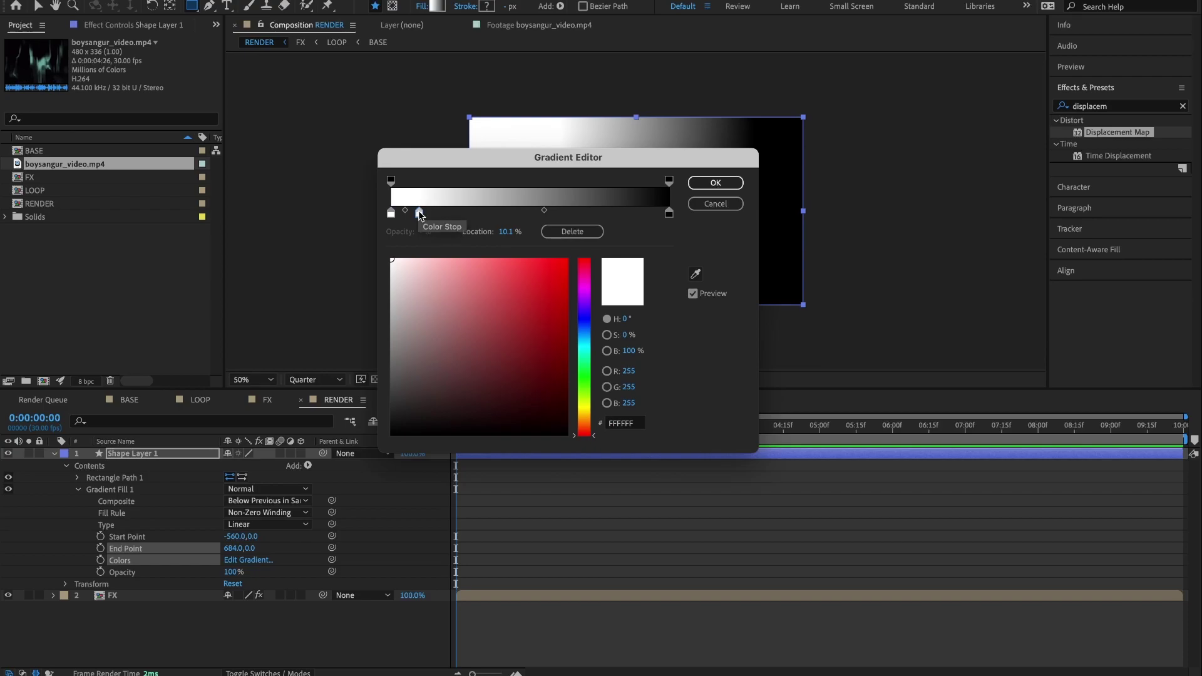
{"action": "left_click_drag", "start_coordinate": [412, 313], "coordinate": [387, 476]}
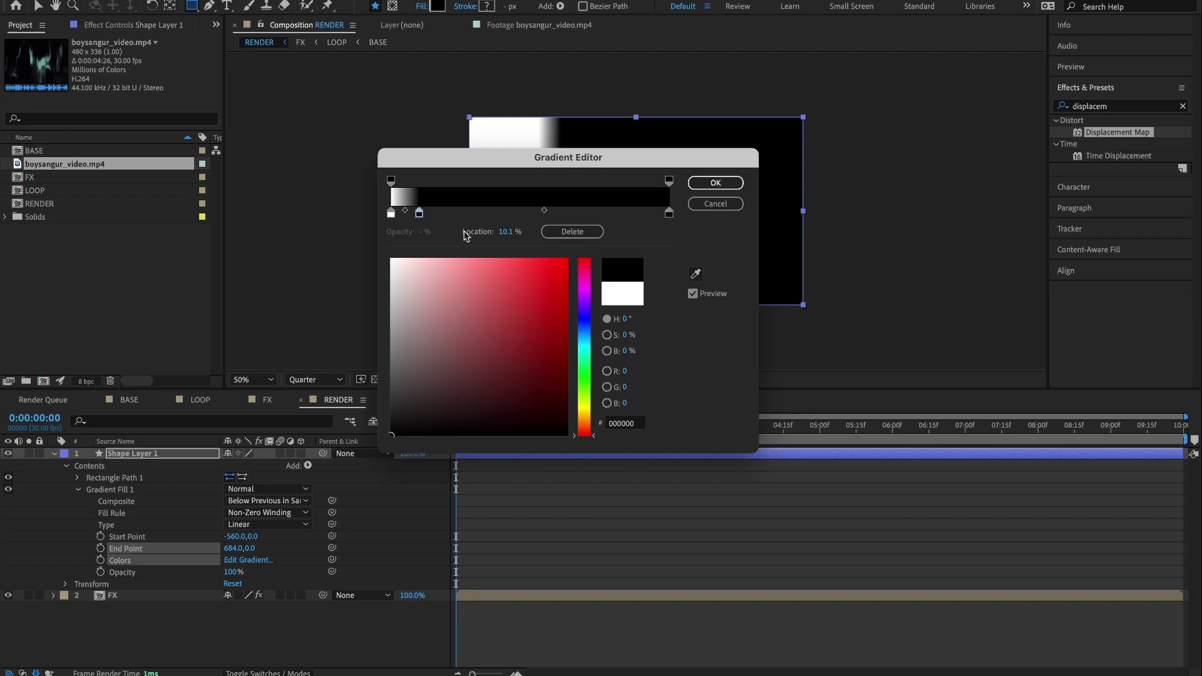
{"action": "left_click", "coordinate": [451, 214]}
{"action": "left_click_drag", "start_coordinate": [440, 316], "coordinate": [359, 231]}
{"action": "left_click", "coordinate": [486, 214]}
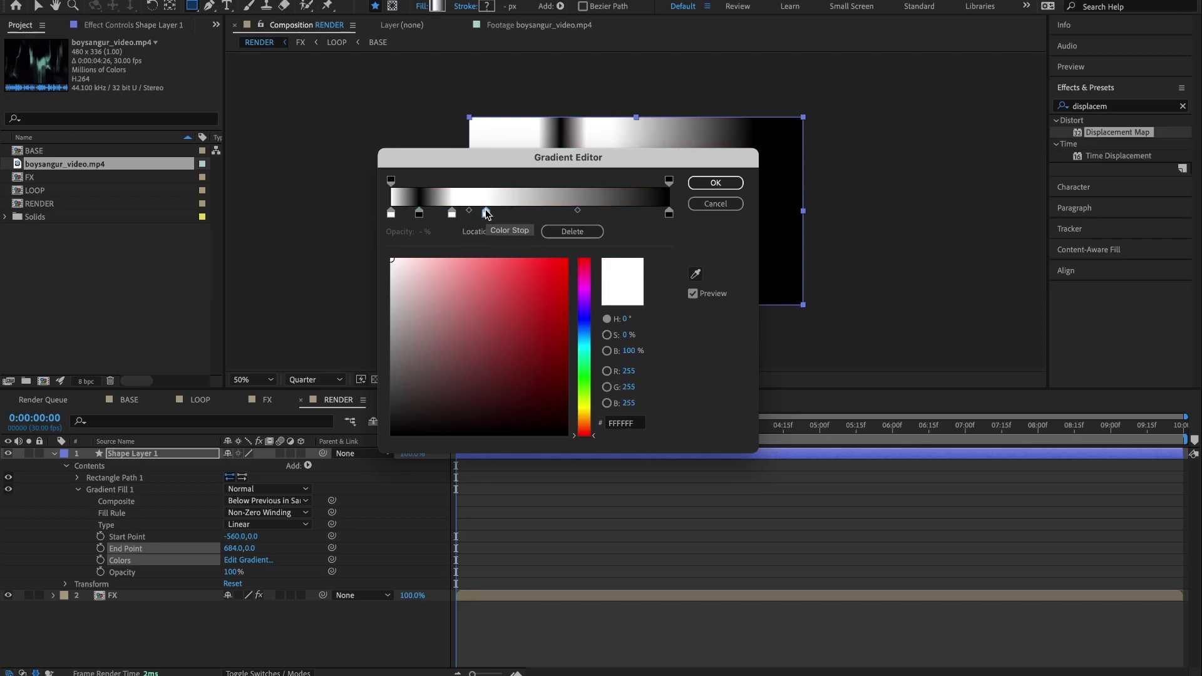
{"action": "left_click", "coordinate": [422, 380]}
{"action": "left_click_drag", "start_coordinate": [408, 408], "coordinate": [391, 434]}
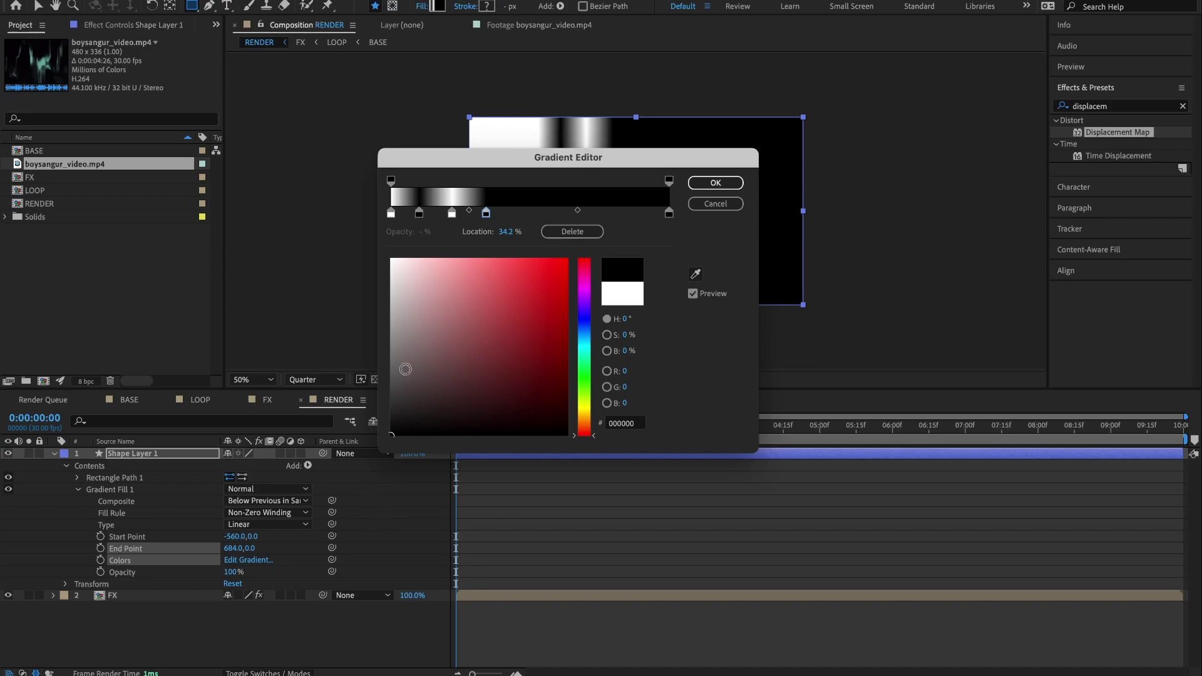
- Continue the alternating gradient stops: white at about 45%, black at 58%, white at 70%, black at 82% and white at 90%
{"action": "left_click", "coordinate": [517, 214]}
{"action": "left_click_drag", "start_coordinate": [442, 327], "coordinate": [343, 221]}
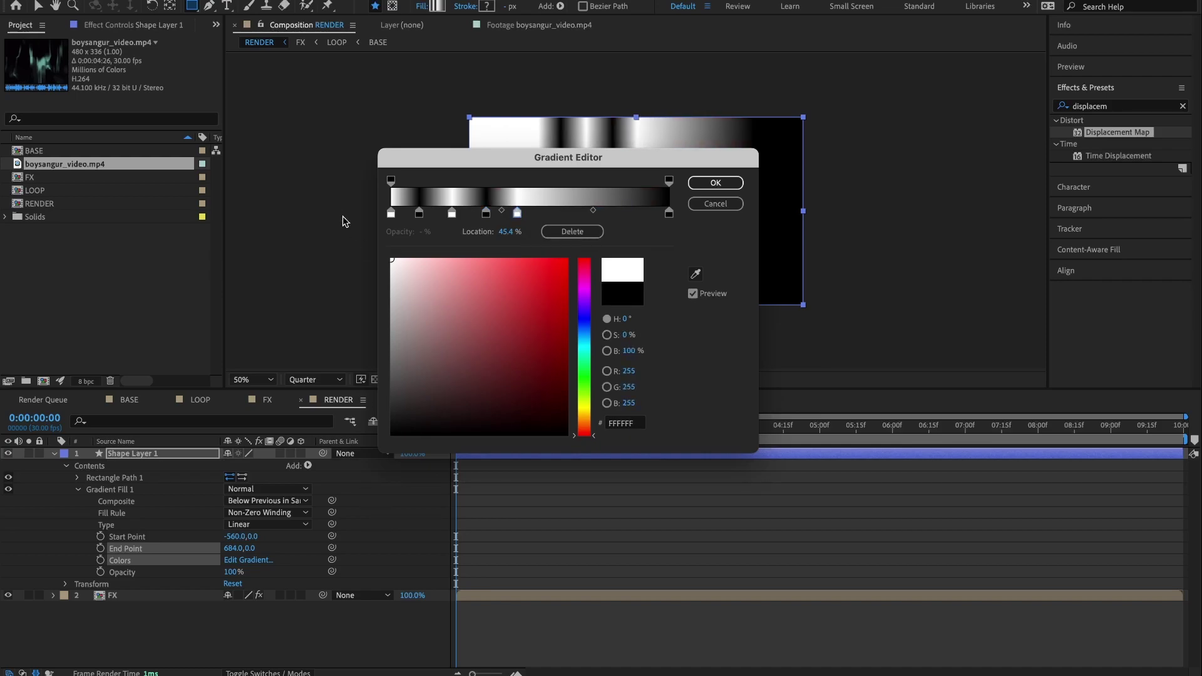
{"action": "left_click", "coordinate": [552, 214]}
{"action": "left_click_drag", "start_coordinate": [463, 346], "coordinate": [391, 434]}
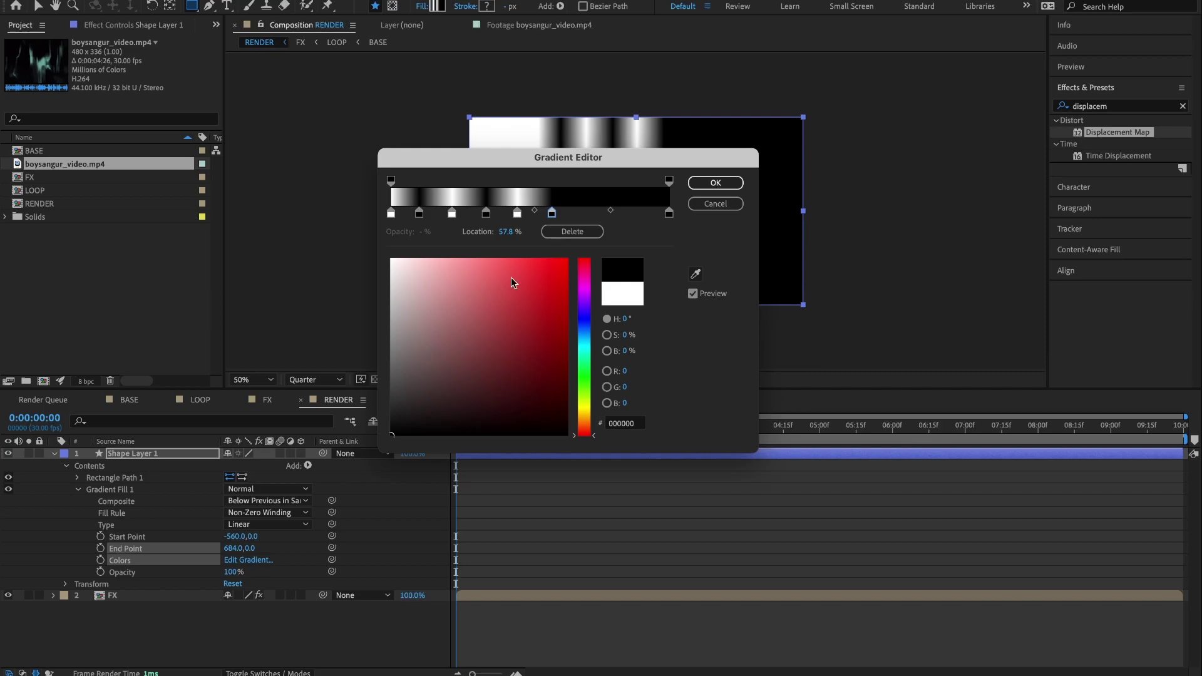
{"action": "left_click", "coordinate": [585, 214]}
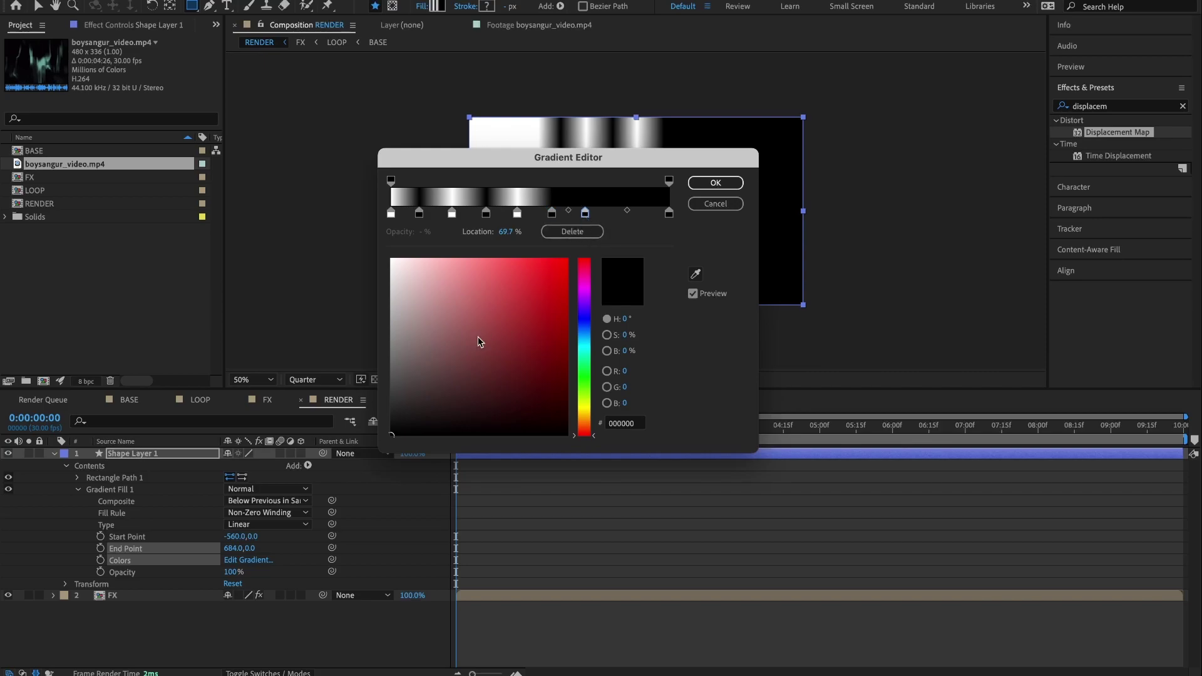
{"action": "left_click_drag", "start_coordinate": [480, 341], "coordinate": [335, 217]}
{"action": "left_click", "coordinate": [618, 214]}
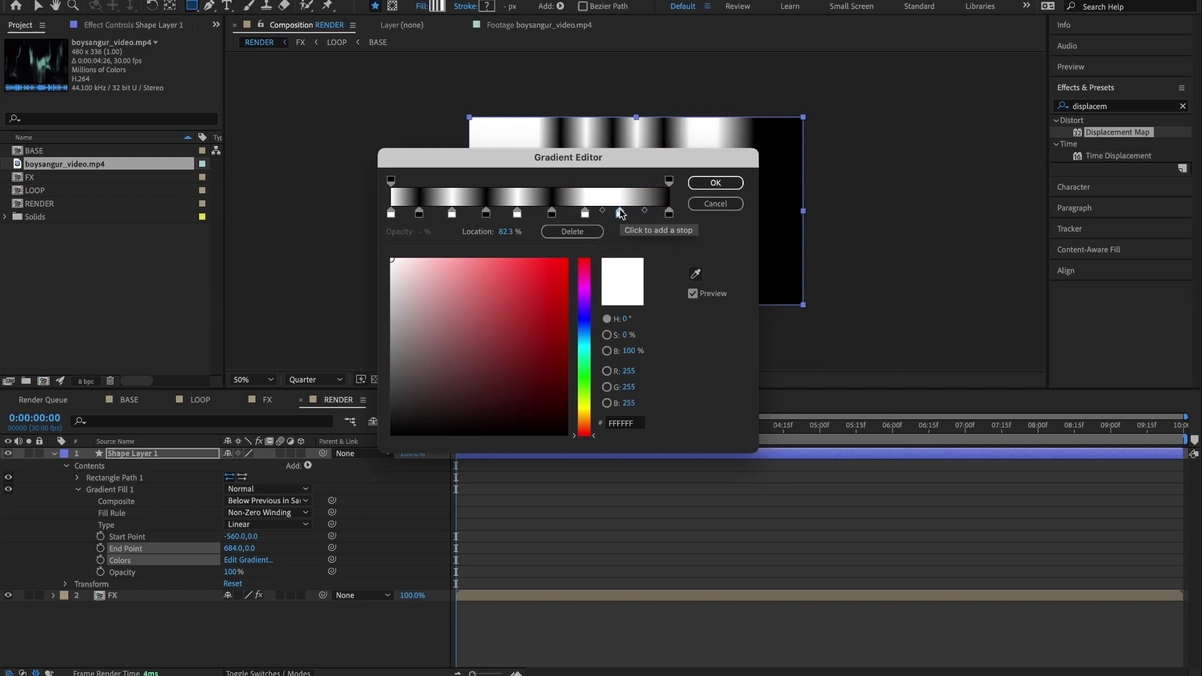
{"action": "left_click_drag", "start_coordinate": [482, 309], "coordinate": [341, 523]}
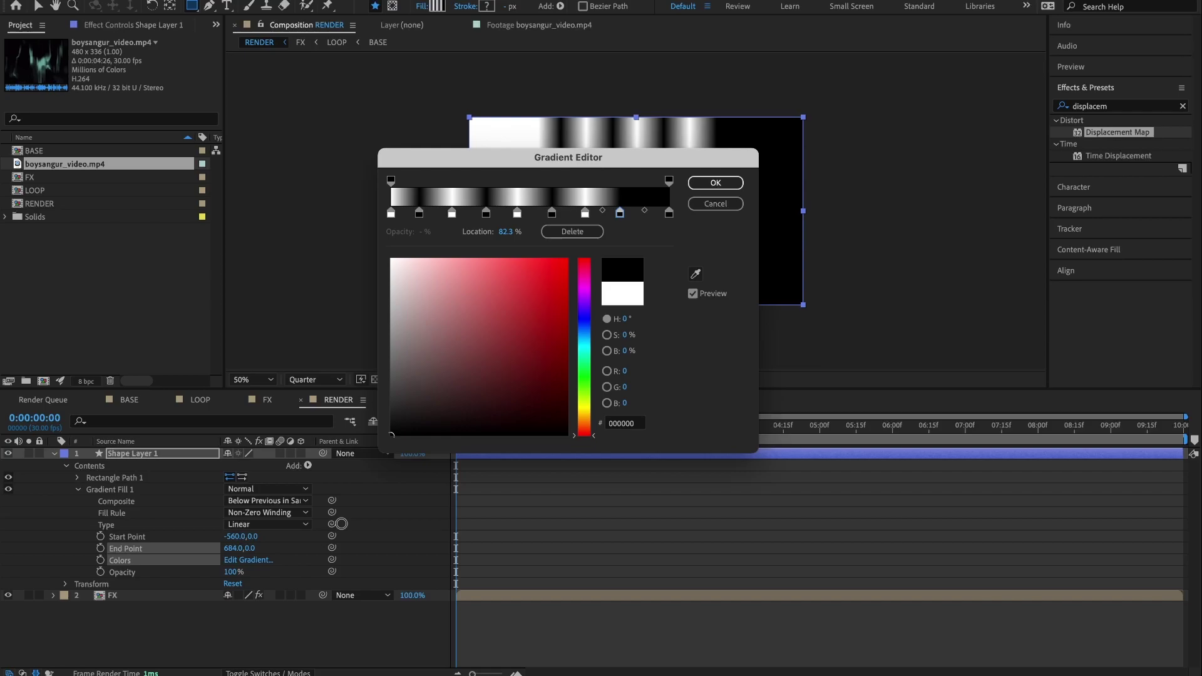
{"action": "left_click", "coordinate": [640, 213]}
{"action": "left_click_drag", "start_coordinate": [501, 315], "coordinate": [293, 190]}
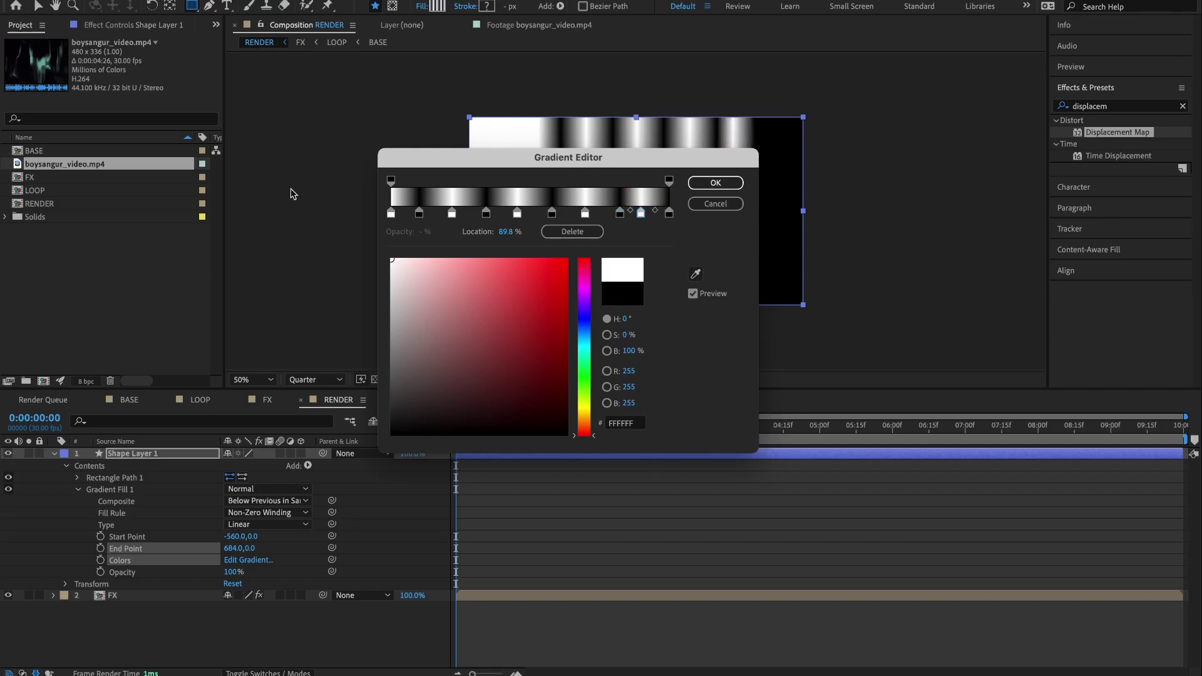
- Even out the spacing of the black and white gradient stops, with the first black one at about 10.7%, and apply the gradient
{"action": "left_click_drag", "start_coordinate": [641, 214], "coordinate": [449, 214]}
{"action": "left_click_drag", "start_coordinate": [615, 214], "coordinate": [610, 214]}
{"action": "left_click_drag", "start_coordinate": [644, 215], "coordinate": [639, 214]}
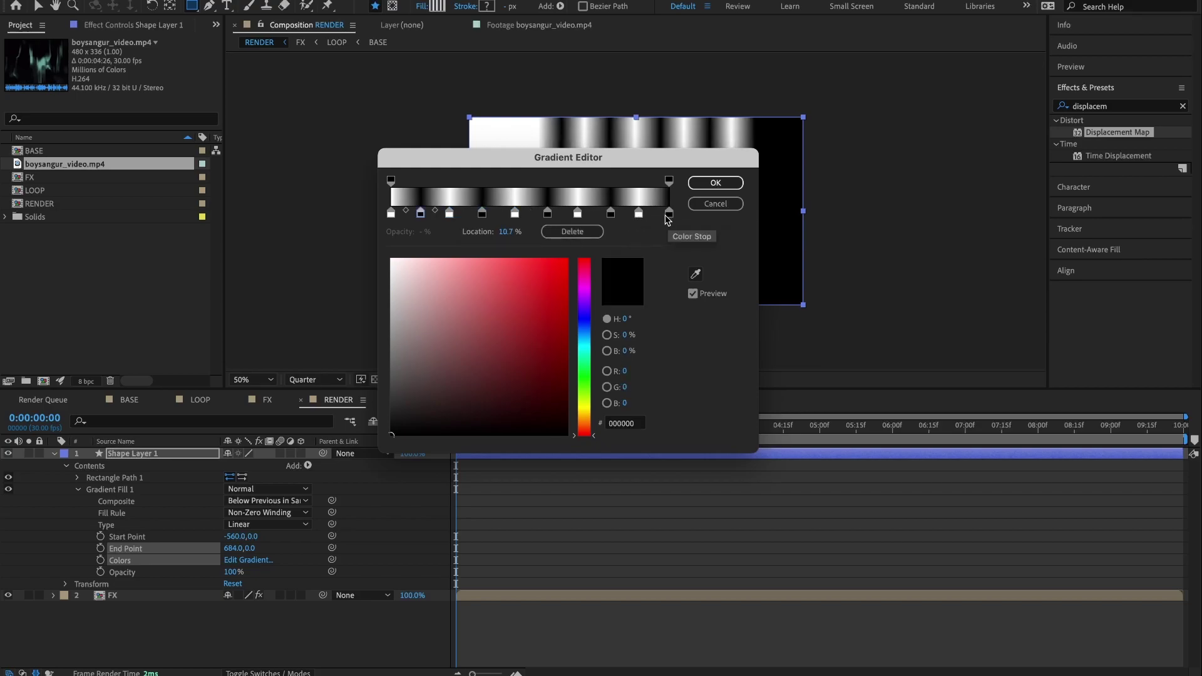
{"action": "left_click_drag", "start_coordinate": [419, 215], "coordinate": [420, 214]}
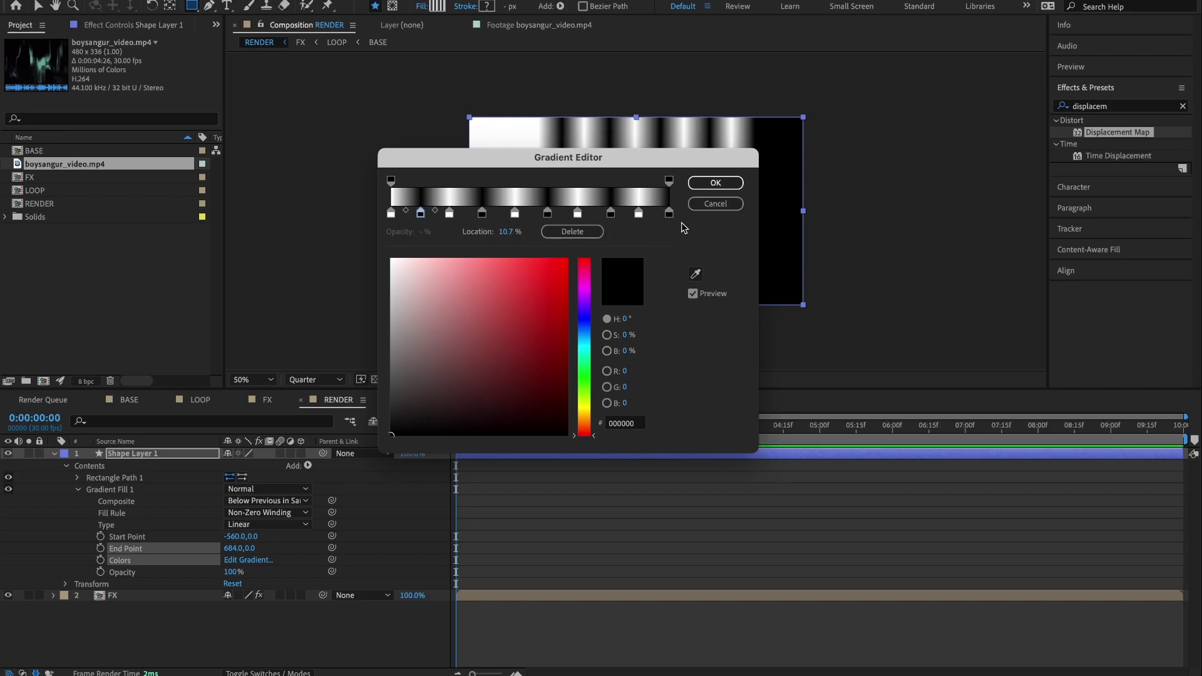
{"action": "left_click", "coordinate": [716, 185]}
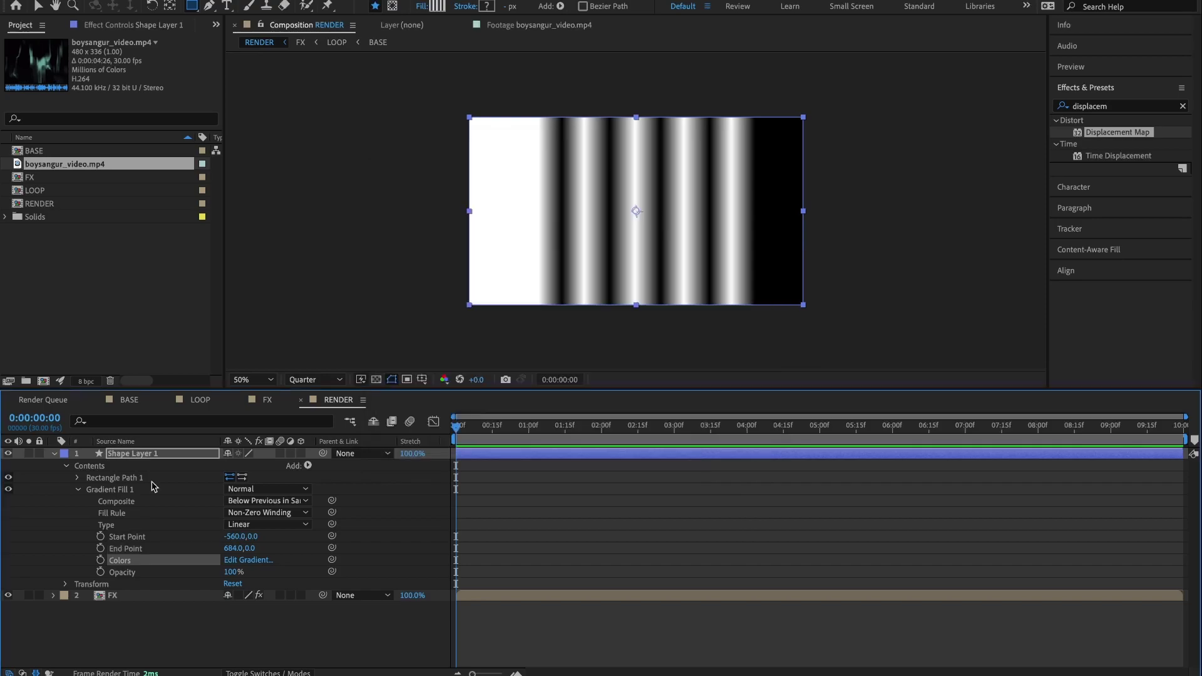
- Rename the striped shape layer MAP and hide it
{"action": "left_click", "coordinate": [54, 455]}
{"action": "left_click", "coordinate": [139, 453]}
{"action": "key", "text": "Return"}
{"action": "type", "text": "MA"}
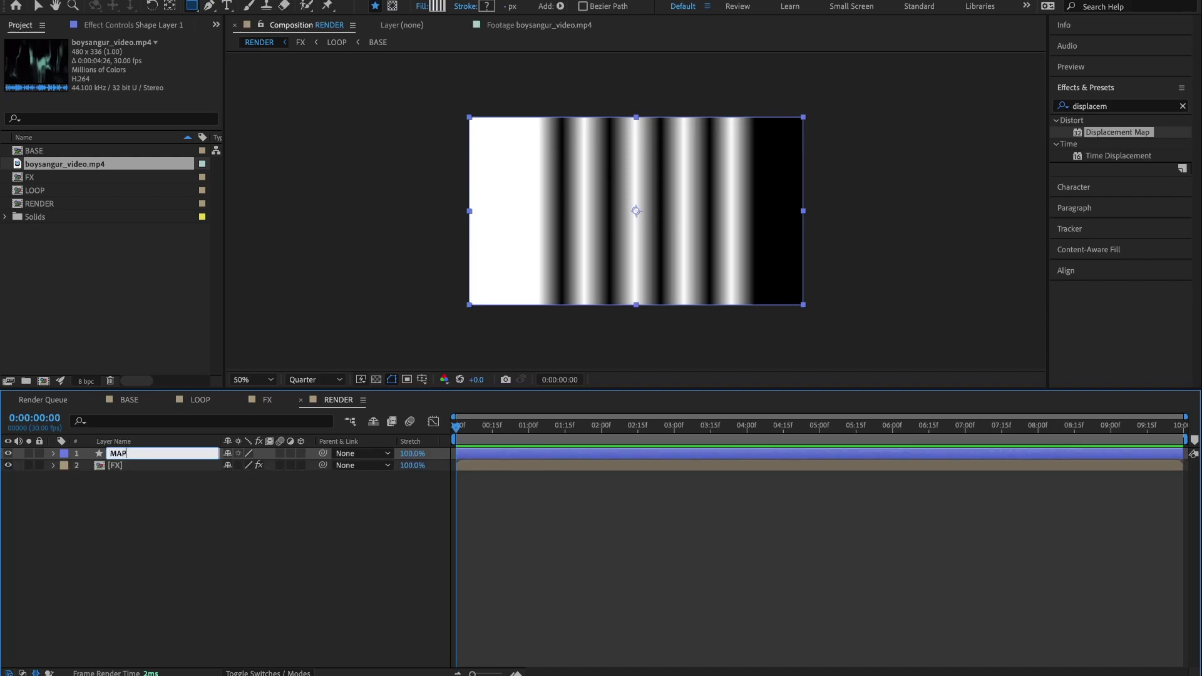
{"action": "type", "text": "P"}
{"action": "key", "text": "Return"}
{"action": "left_click", "coordinate": [8, 453]}
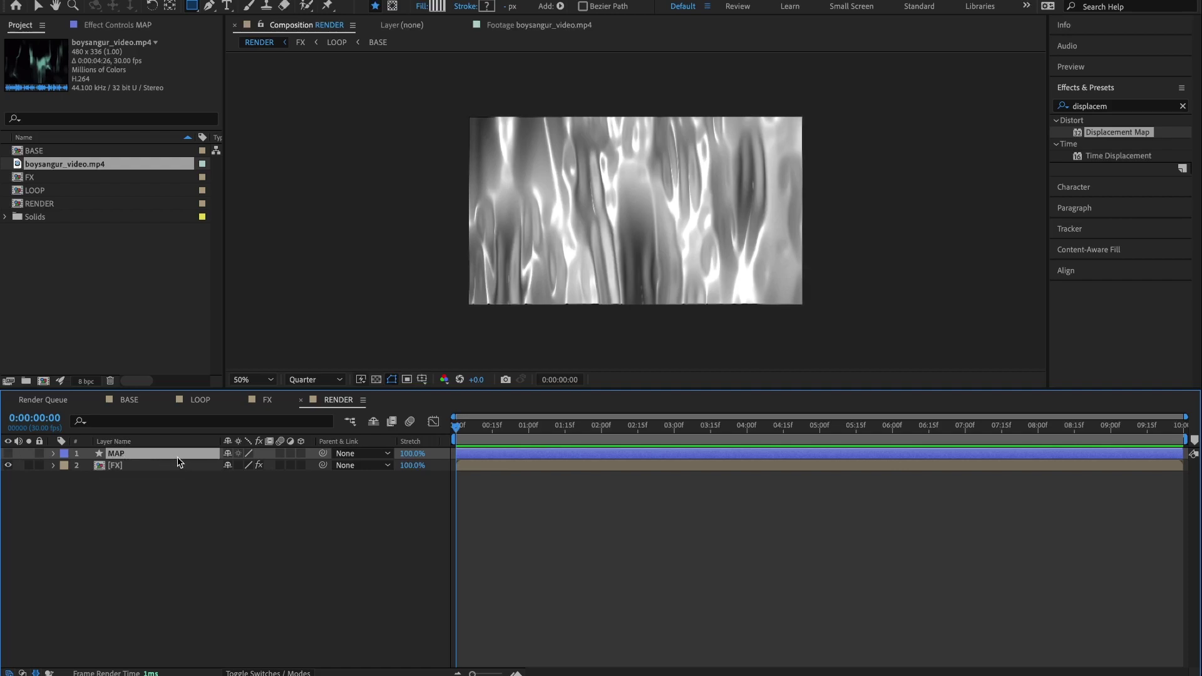
- Set the FX layer's Displacement Map effect to use the MAP layer as its displacement source
{"action": "left_click", "coordinate": [134, 467]}
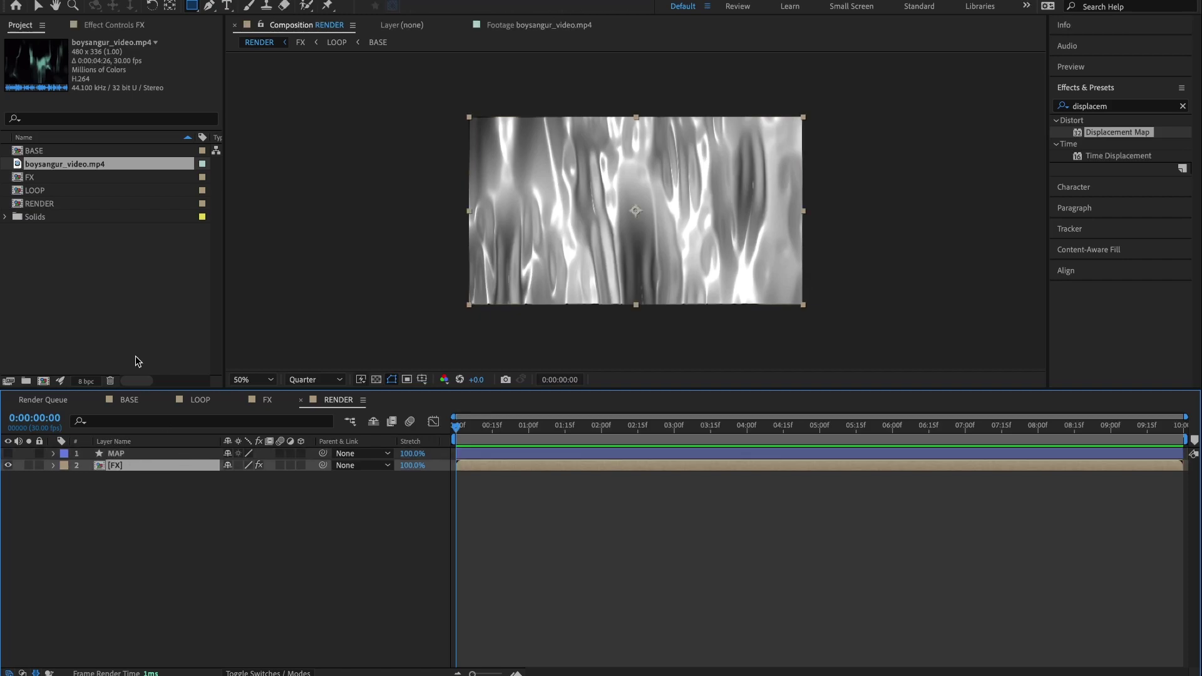
{"action": "left_click", "coordinate": [112, 24]}
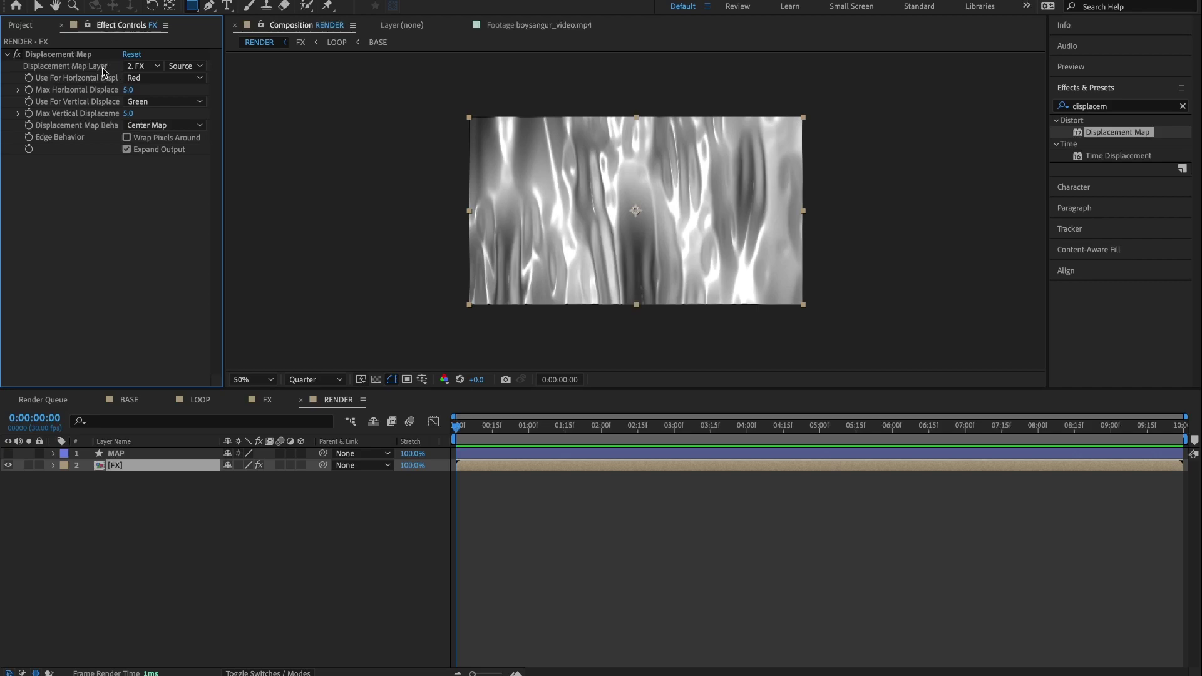
{"action": "left_click", "coordinate": [147, 66]}
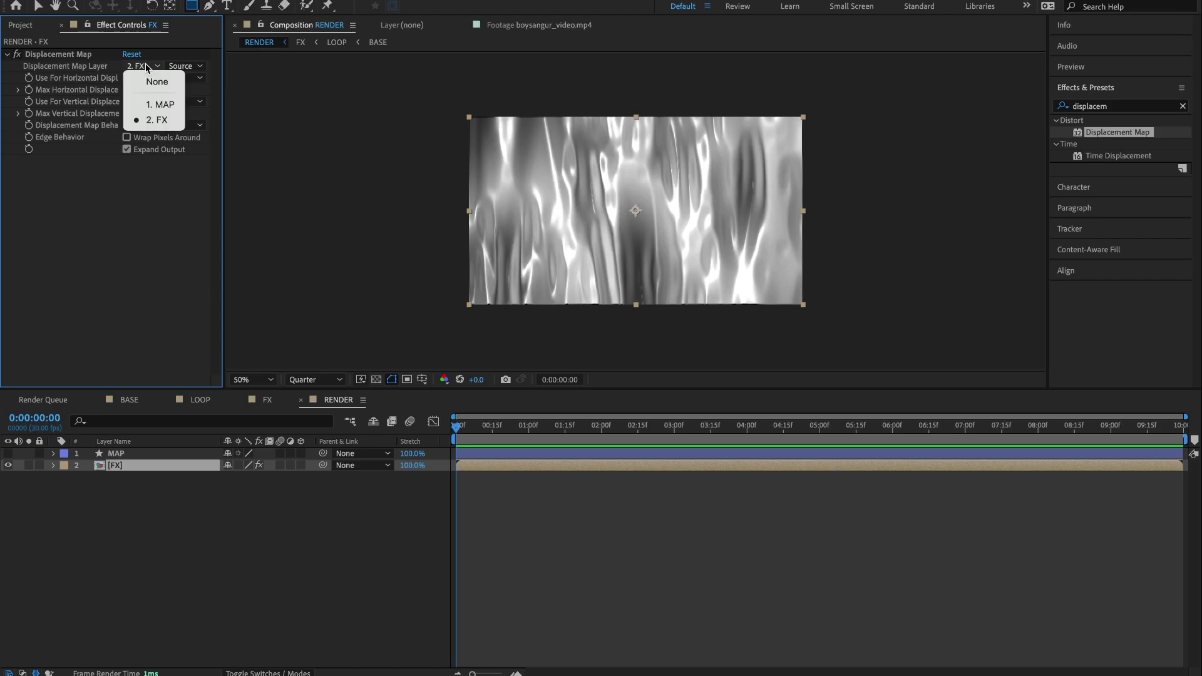
{"action": "left_click", "coordinate": [160, 104]}
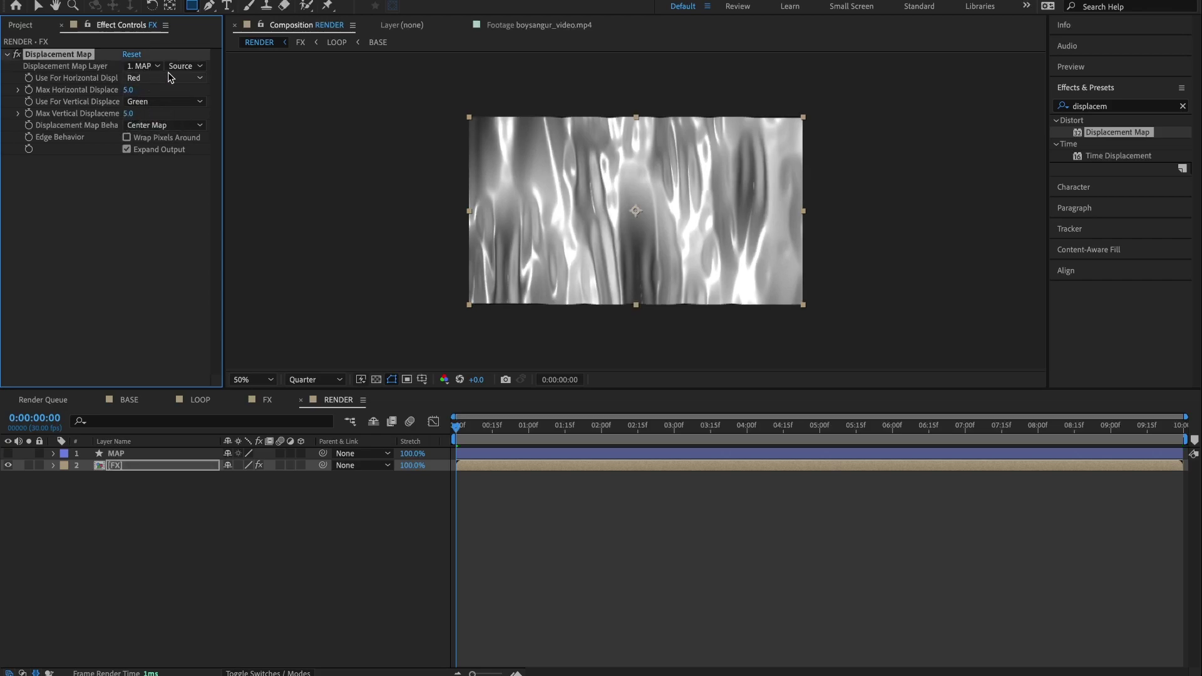
- Set the FX layer's maximum horizontal displacement to 100 and its maximum vertical displacement to 50
{"action": "left_click", "coordinate": [129, 90]}
{"action": "type", "text": "100"}
{"action": "key", "text": "Return"}
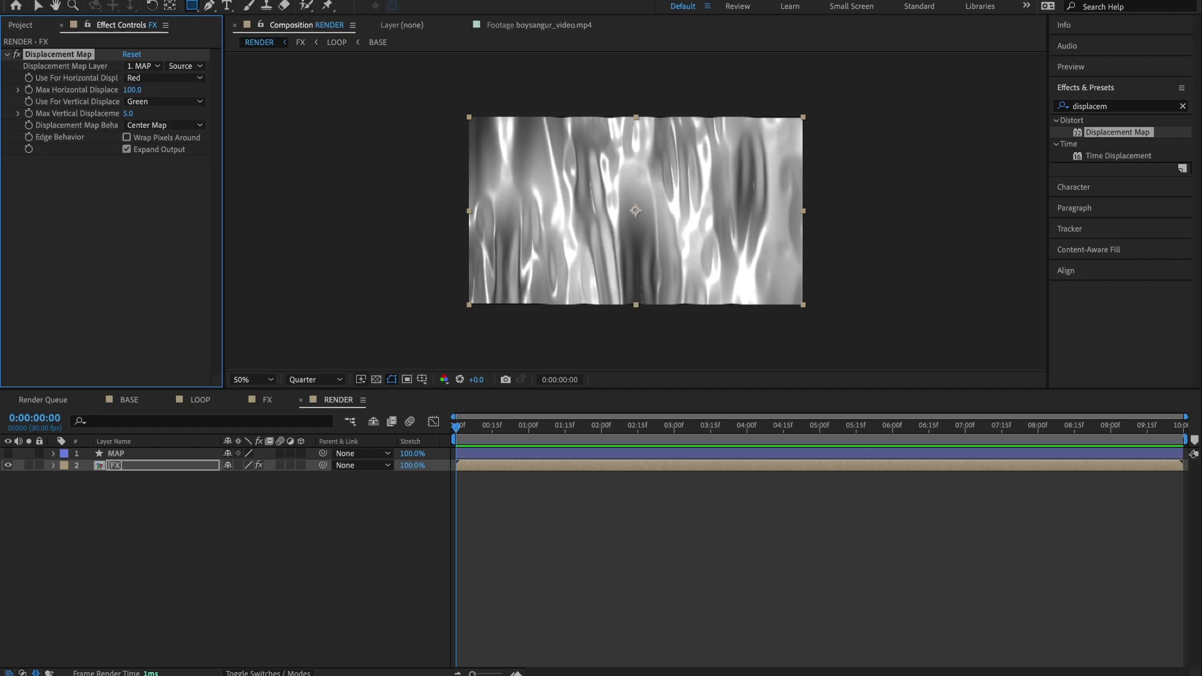
{"action": "left_click", "coordinate": [129, 114]}
{"action": "type", "text": "50"}
{"action": "key", "text": "Return"}
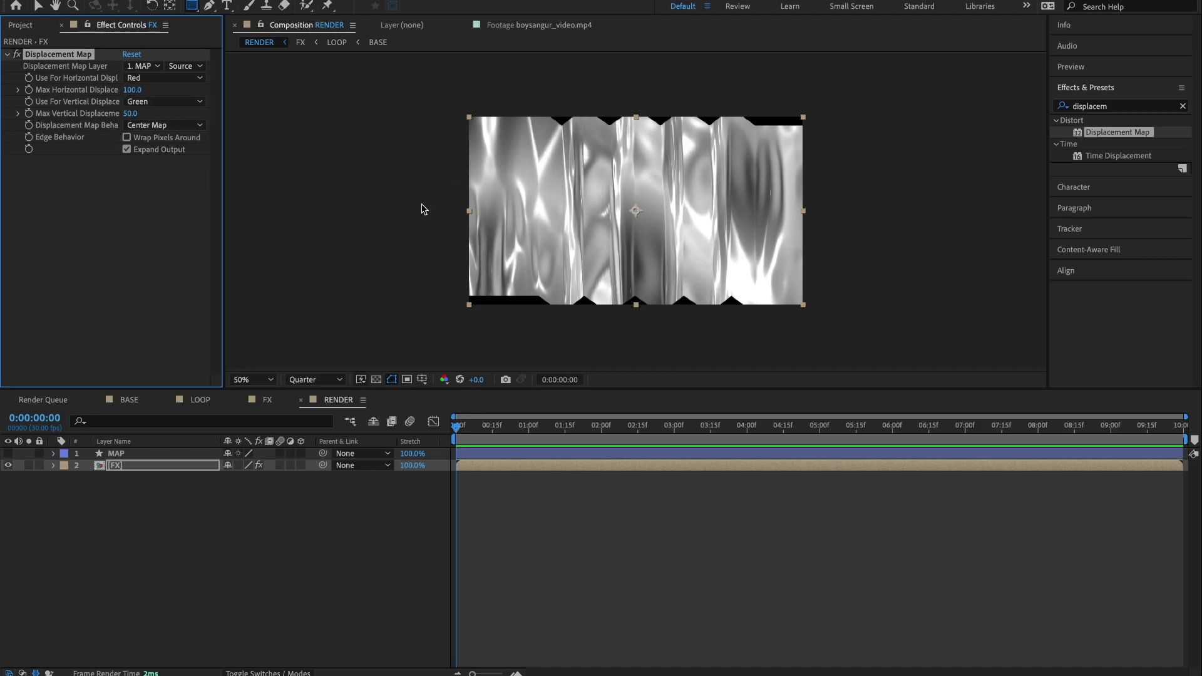
- Unlink the FX layer's scale proportions, stretch its vertical scale to 350%, and preview the RENDER composition
{"action": "key", "text": "v"}
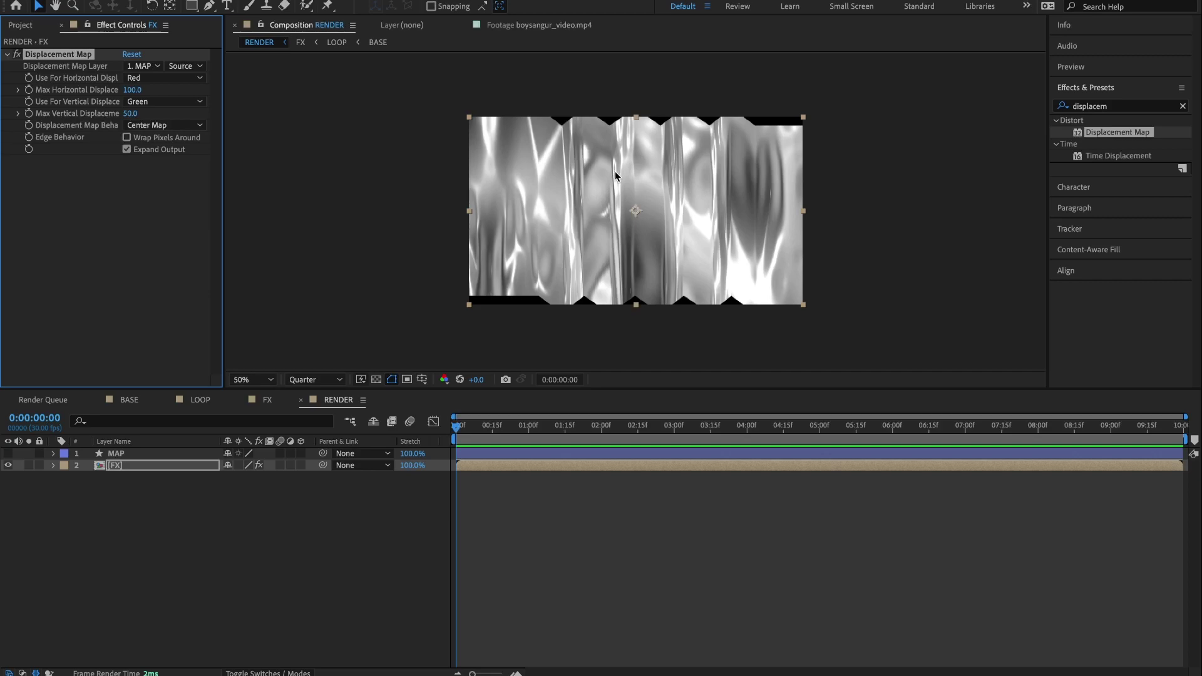
{"action": "key", "text": "comma"}
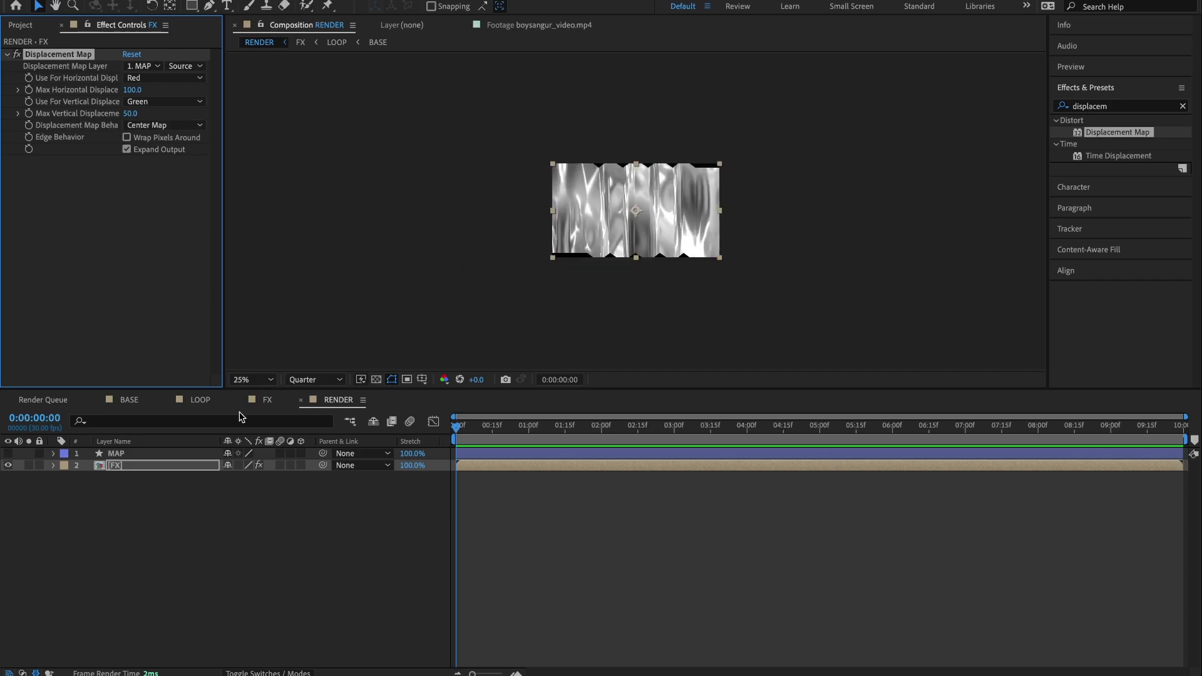
{"action": "left_click", "coordinate": [171, 463]}
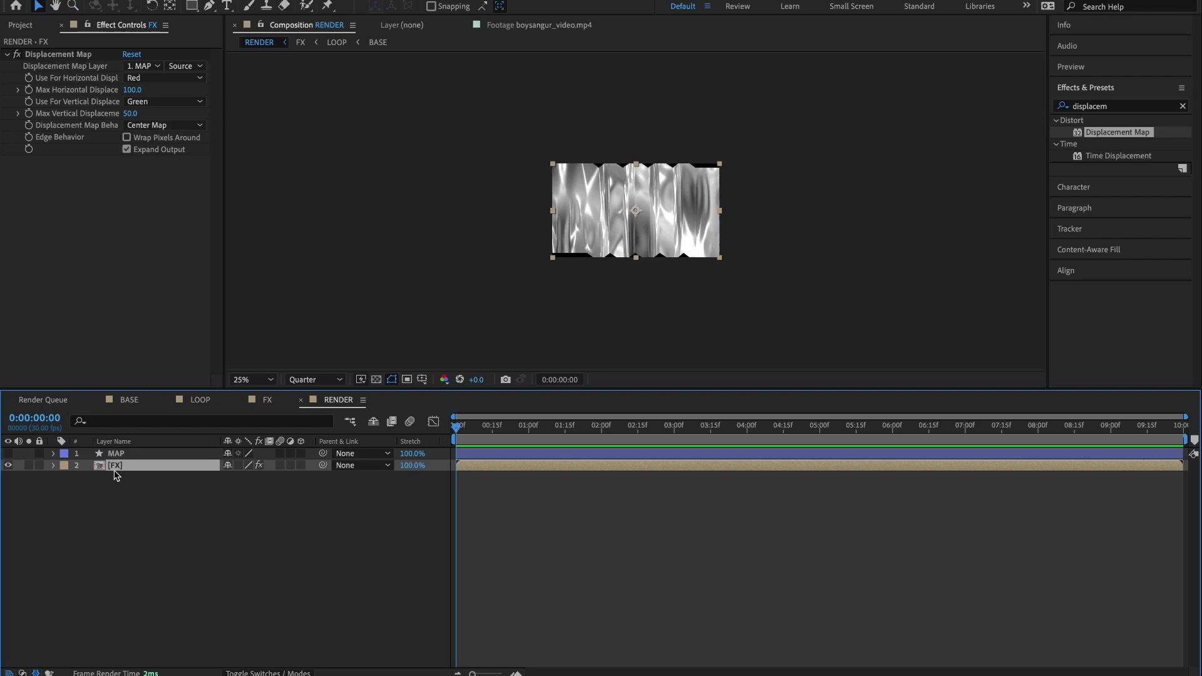
{"action": "left_click", "coordinate": [53, 466]}
{"action": "left_click", "coordinate": [66, 490]}
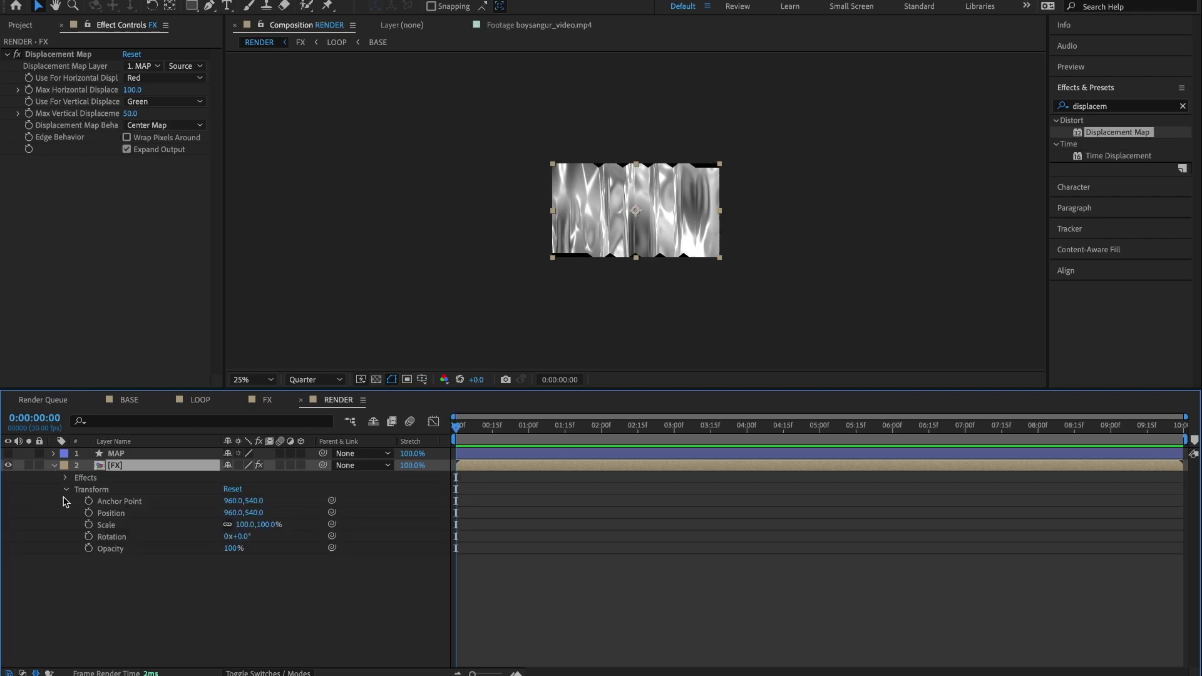
{"action": "left_click", "coordinate": [227, 526]}
{"action": "left_click", "coordinate": [269, 525]}
{"action": "type", "text": "186"}
{"action": "key", "text": "Return"}
{"action": "left_click_drag", "start_coordinate": [299, 501], "coordinate": [361, 448]}
{"action": "key", "text": "space"}
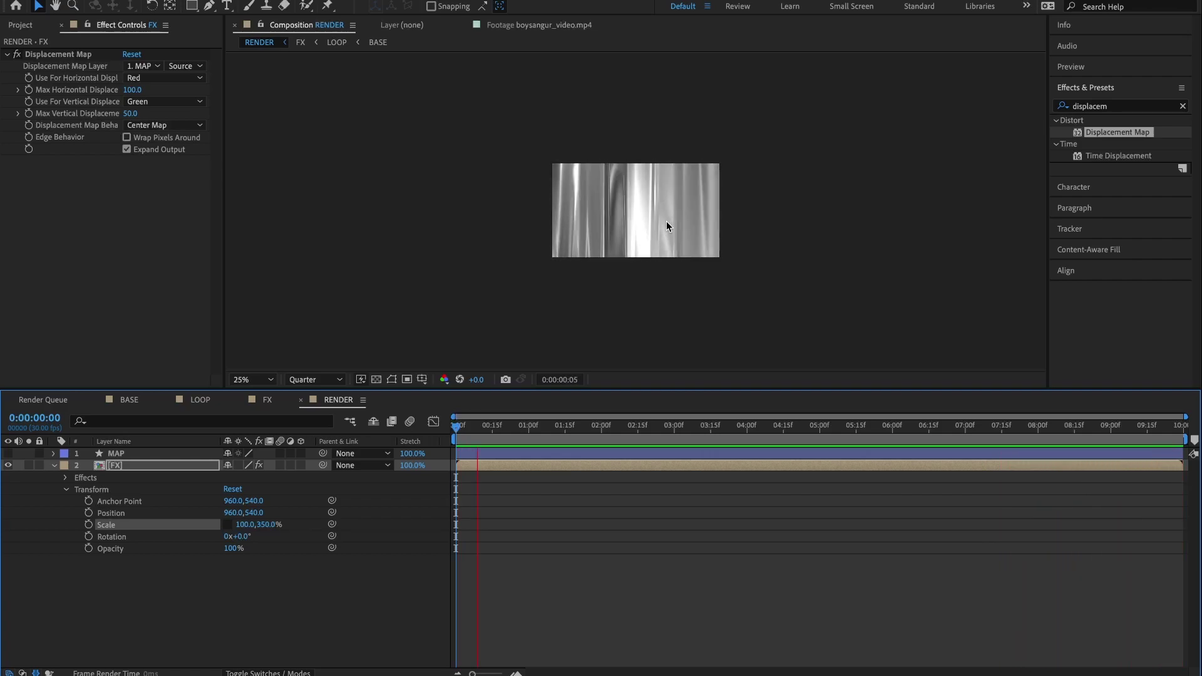
- Set the FX layer's vertical scale to 400%, preview the animation, and collapse the layer's properties
{"action": "left_click", "coordinate": [270, 524]}
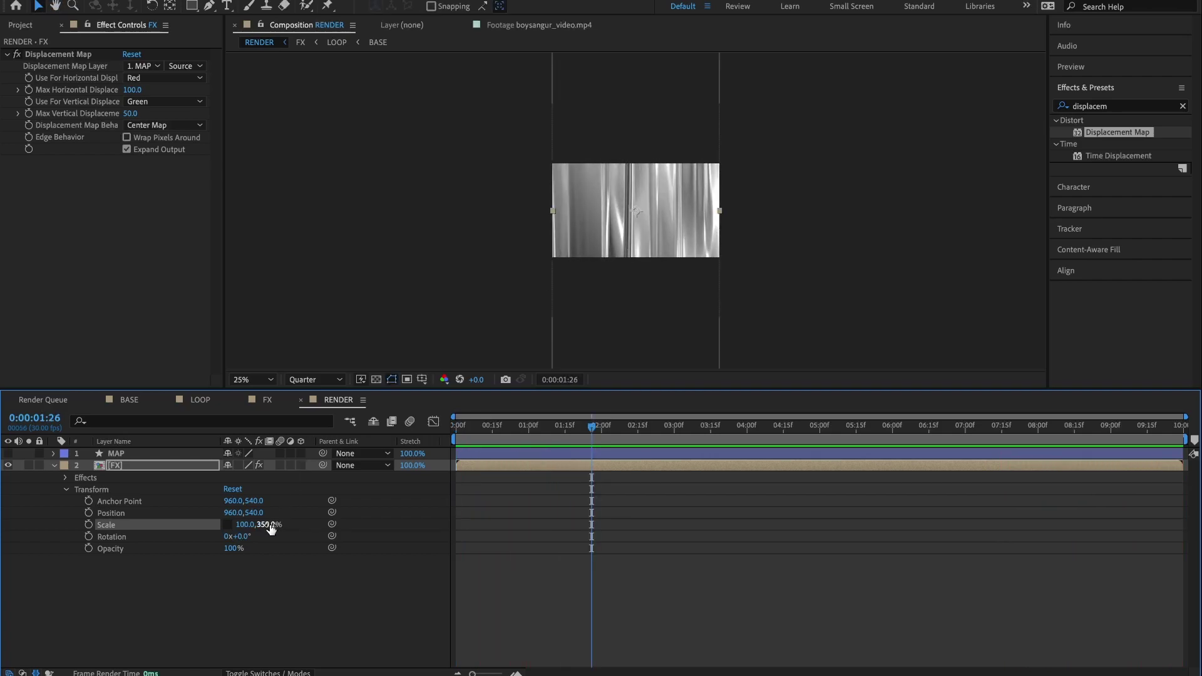
{"action": "key", "text": "Return"}
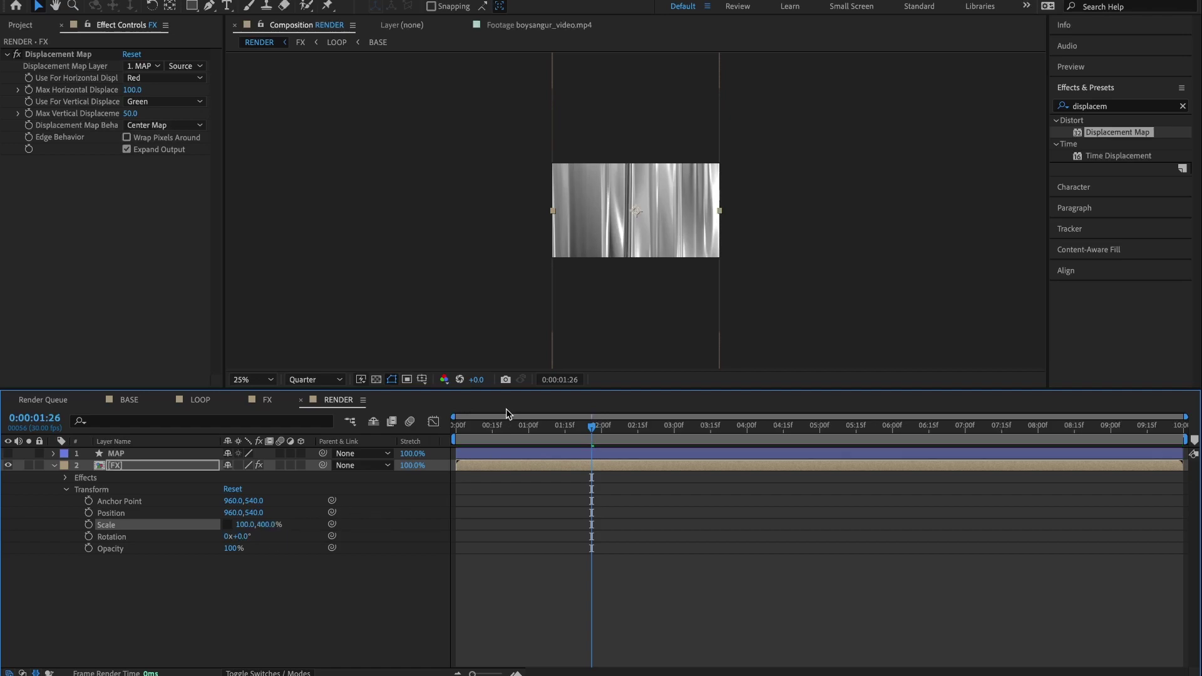
{"action": "key", "text": "space"}
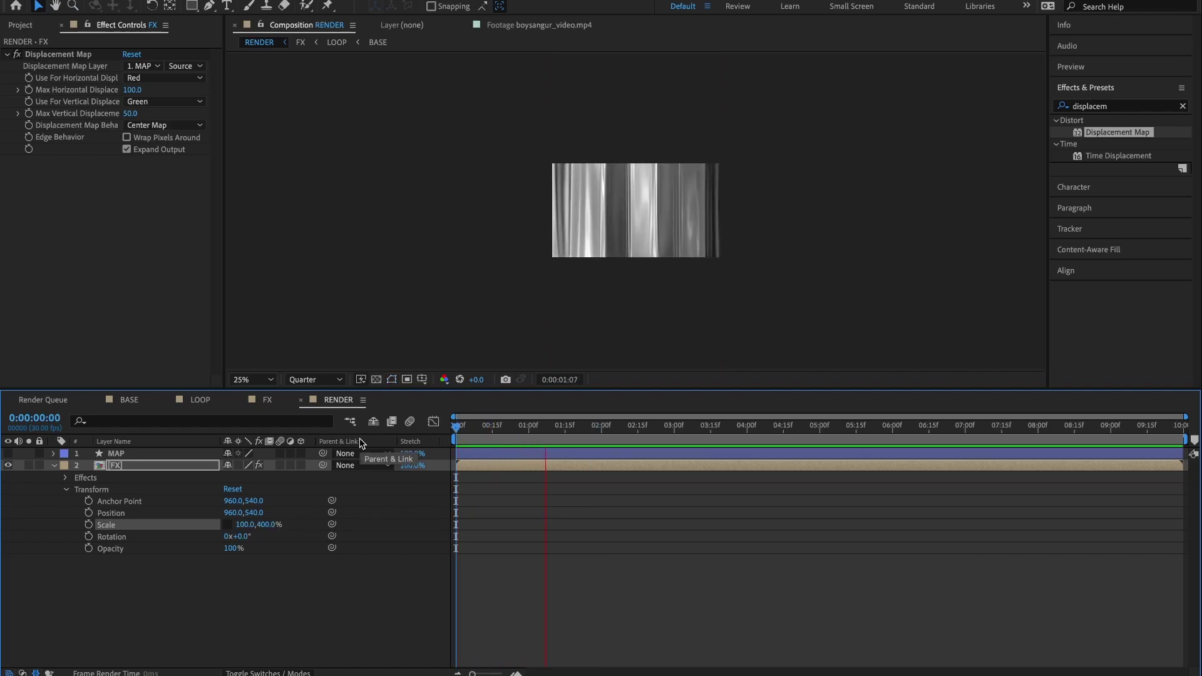
{"action": "key", "text": "space"}
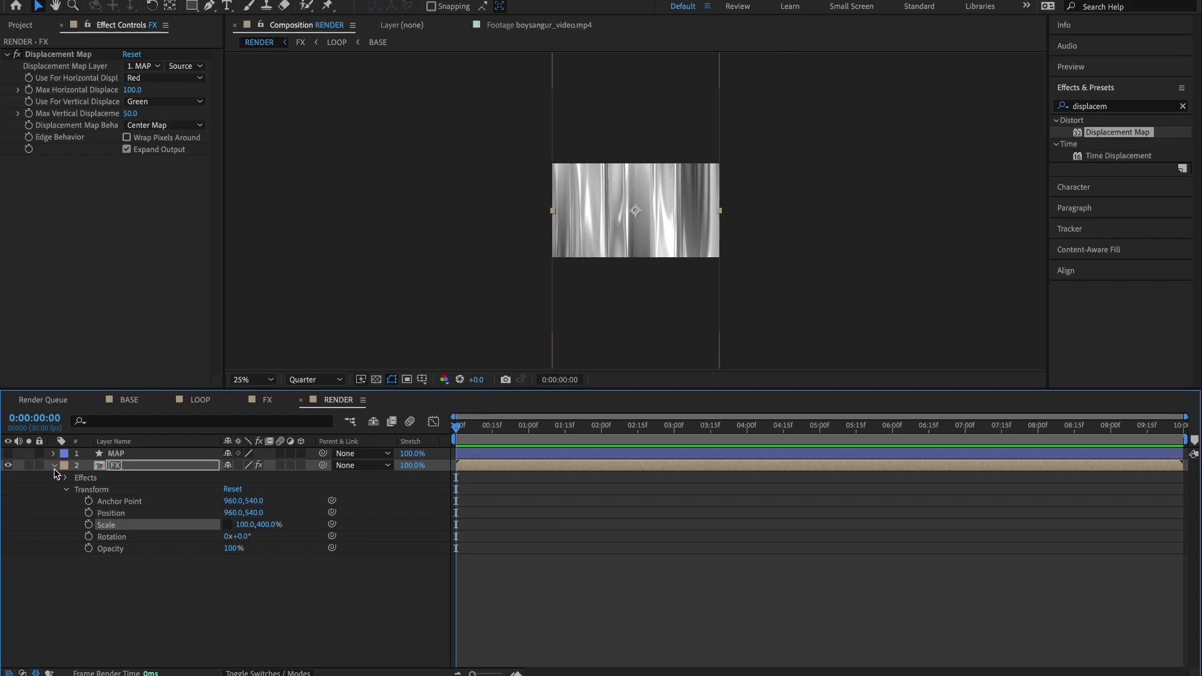
{"action": "left_click", "coordinate": [53, 466]}
{"action": "left_click", "coordinate": [123, 499]}
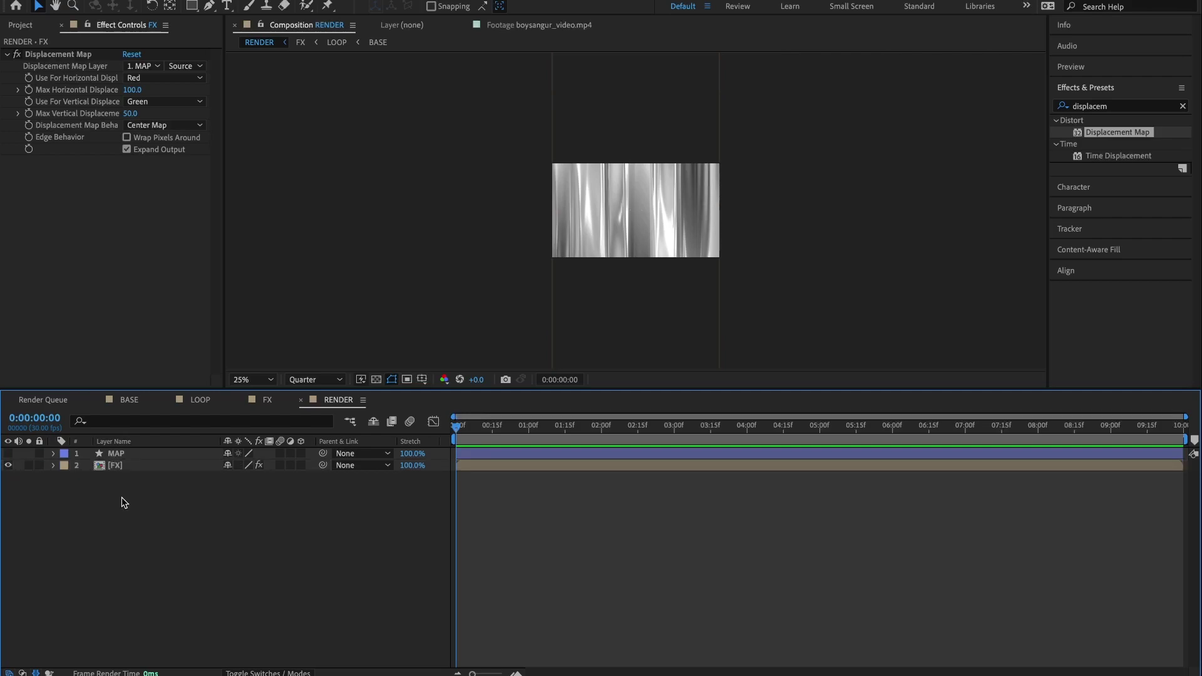
- Add three new adjustment layers above the MAP and FX layers in RENDER
{"action": "left_click", "coordinate": [440, 248]}
{"action": "key", "text": "period"}
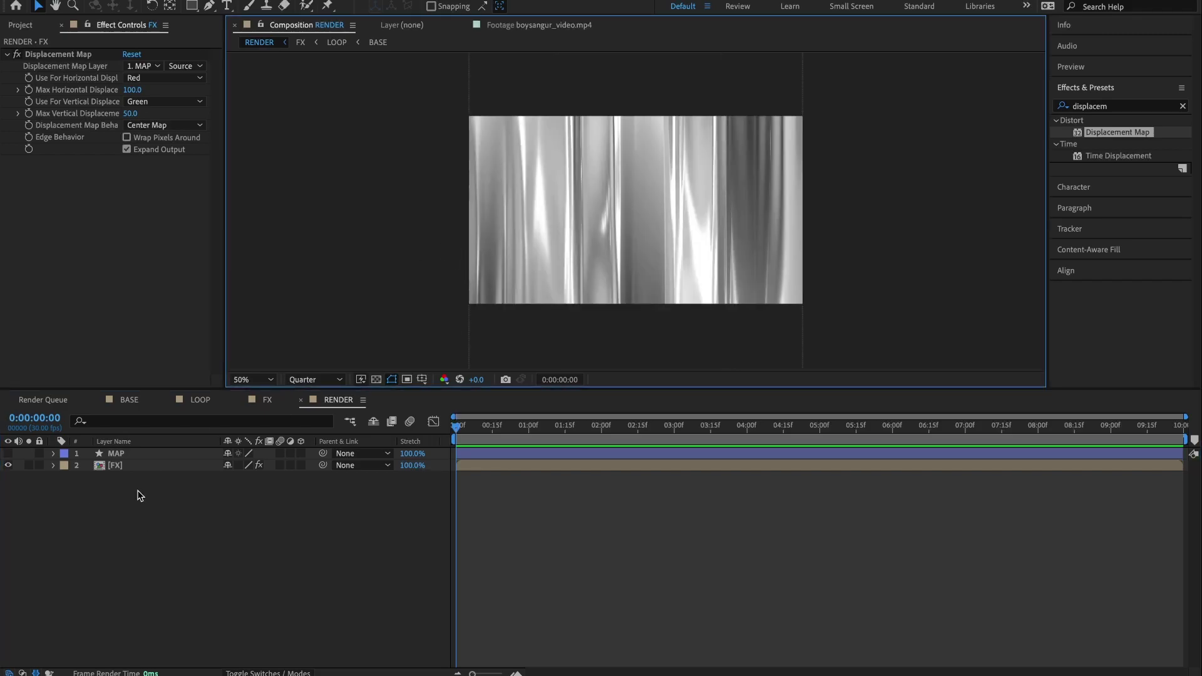
{"action": "key", "text": "q"}
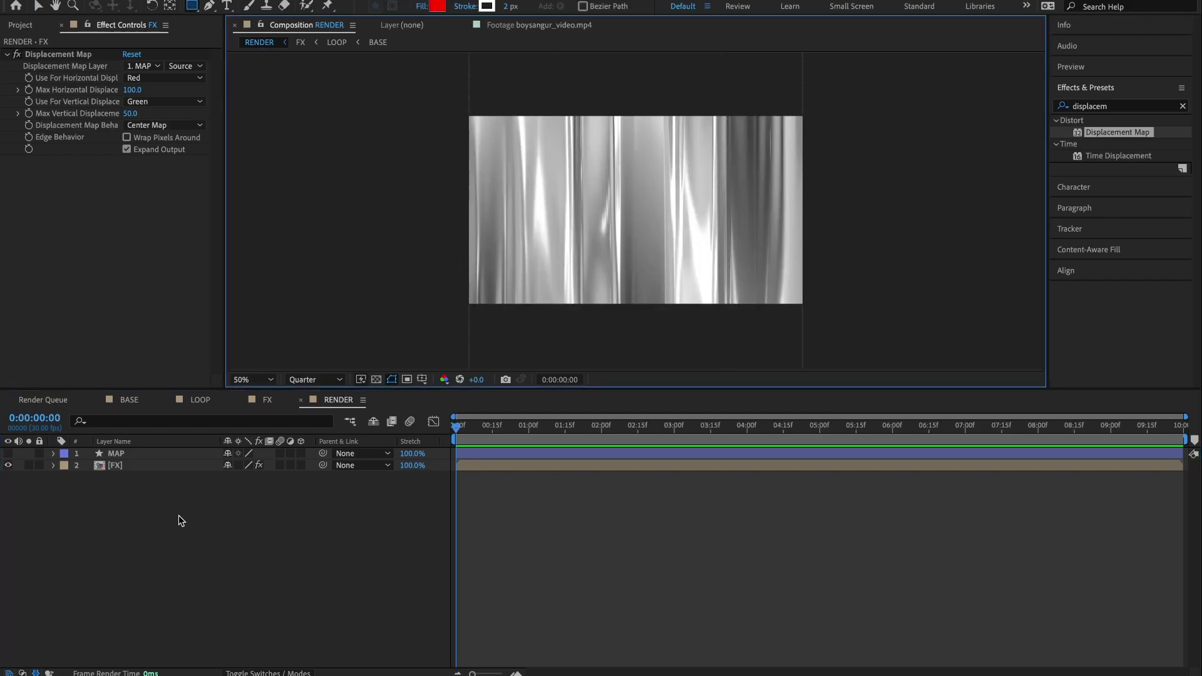
{"action": "right_click", "coordinate": [148, 486]}
{"action": "mouse_move", "coordinate": [164, 497]}
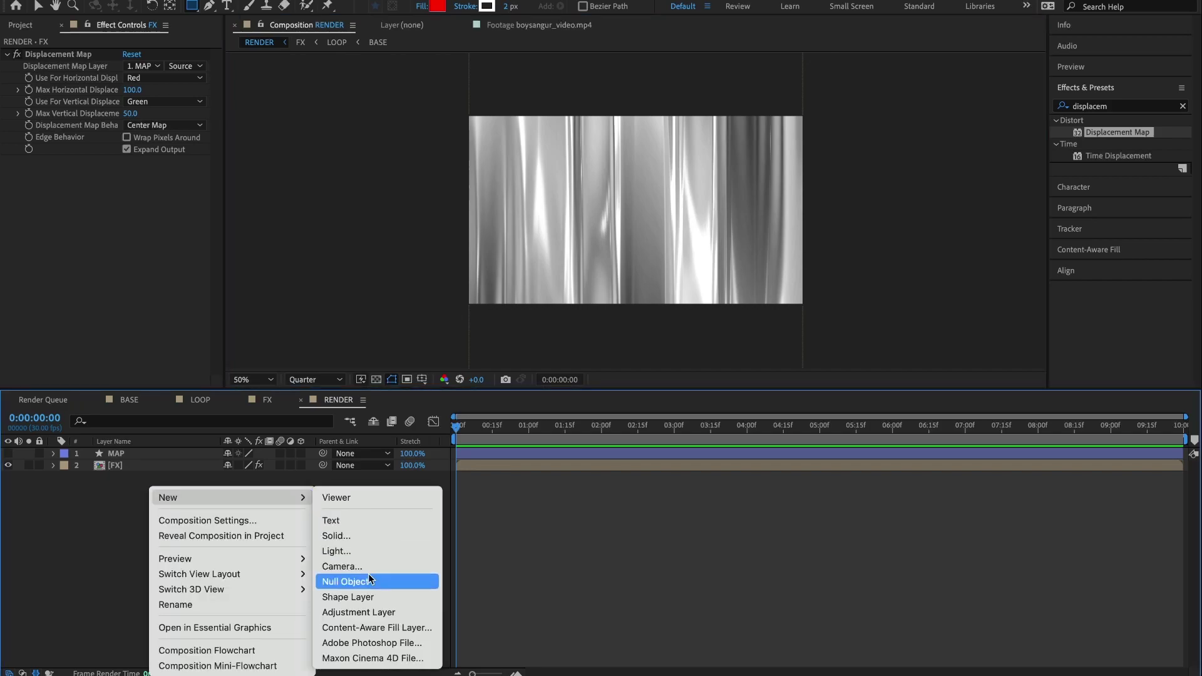
{"action": "left_click", "coordinate": [366, 613]}
{"action": "right_click", "coordinate": [147, 513]}
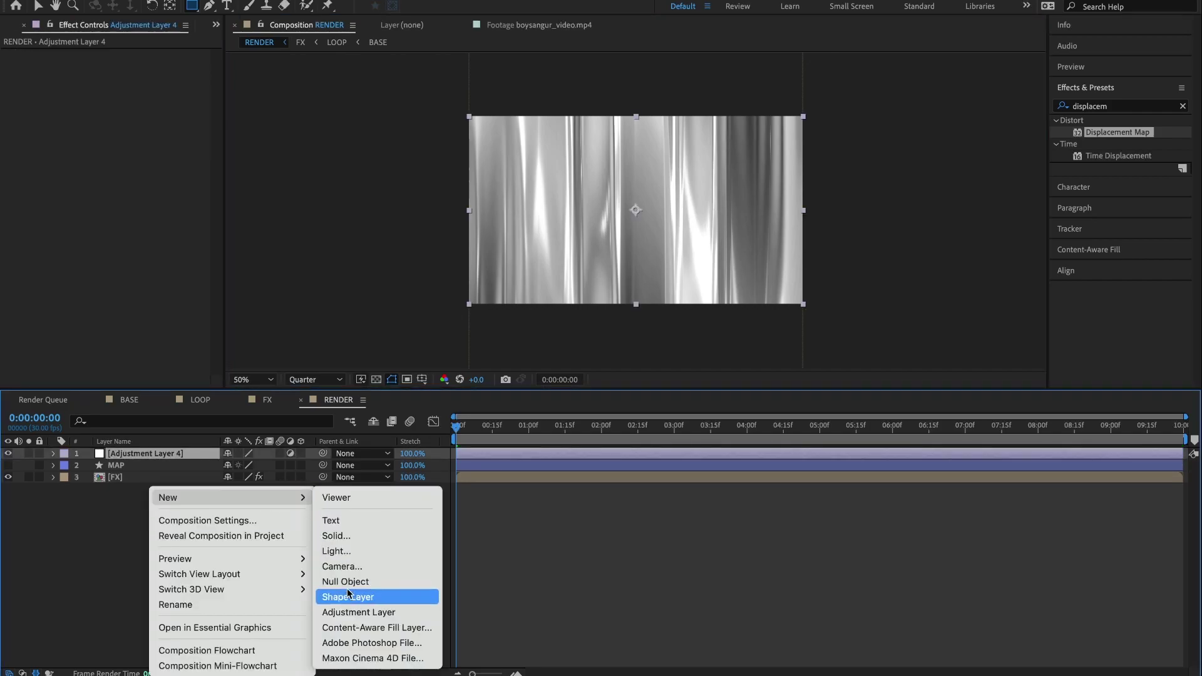
{"action": "left_click", "coordinate": [352, 612]}
{"action": "right_click", "coordinate": [195, 536]}
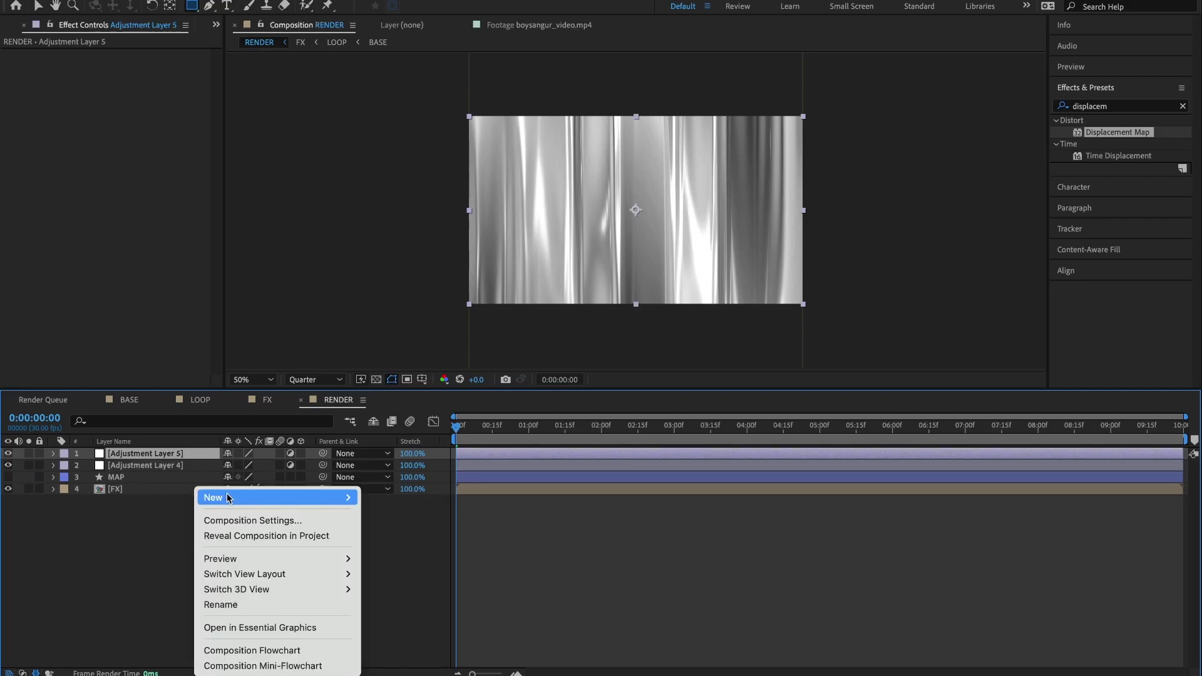
{"action": "mouse_move", "coordinate": [227, 498]}
{"action": "left_click", "coordinate": [363, 609]}
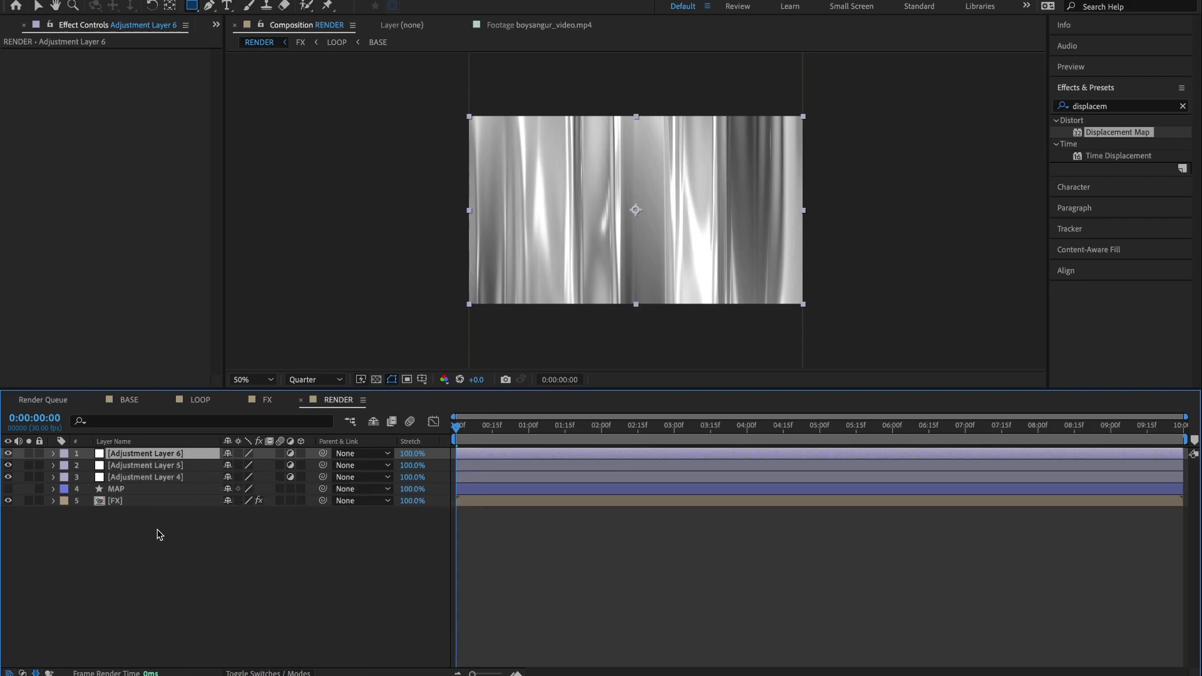
- Rename the three adjustment layers CC, PT and Mosaic, in order from the uppermost layer down
{"action": "key", "text": "Return"}
{"action": "type", "text": "CC"}
{"action": "key", "text": "Return"}
{"action": "left_click", "coordinate": [134, 463]}
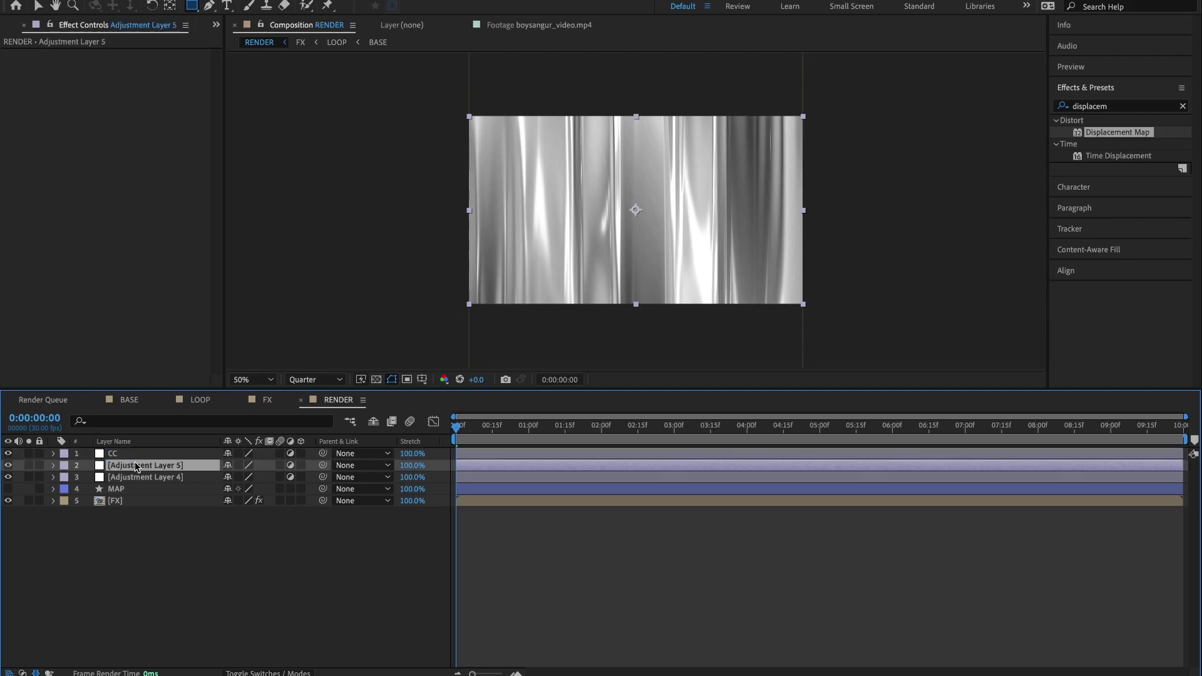
{"action": "key", "text": "Return"}
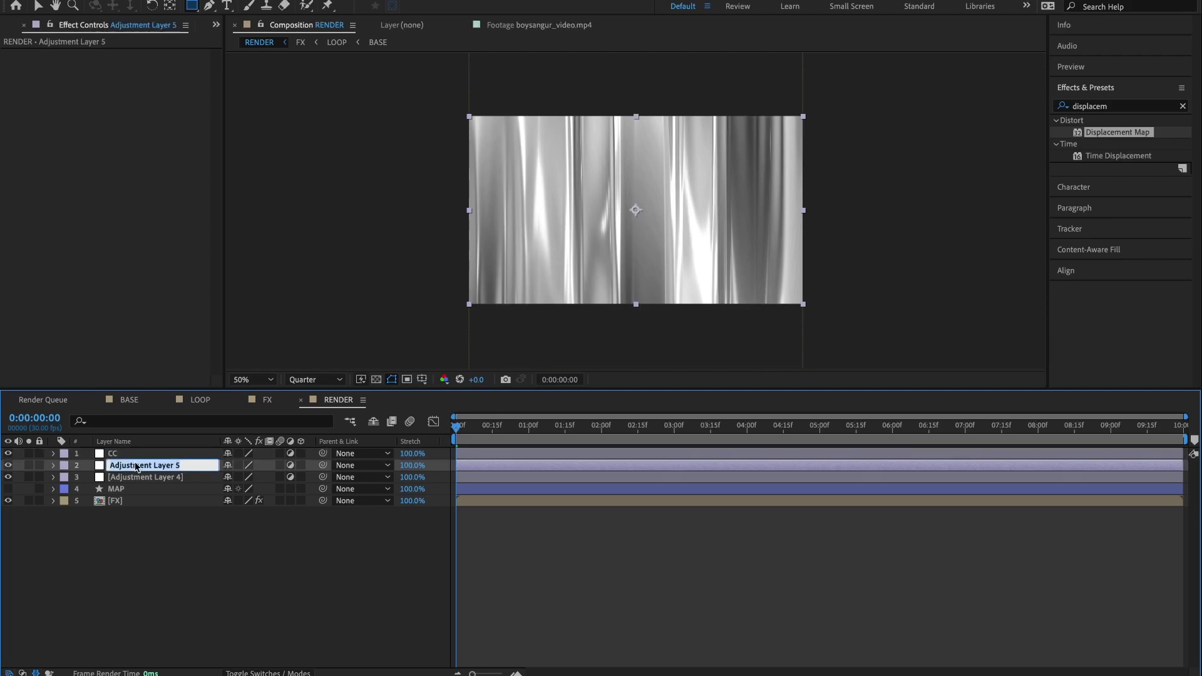
{"action": "type", "text": "PT"}
{"action": "key", "text": "Return"}
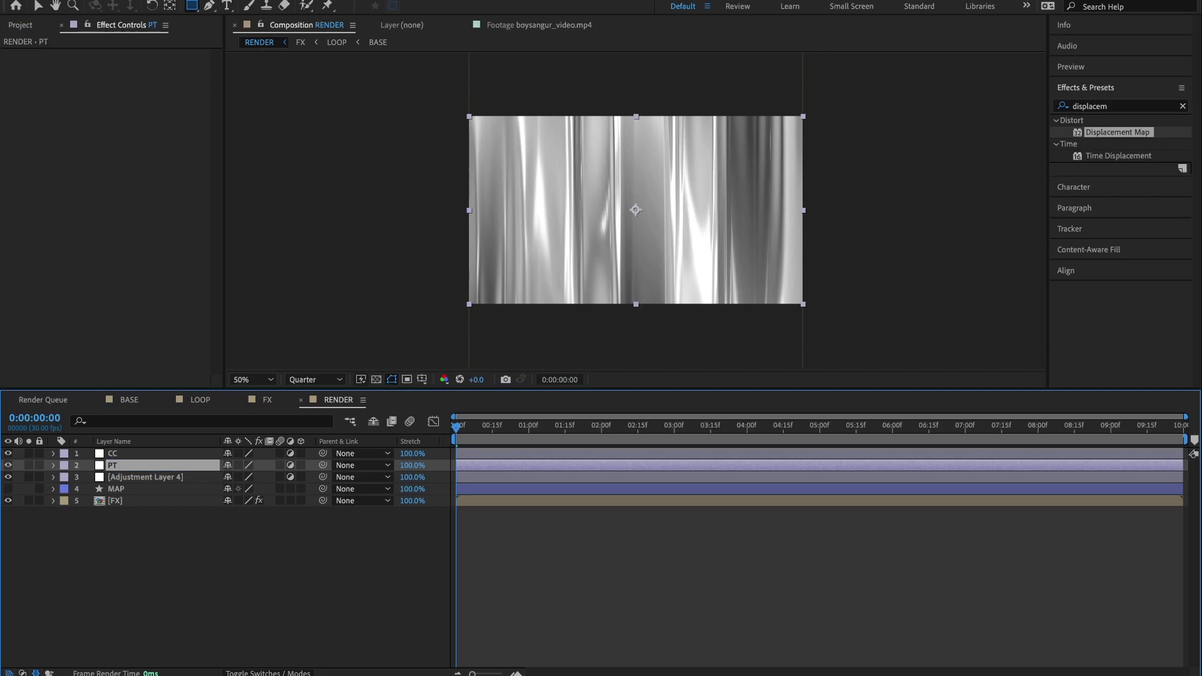
{"action": "left_click", "coordinate": [160, 480]}
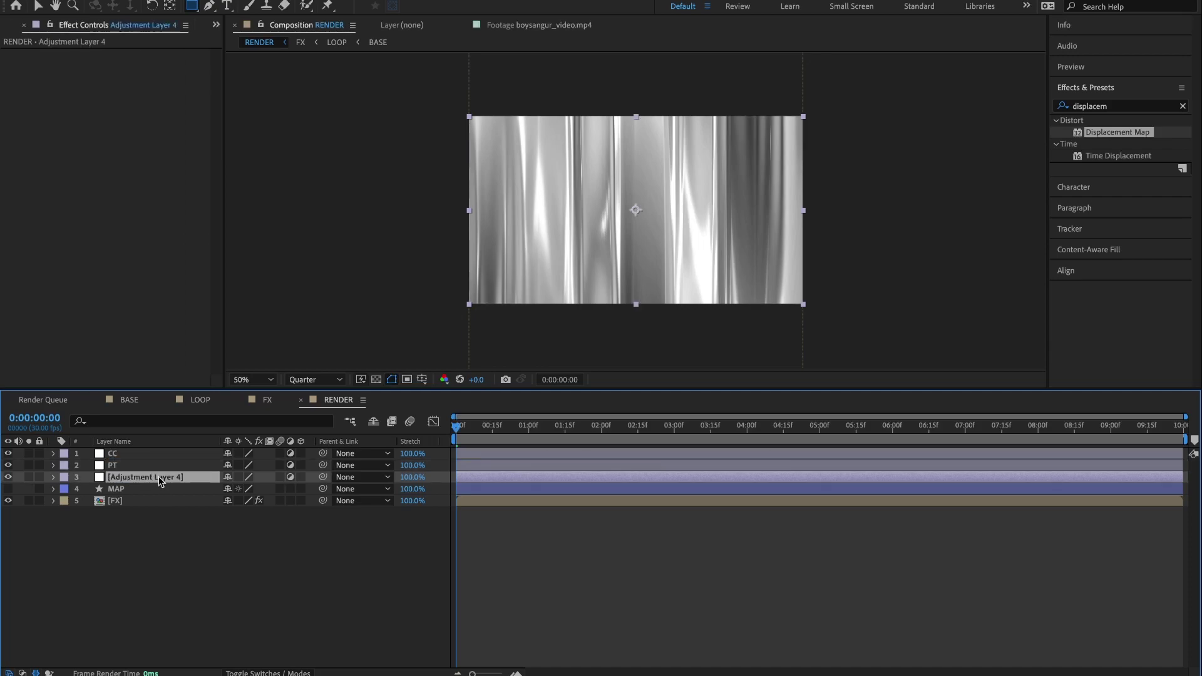
{"action": "key", "text": "Return"}
{"action": "type", "text": "Mosaic"}
{"action": "key", "text": "Return"}
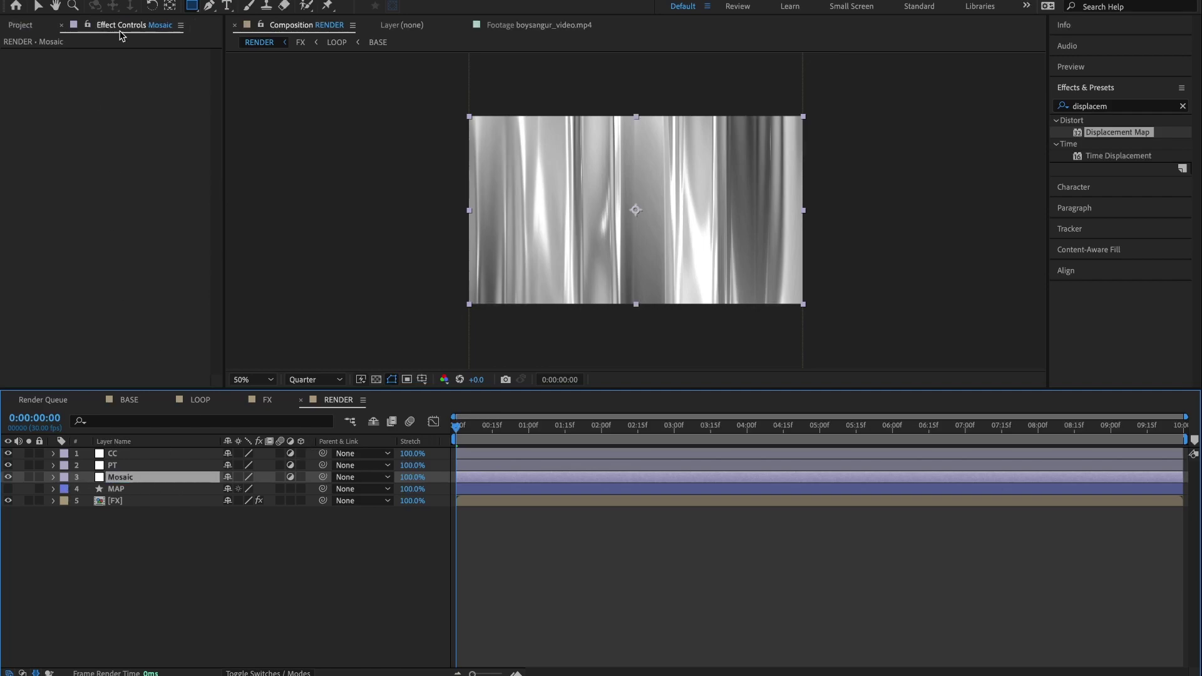
- Review the boysangur_video.mp4 reference footage and apply the Stylize Mosaic effect to the Mosaic adjustment layer in RENDER
{"action": "left_click", "coordinate": [21, 28]}
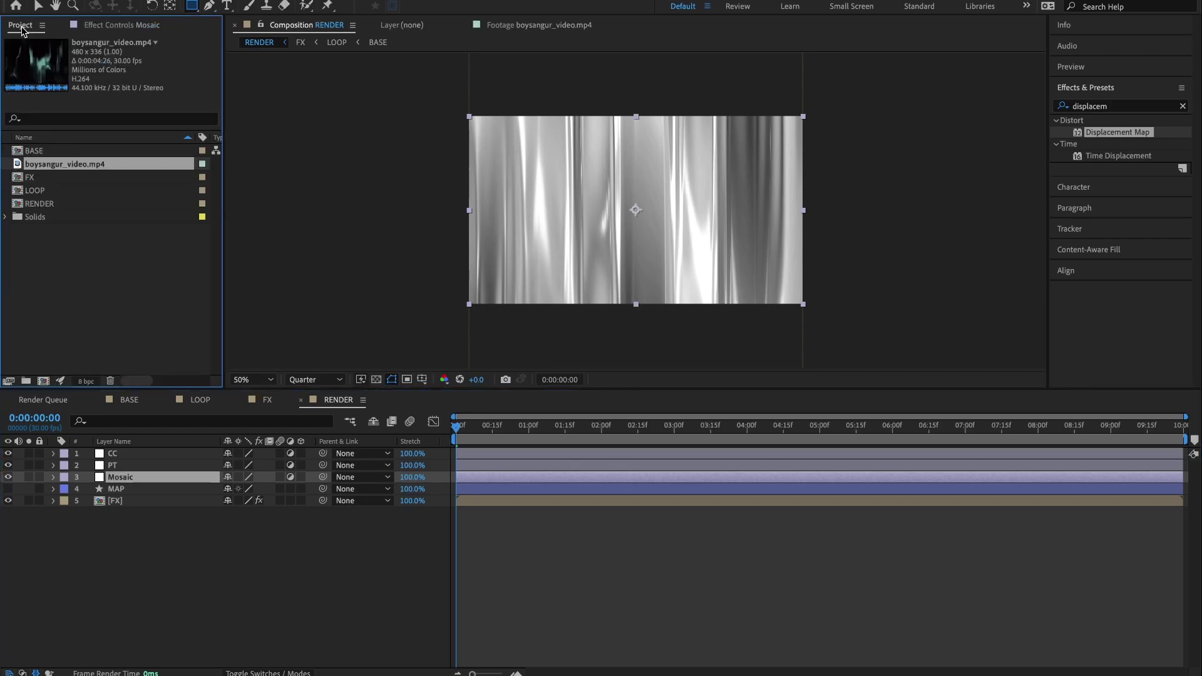
{"action": "double_click", "coordinate": [63, 165]}
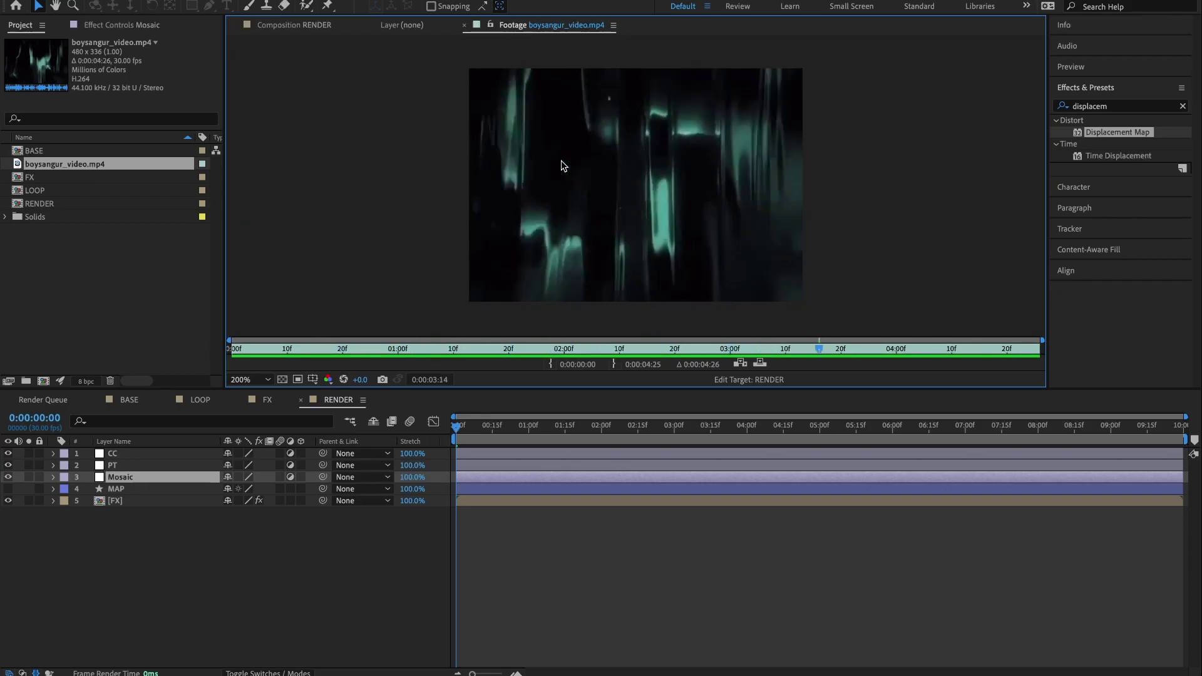
{"action": "left_click", "coordinate": [302, 25]}
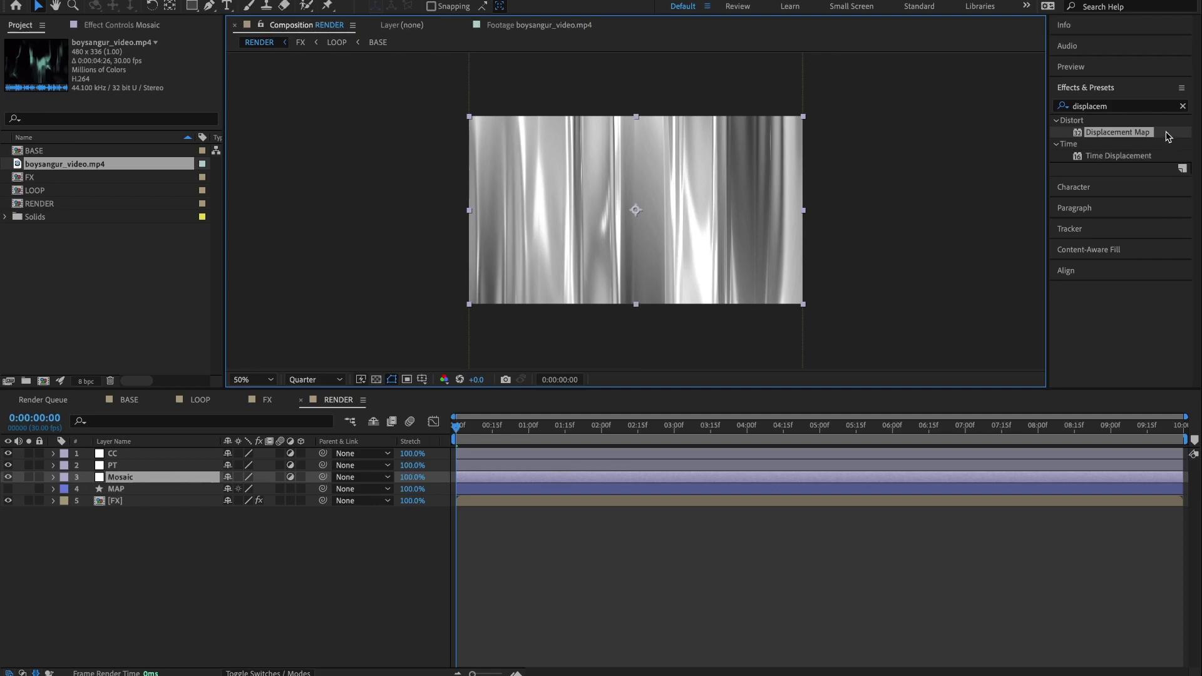
{"action": "left_click", "coordinate": [1113, 106]}
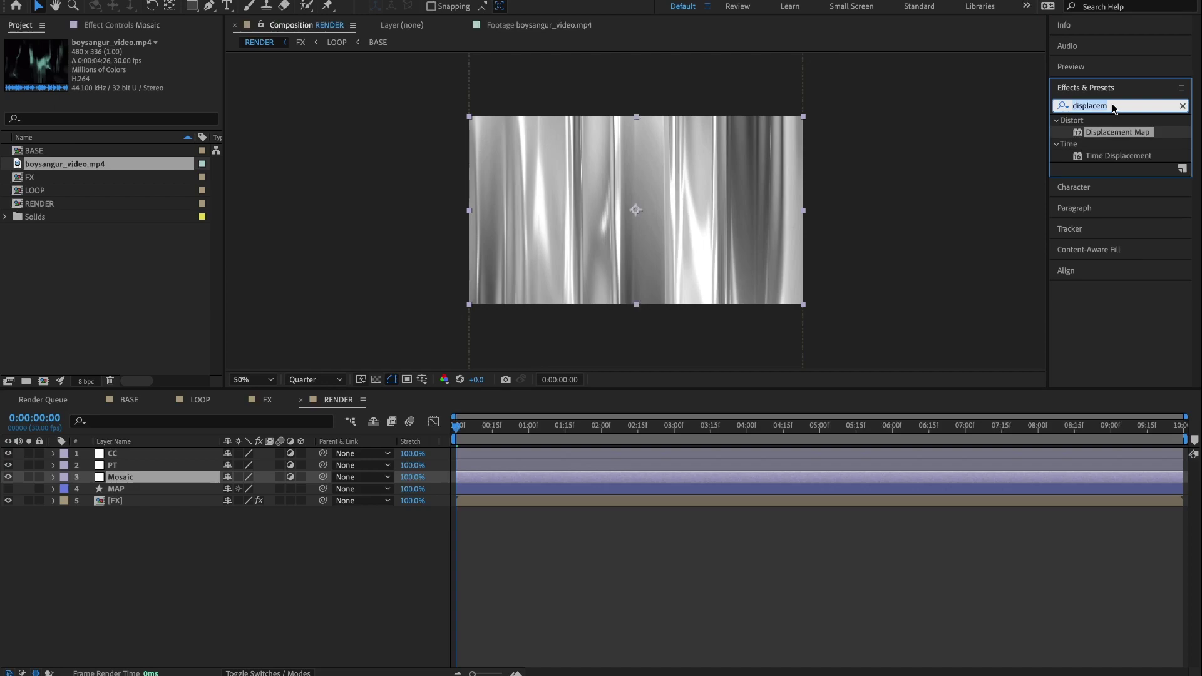
{"action": "type", "text": "mosaic"}
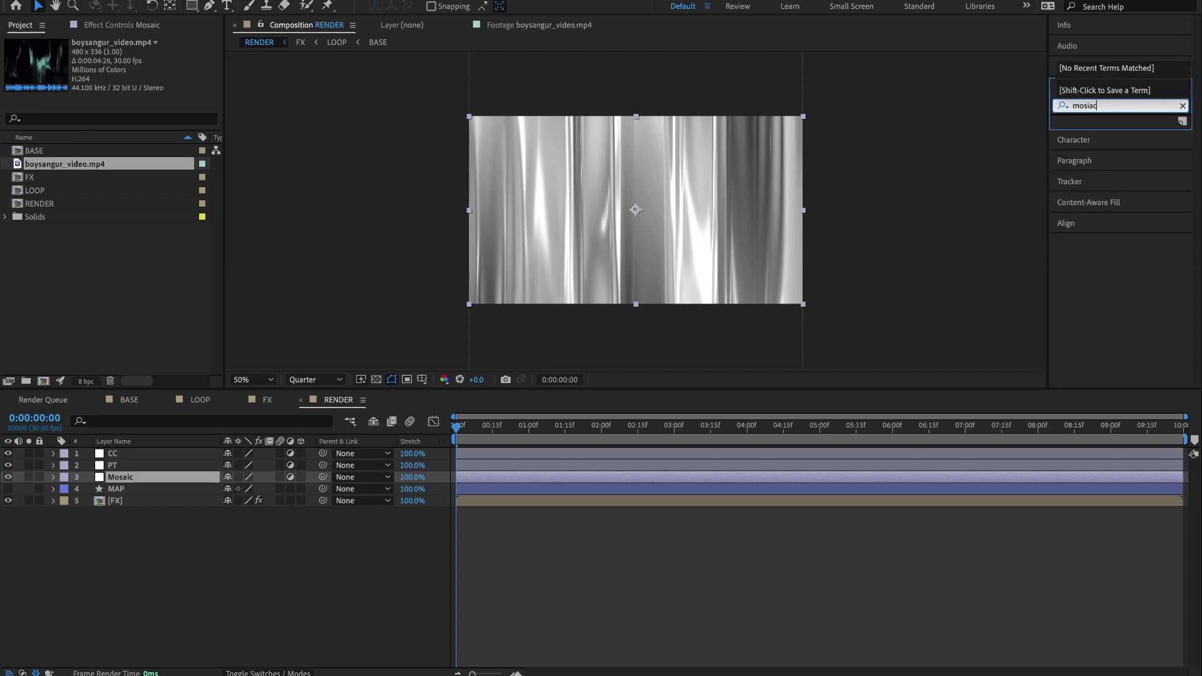
{"action": "left_click", "coordinate": [1097, 167]}
{"action": "double_click", "coordinate": [1096, 169]}
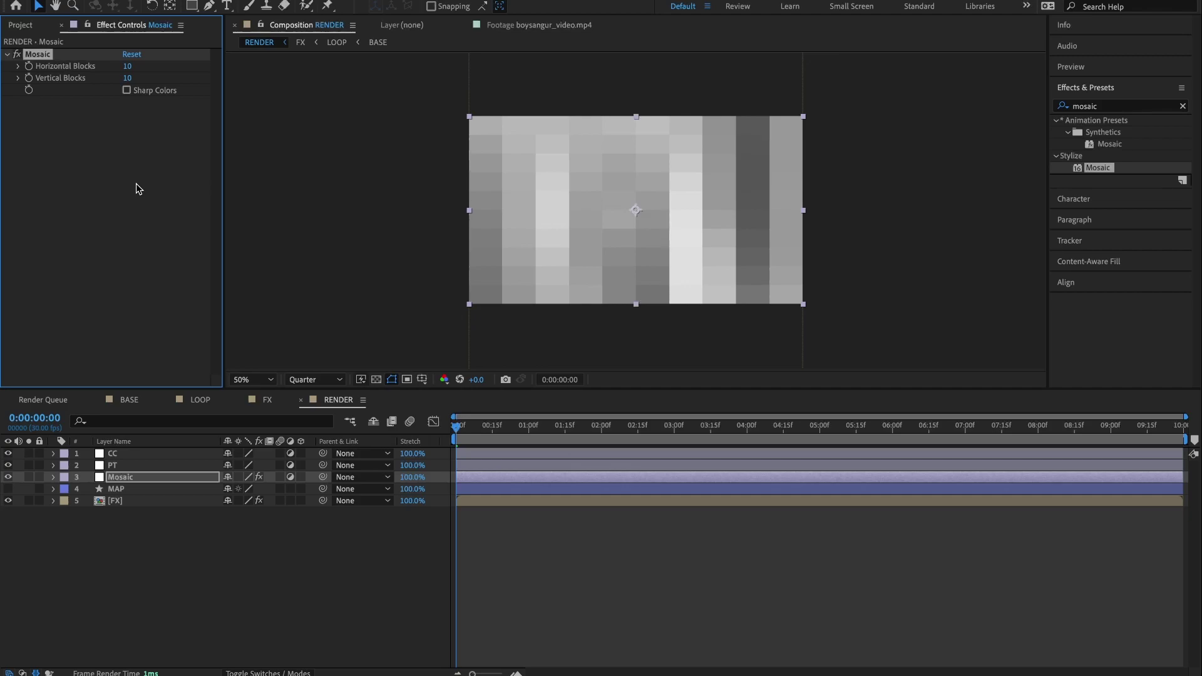
- Set the Mosaic effect to 300 horizontal blocks and 200 vertical blocks with Sharp Colors enabled
{"action": "left_click", "coordinate": [128, 66]}
{"action": "type", "text": "300"}
{"action": "key", "text": "Return"}
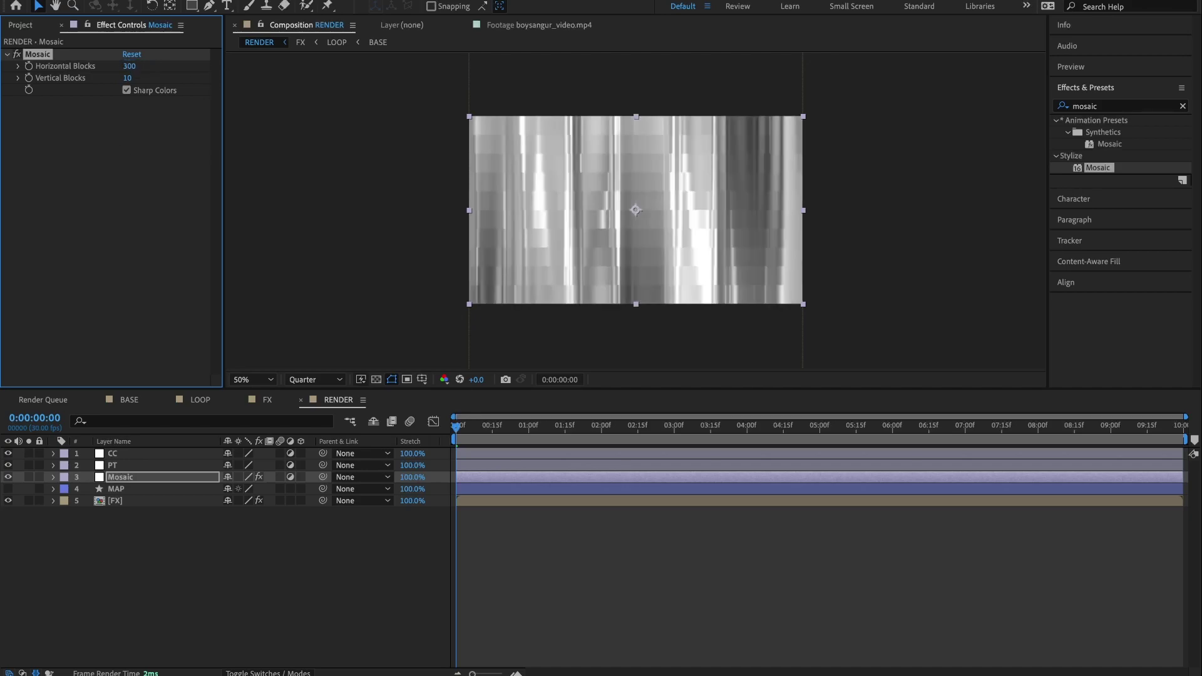
{"action": "left_click", "coordinate": [127, 78]}
{"action": "type", "text": "200"}
{"action": "key", "text": "Return"}
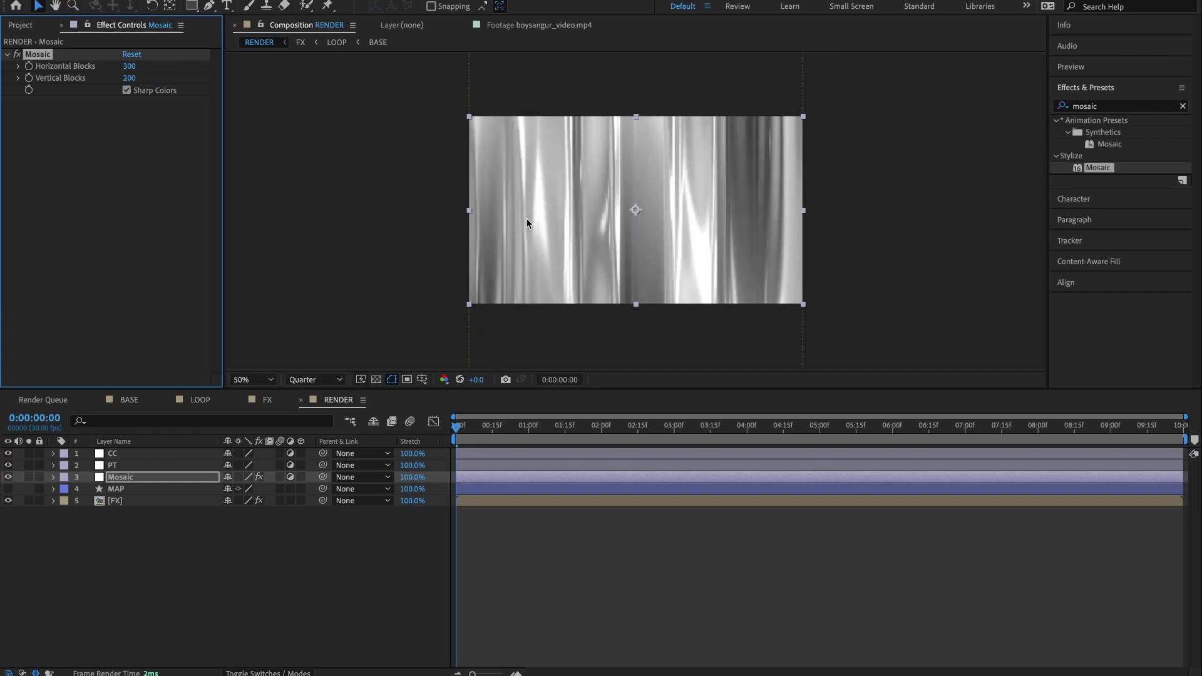
- Check the Mosaic result in RENDER at Full preview resolution and return the preview to Quarter
{"action": "left_click", "coordinate": [313, 380]}
{"action": "left_click", "coordinate": [311, 418]}
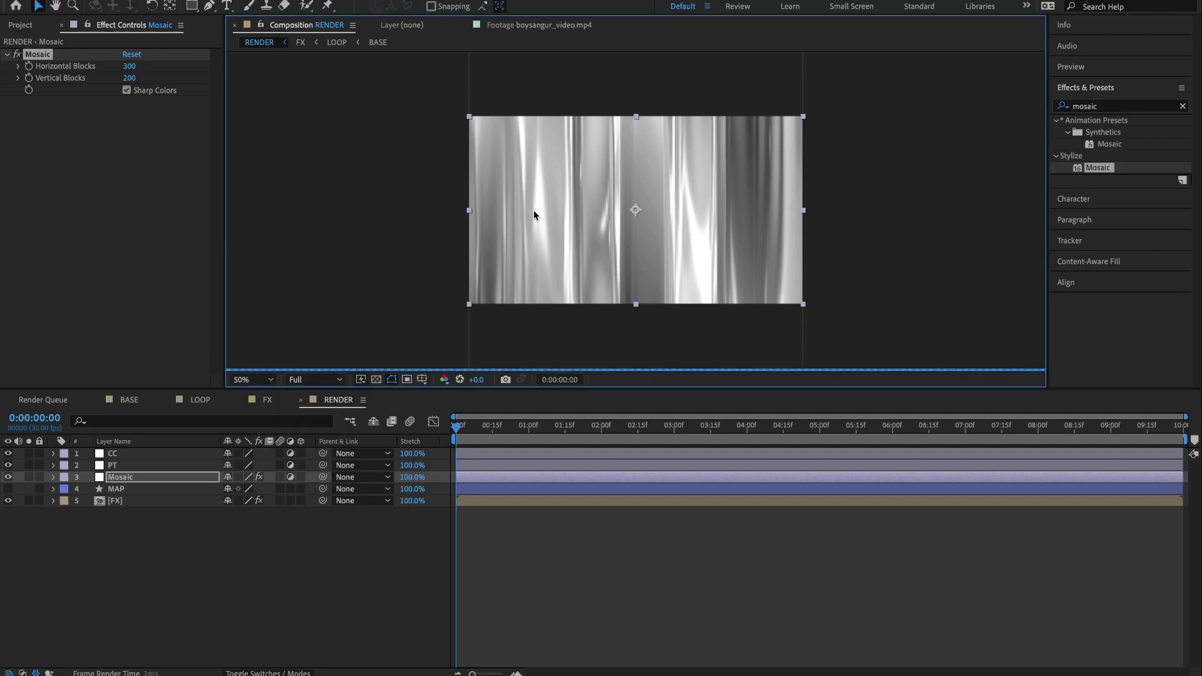
{"action": "key", "text": "ctrl+alt+shift+j"}
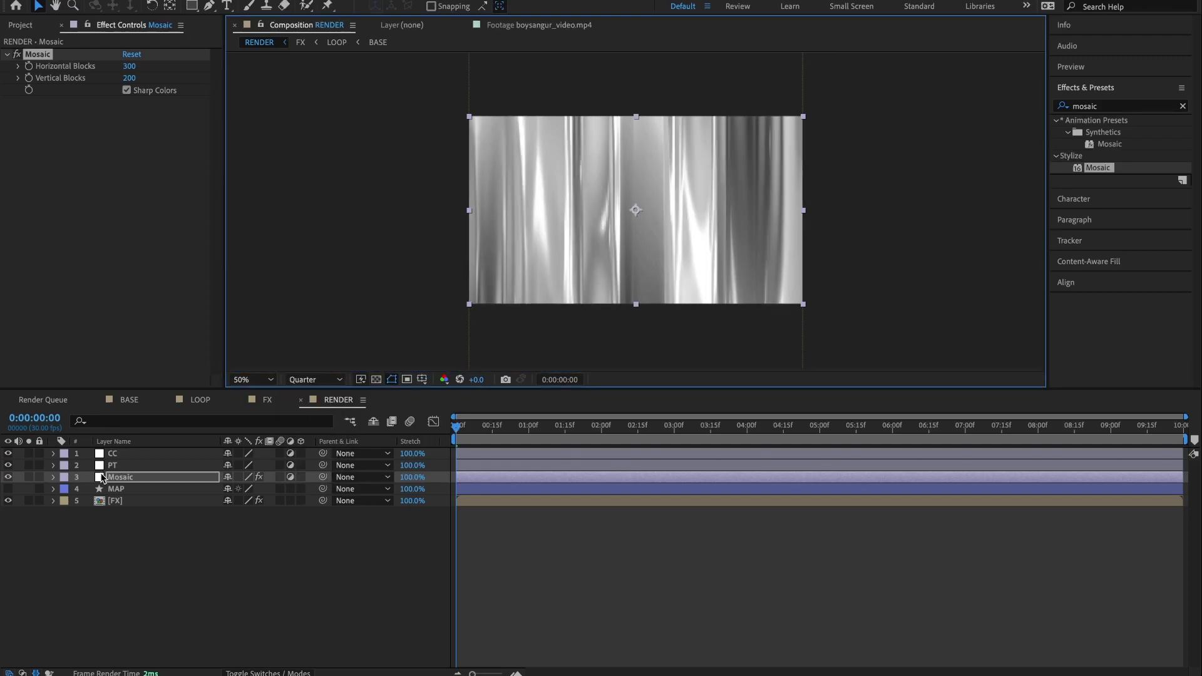
- Apply the Posterize Time effect to the PT adjustment layer with a frame rate of 15
{"action": "left_click", "coordinate": [131, 466]}
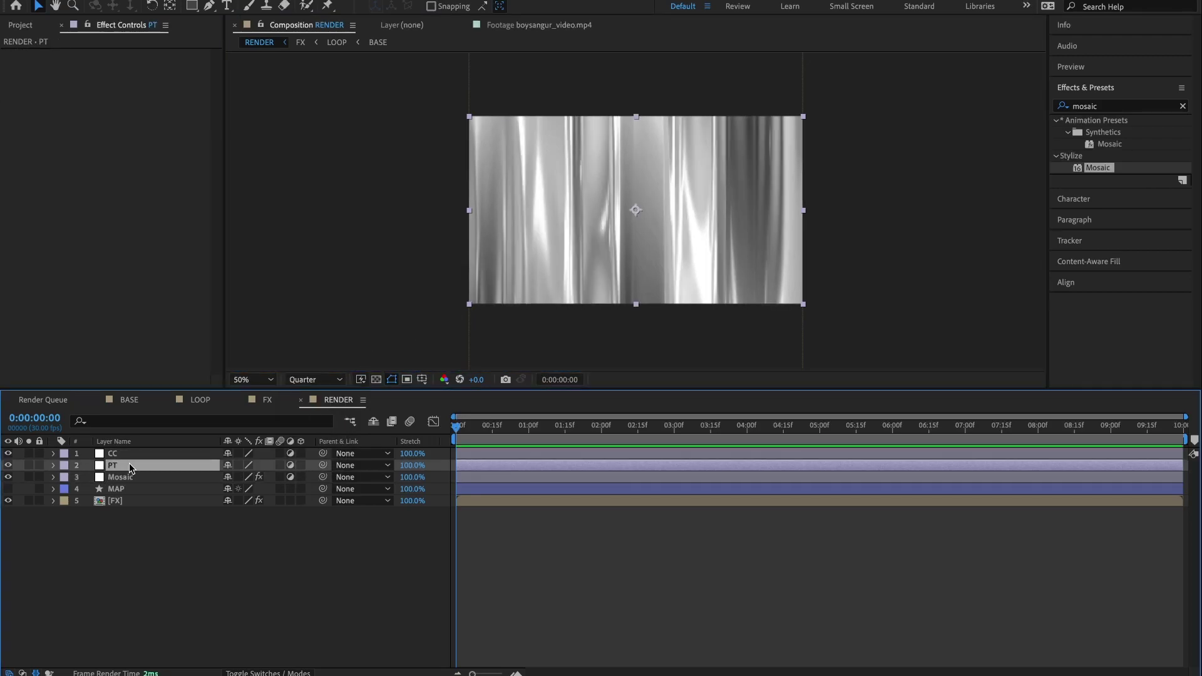
{"action": "left_click", "coordinate": [1106, 108]}
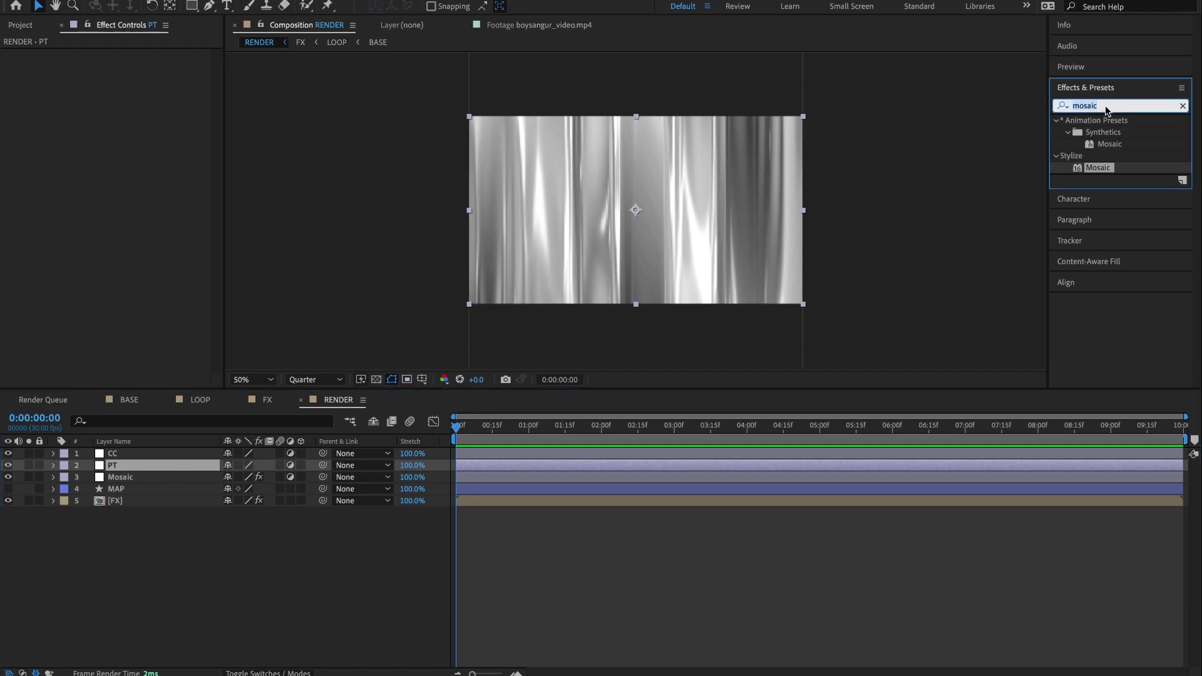
{"action": "type", "text": "Poster"}
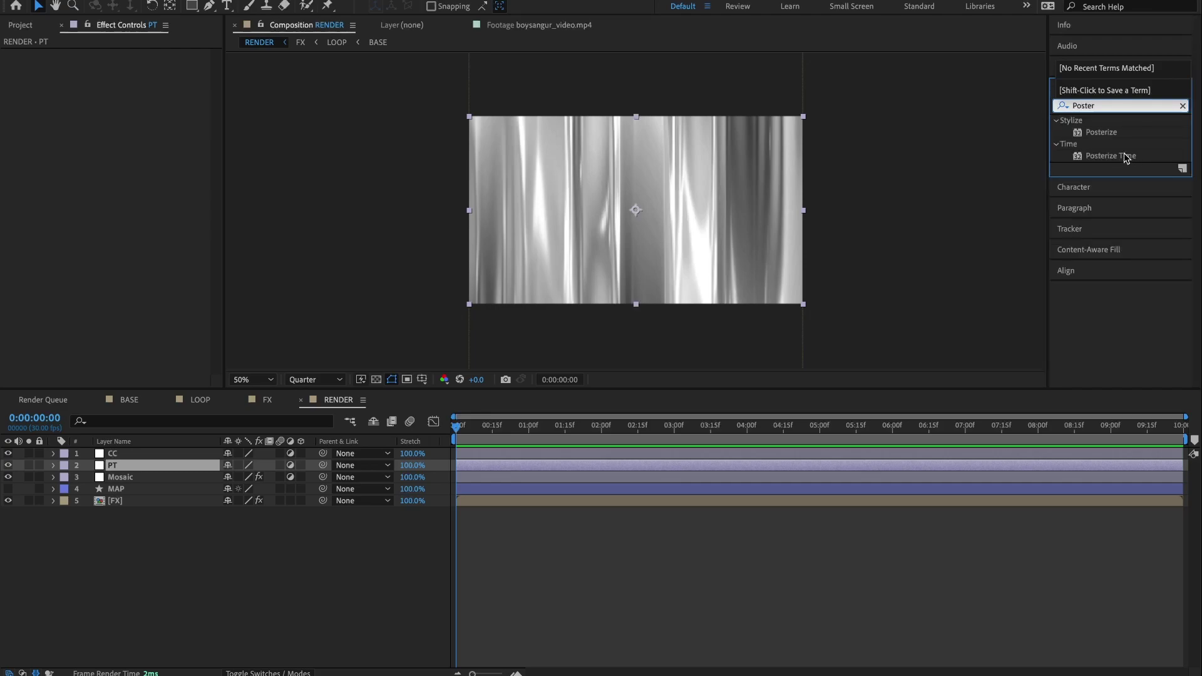
{"action": "double_click", "coordinate": [1125, 156]}
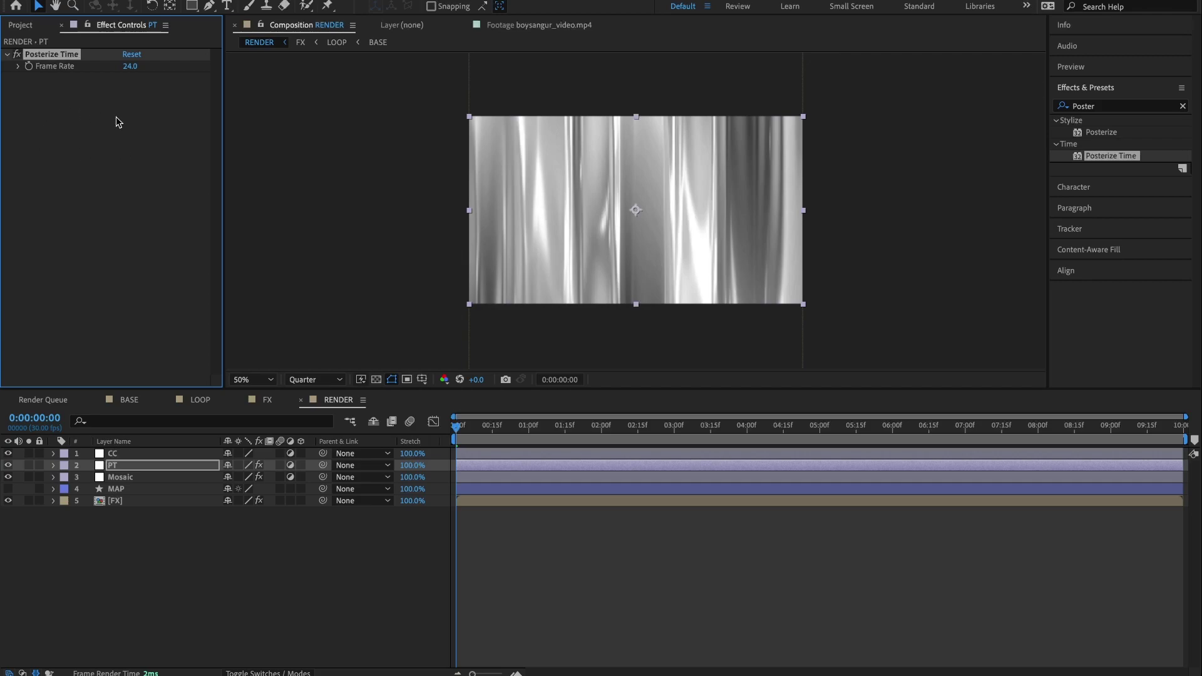
{"action": "left_click", "coordinate": [132, 68]}
{"action": "key", "text": "Return"}
- Play back the RENDER composition and compare its motion with the boysangur_video.mp4 reference footage
{"action": "key", "text": "space"}
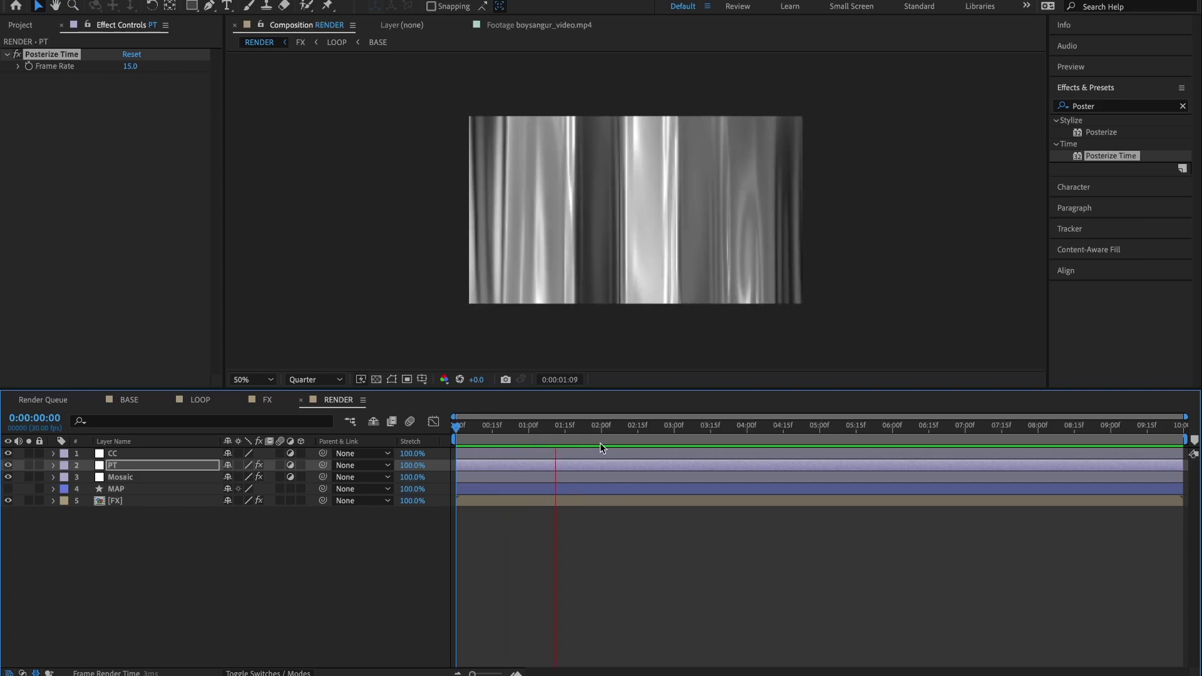
{"action": "key", "text": "space"}
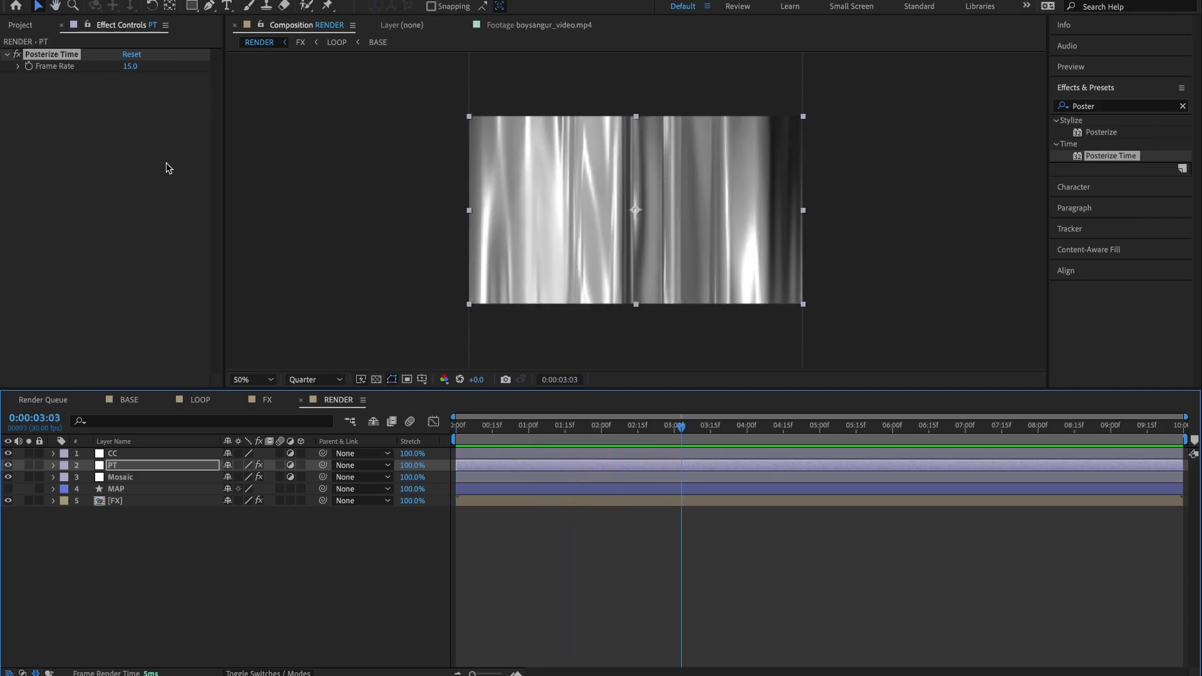
{"action": "left_click", "coordinate": [20, 24]}
{"action": "double_click", "coordinate": [64, 164]}
{"action": "key", "text": "space"}
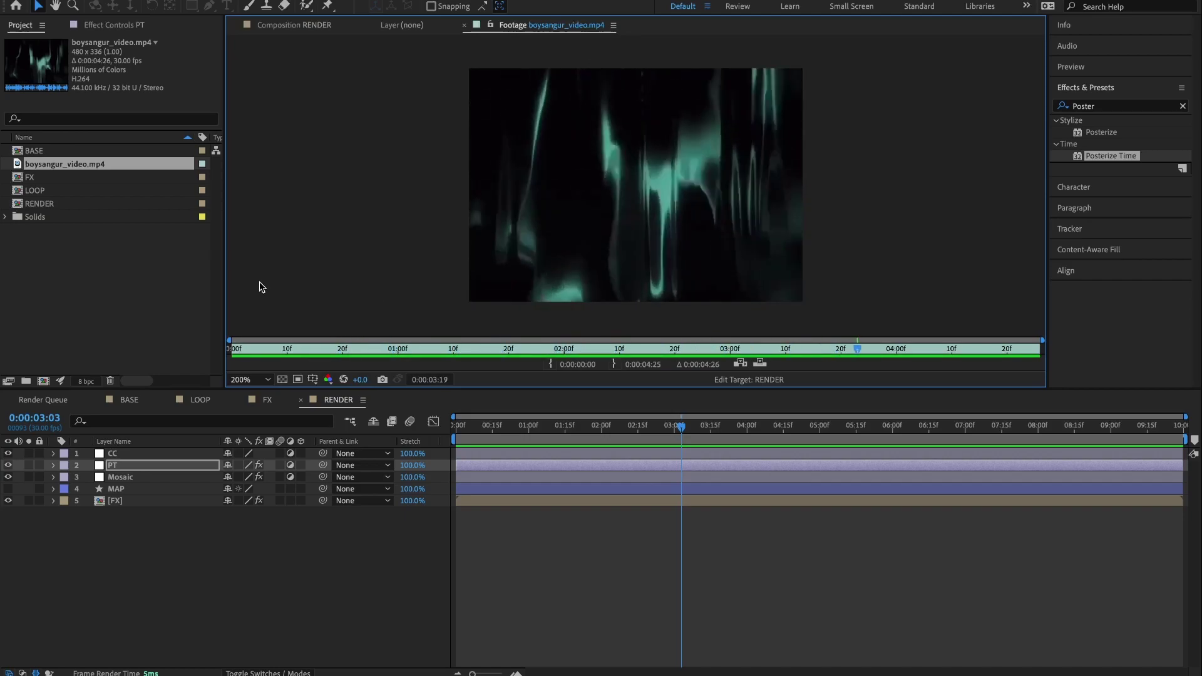
{"action": "left_click", "coordinate": [285, 27]}
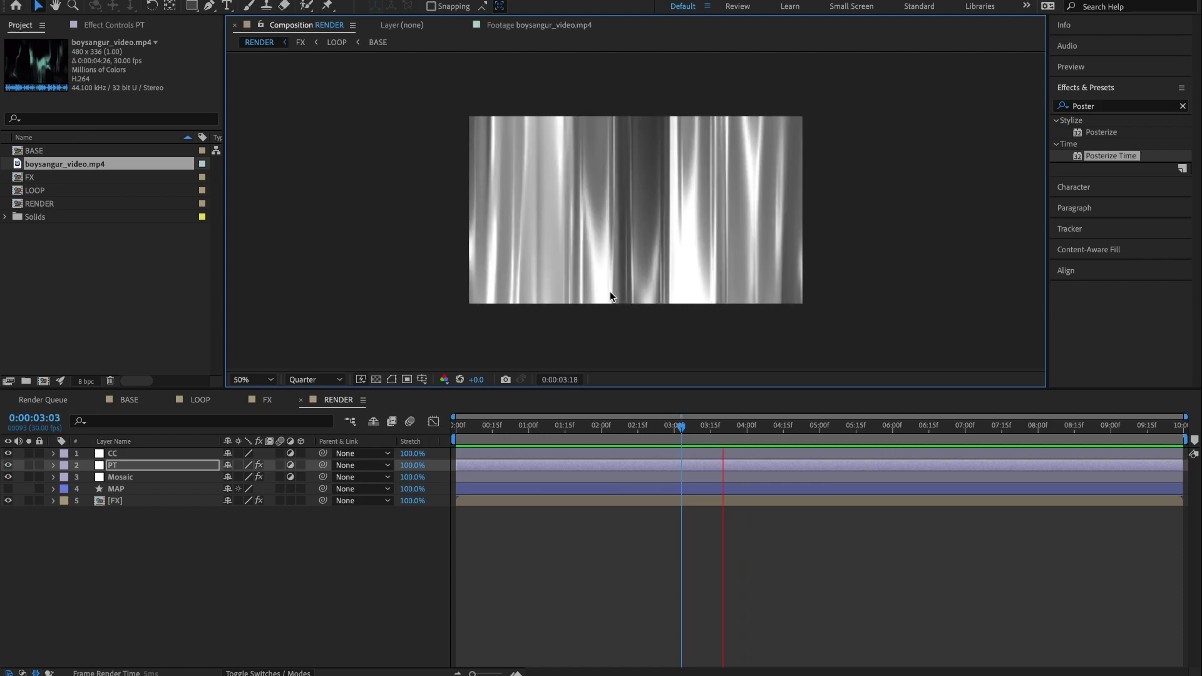
{"action": "key", "text": "space"}
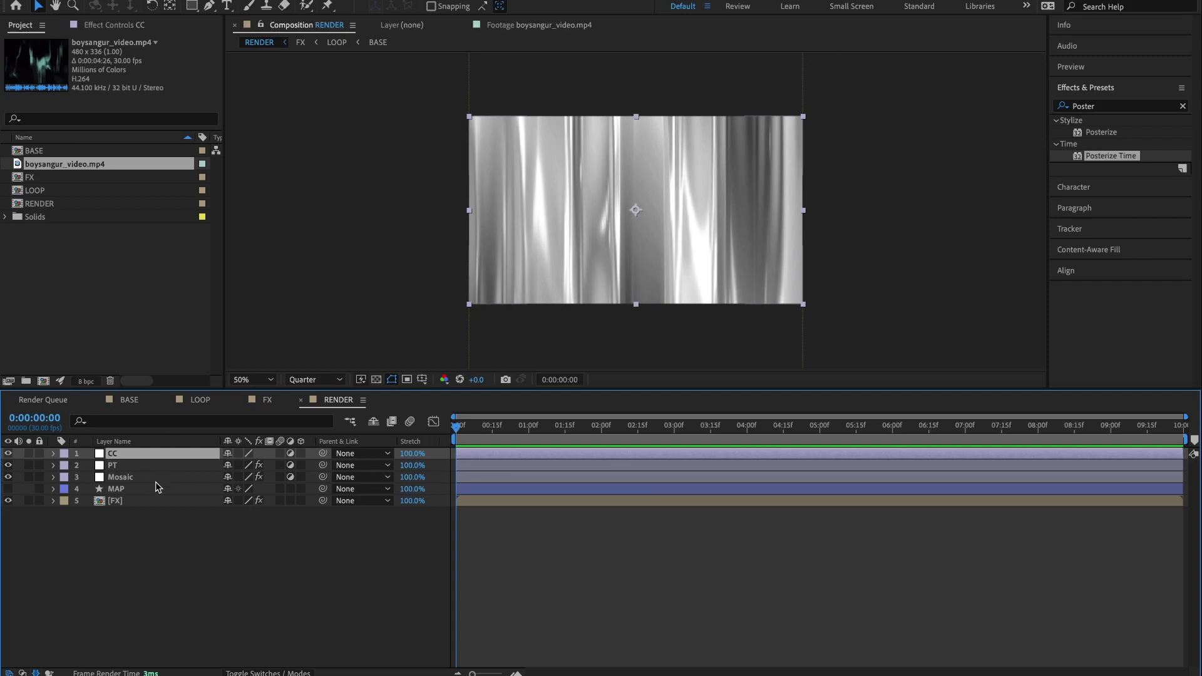
- Apply the CC Toner effect to the CC adjustment layer and set its Tones to Pentone
{"action": "left_click", "coordinate": [1095, 107]}
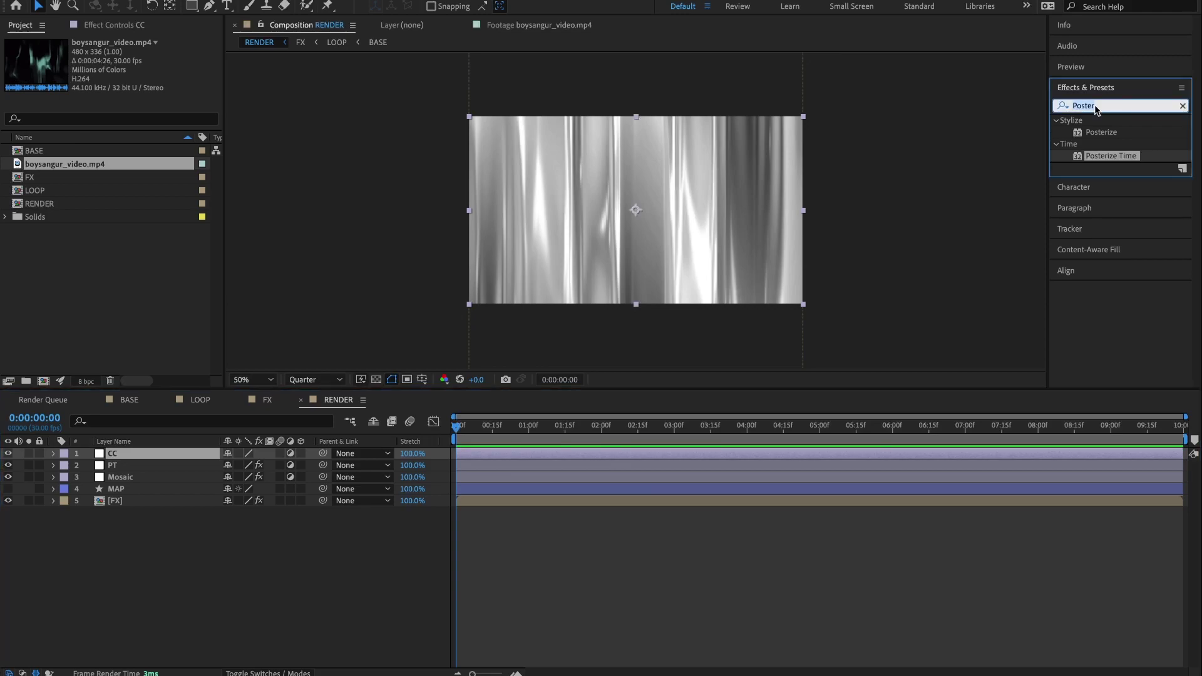
{"action": "key", "text": "BackSpace"}
{"action": "type", "text": "toner"}
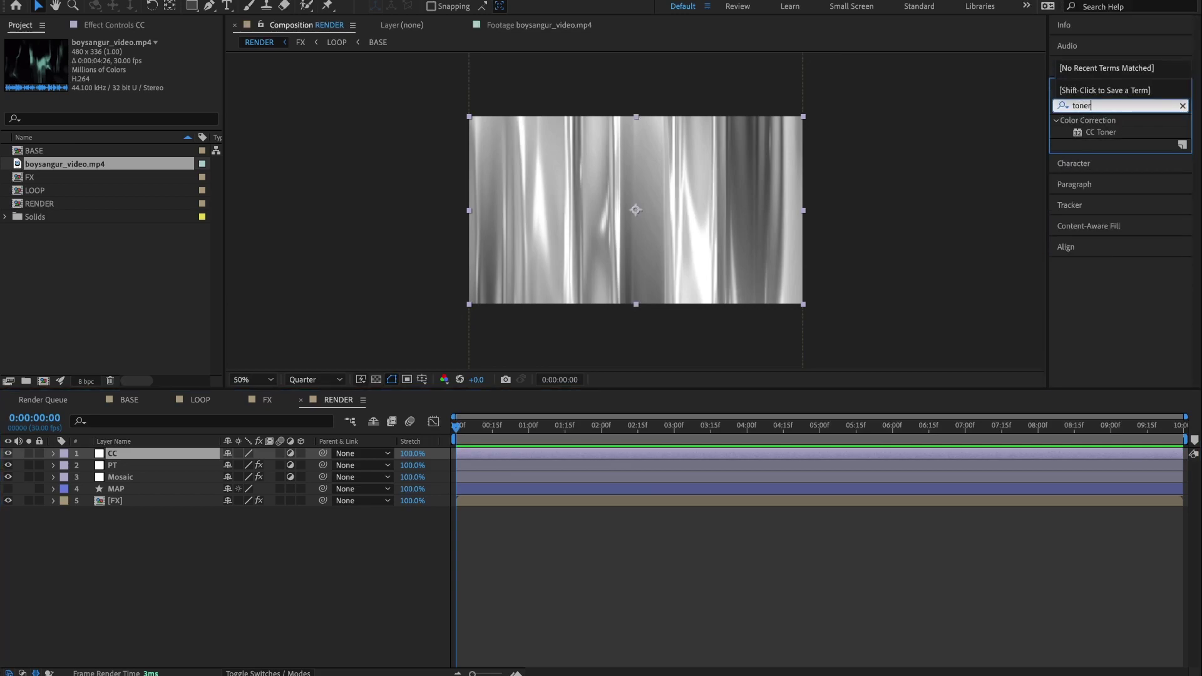
{"action": "double_click", "coordinate": [1092, 134]}
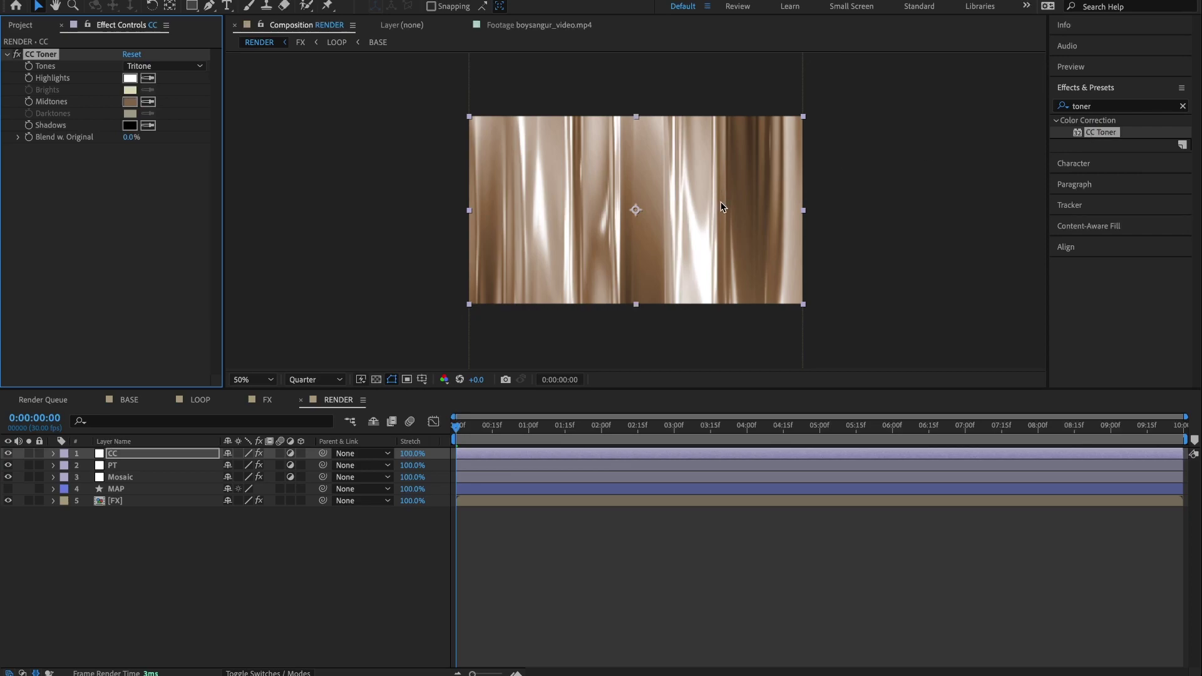
{"action": "left_click", "coordinate": [154, 65]}
{"action": "left_click", "coordinate": [136, 112]}
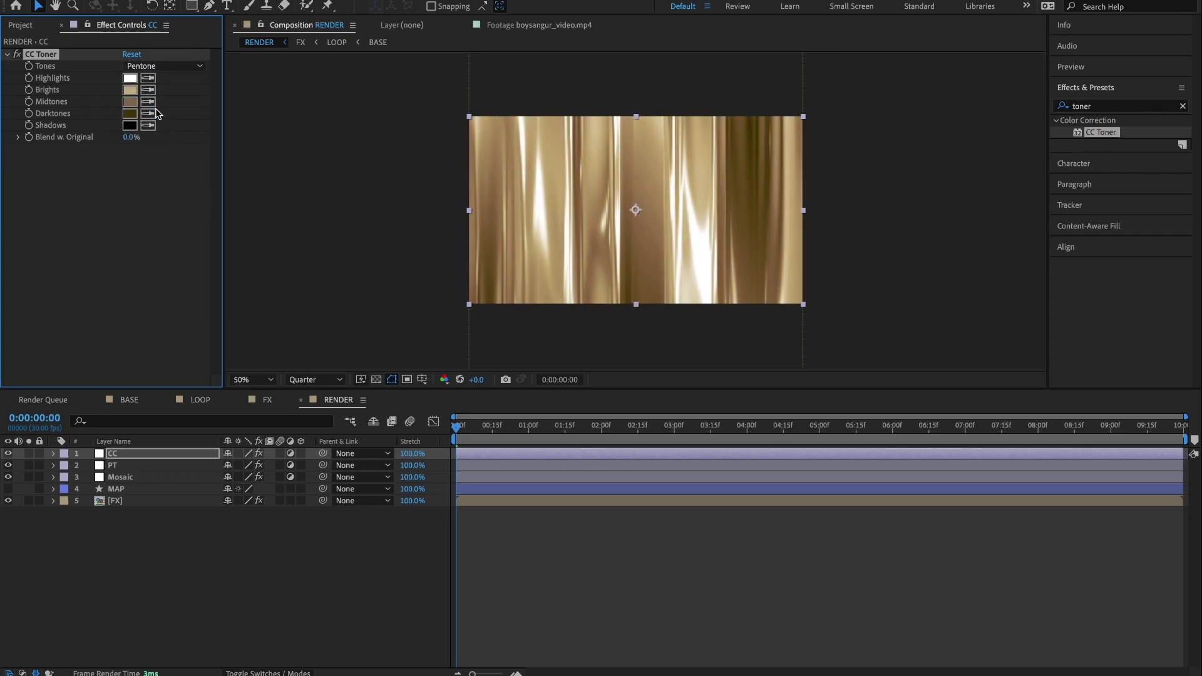
- Set the CC Toner Highlights color to #7FA39F
{"action": "left_click", "coordinate": [131, 80]}
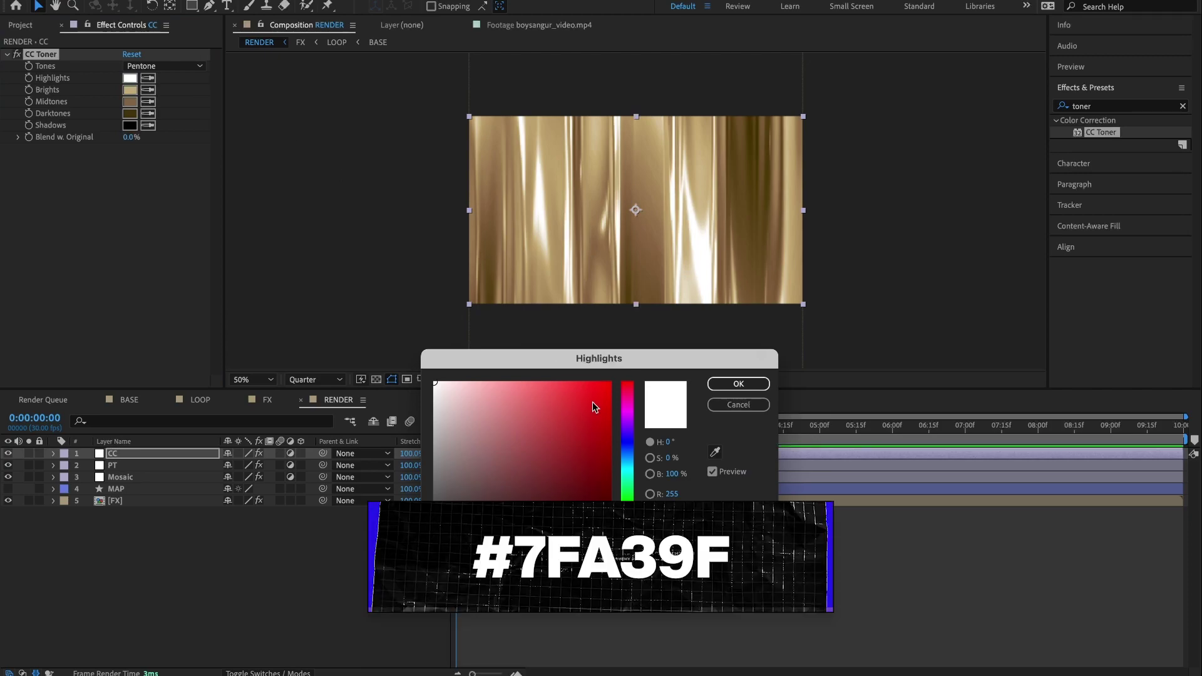
{"action": "type", "text": "000080"}
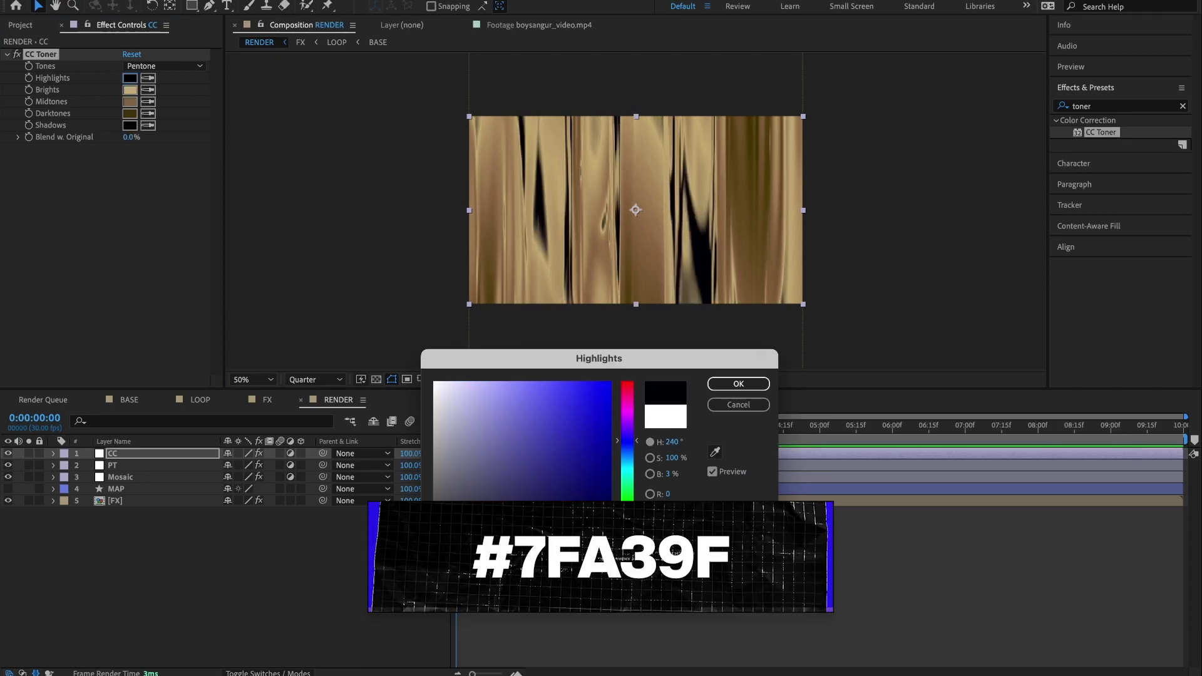
{"action": "left_click", "coordinate": [609, 385]}
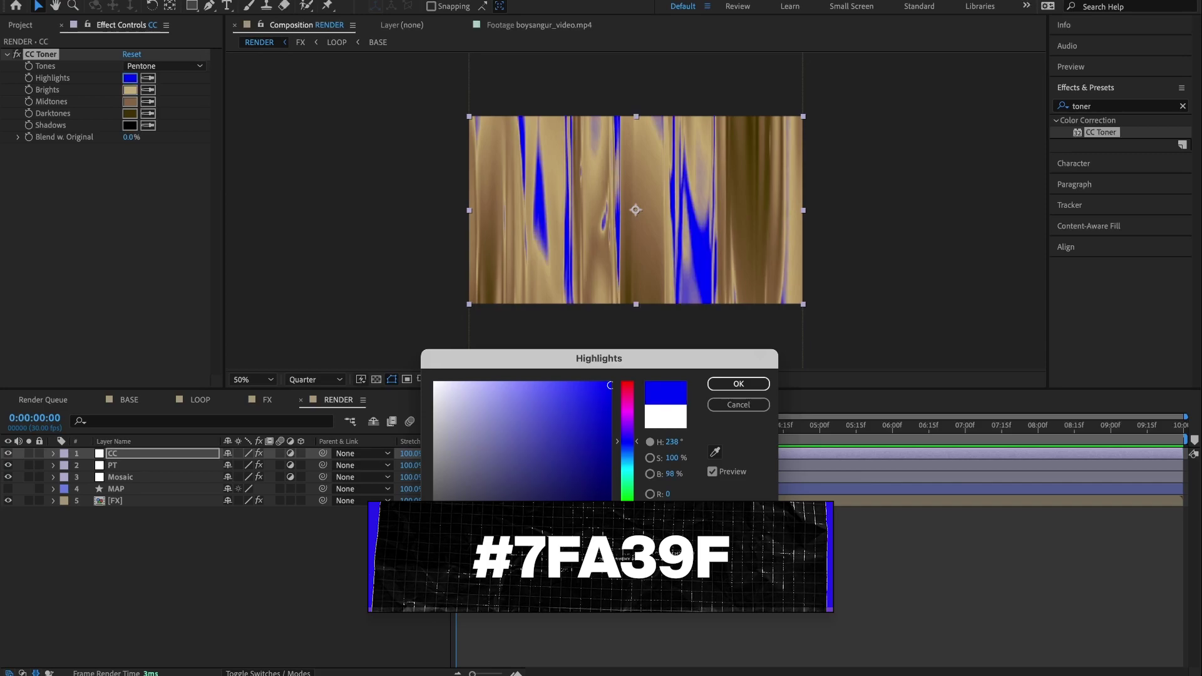
{"action": "type", "text": "7FA39F"}
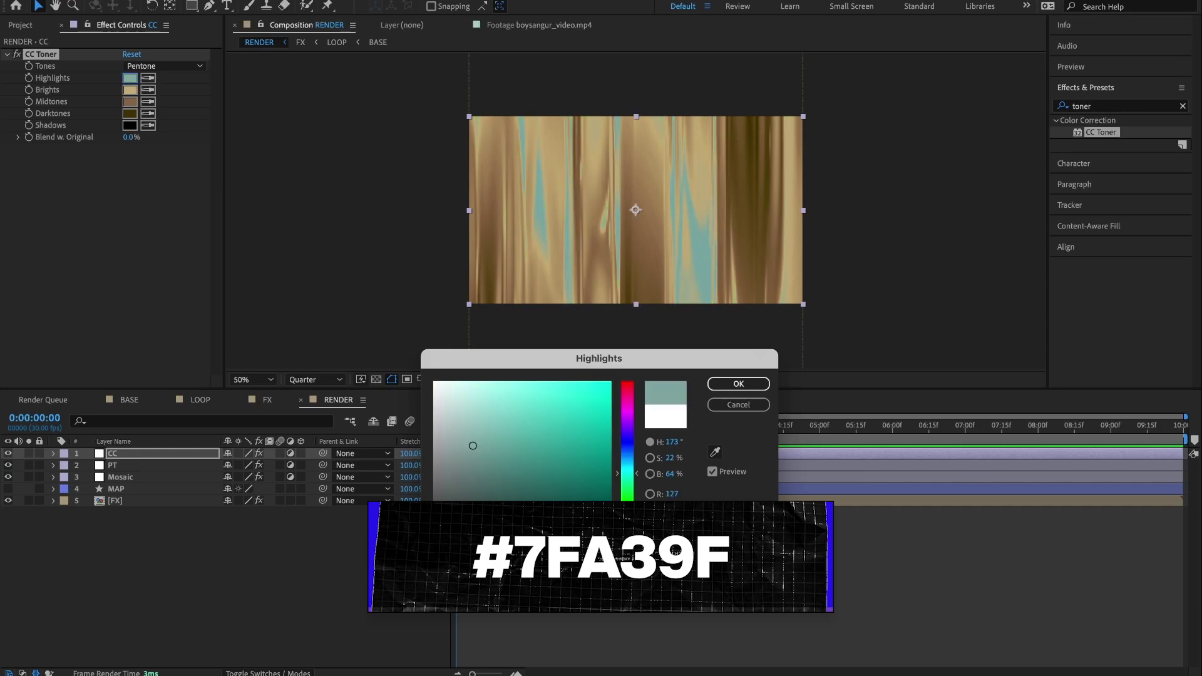
{"action": "key", "text": "Return"}
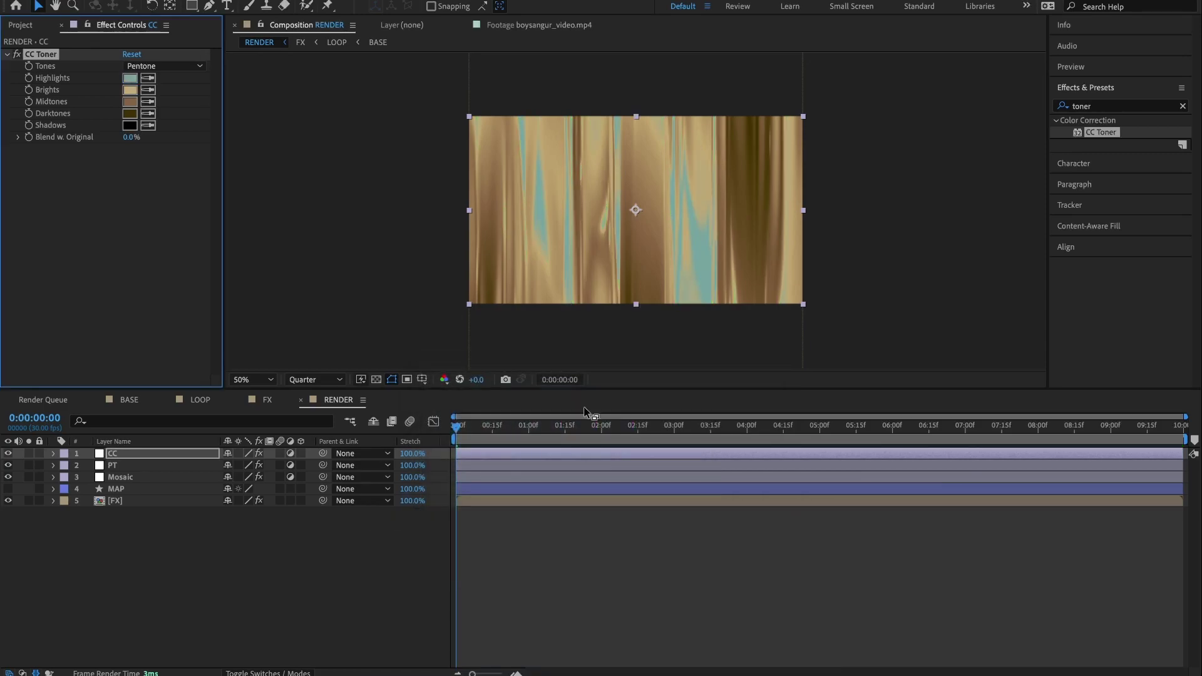
- Set the CC Toner Brights color to #495F5B
{"action": "left_click", "coordinate": [123, 89]}
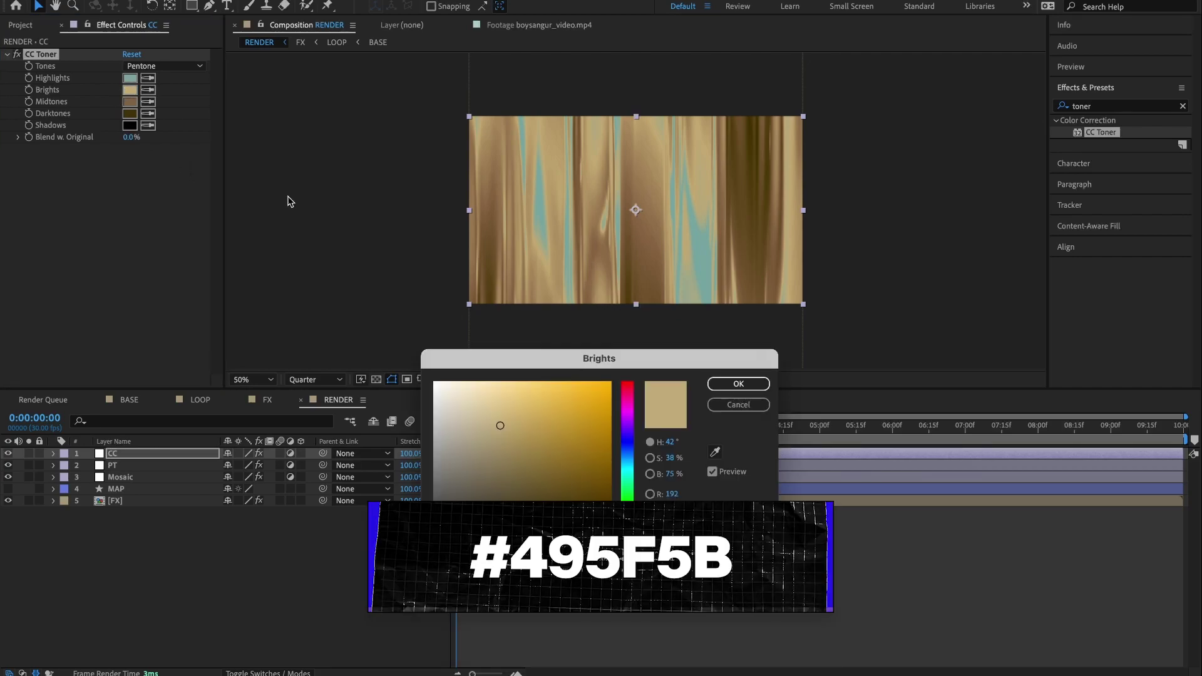
{"action": "type", "text": "4"}
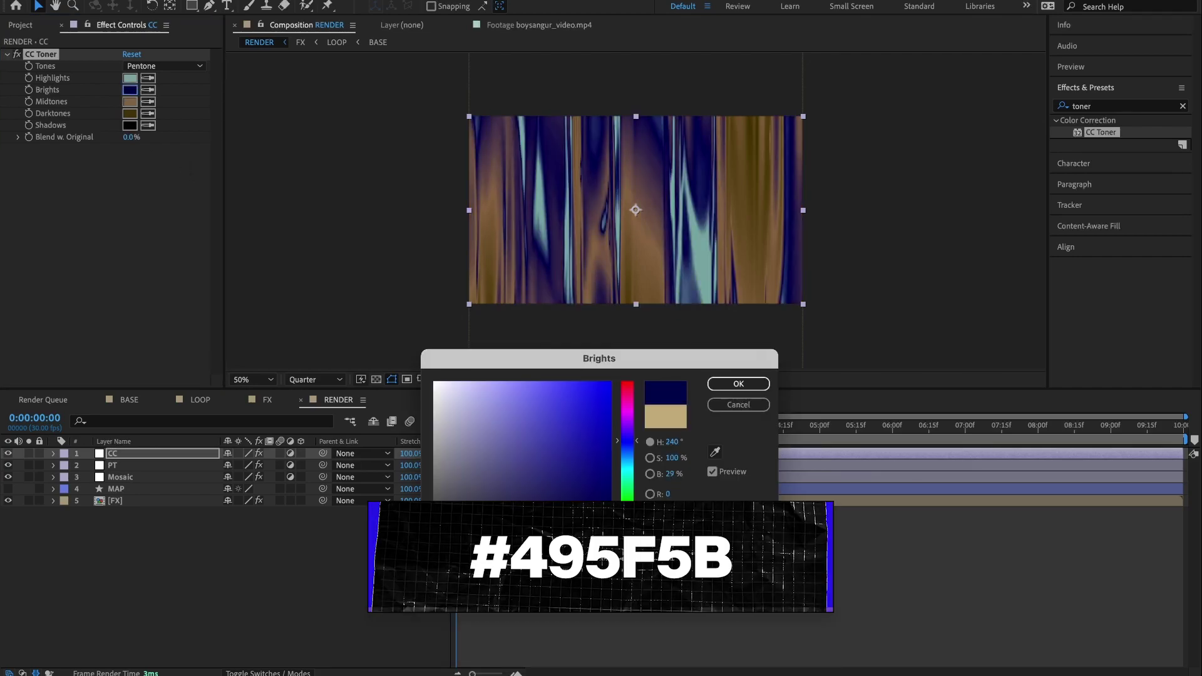
{"action": "type", "text": "F"}
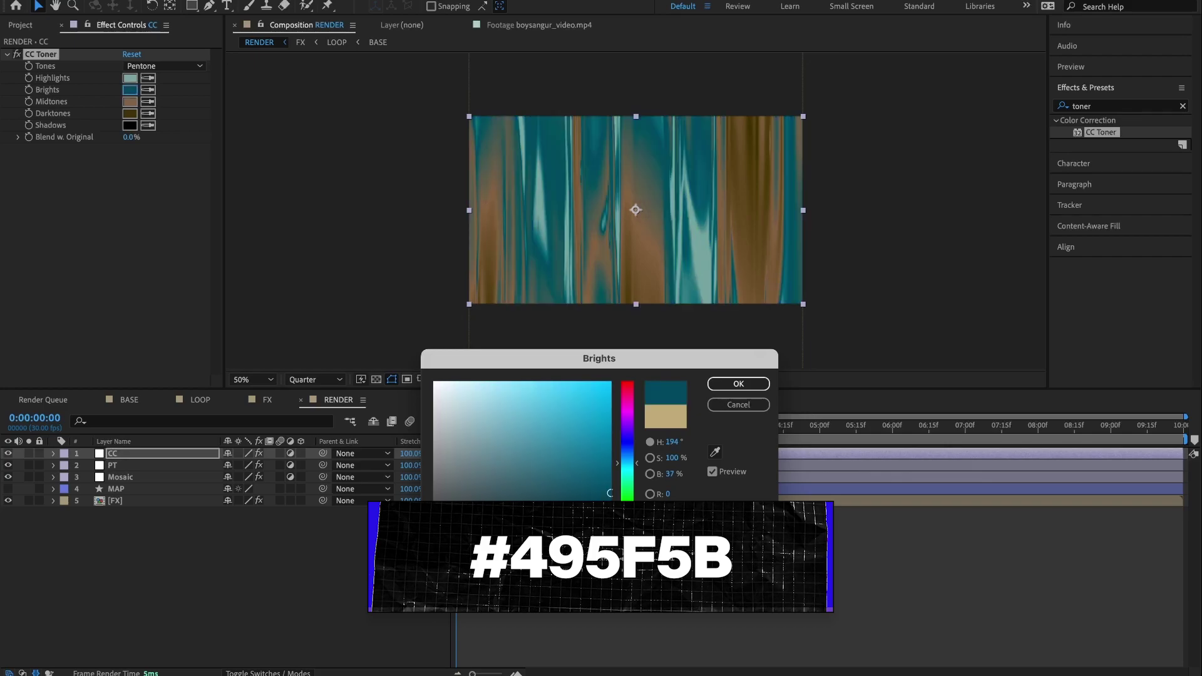
{"action": "type", "text": "5B"}
{"action": "key", "text": "Return"}
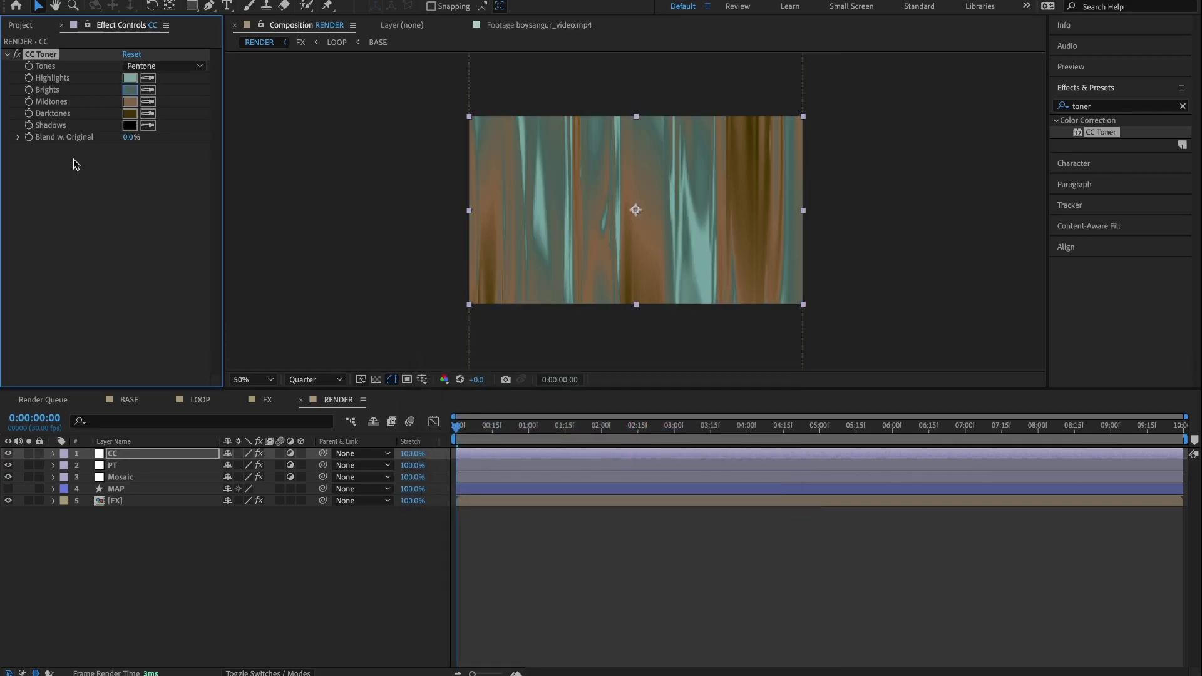
- Set the CC Toner Midtones color to #1A2322
{"action": "left_click", "coordinate": [130, 104]}
{"action": "type", "text": "1A2322"}
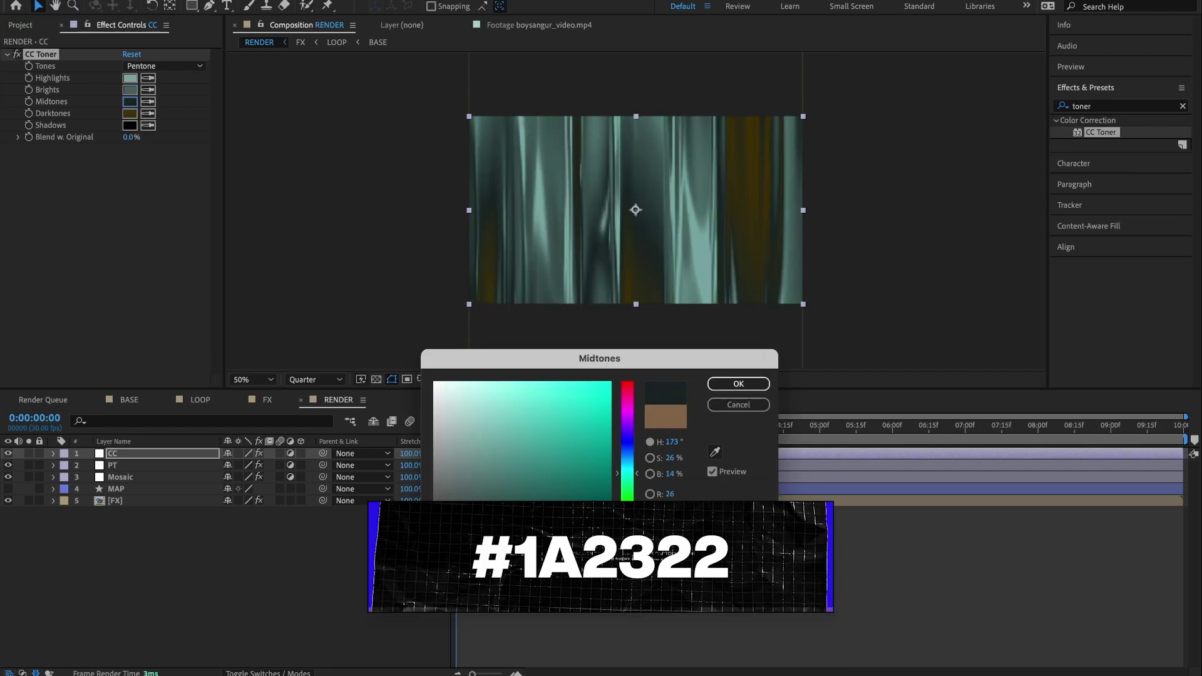
{"action": "key", "text": "Return"}
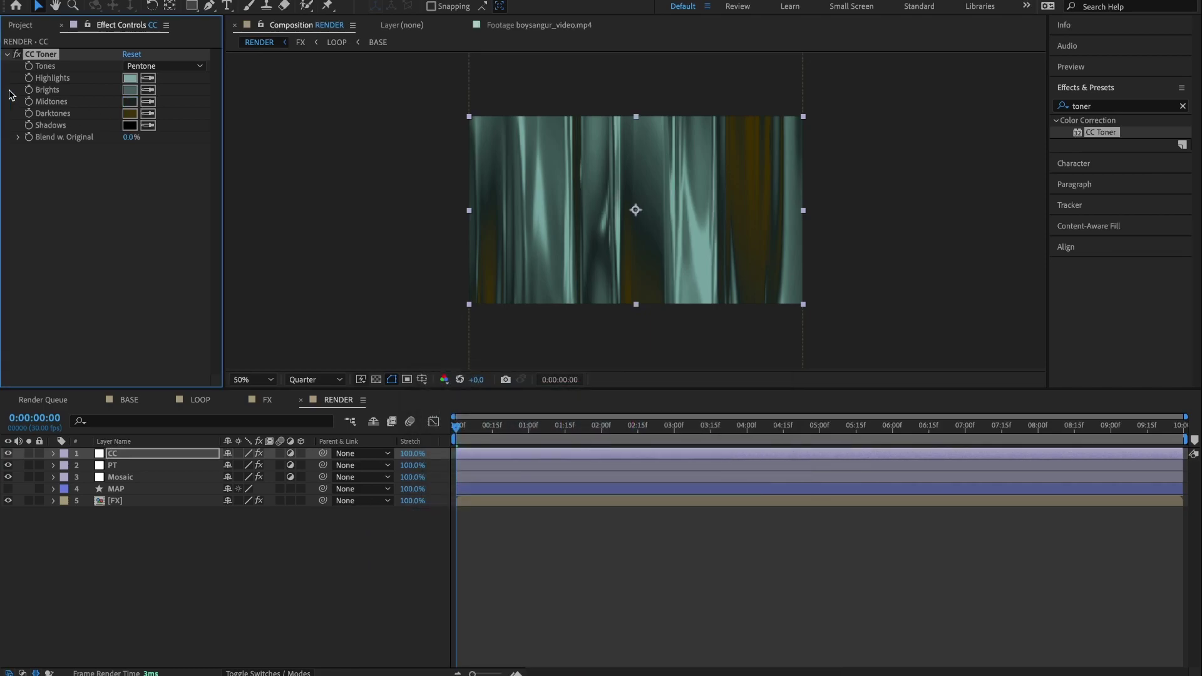
- Set the CC Toner Darktones color to #181E1E
{"action": "left_click", "coordinate": [129, 114]}
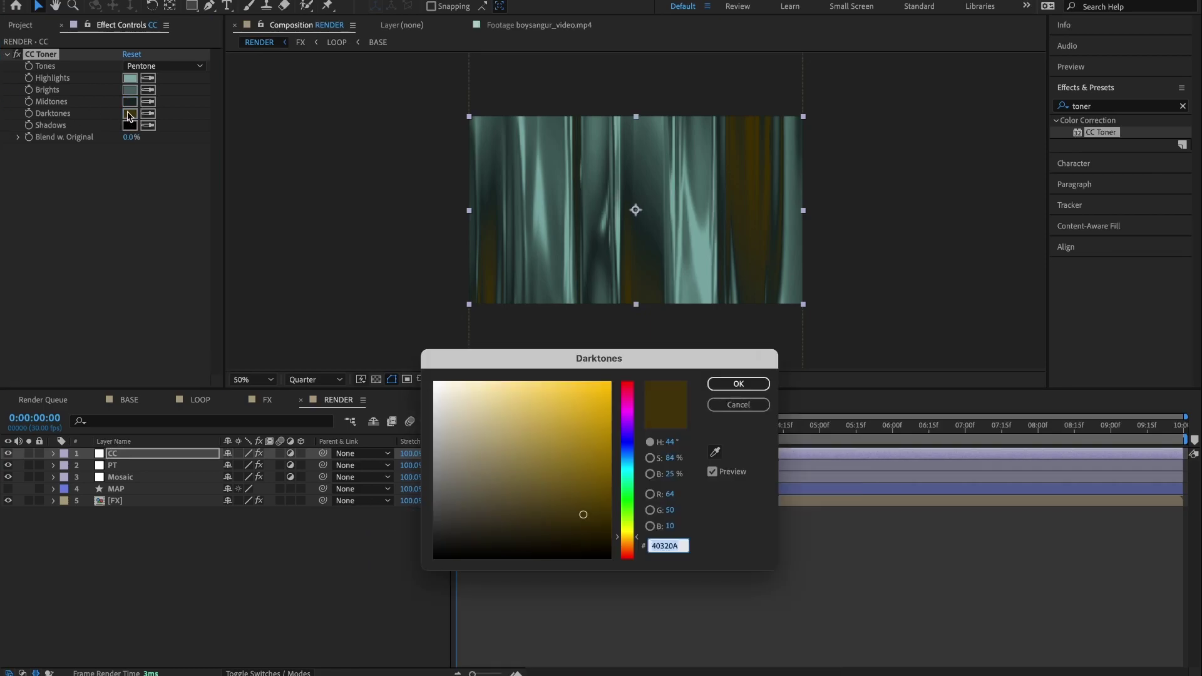
{"action": "type", "text": "181"}
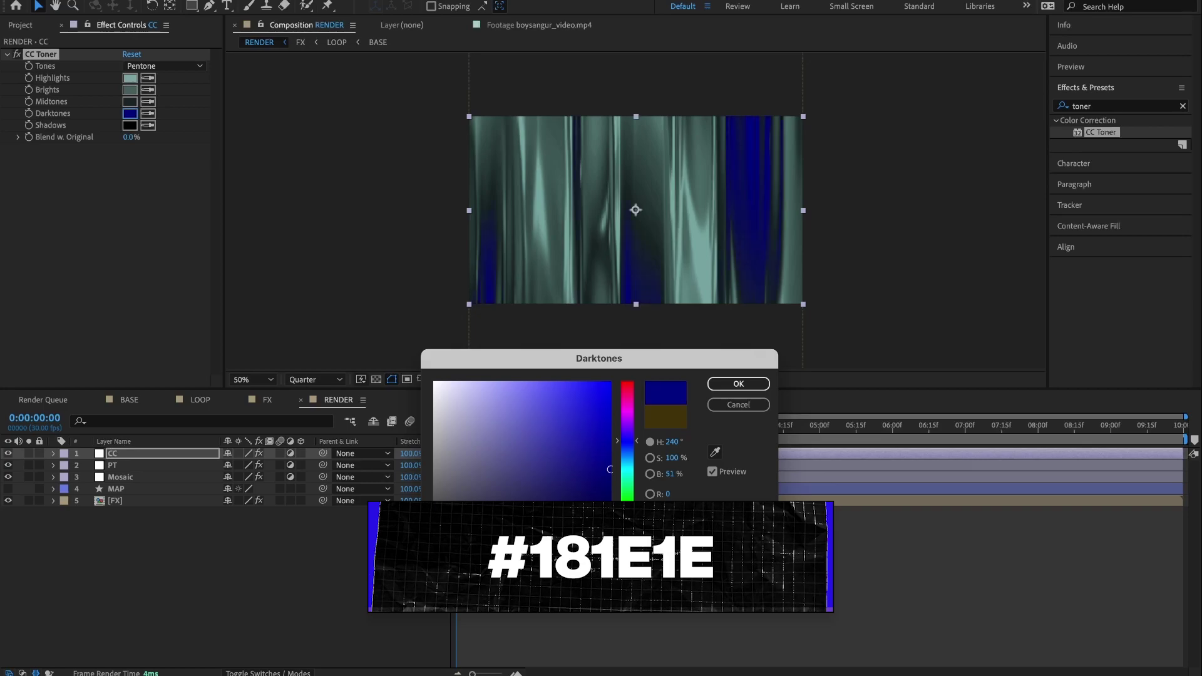
{"action": "type", "text": "E1"}
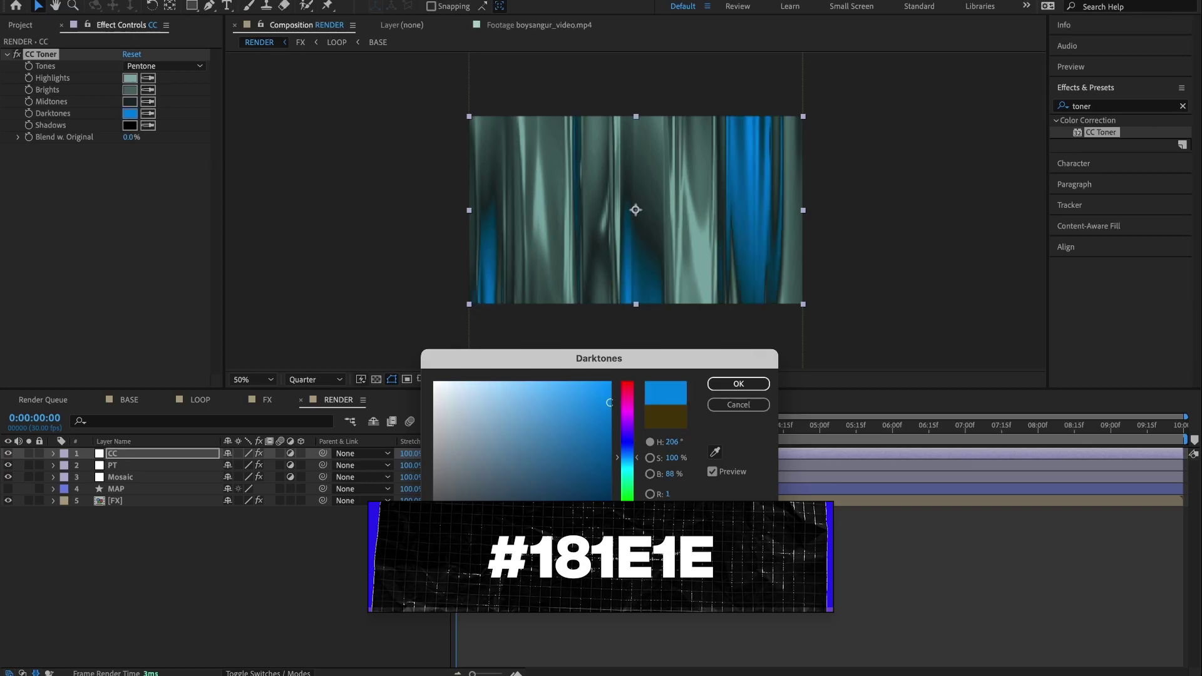
{"action": "type", "text": "E"}
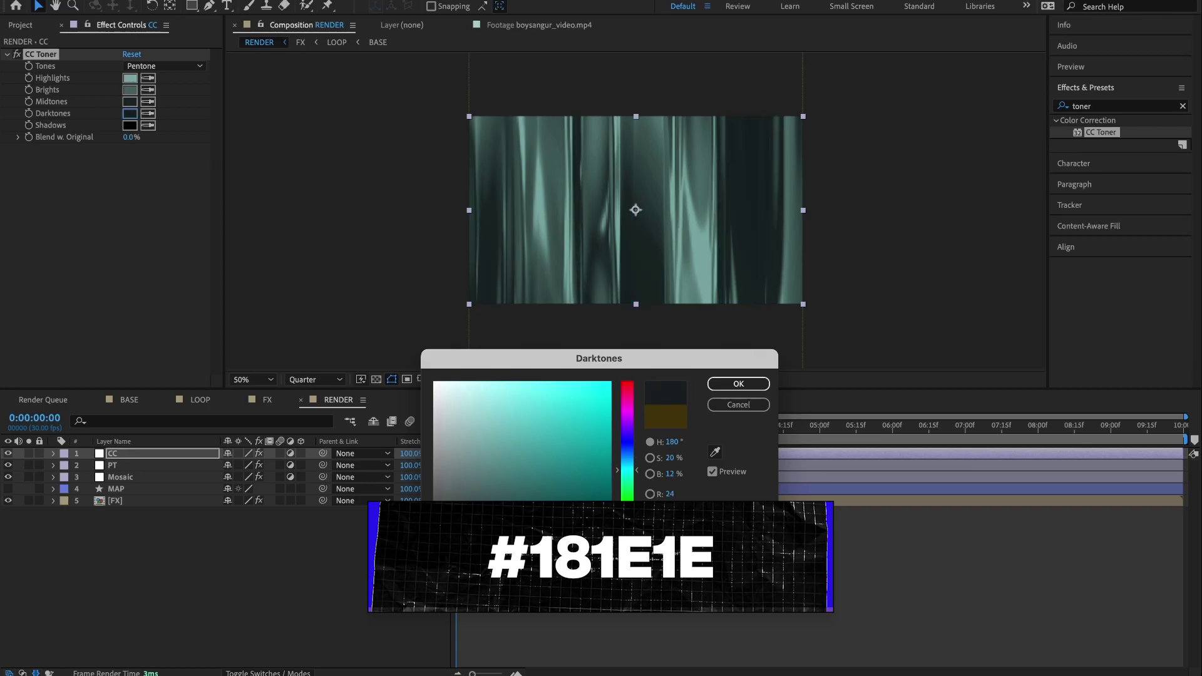
{"action": "key", "text": "Return"}
- Compare the toned RENDER composition with the colors and contrast of the boysangur_video.mp4 reference footage
{"action": "left_click", "coordinate": [529, 25]}
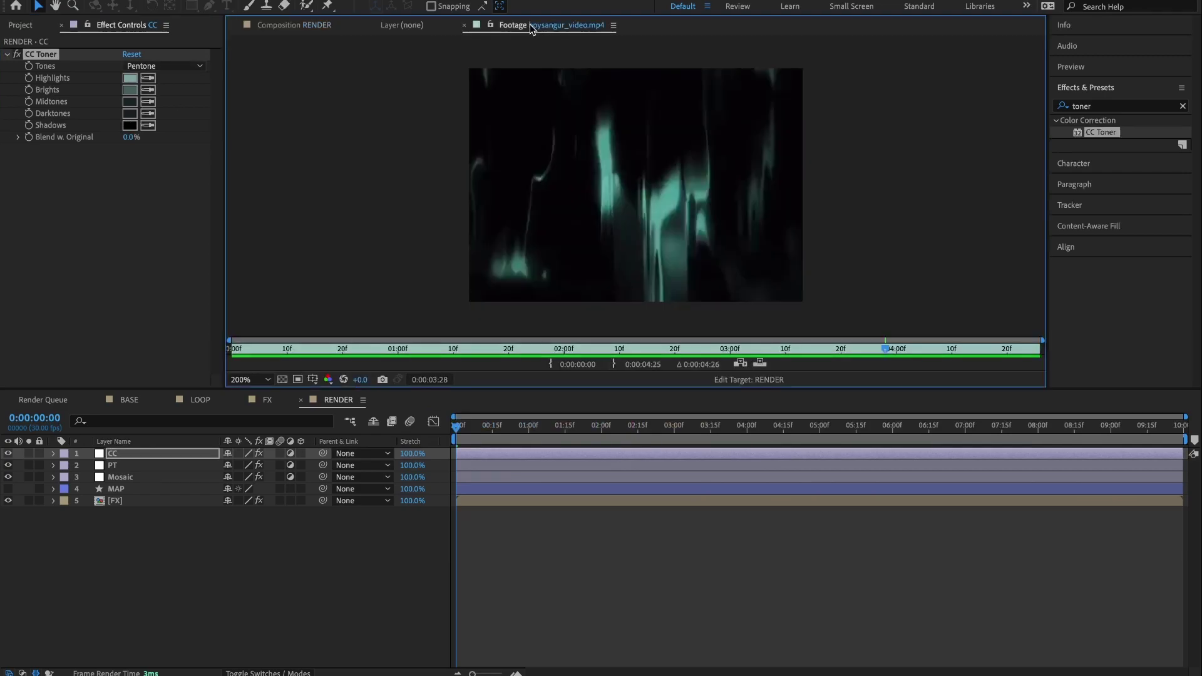
{"action": "left_click", "coordinate": [330, 26]}
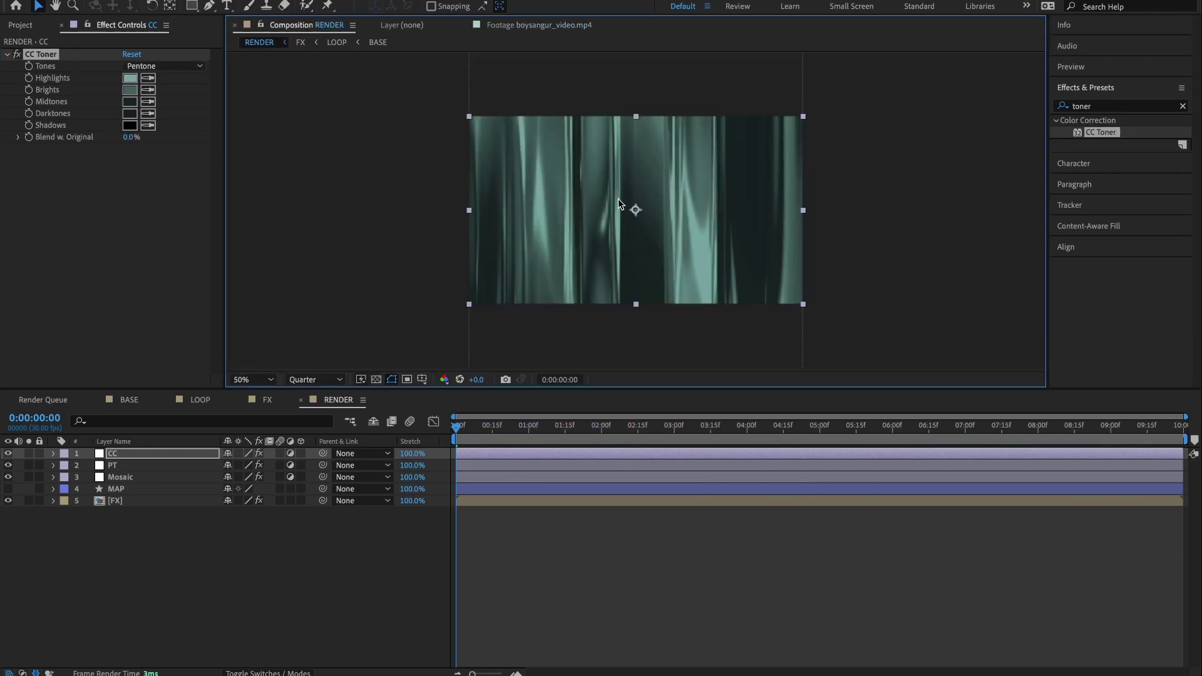
{"action": "left_click", "coordinate": [552, 26]}
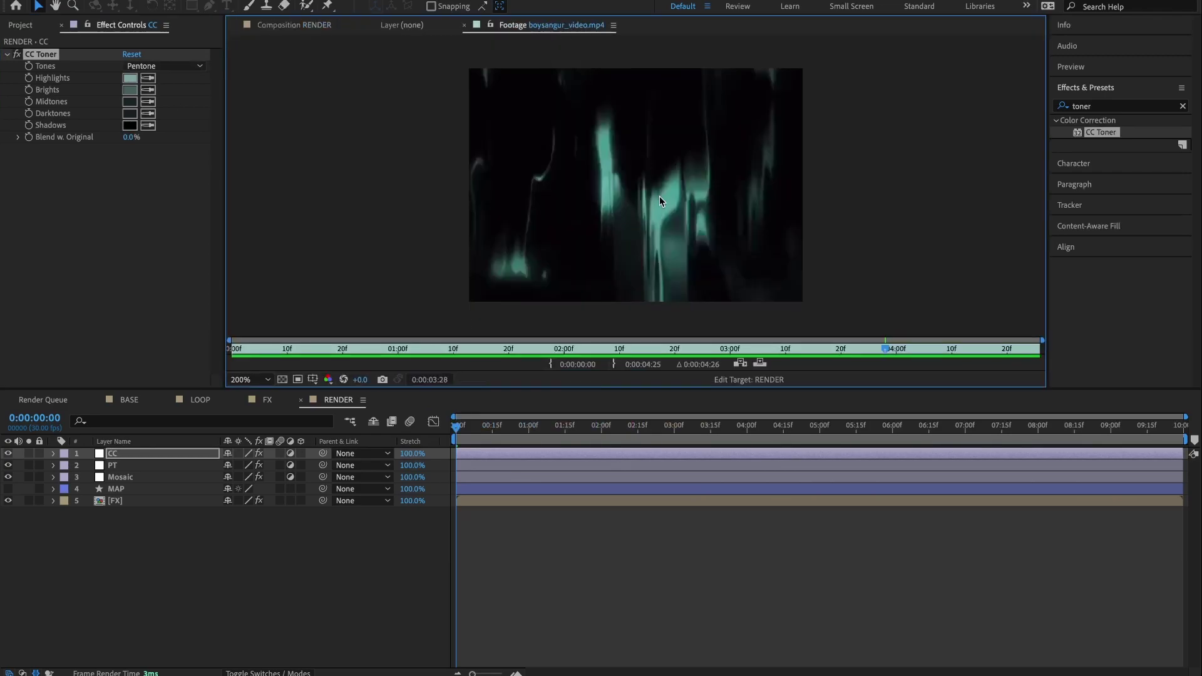
{"action": "left_click", "coordinate": [345, 26]}
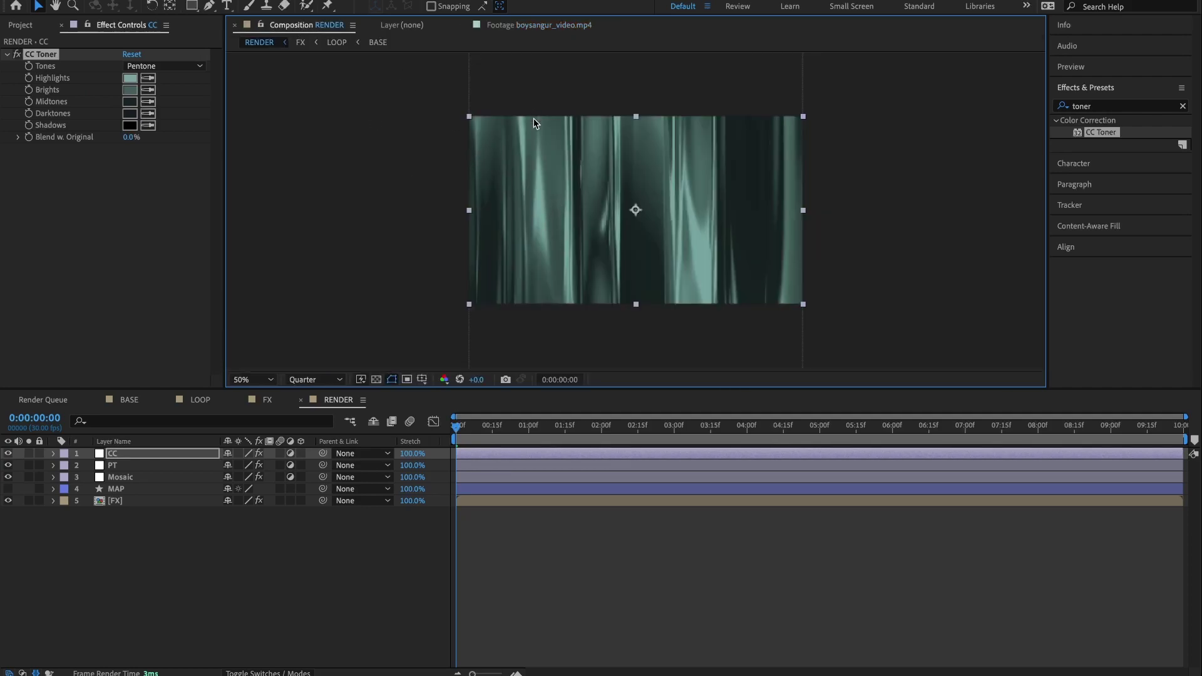
{"action": "left_click", "coordinate": [491, 25]}
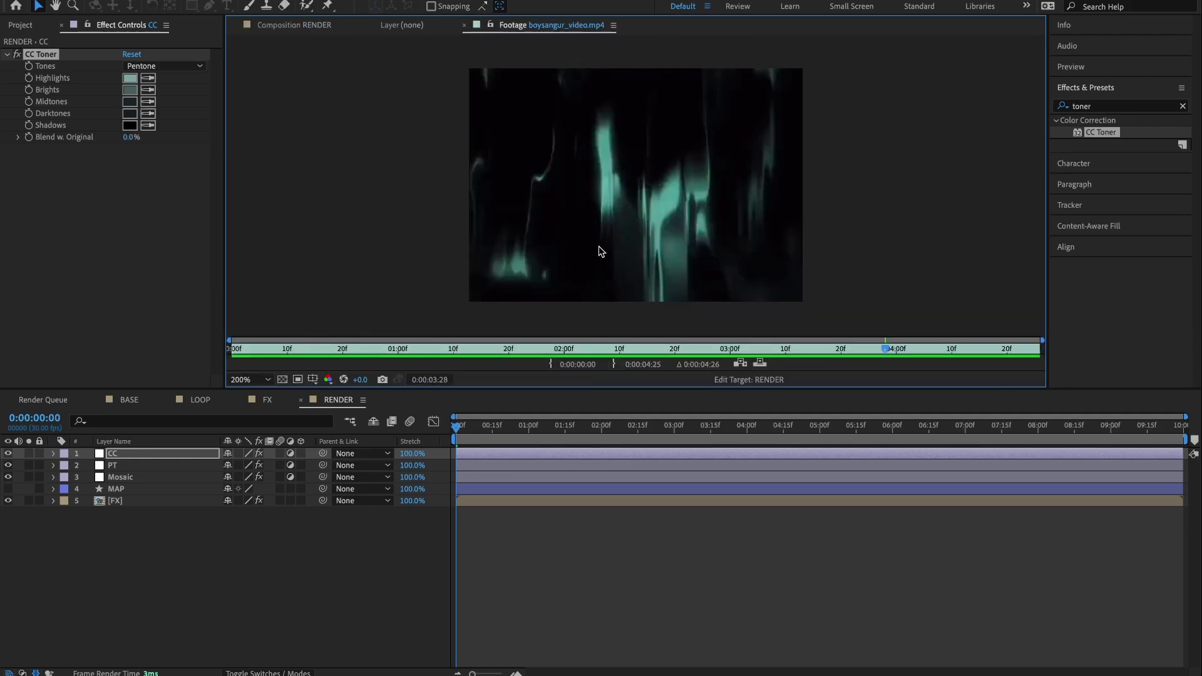
- Apply the Levels effect to the CC adjustment layer in the RENDER composition
{"action": "left_click", "coordinate": [345, 29]}
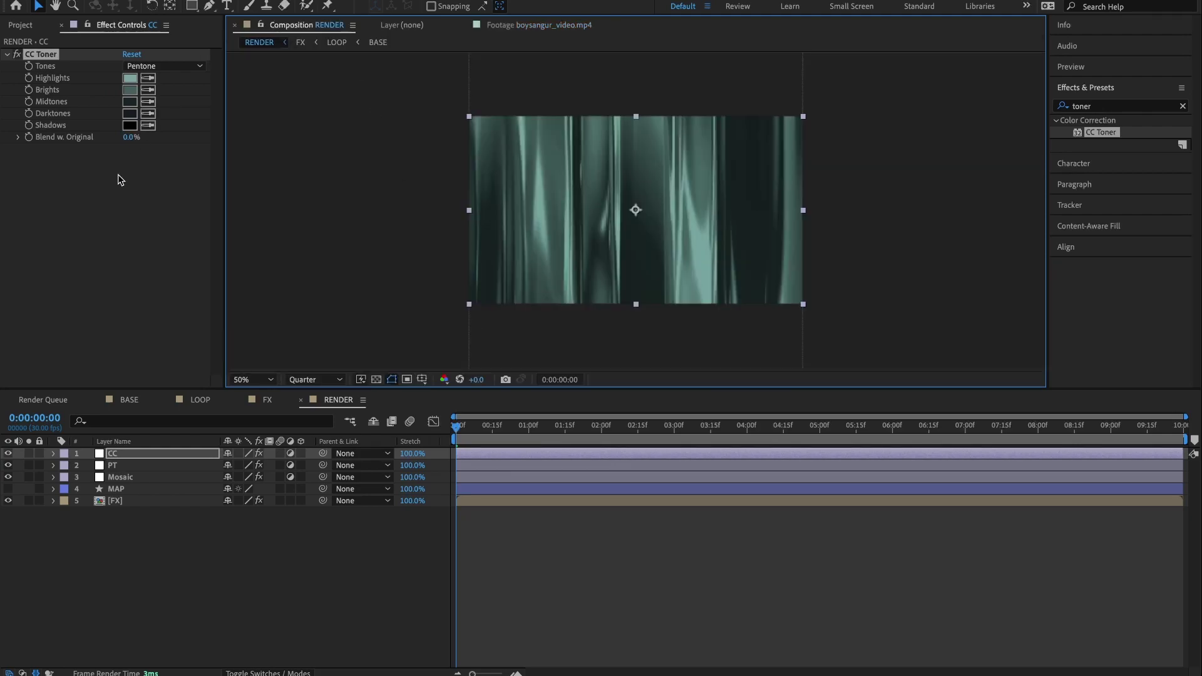
{"action": "left_click", "coordinate": [1096, 106]}
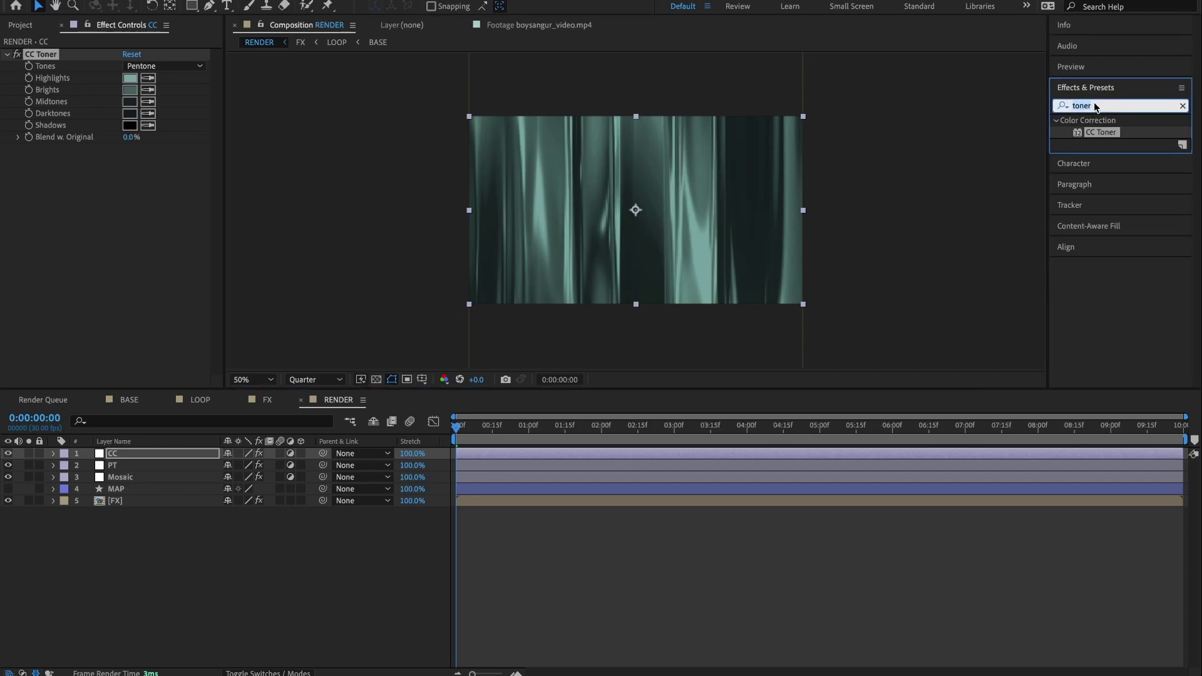
{"action": "type", "text": "levels"}
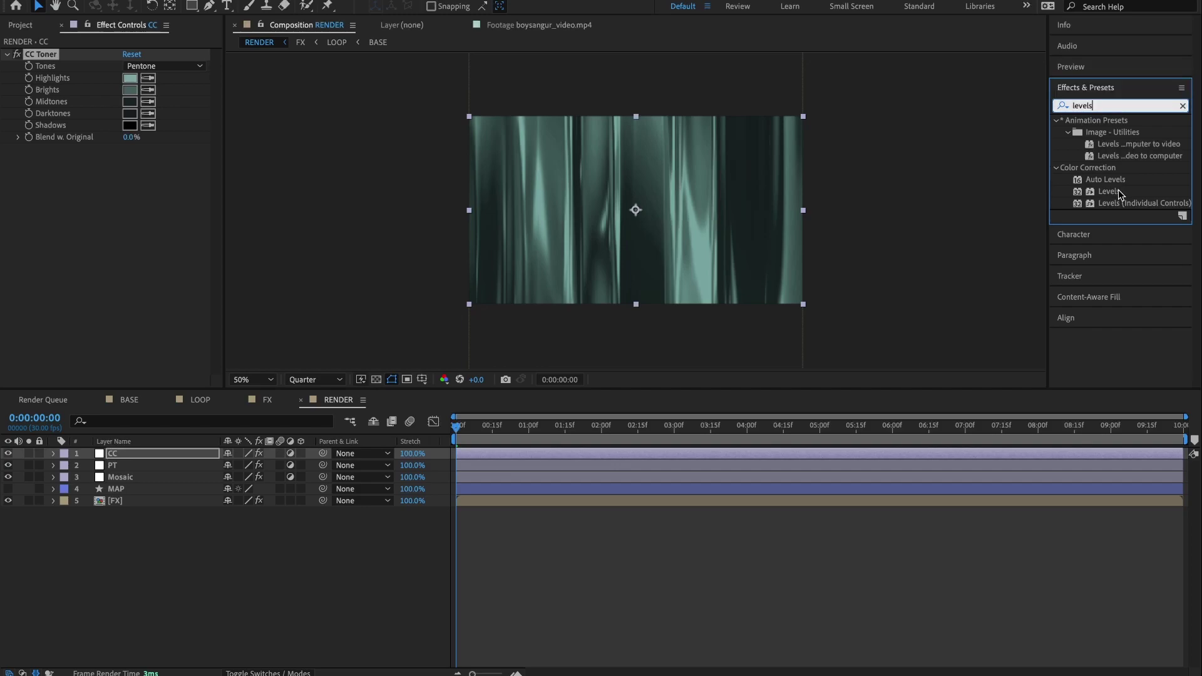
{"action": "double_click", "coordinate": [1112, 194]}
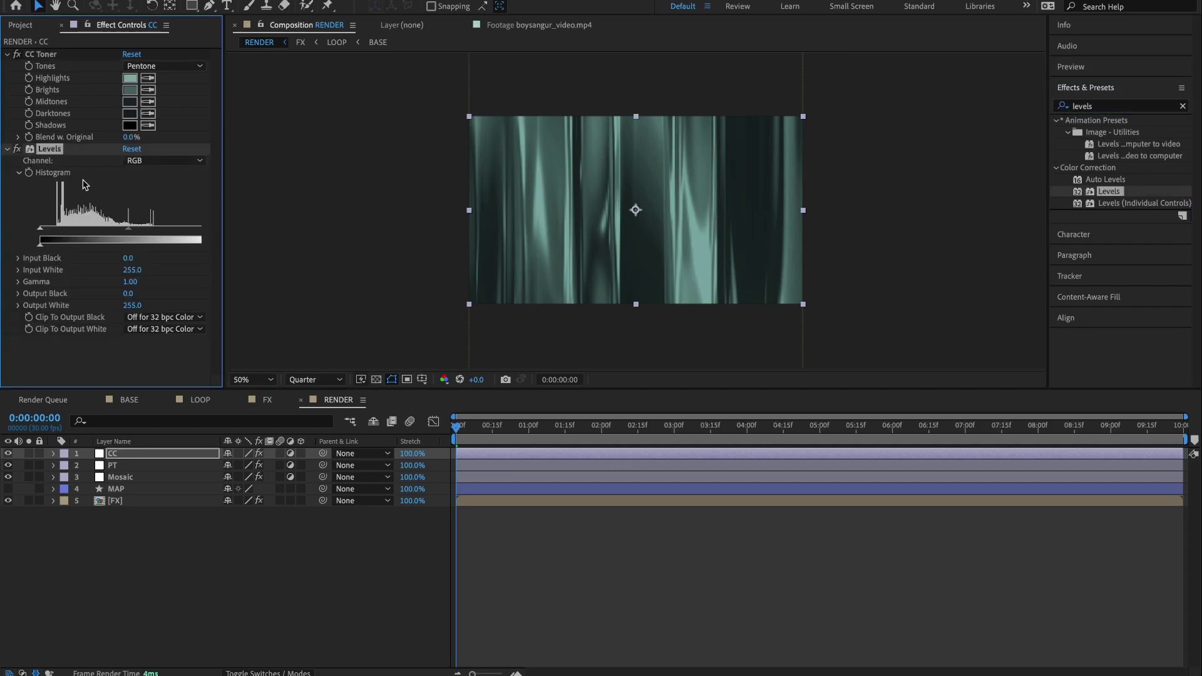
- Set the Levels Input Black to 25 and Gamma to 0.87 on the CC layer
{"action": "left_click", "coordinate": [129, 259]}
{"action": "key", "text": "Return"}
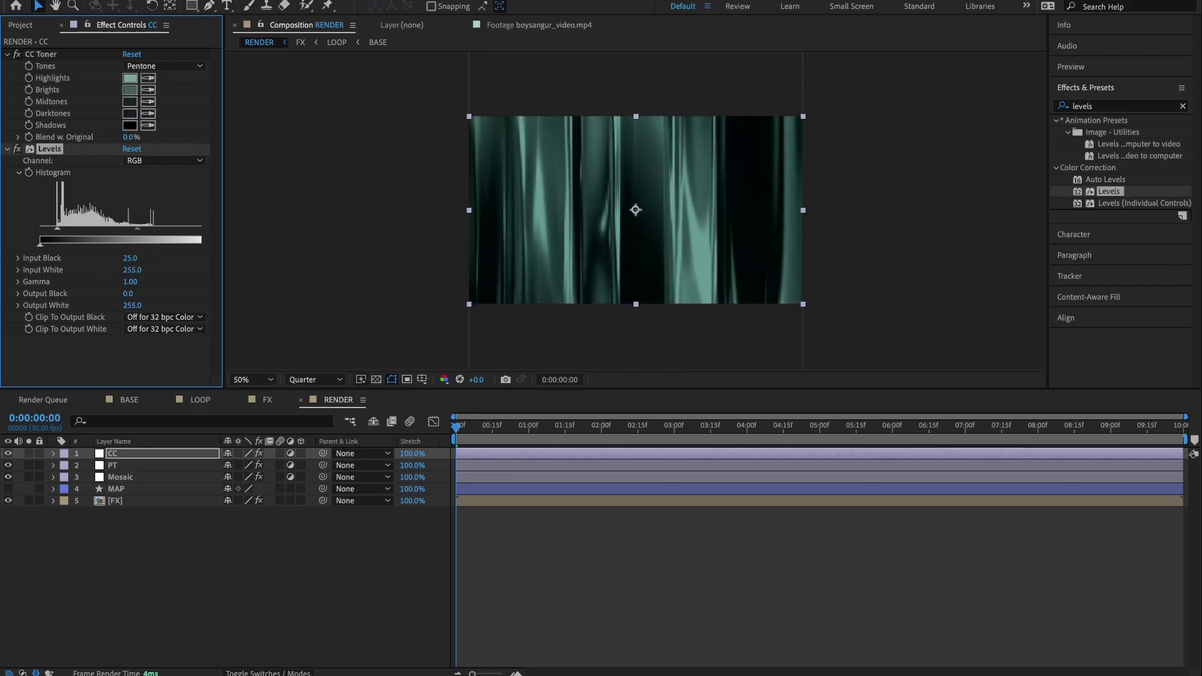
{"action": "left_click", "coordinate": [129, 281]}
{"action": "type", "text": ".87"}
{"action": "key", "text": "Return"}
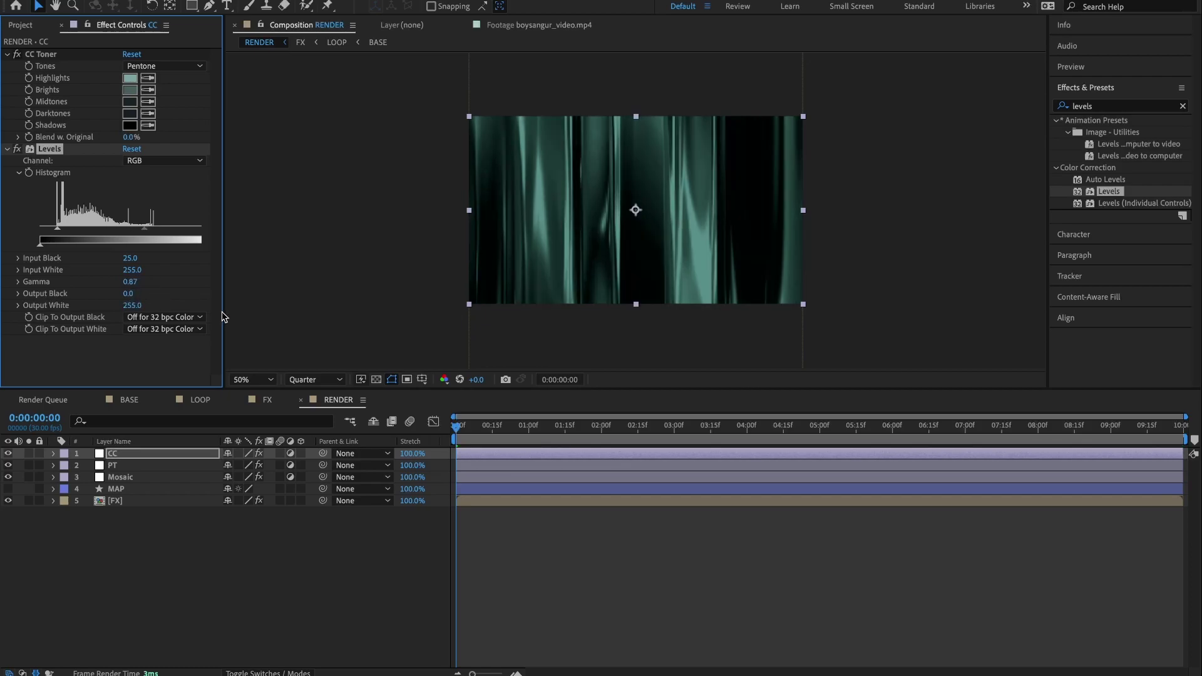
- Place the boysangur_video.mp4 footage beside the RENDER composition and play both to compare contrast and motion
{"action": "key", "text": "space"}
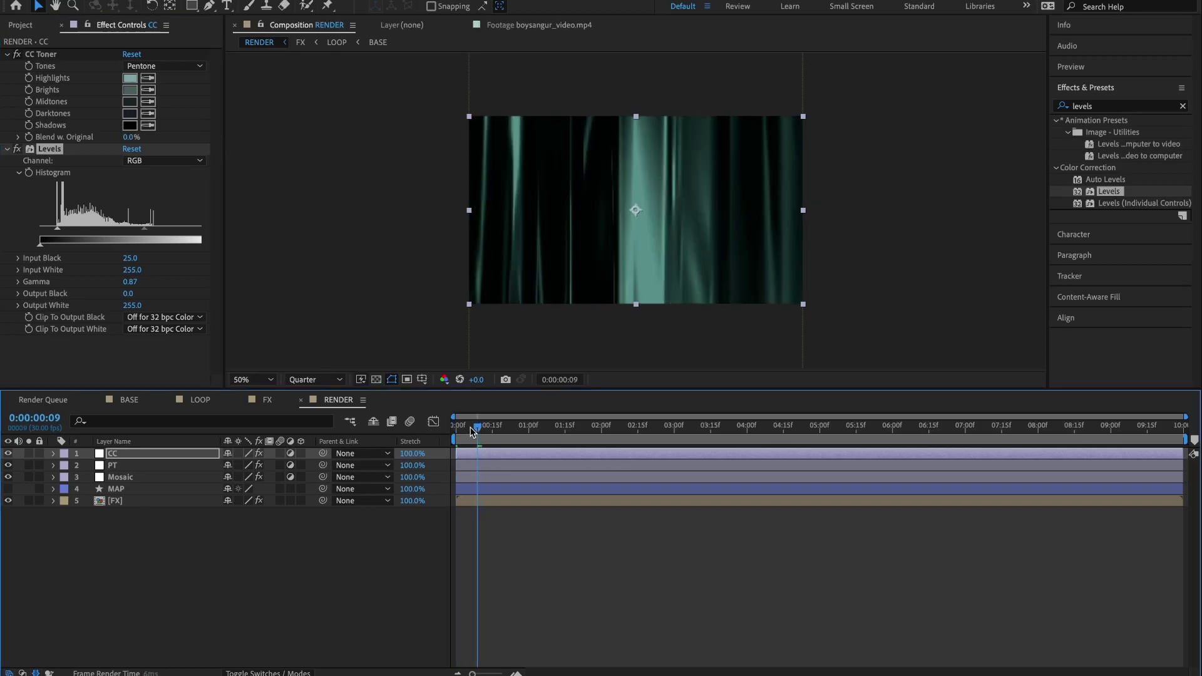
{"action": "left_click_drag", "start_coordinate": [501, 25], "coordinate": [1027, 134]}
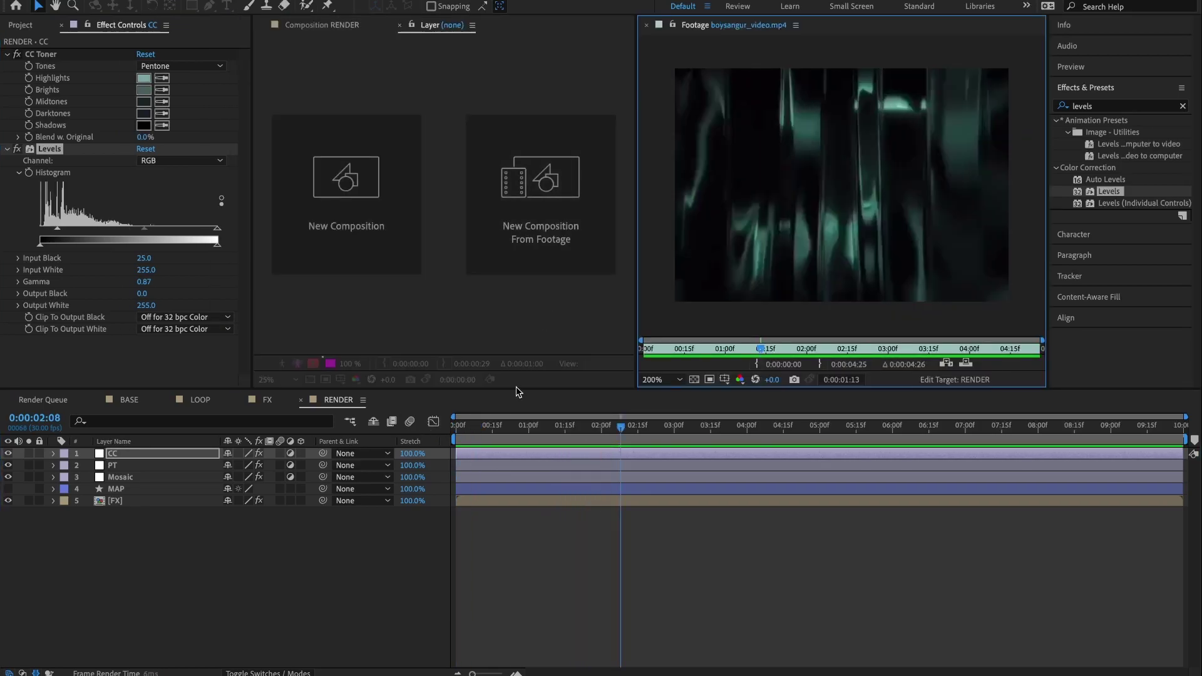
{"action": "left_click", "coordinate": [342, 24]}
{"action": "left_click", "coordinate": [498, 436]}
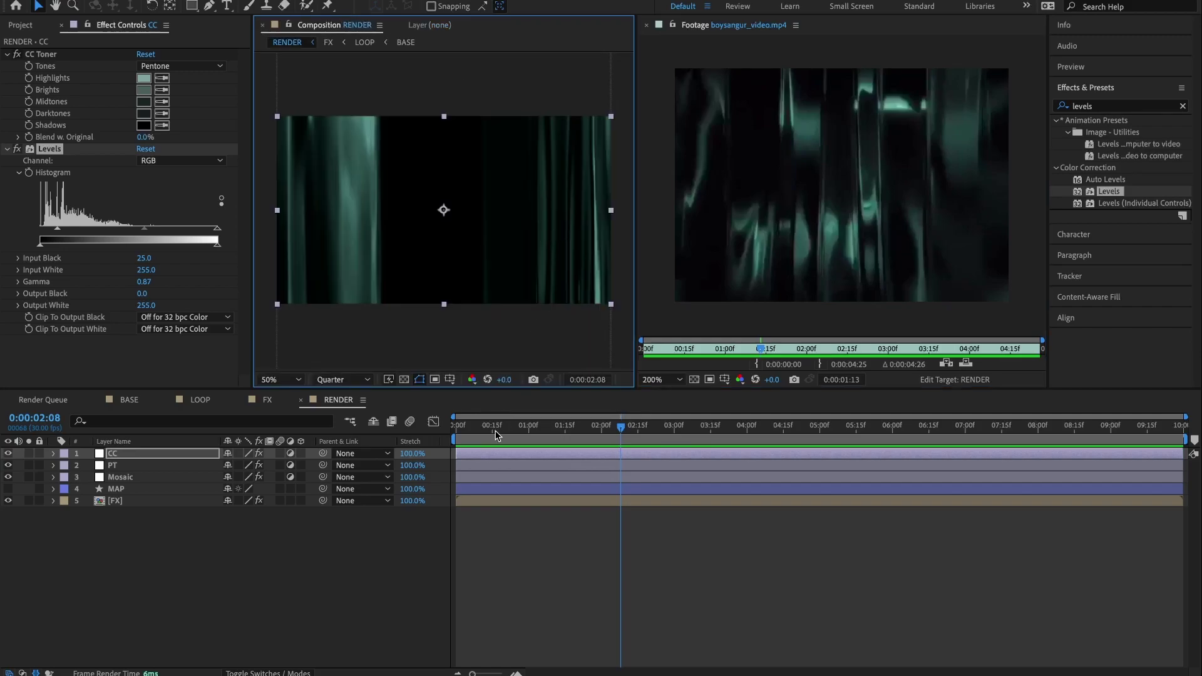
{"action": "key", "text": "space"}
{"action": "mouse_move", "coordinate": [760, 348]}
{"action": "left_mouse_down"}
{"action": "mouse_move", "coordinate": [815, 349]}
{"action": "mouse_move", "coordinate": [661, 353]}
{"action": "left_mouse_up"}
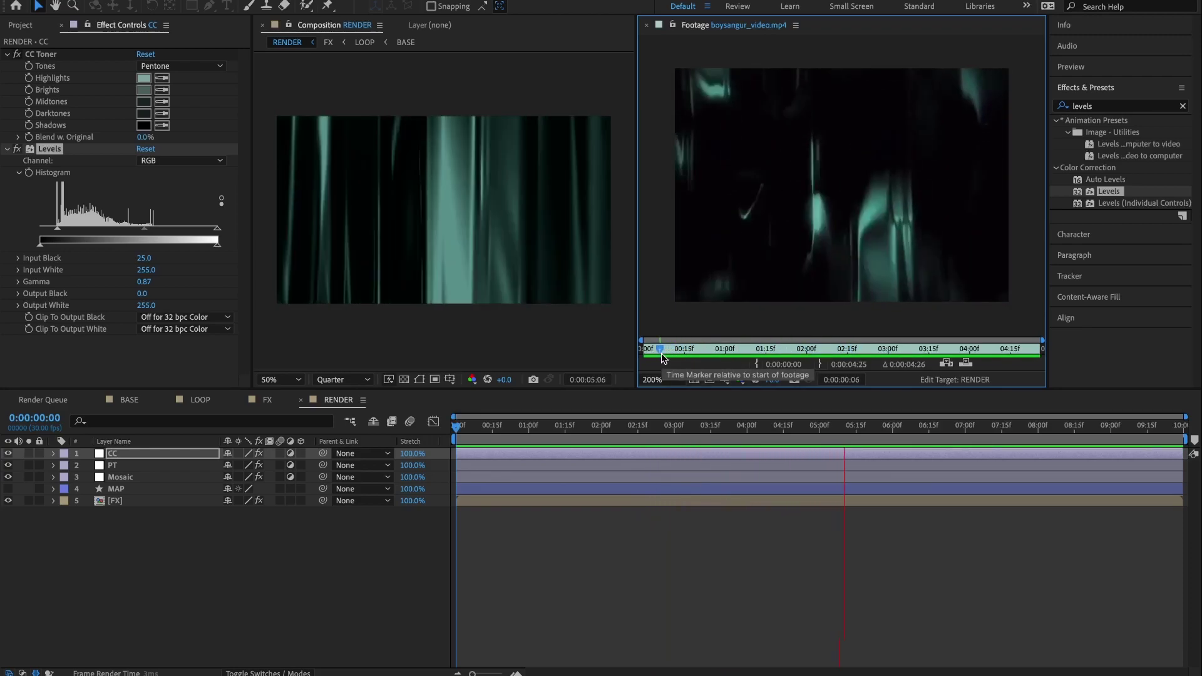
{"action": "key", "text": "space"}
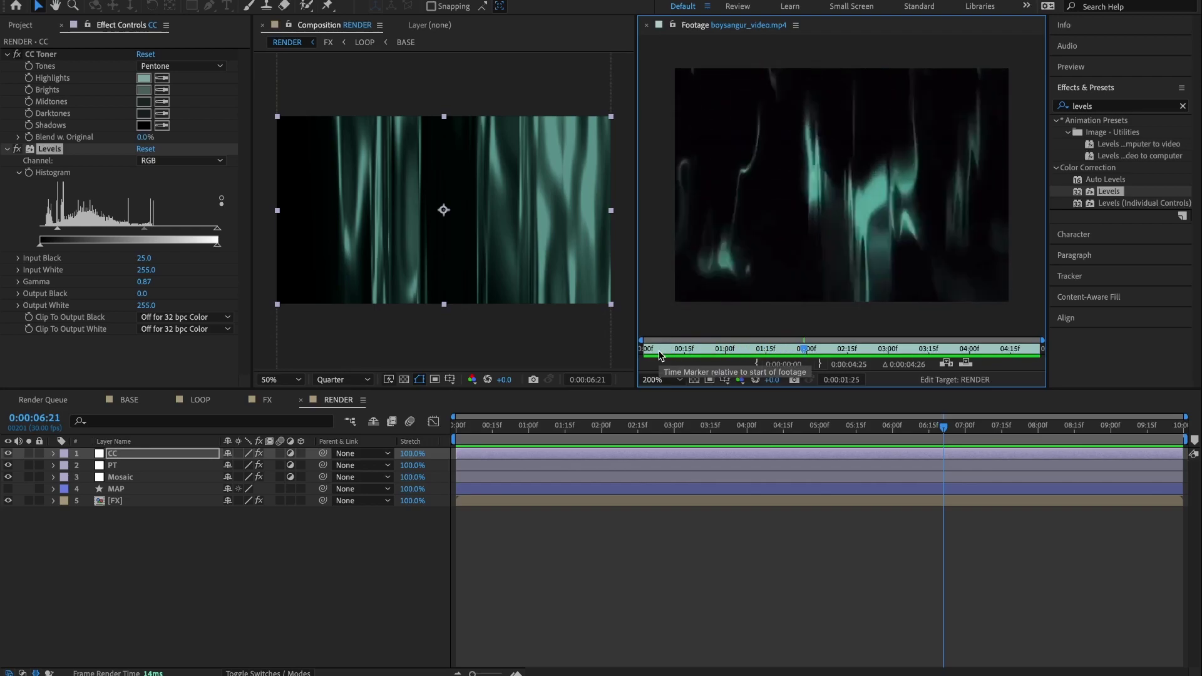
- Set the FX layer's vertical scale to 250%, keeping the horizontal scale at 100%
{"action": "left_click_drag", "start_coordinate": [526, 426], "coordinate": [514, 428]}
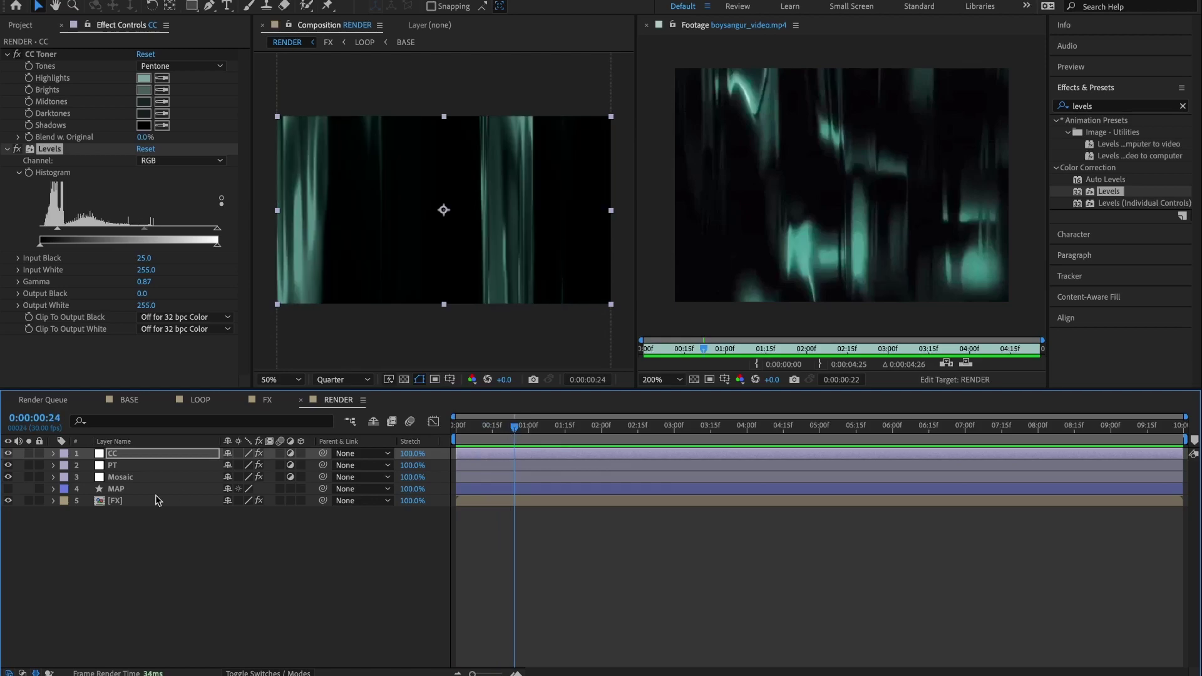
{"action": "left_click", "coordinate": [147, 499]}
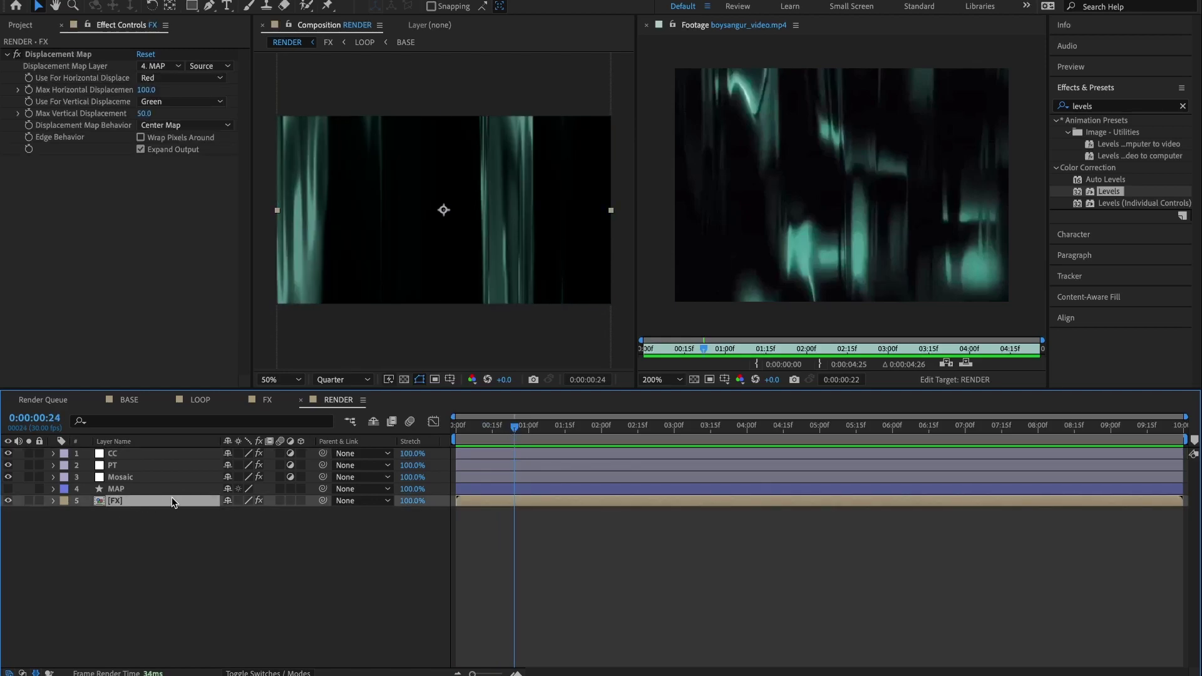
{"action": "left_click", "coordinate": [54, 500]}
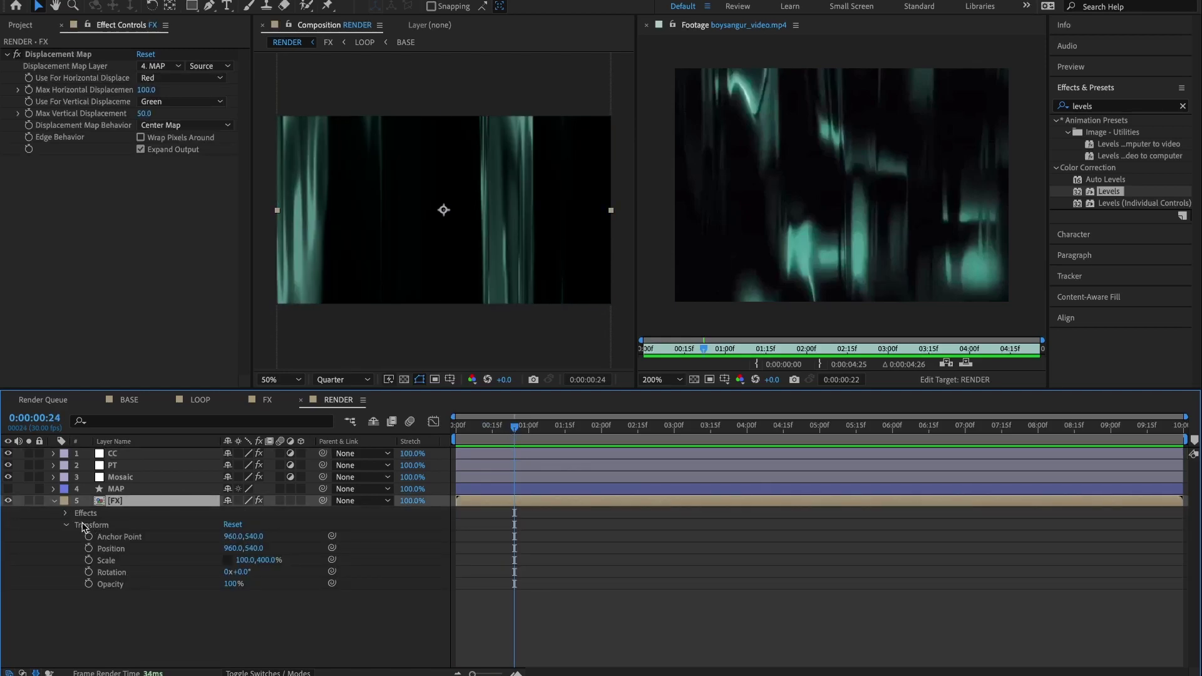
{"action": "left_click", "coordinate": [265, 560]}
{"action": "type", "text": "250"}
{"action": "key", "text": "Return"}
- Preview the rescaled streaks in RENDER and compare their vertical stretch with the reference footage
{"action": "left_click_drag", "start_coordinate": [514, 426], "coordinate": [684, 430]}
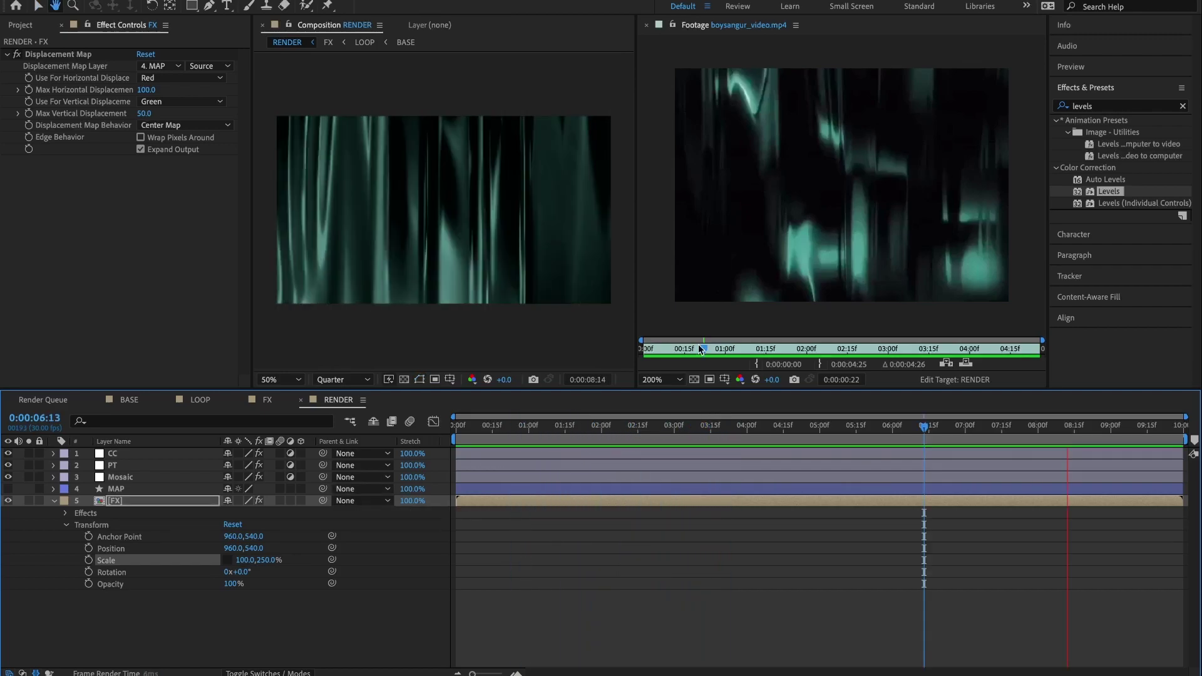
{"action": "left_click_drag", "start_coordinate": [702, 348], "coordinate": [845, 349]}
{"action": "key", "text": "space"}
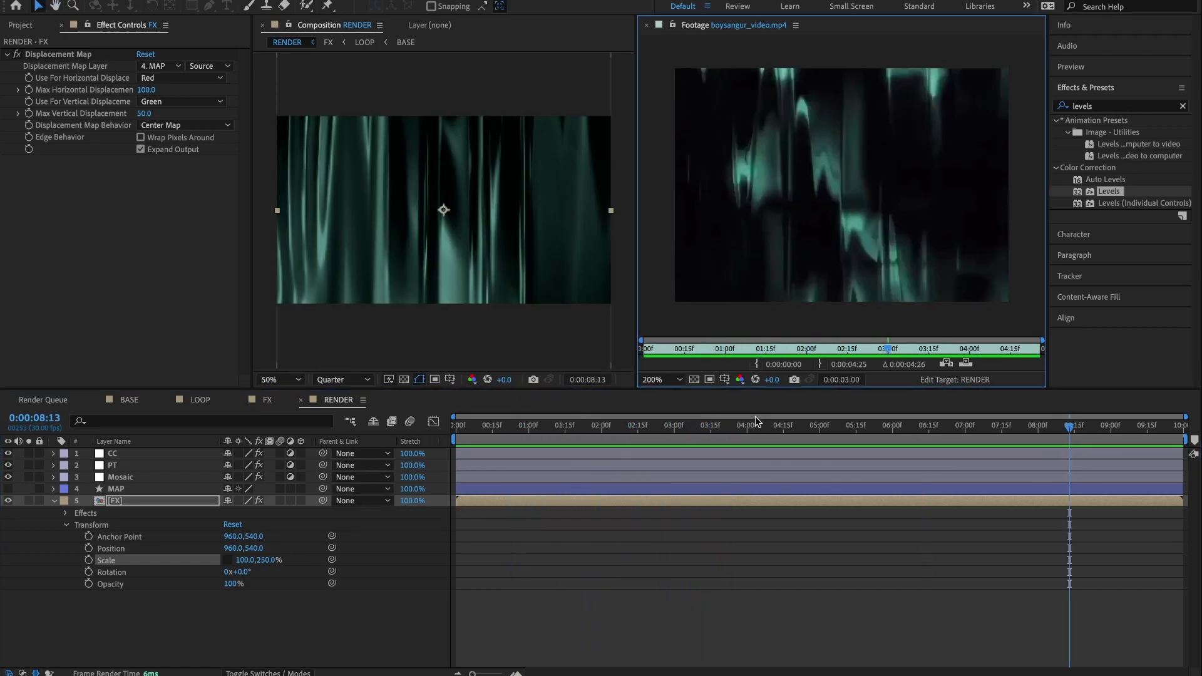
{"action": "left_click_drag", "start_coordinate": [613, 427], "coordinate": [585, 426]}
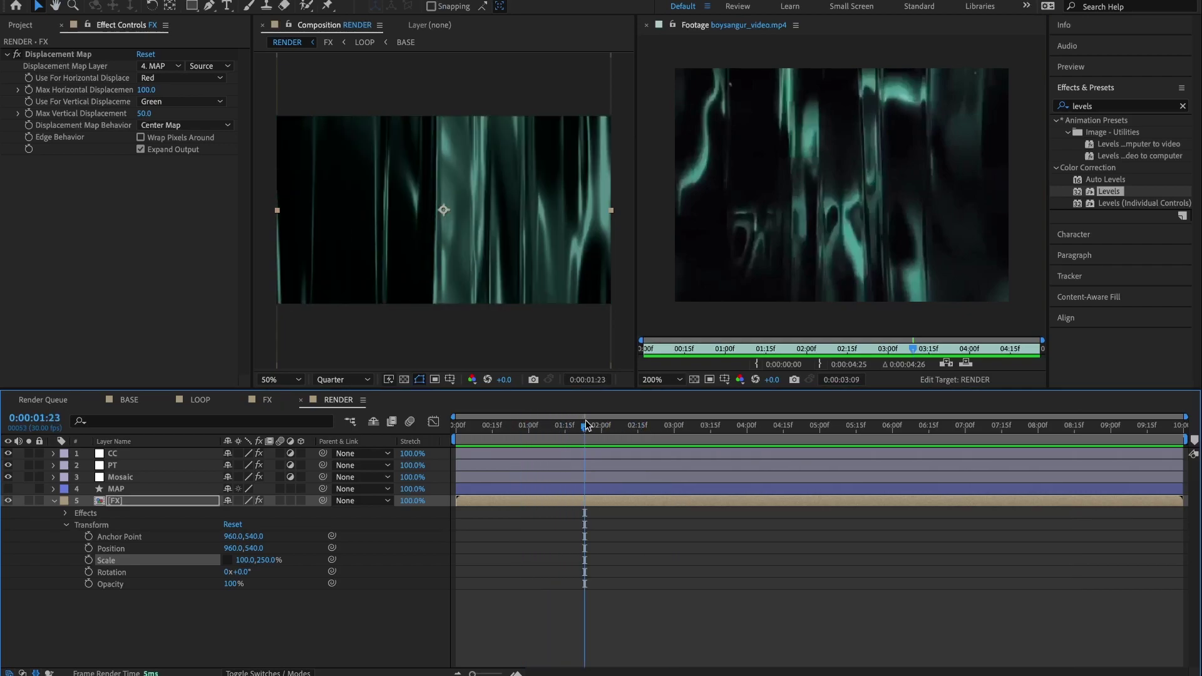
- Set the FX layer's vertical scale to 150%, keeping the horizontal scale at 100%
{"action": "left_click", "coordinate": [271, 560]}
{"action": "type", "text": "150"}
{"action": "key", "text": "Return"}
- Play the RENDER composition and scrub the reference footage to compare the final streak shapes, colors and motion
{"action": "key", "text": "space"}
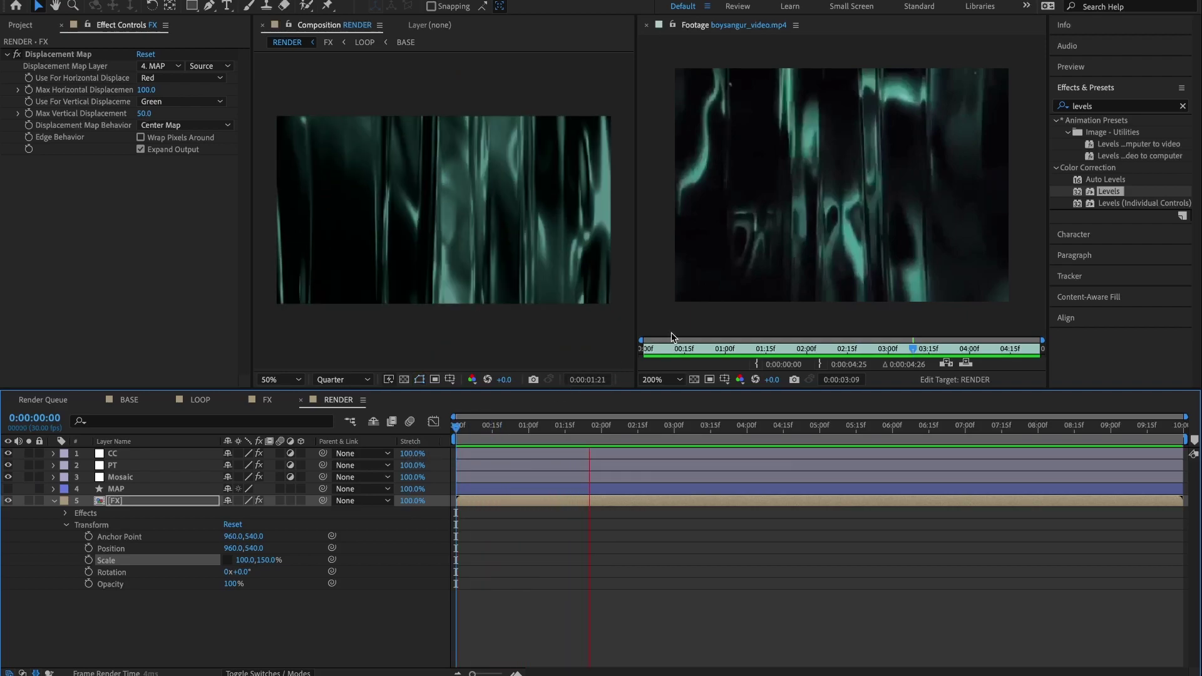
{"action": "left_click", "coordinate": [701, 349]}
{"action": "left_click_drag", "start_coordinate": [701, 346], "coordinate": [767, 347]}
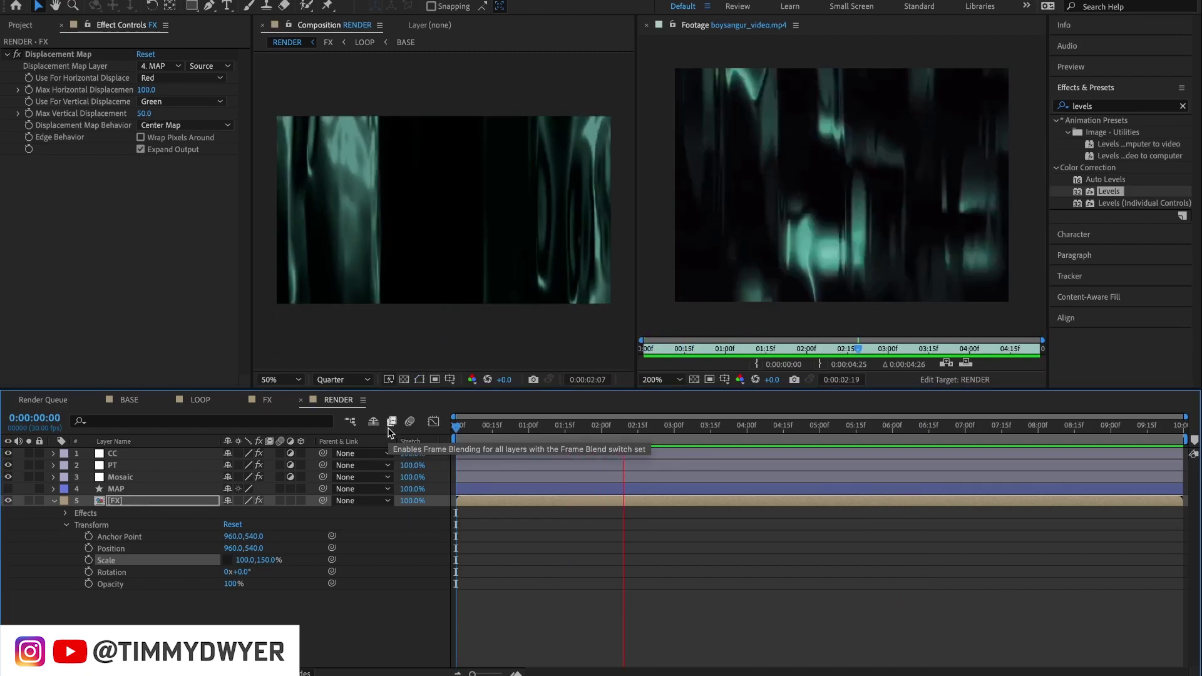
{"action": "key", "text": "space"}
{"action": "left_click_drag", "start_coordinate": [848, 354], "coordinate": [781, 353]}
{"action": "left_click", "coordinate": [570, 432]}
{"action": "key", "text": "space"}
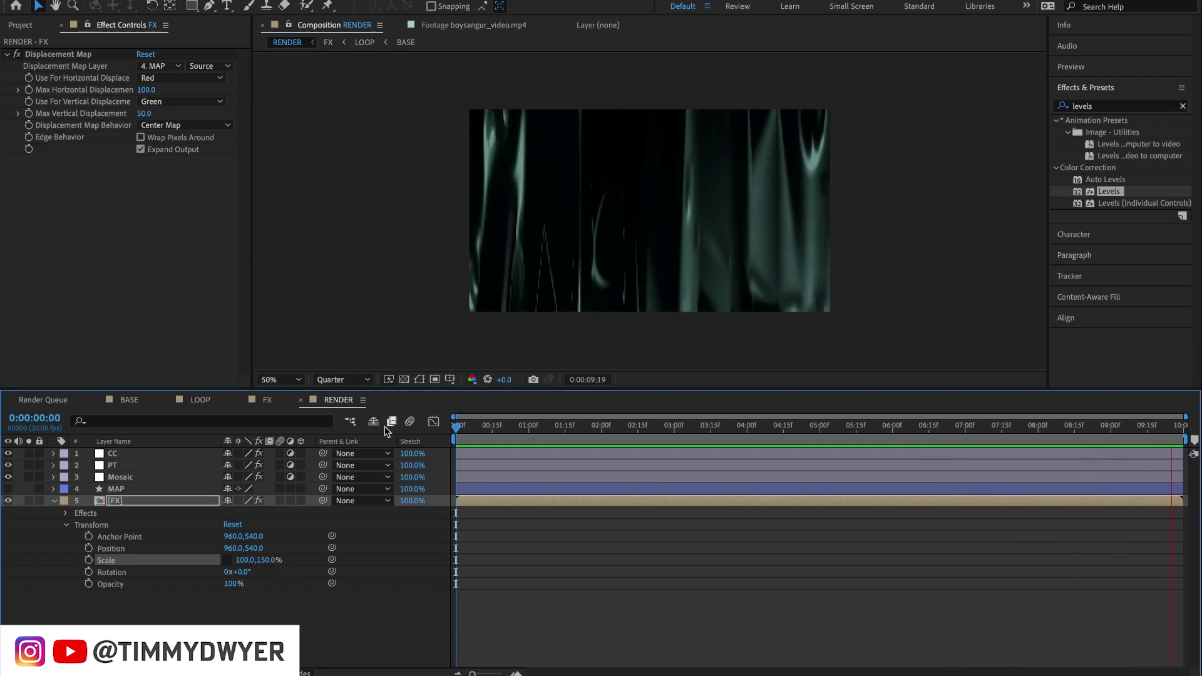
{"action": "left_click", "coordinate": [526, 426]}
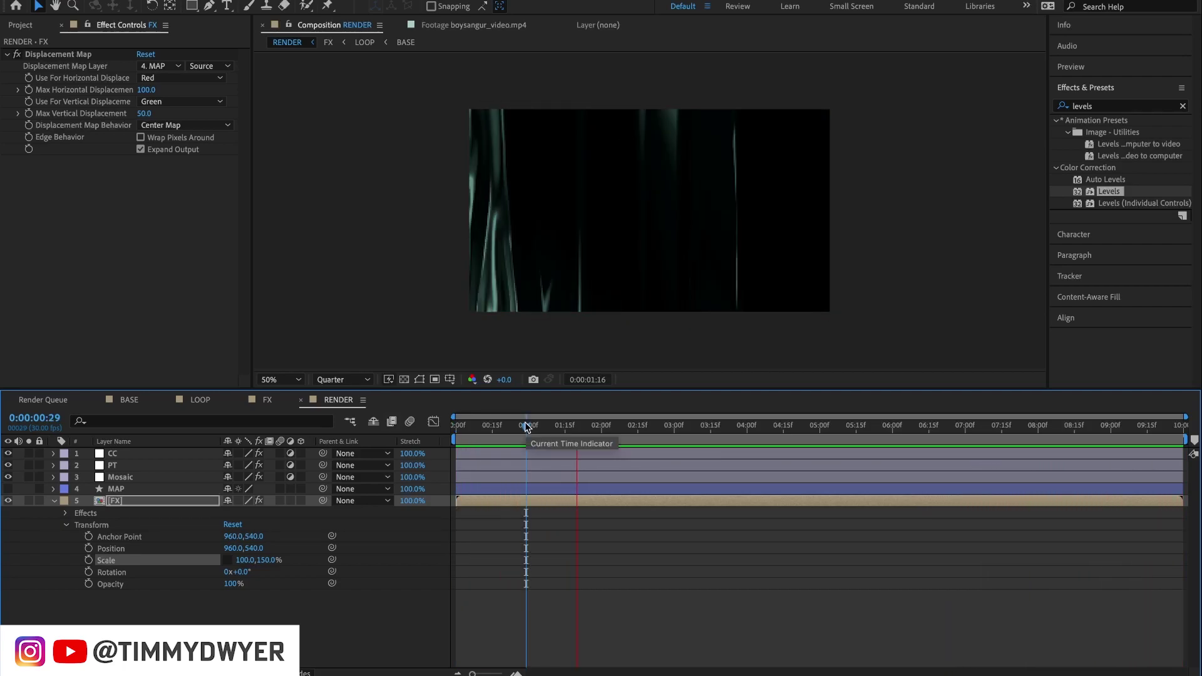